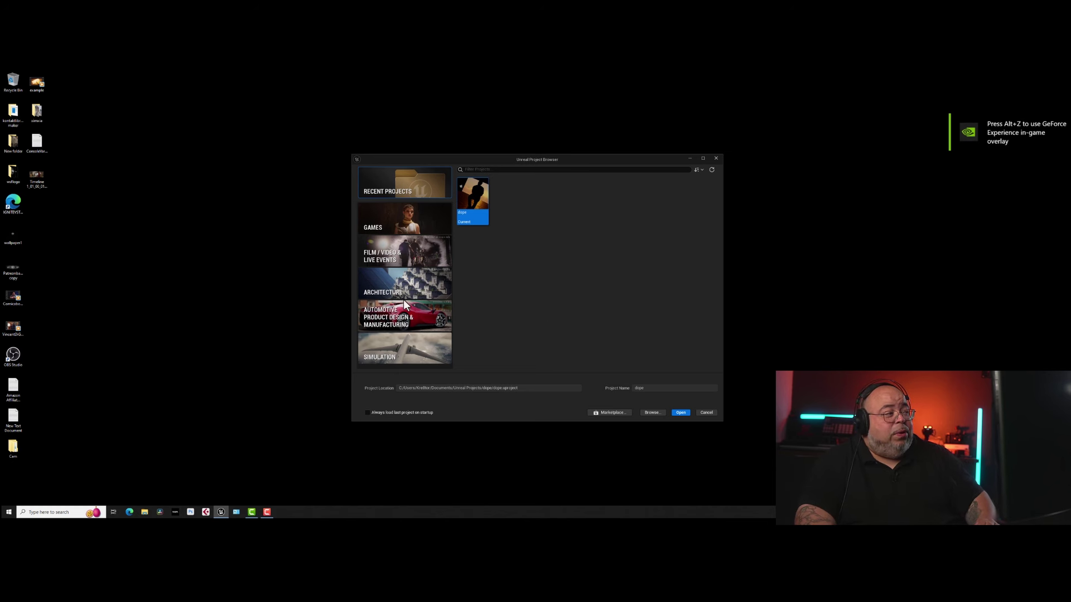
Create a Blank project from the Film / Video & Live Events category with Raytracing enabled, named sample.
left_click(385, 258)
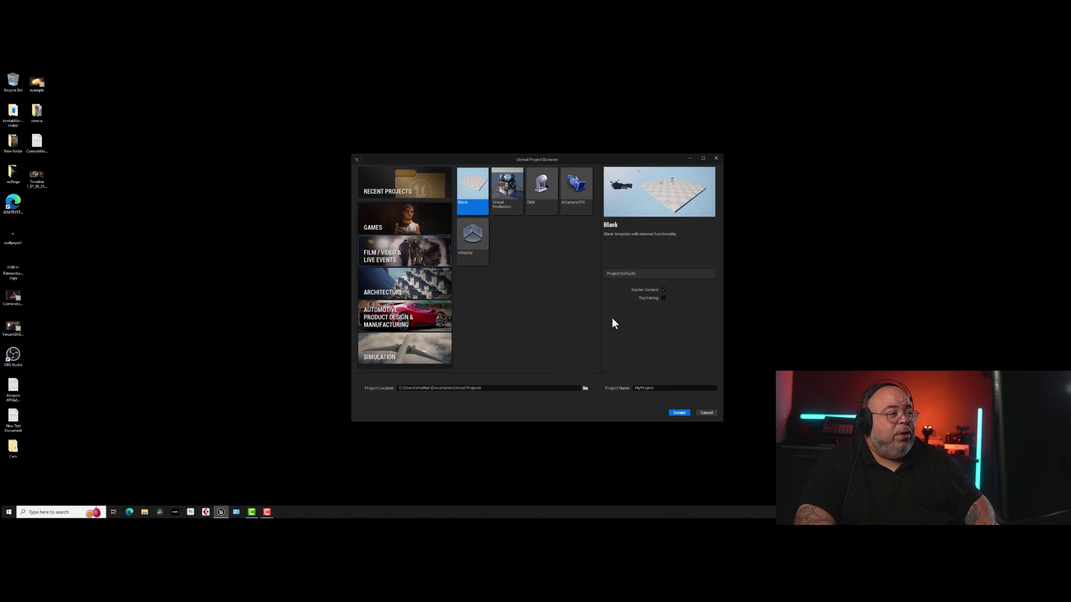
left_click(662, 298)
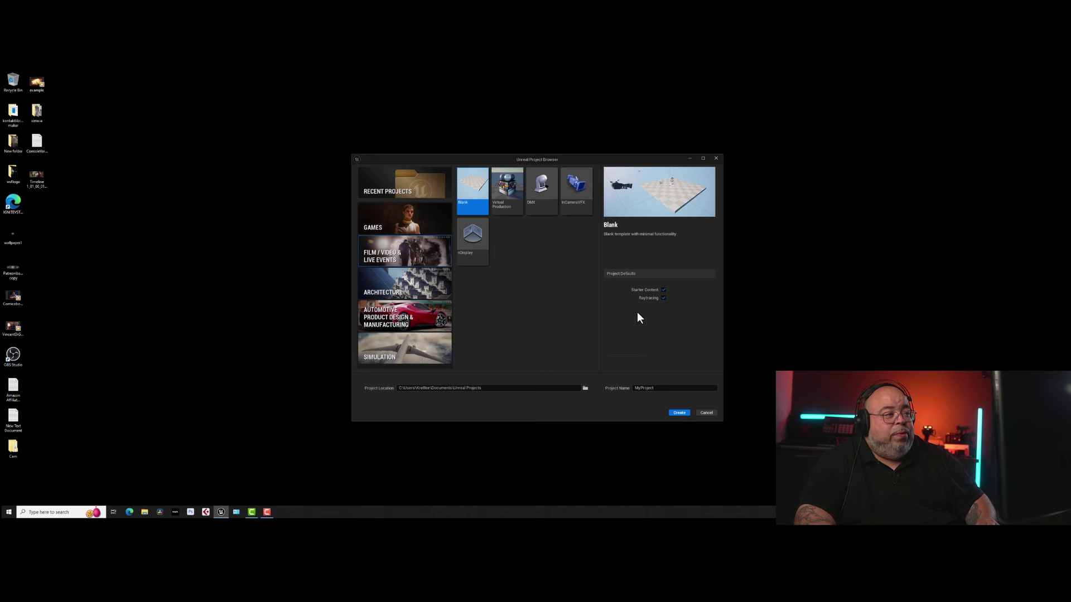
left_click_drag(653, 388, 634, 389)
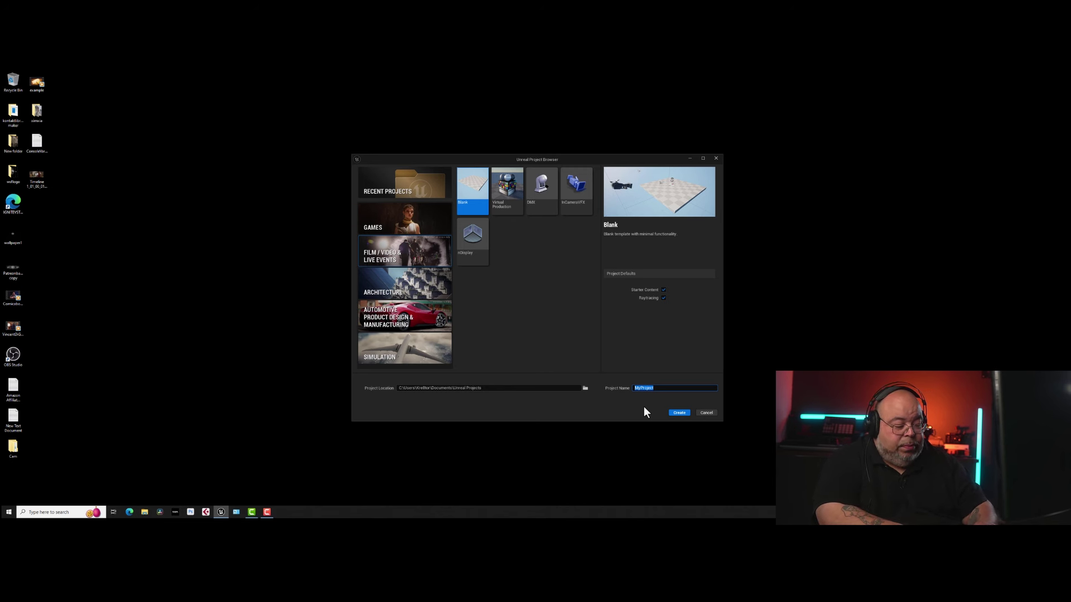
type("sample")
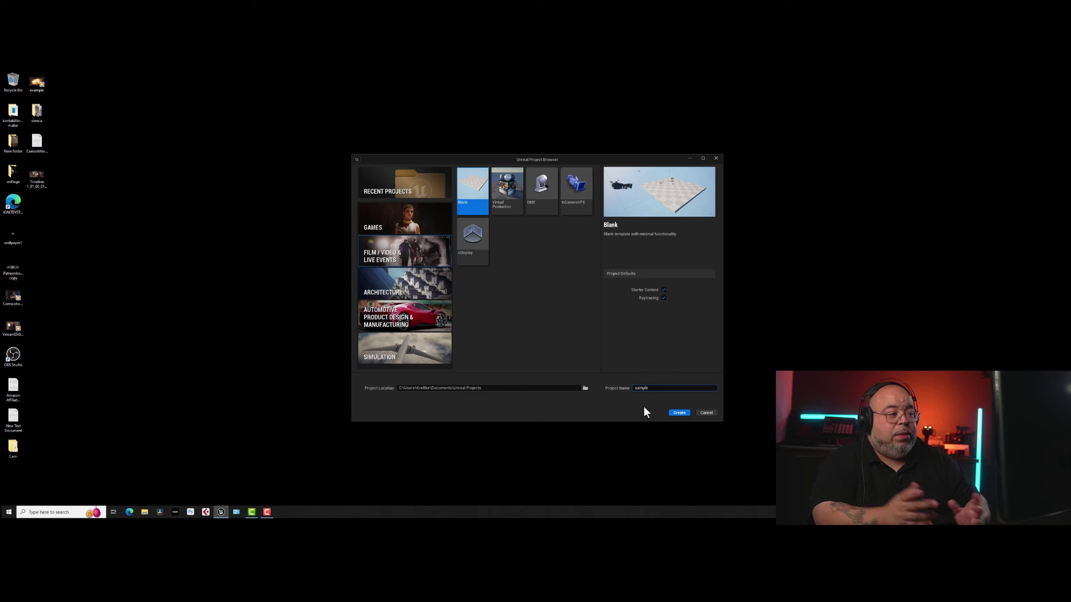
left_click(678, 413)
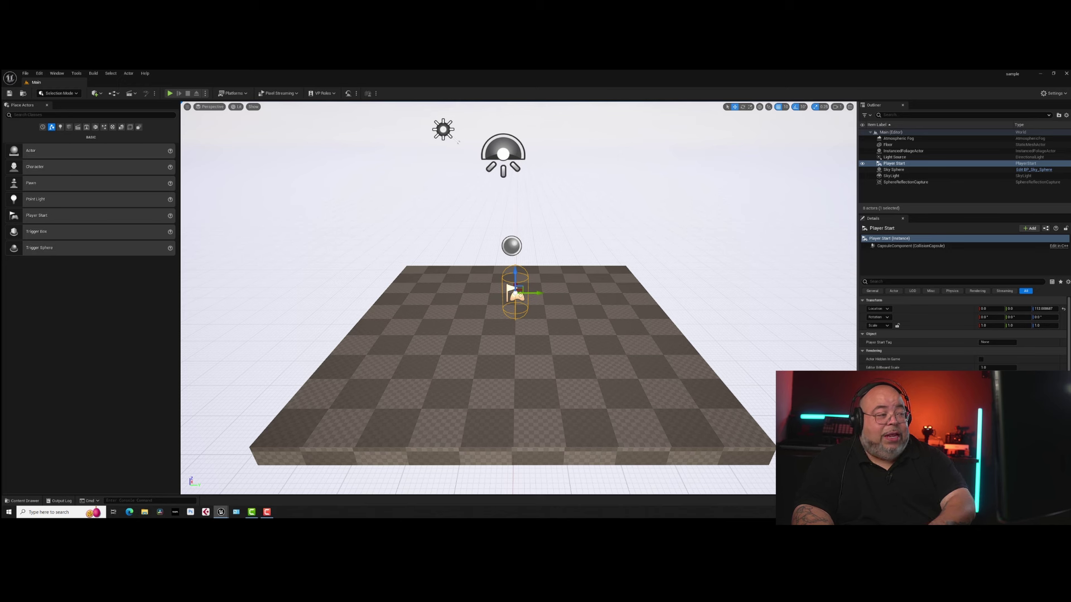
Delete the Player Start actor from the level and load the UE4 Classic Layout.
key("Delete")
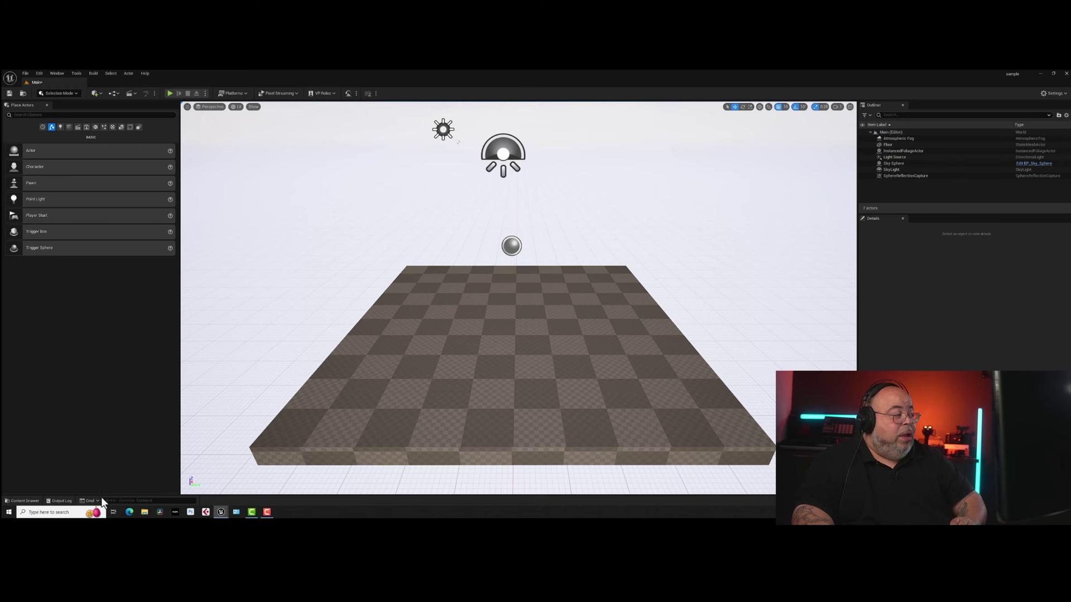
left_click(50, 74)
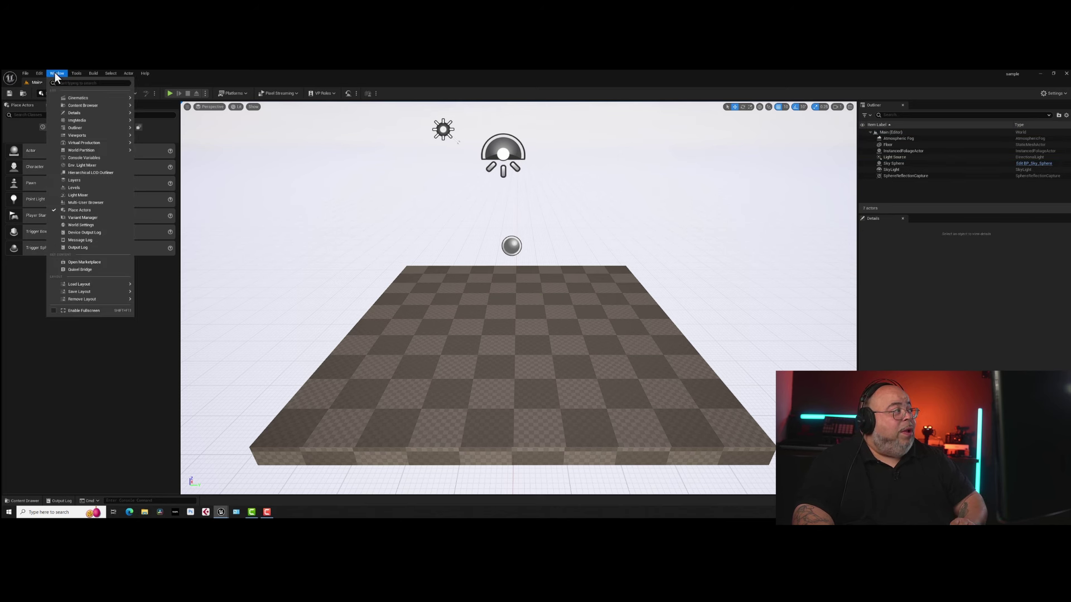
mouse_move(79, 287)
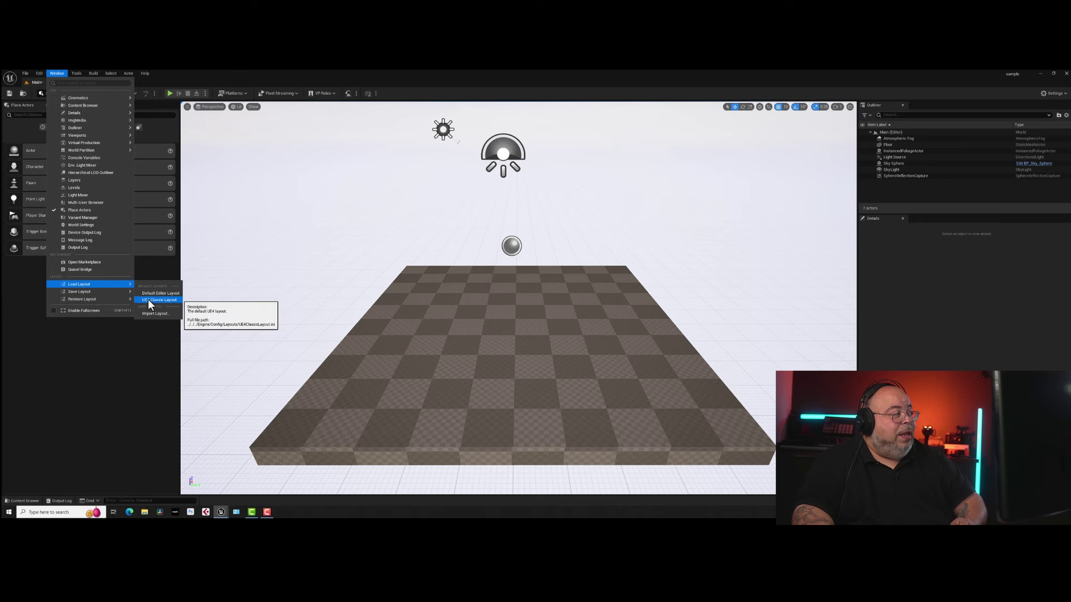
left_click(151, 300)
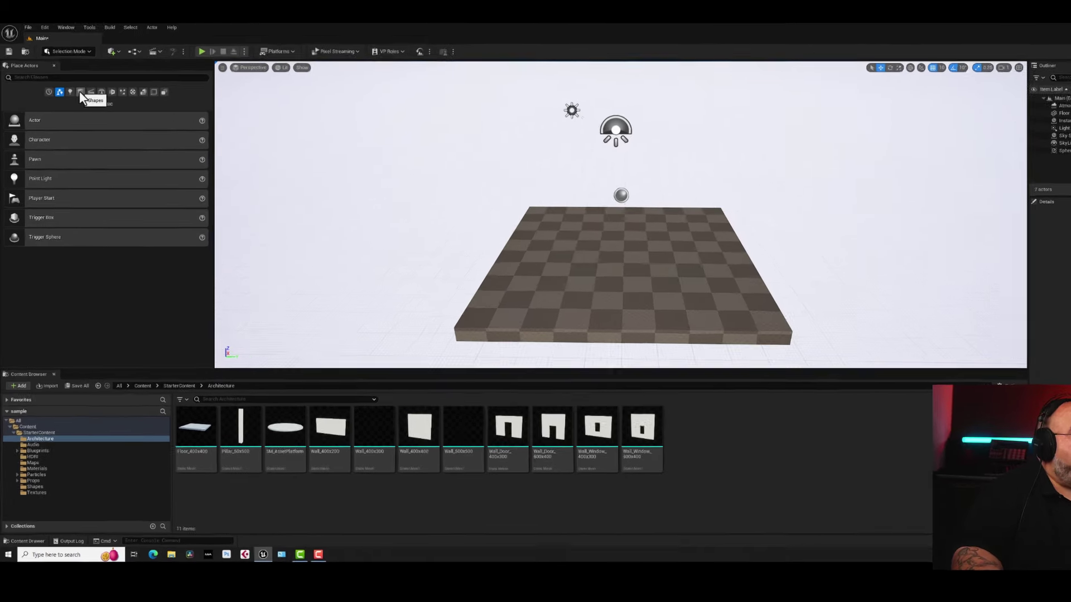
Place a Cube shape on the checkered floor and raise it above the floor surface.
left_click(69, 127)
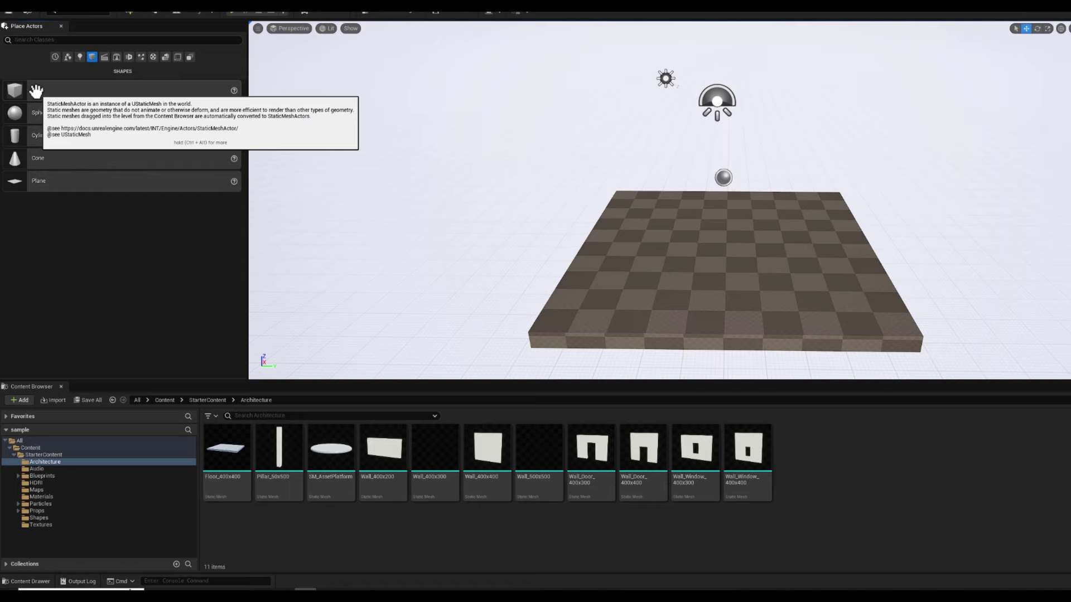
left_click_drag(36, 91, 649, 250)
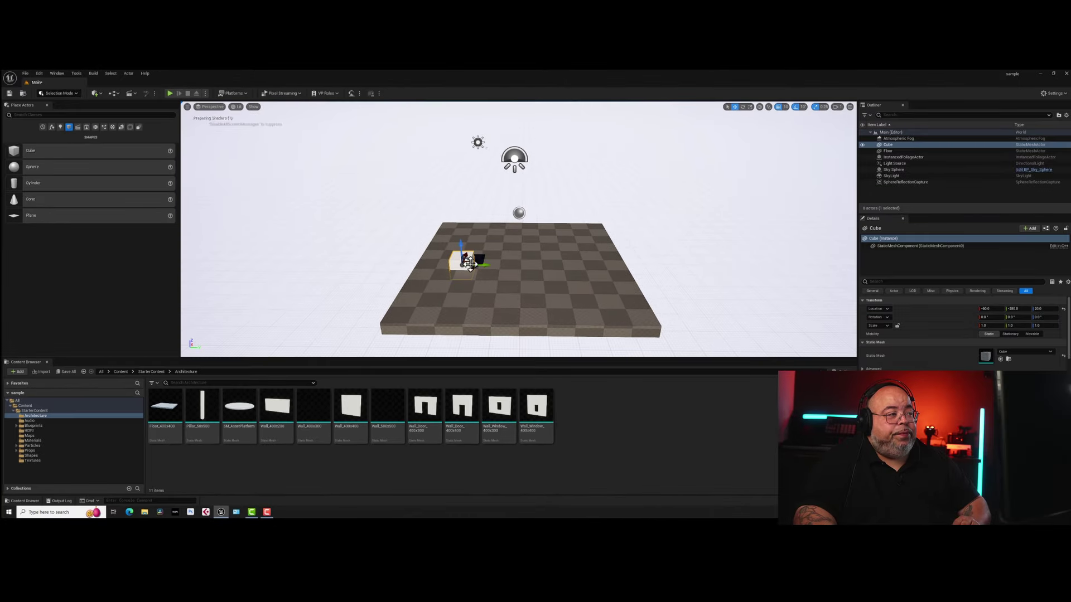
left_click_drag(468, 247, 453, 227)
scroll(504, 295, "up", 3)
right_click_drag(453, 228, 458, 201)
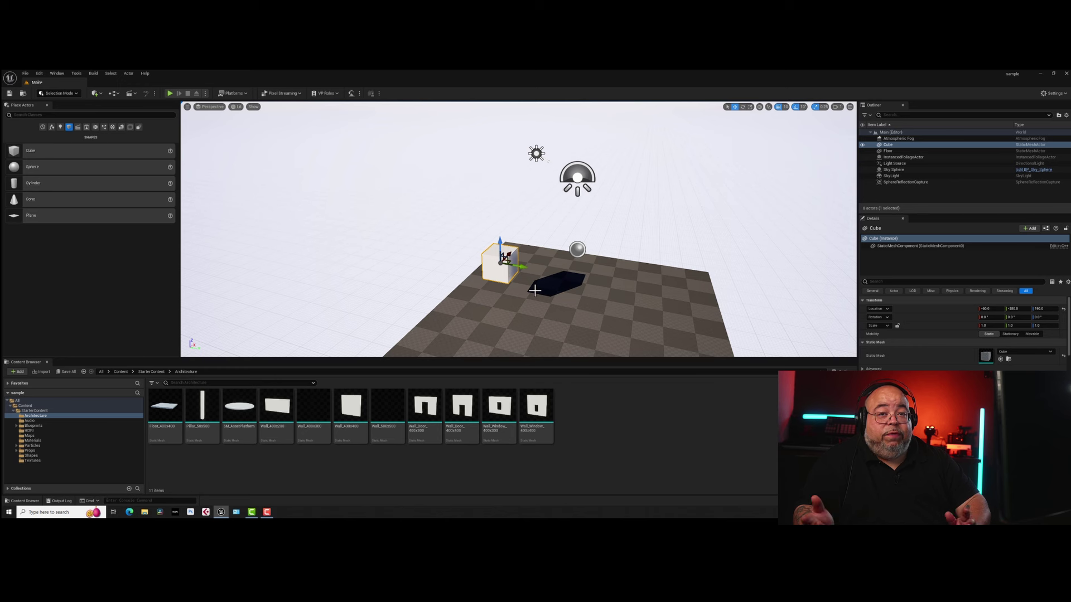
Switch the cube's gizmo between rotate and move modes, and shift the cube along the X axis.
key("e")
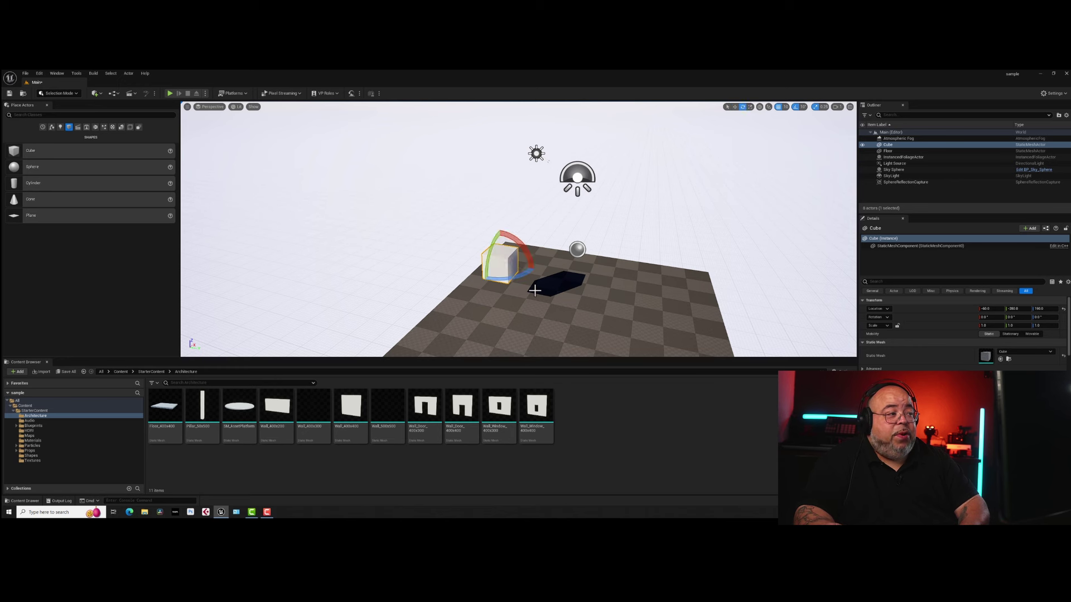
key("space")
key("space")
key("space")
key("space")
key("space")
key("space")
key("space")
key("space")
key("space")
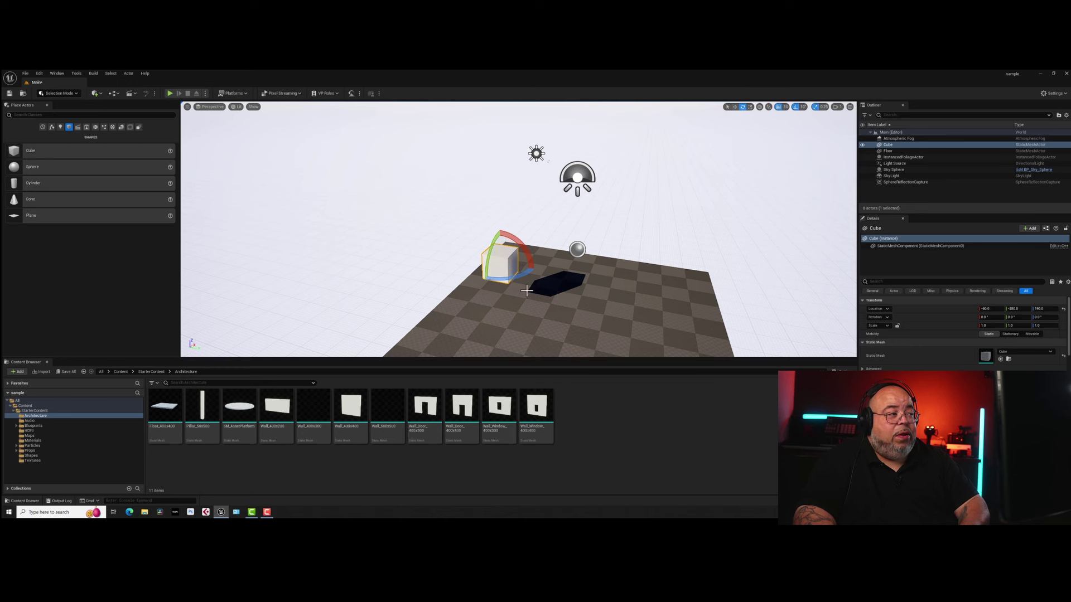
key("w")
key("e")
key("w")
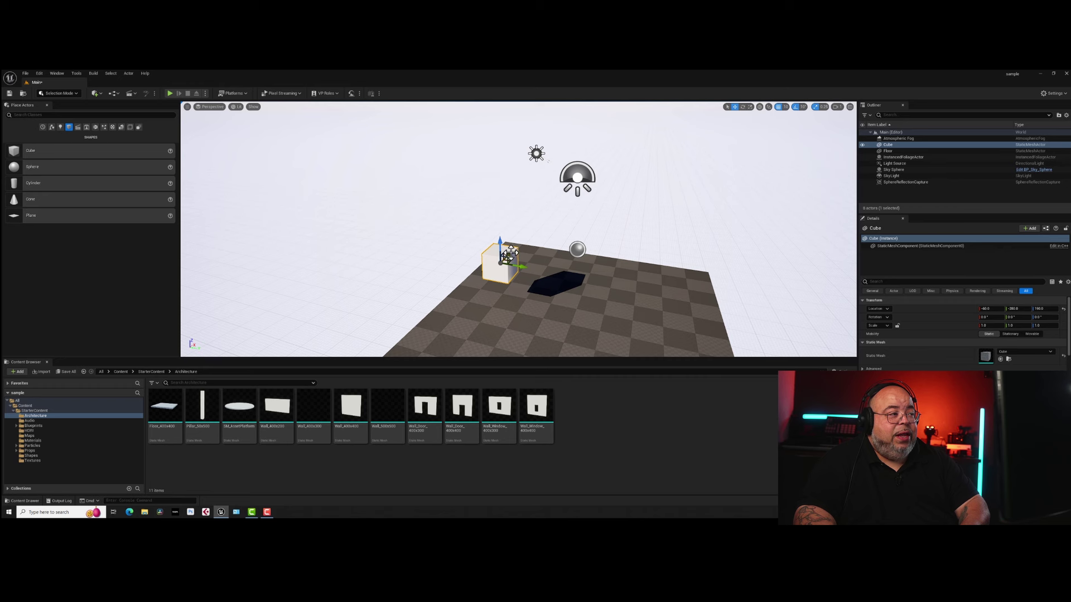
left_click_drag(511, 253, 532, 265)
Scale the cube into a long, thin, tall wall, about 14.75 in X and 0.25 in Y.
key("e")
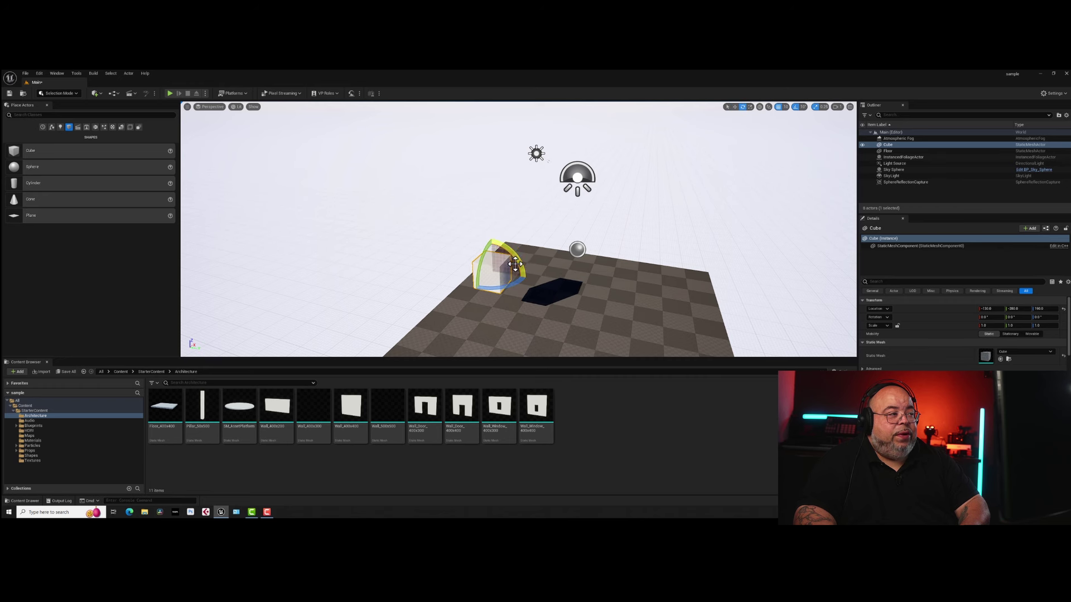
key("r")
key("e")
key("r")
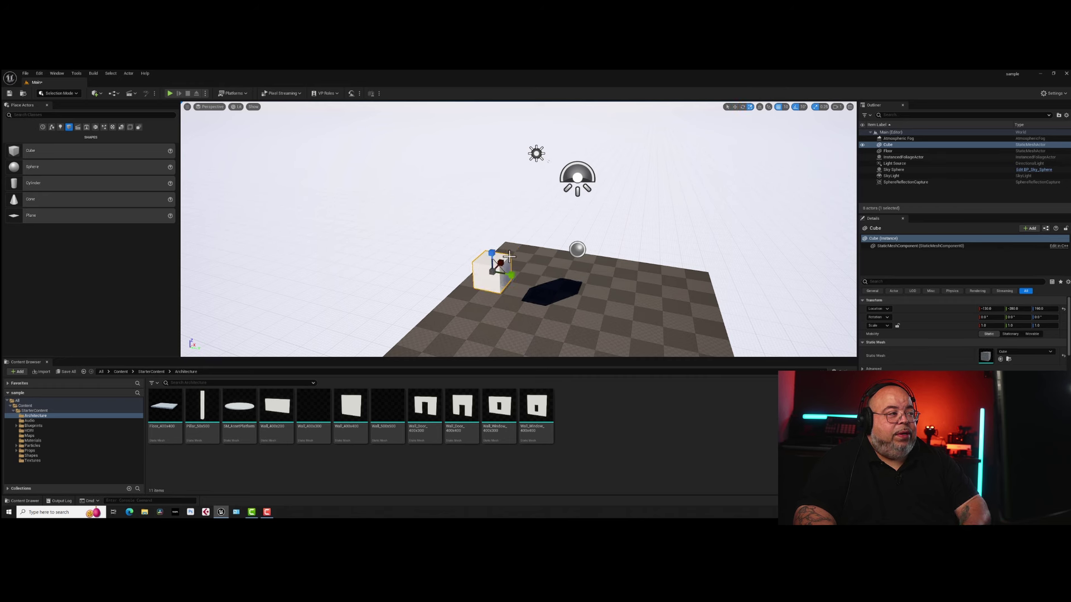
left_click_drag(510, 276, 540, 280)
right_click_drag(540, 280, 519, 280)
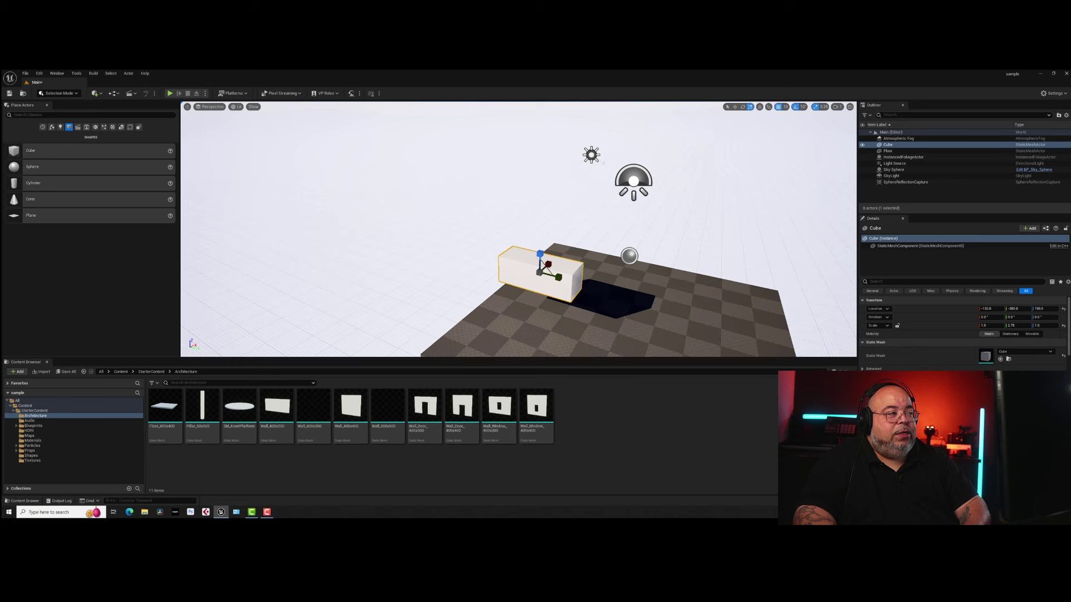
key("w")
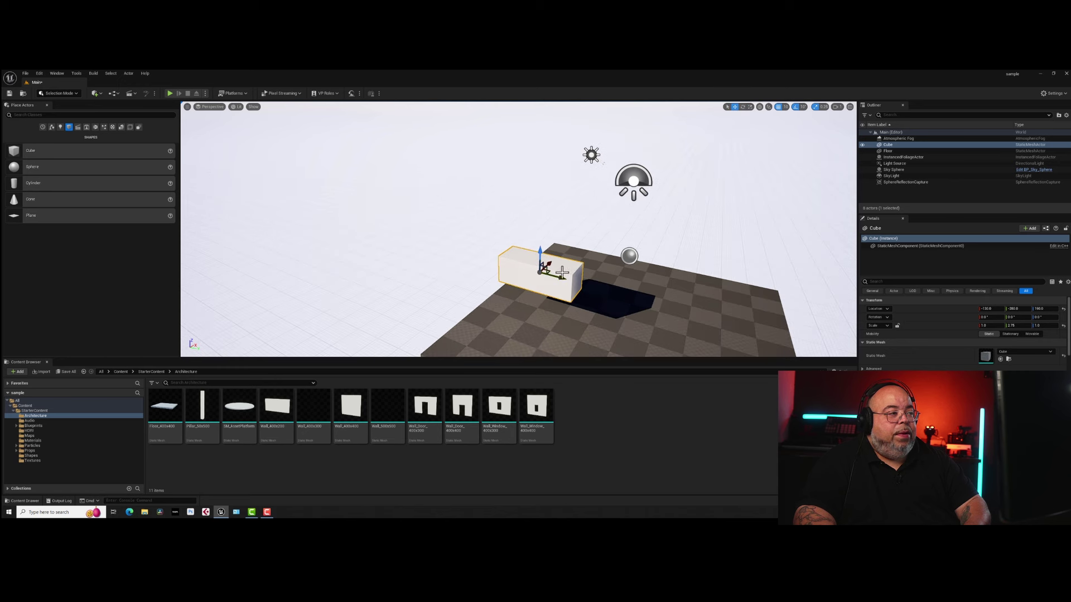
key("r")
left_click_drag(563, 277, 470, 288)
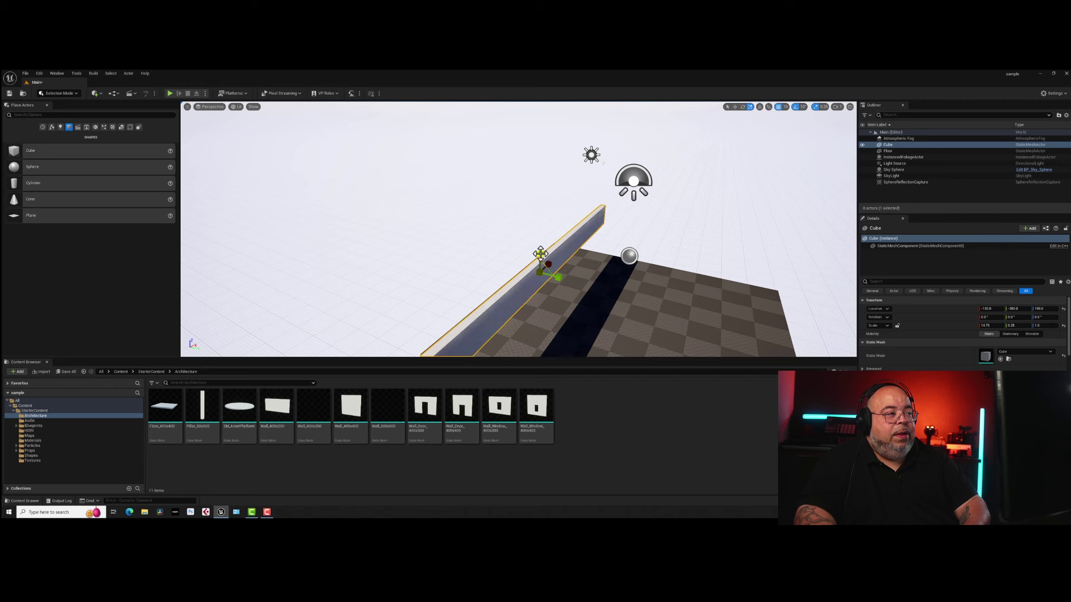
left_click_drag(540, 254, 539, 218)
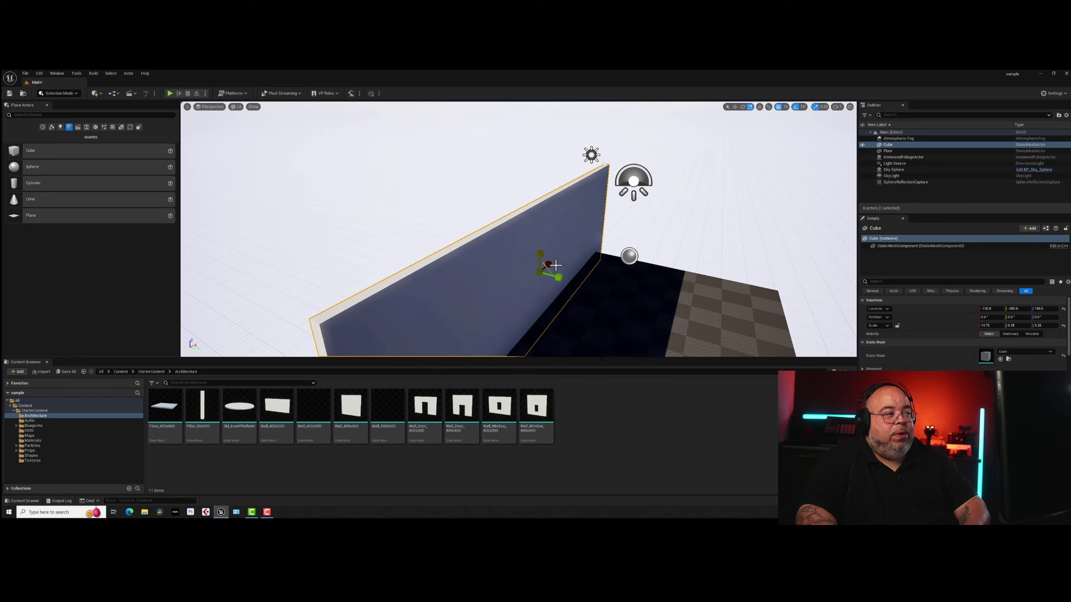
Shorten the wall along X and reduce its Z scale to about 4.5.
right_click_drag(629, 303, 602, 284)
scroll(644, 300, "down", 3)
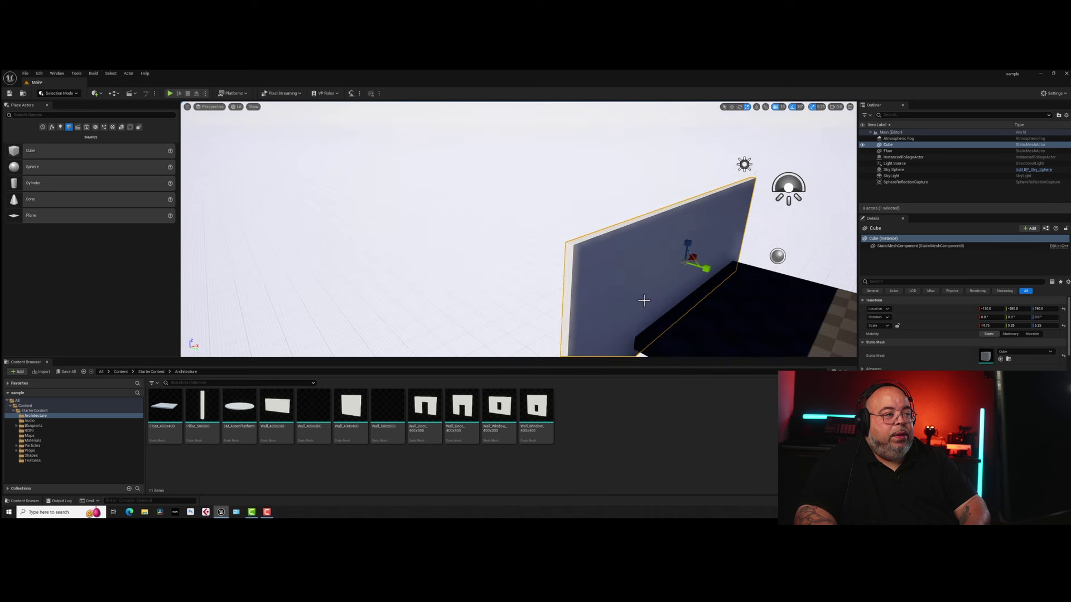
middle_click_drag(644, 301, 720, 280)
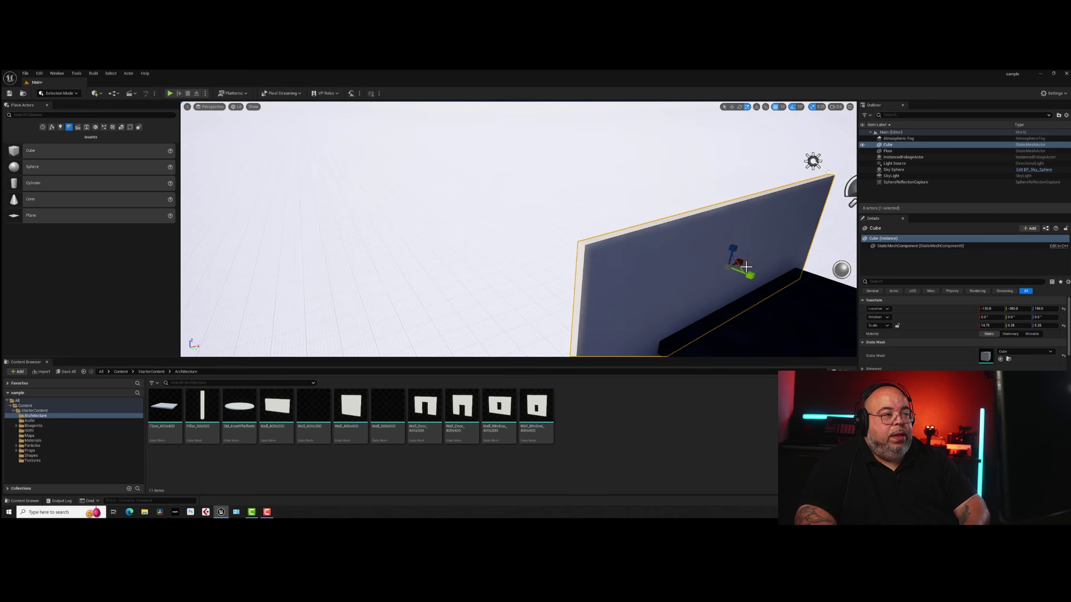
left_click_drag(739, 262, 731, 257)
right_click_drag(713, 284, 729, 349)
scroll(730, 349, "down", 5)
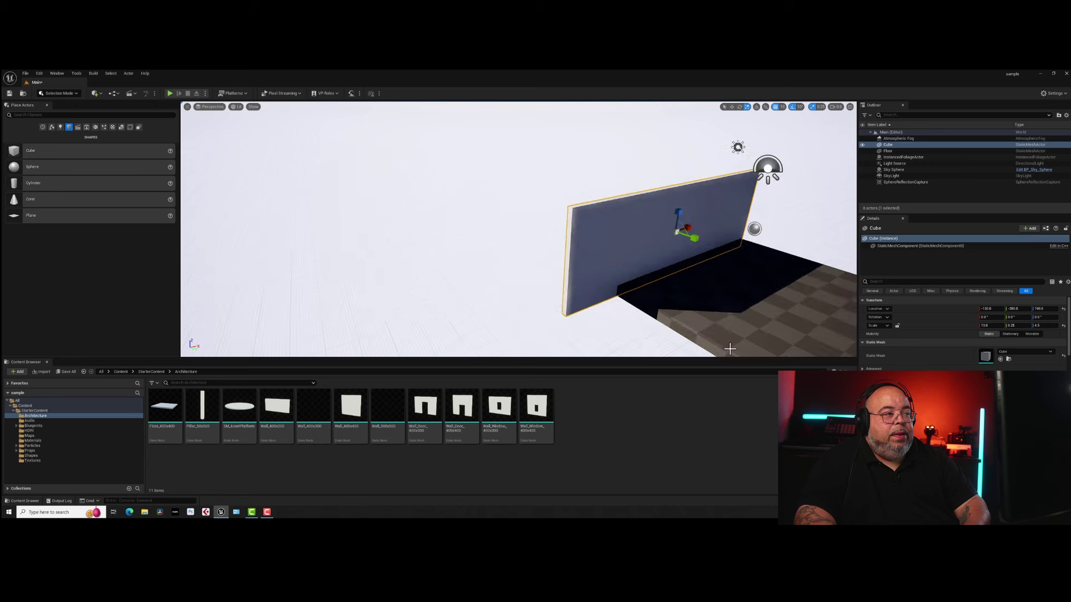
Move the wall along X and Y so it stands just outside the floor's edge.
scroll(730, 349, "down", 4)
key("w")
left_click_drag(662, 227, 657, 202)
mouse_move(669, 265)
right_mouse_down()
mouse_move(742, 266)
mouse_move(654, 265)
right_mouse_up()
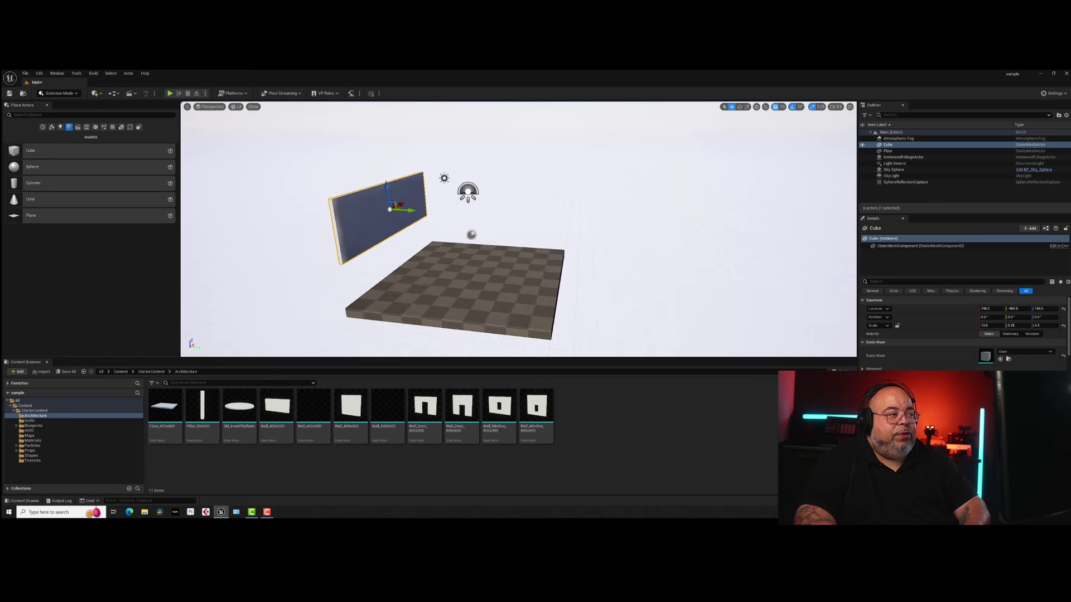
right_click_drag(648, 201, 556, 205)
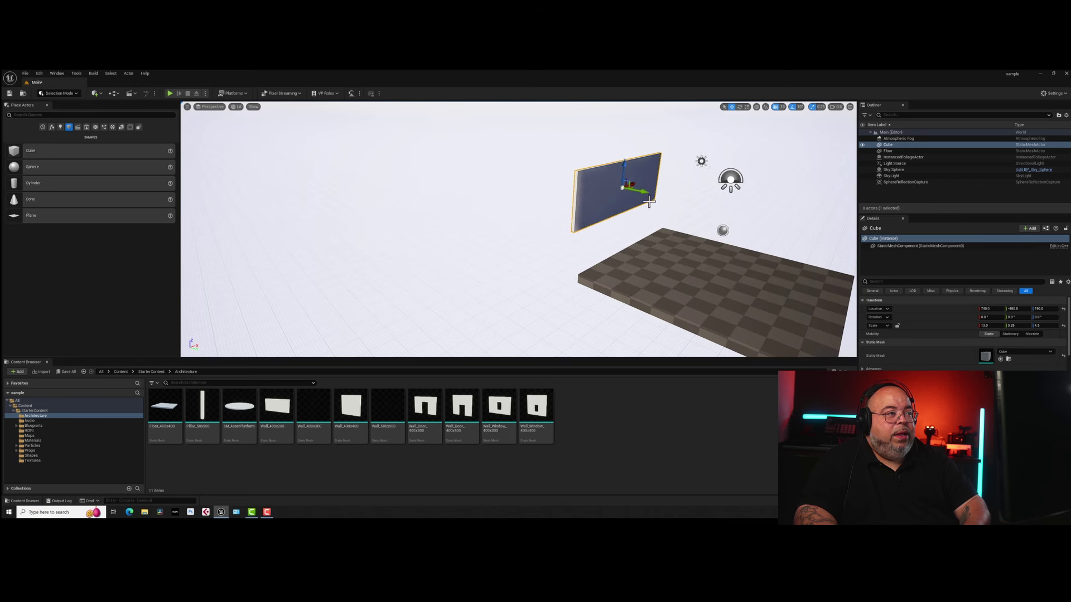
left_click_drag(648, 202, 672, 193)
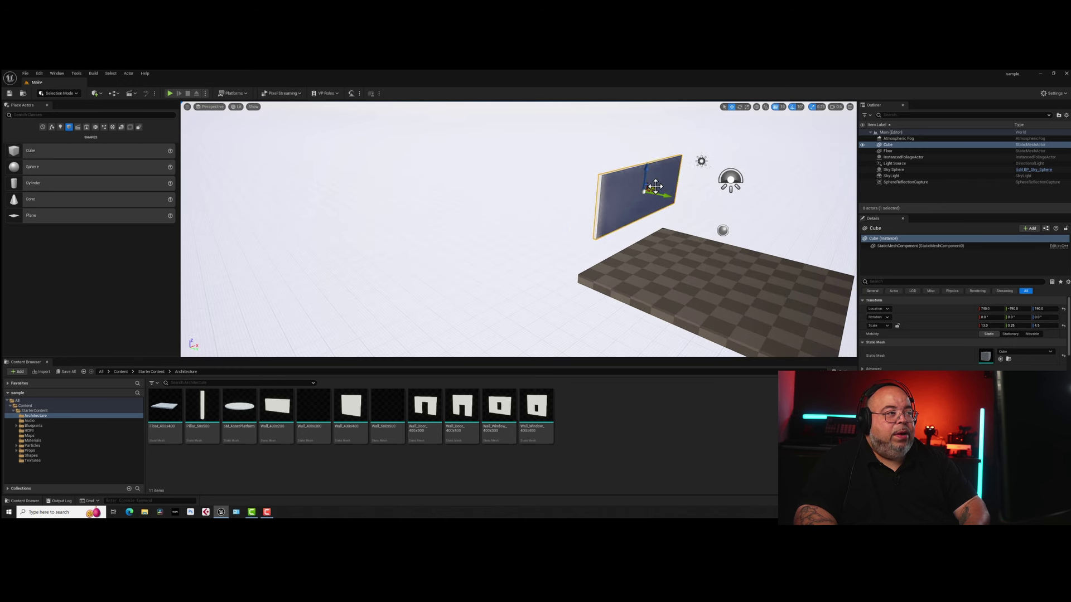
scroll(656, 188, "up", 2)
right_click_drag(629, 206, 649, 194)
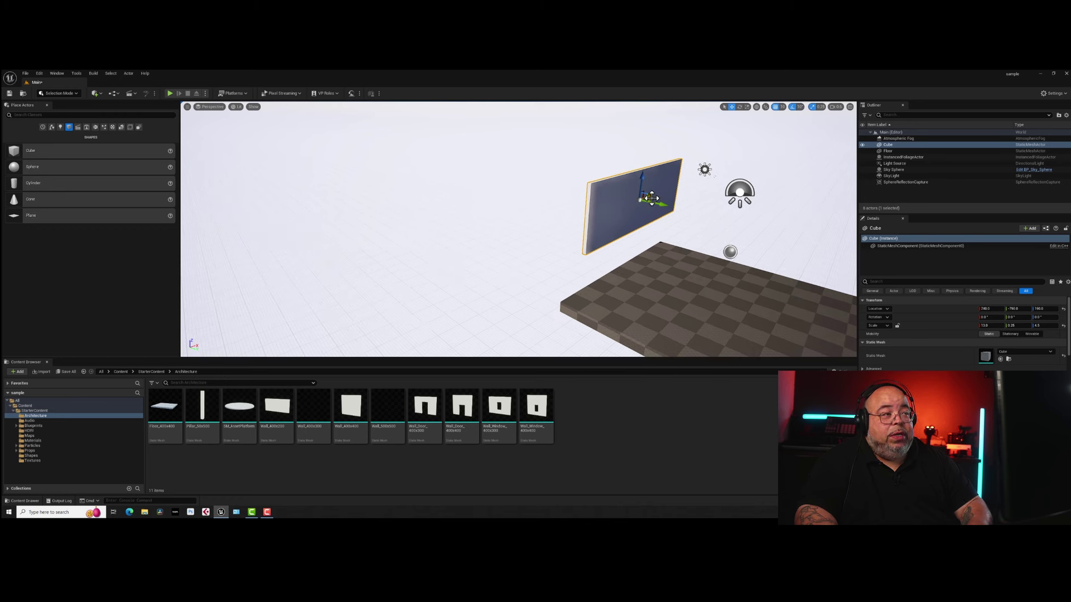
Duplicate the wall along the X axis, placing the copy edge to edge with the original, and inspect the joined panels.
left_click_drag(651, 197, 528, 244, "alt")
left_click(608, 241)
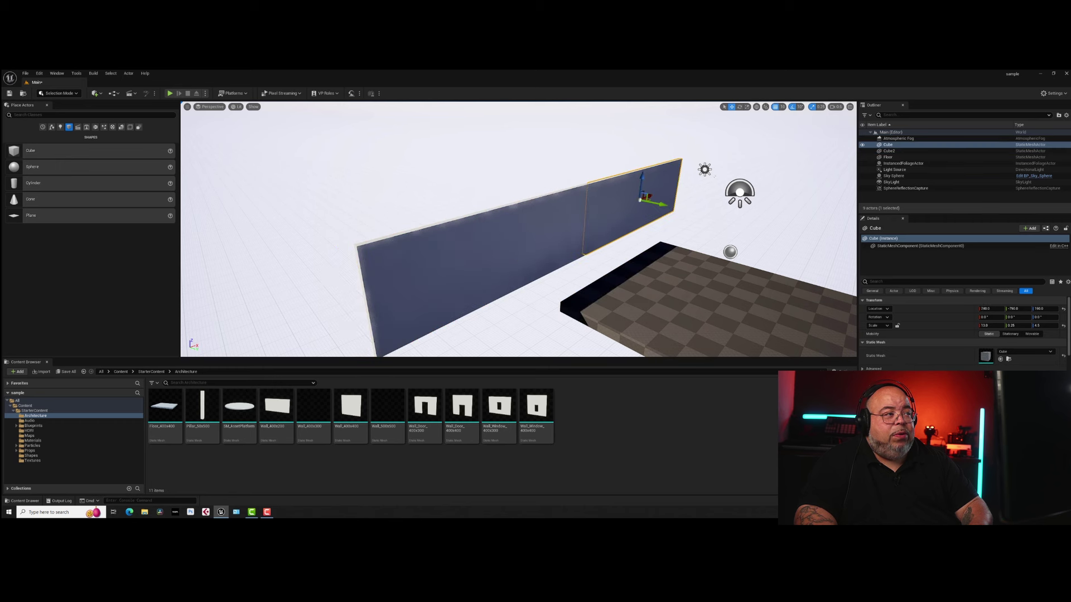
key("f")
left_click(565, 149)
scroll(603, 174, "down", 5)
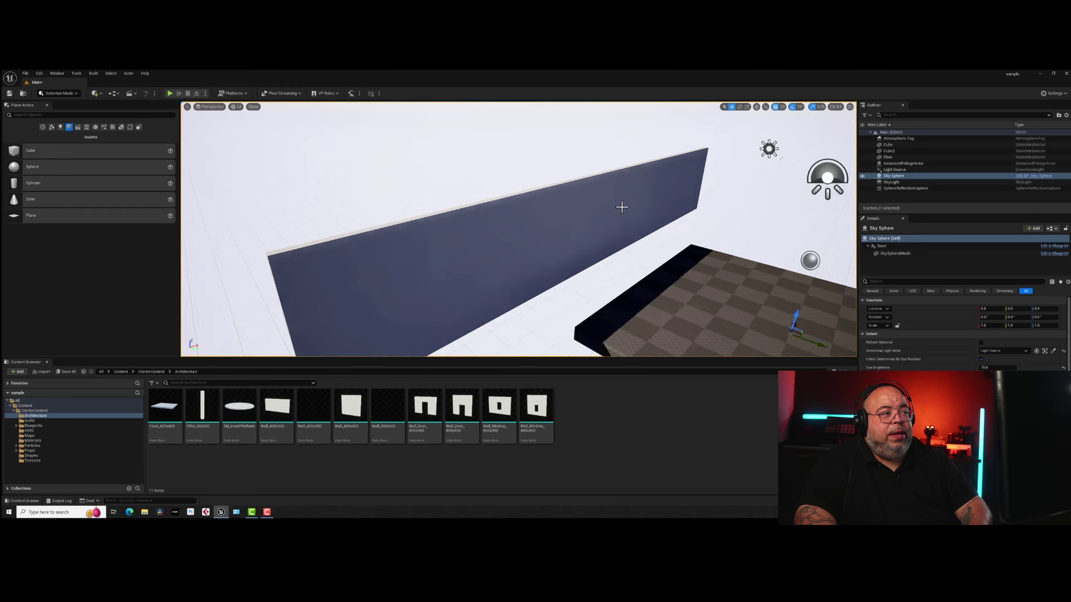
Group the two adjoining wall panels into a single unit.
left_click(606, 213)
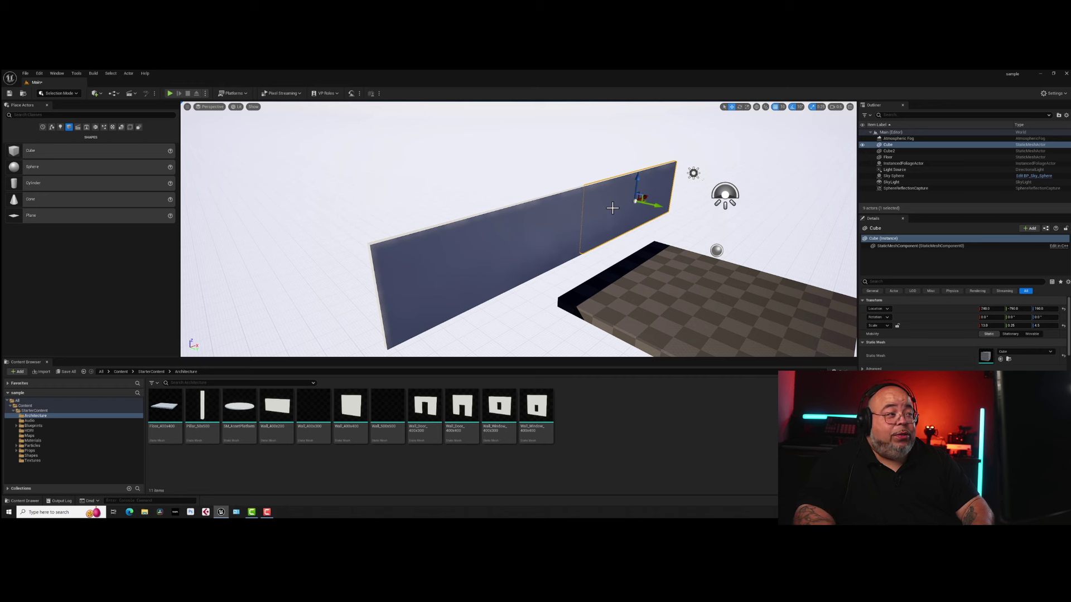
left_click(412, 273, "ctrl")
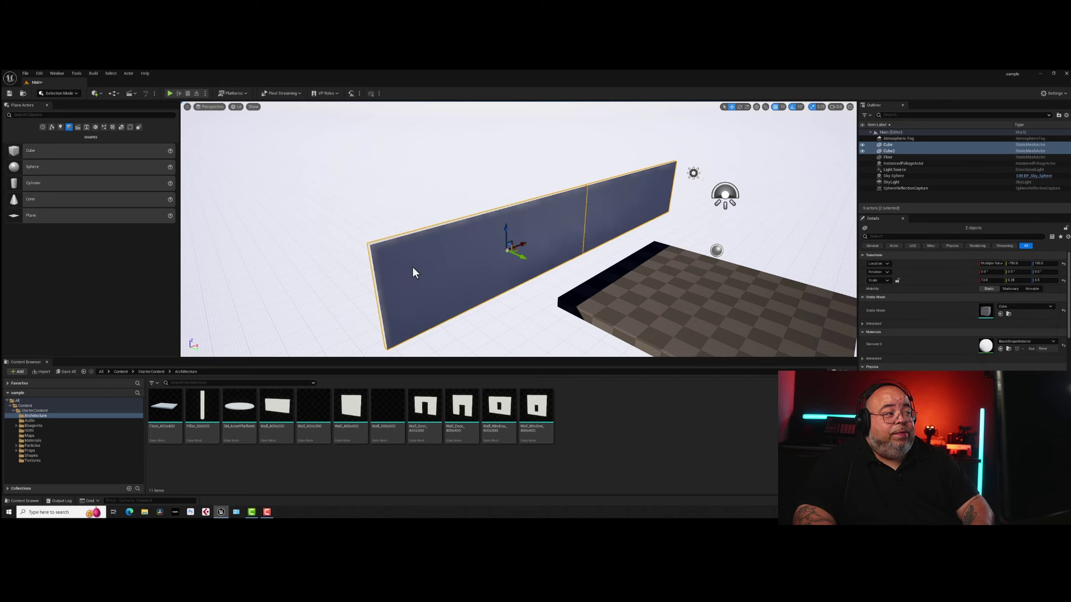
right_click(528, 222)
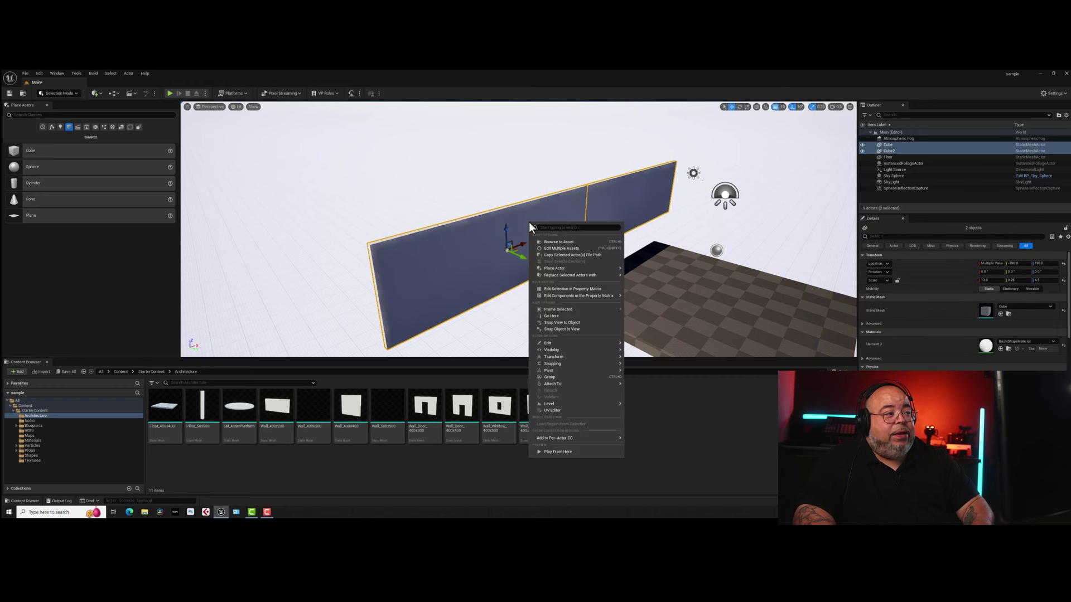
left_click(552, 377)
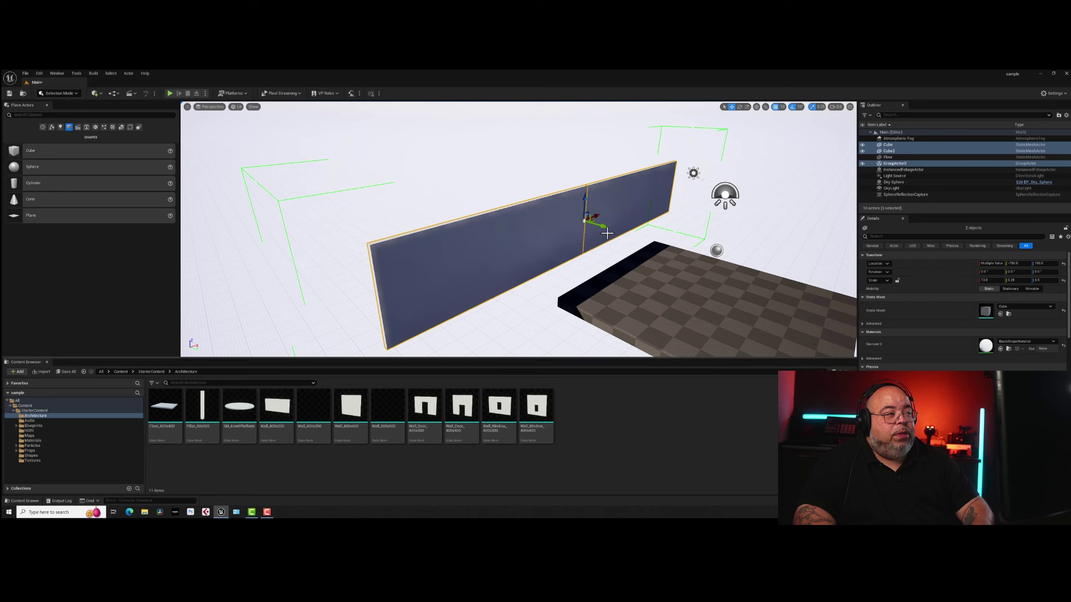
scroll(564, 275, "down", 4)
right_click_drag(574, 290, 624, 270)
scroll(574, 289, "down", 3)
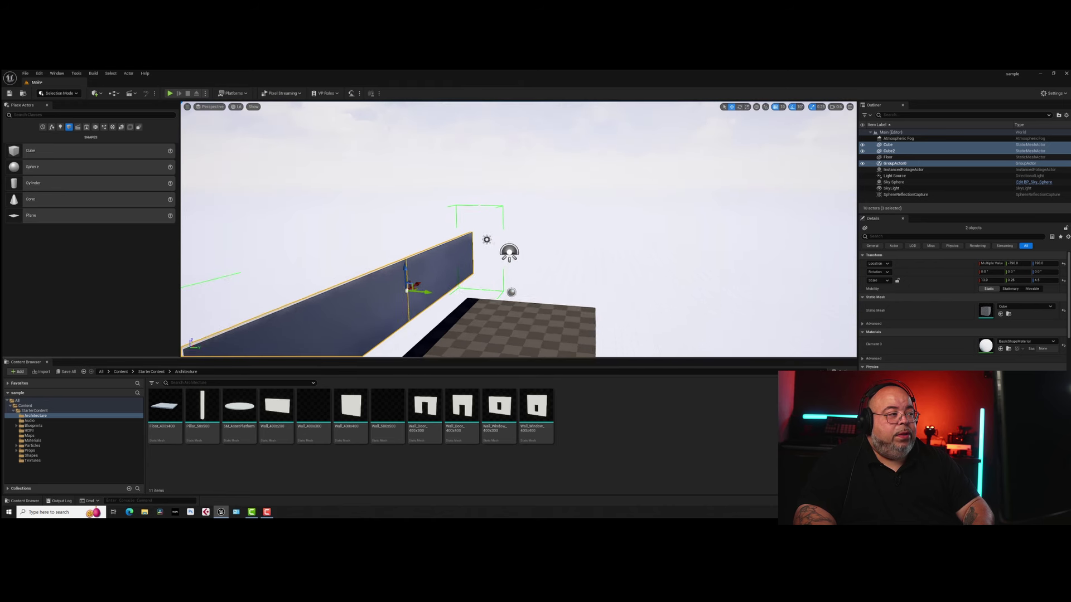
Duplicate the grouped wall along the Y axis and place the copy along the opposite edge of the floor.
left_click_drag(574, 287, 487, 266)
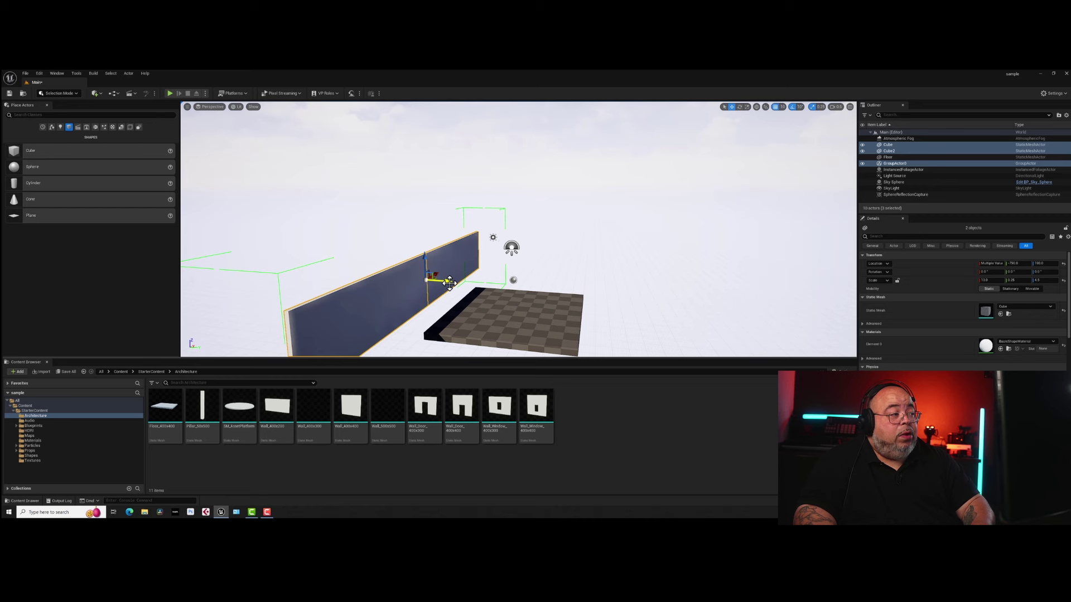
left_click_drag(450, 283, 617, 279, "alt")
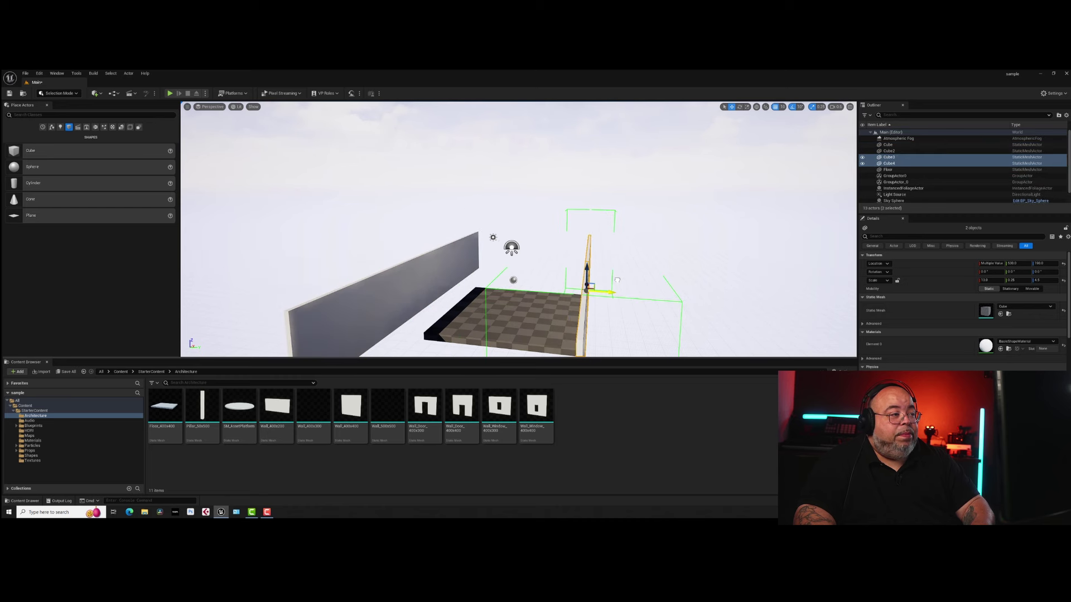
right_click_drag(516, 283, 576, 255)
key("a")
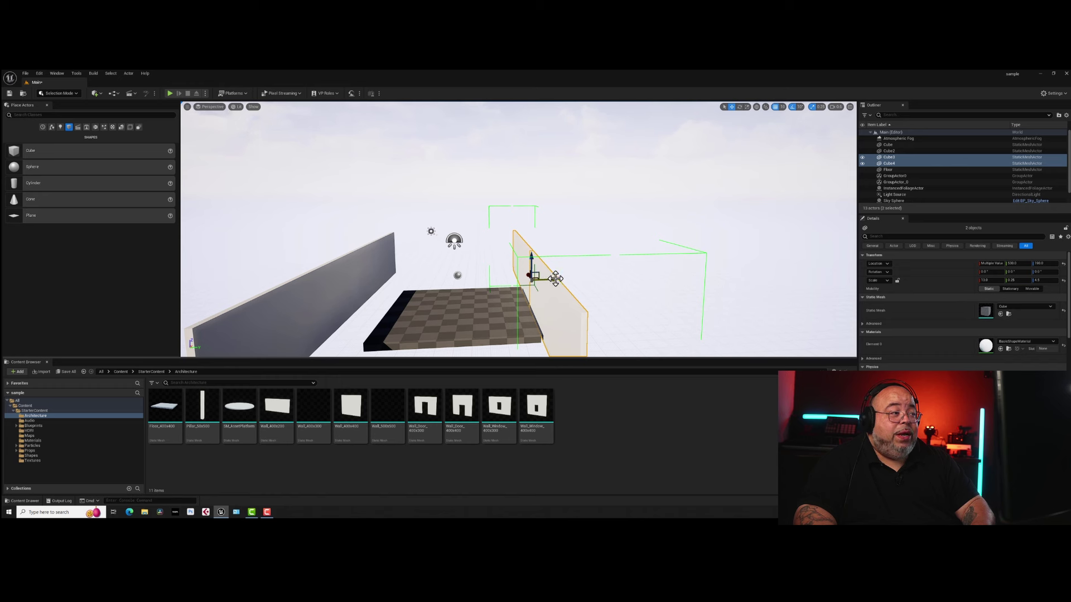
Duplicate the second wall group over the middle of the floor and rotate the copy 90 degrees about X so it lies flat.
left_click_drag(554, 278, 471, 283, "alt")
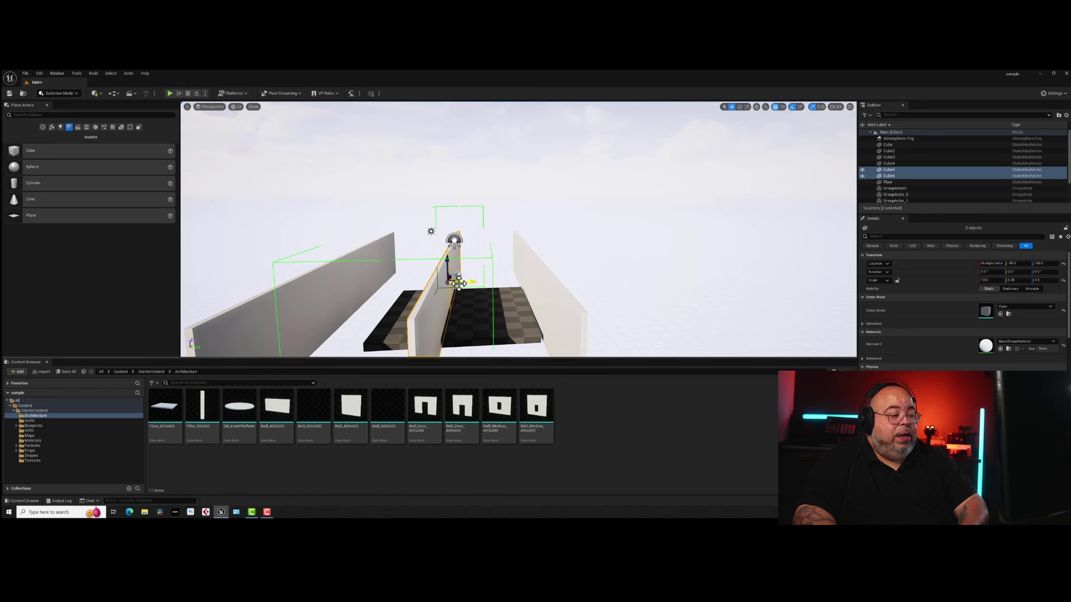
key("e")
left_click_drag(463, 250, 471, 283)
Widen the flat slab to a Z scale of about 14.75 so it spans both walls, and raise it to roof height.
key("r")
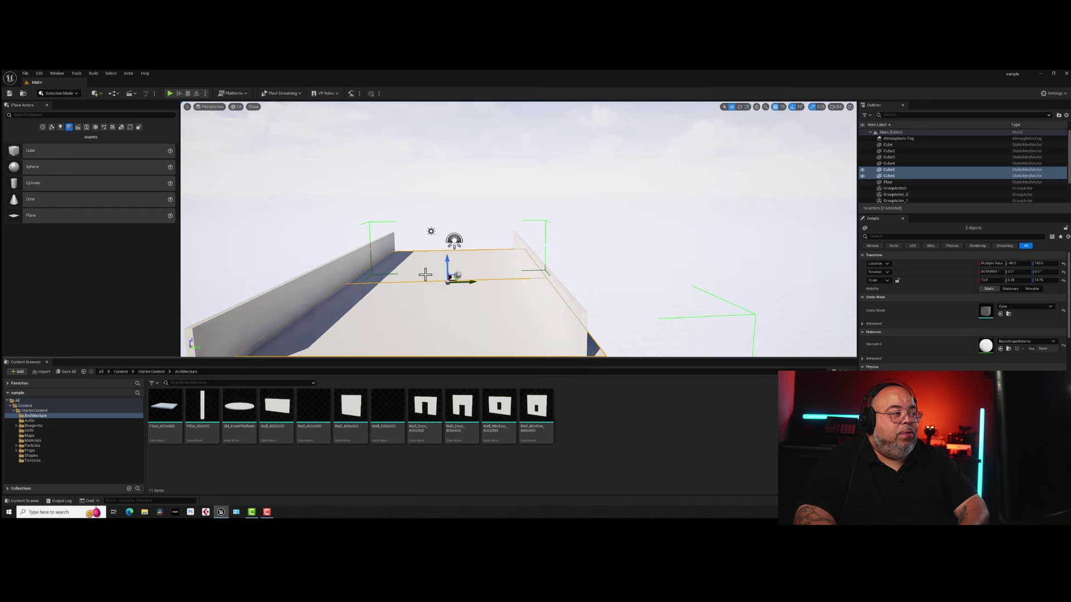
key("w")
left_click_drag(446, 266, 447, 236)
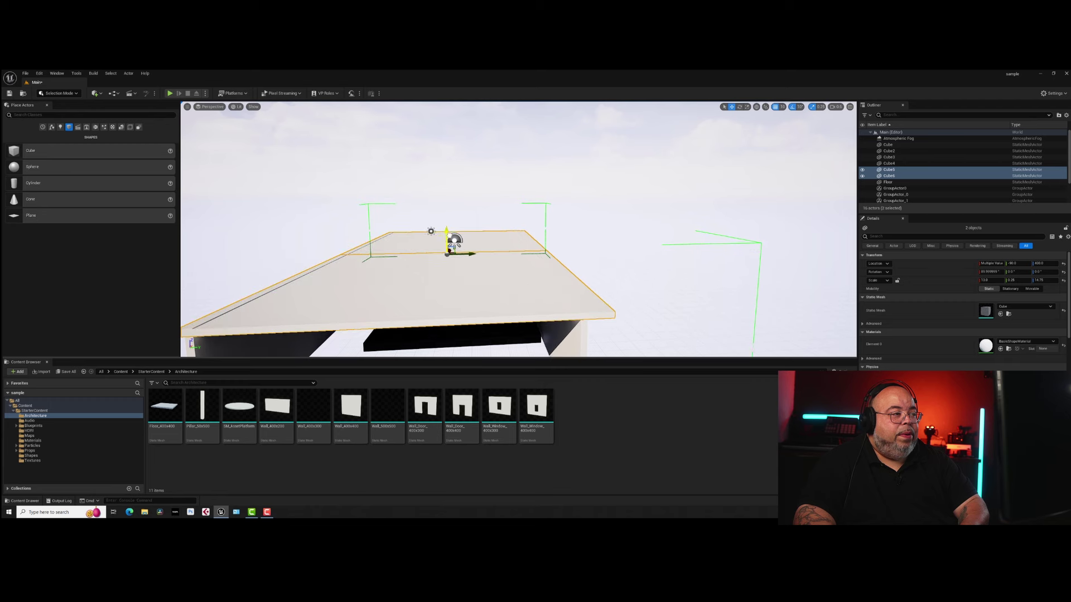
Fine-tune the roof slab's height from inside the room so it sits on the tops of the walls.
right_click_drag(437, 271, 411, 296)
scroll(480, 134, "up", 5)
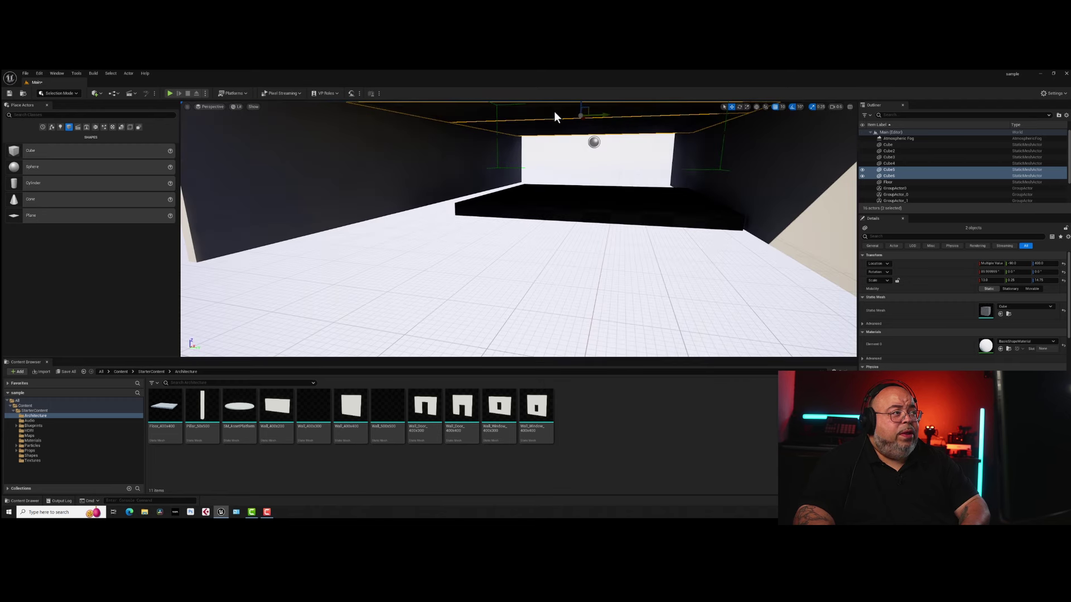
right_click_drag(557, 112, 581, 114)
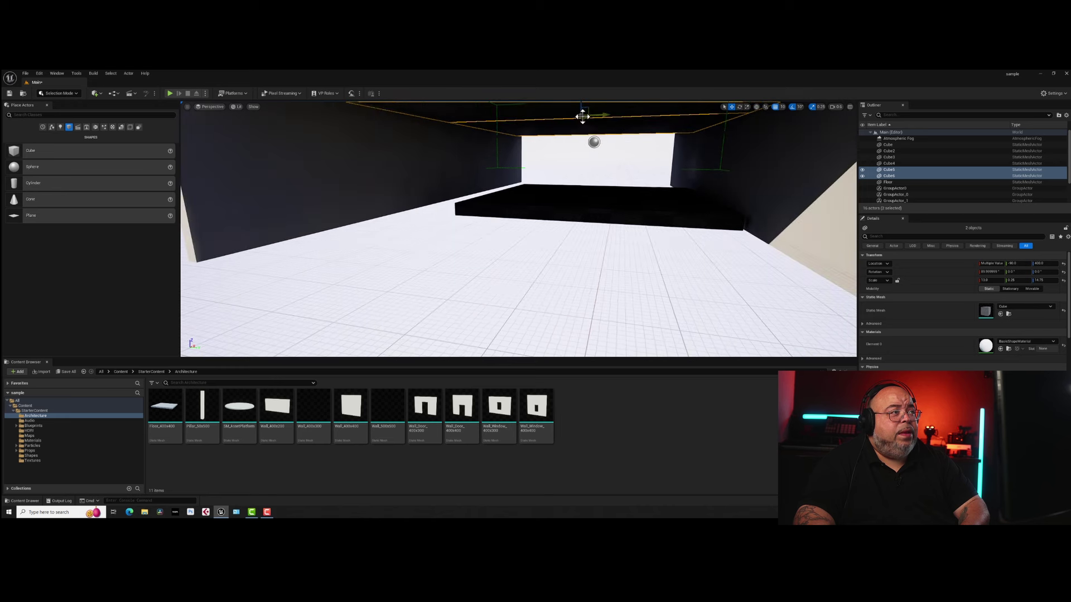
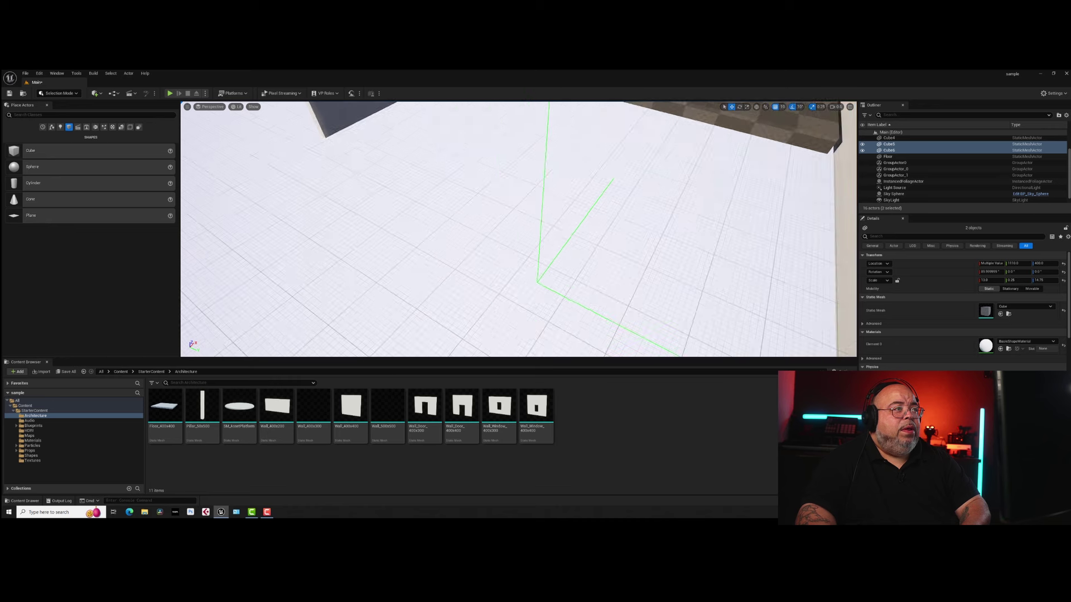
Slide the floor along the Y axis so it fills the width between the two walls.
key("s")
scroll(531, 251, "up", 1)
key("a")
right_click_drag(493, 261, 524, 250)
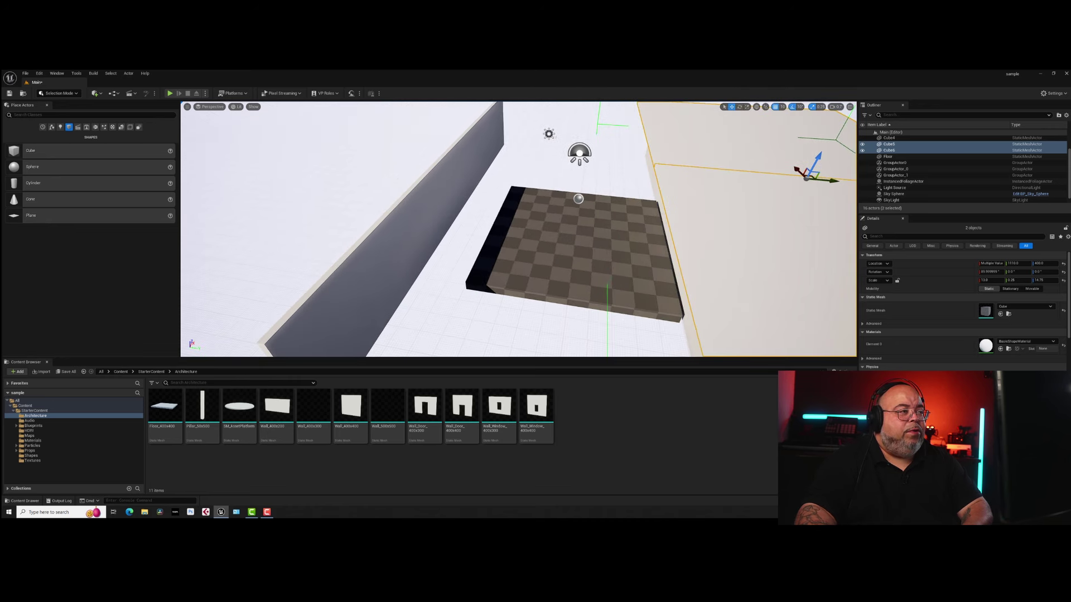
left_click(570, 248)
key("space")
key("space")
left_click_drag(598, 237, 566, 235)
key("w")
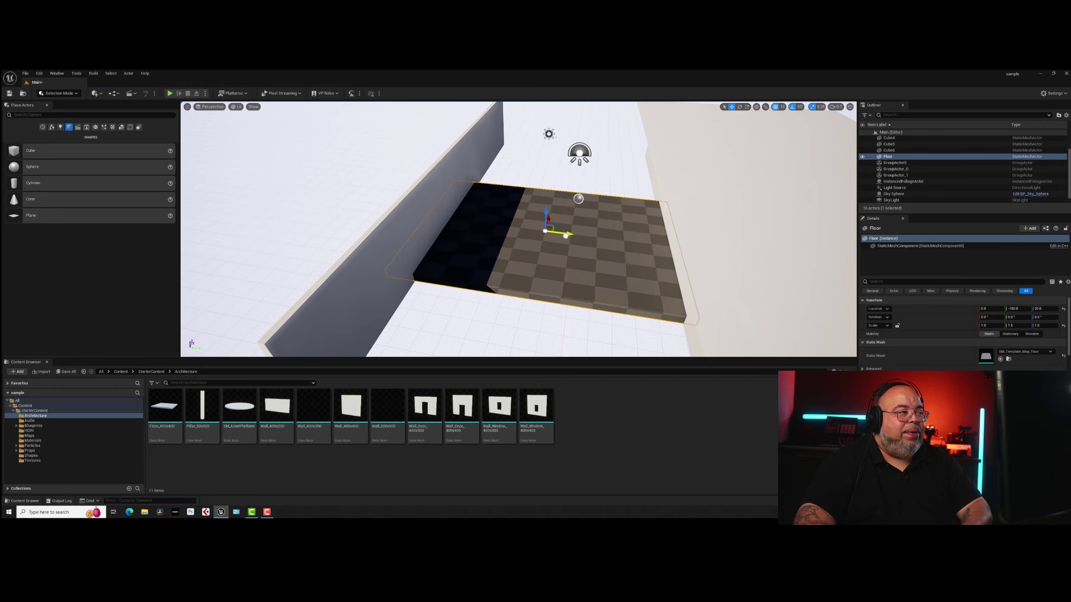
Move the floor along the X axis toward the far end of the walls.
key("e")
key("r")
mouse_move(565, 208)
right_mouse_down()
mouse_move(535, 219)
mouse_move(552, 208)
right_mouse_up()
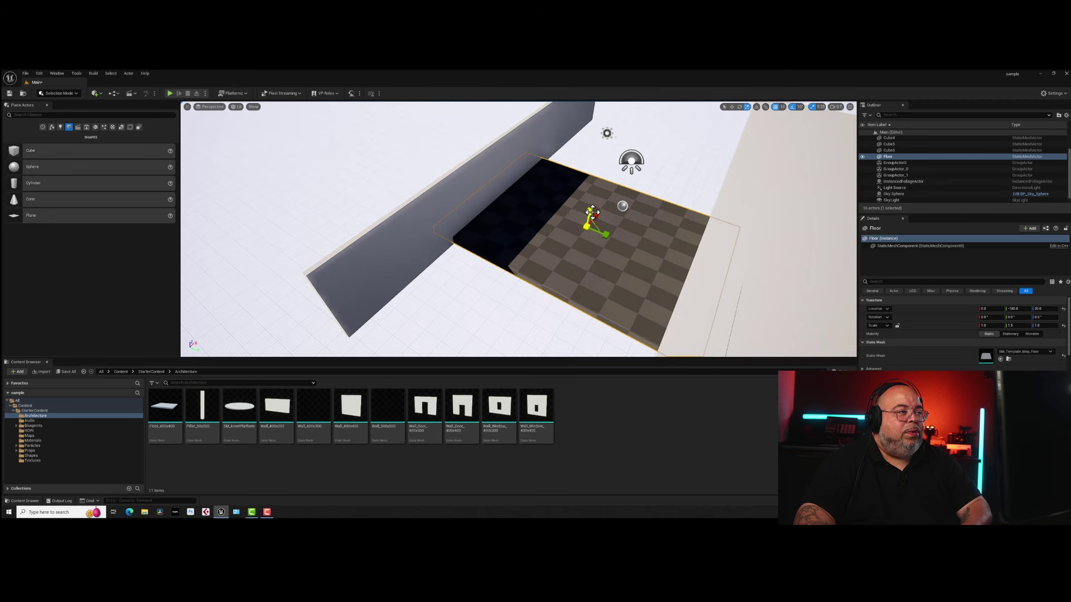
key("w")
left_click_drag(593, 215, 674, 158)
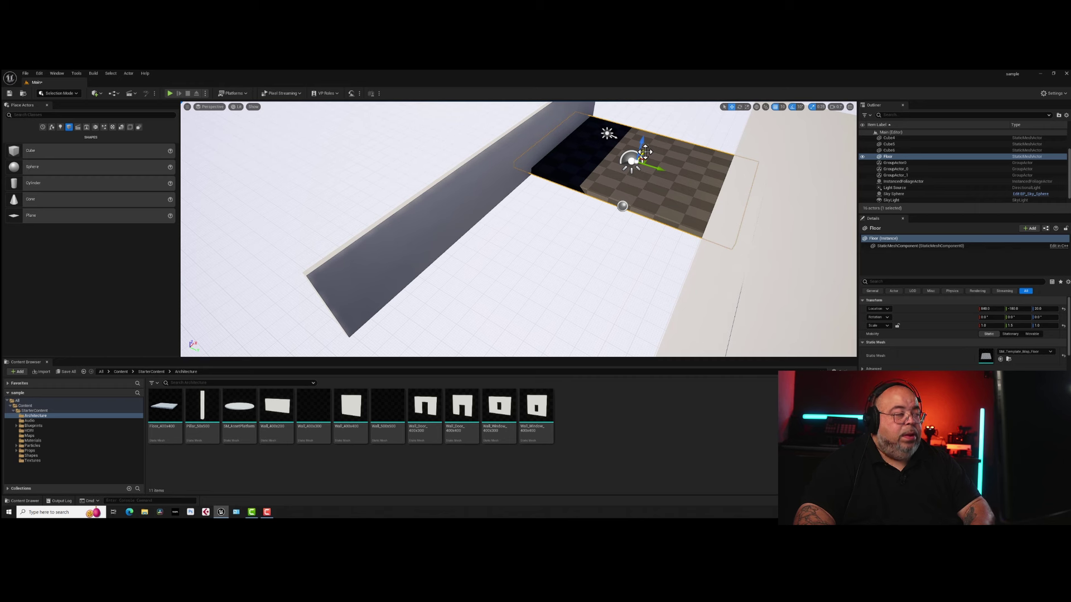
Duplicate the floor along the X axis and nudge the copy until its edge meets the first piece without a gap.
left_click_drag(645, 152, 584, 235, "alt")
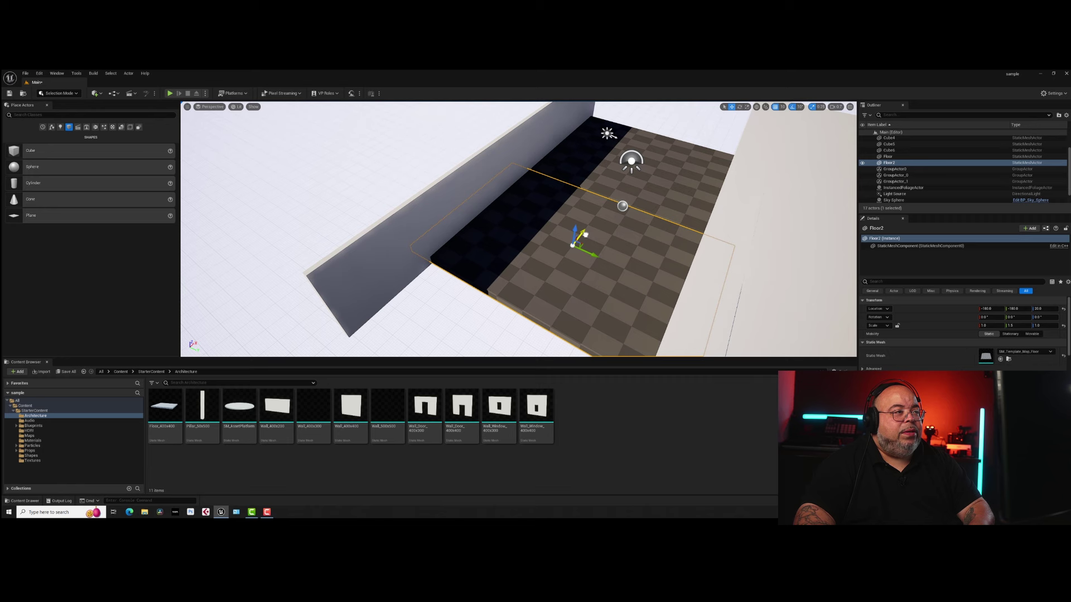
left_click(632, 193)
right_click_drag(631, 193, 624, 184)
left_click(626, 204)
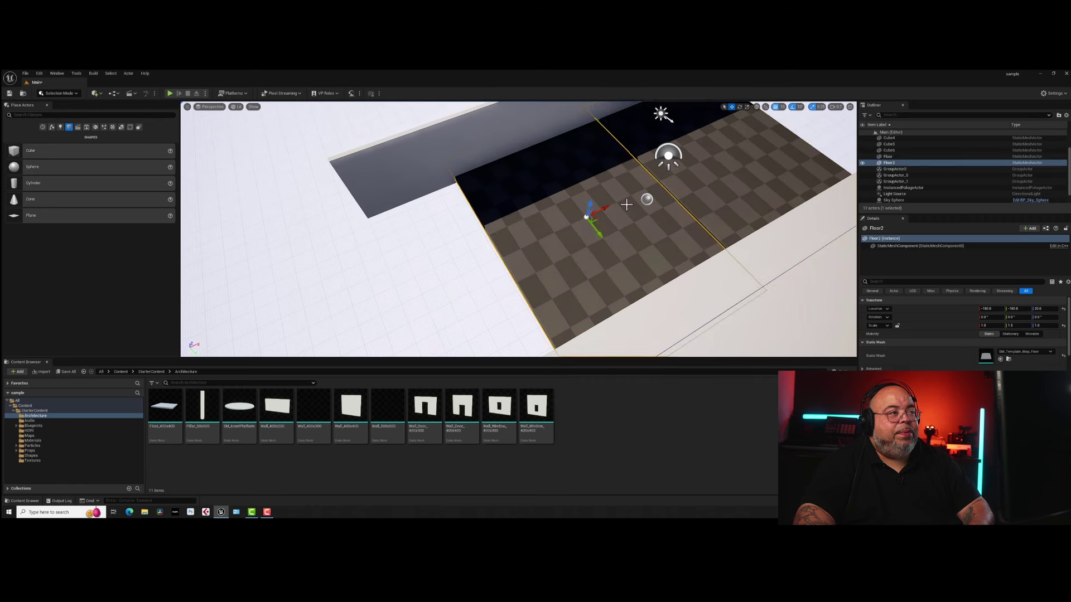
scroll(694, 206, "up", 3)
middle_click_drag(677, 211, 581, 223)
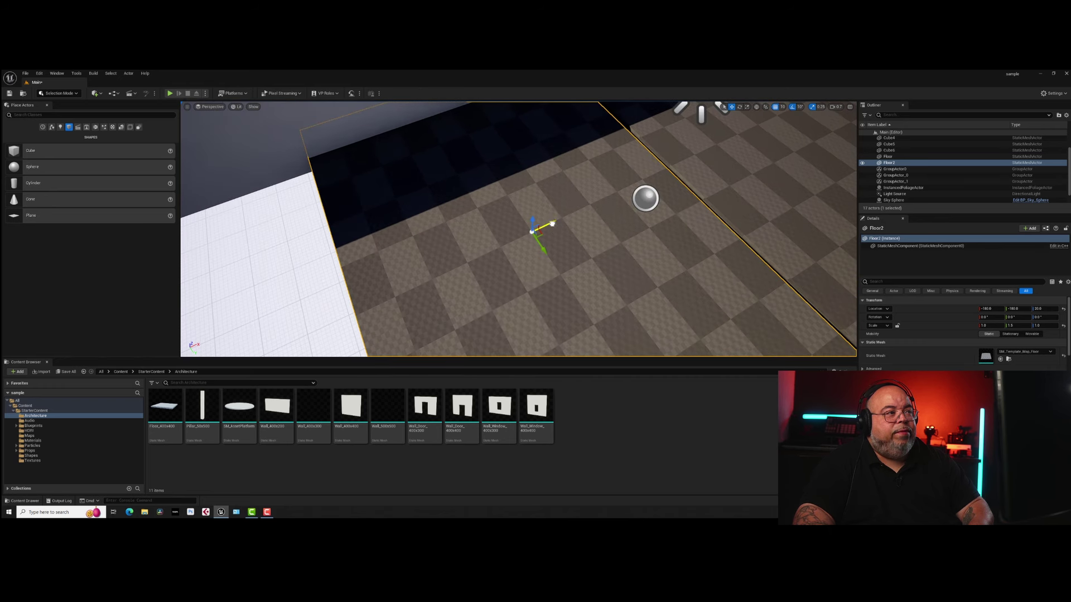
left_click_drag(552, 223, 555, 222)
left_click(745, 180)
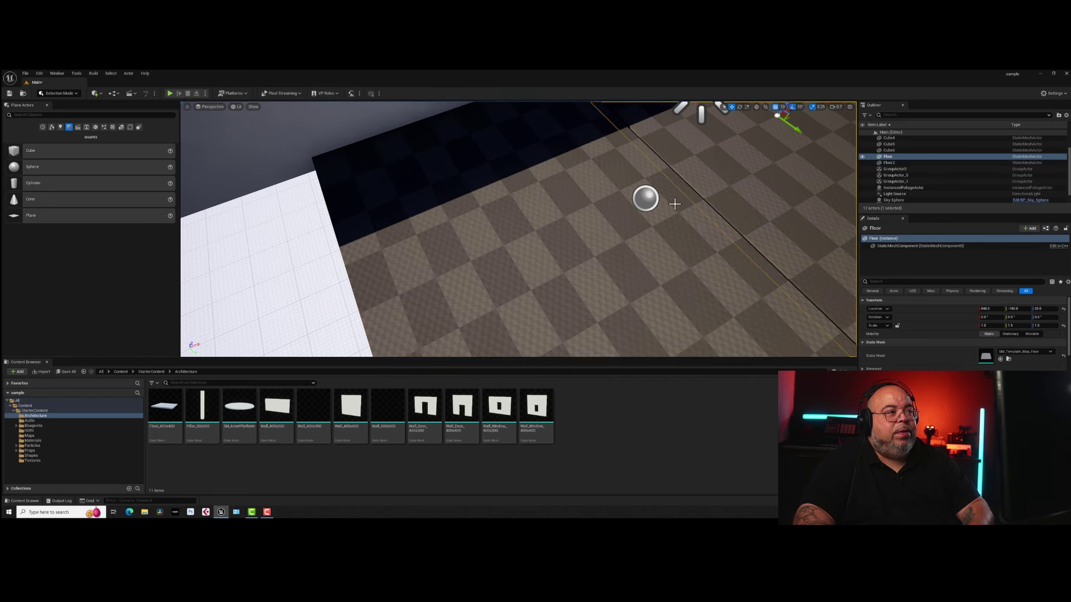
left_click(648, 219)
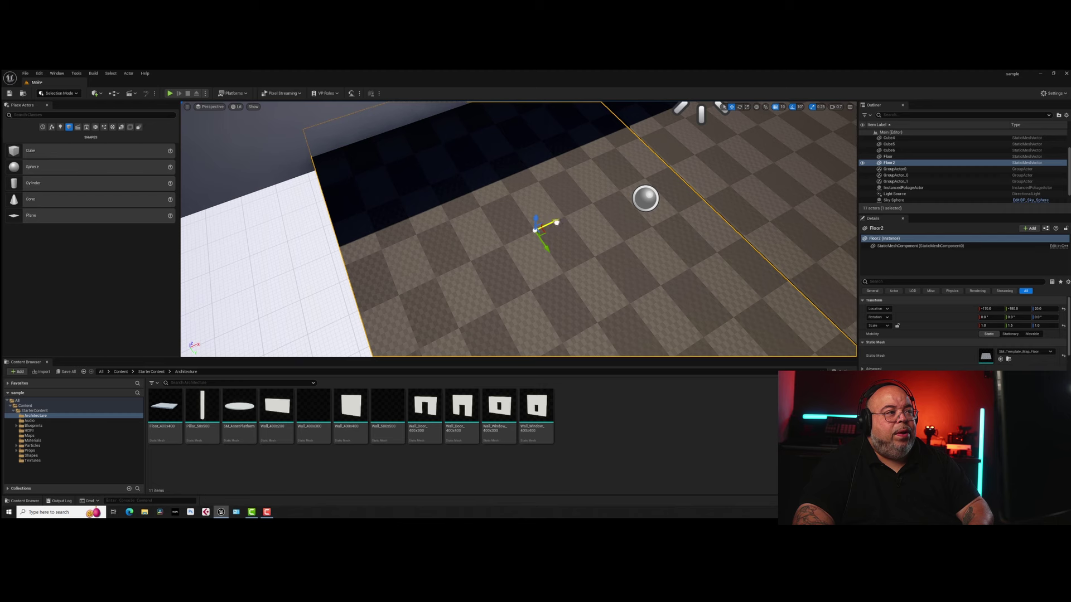
left_click_drag(556, 222, 558, 222)
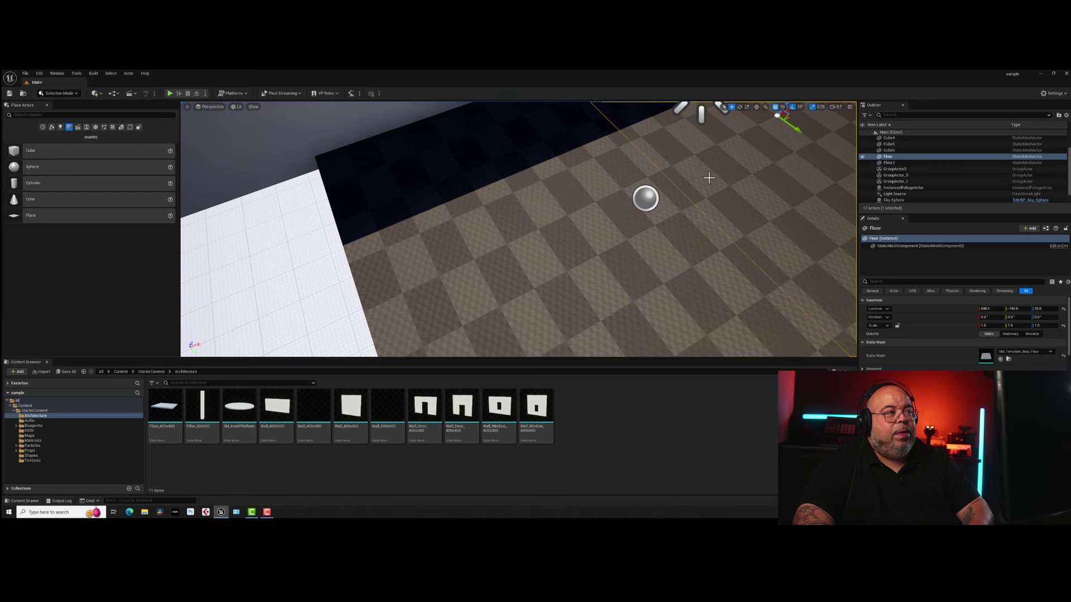
Duplicate the second floor piece along the X axis to extend the floor to the near end of the walls.
scroll(493, 274, "down", 6)
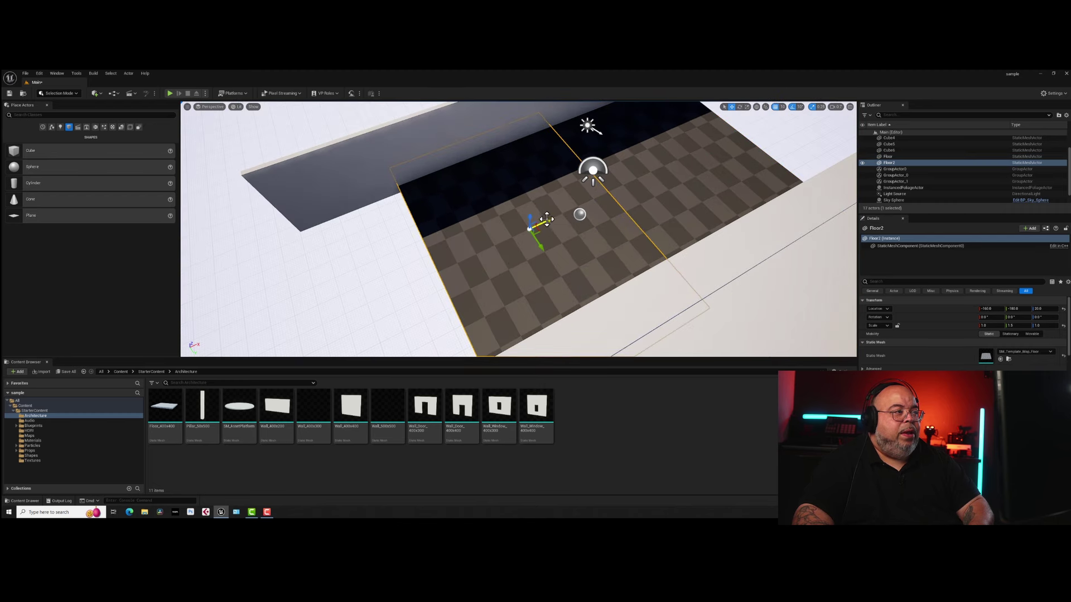
left_click_drag(546, 219, 352, 295, "alt")
left_click(473, 274)
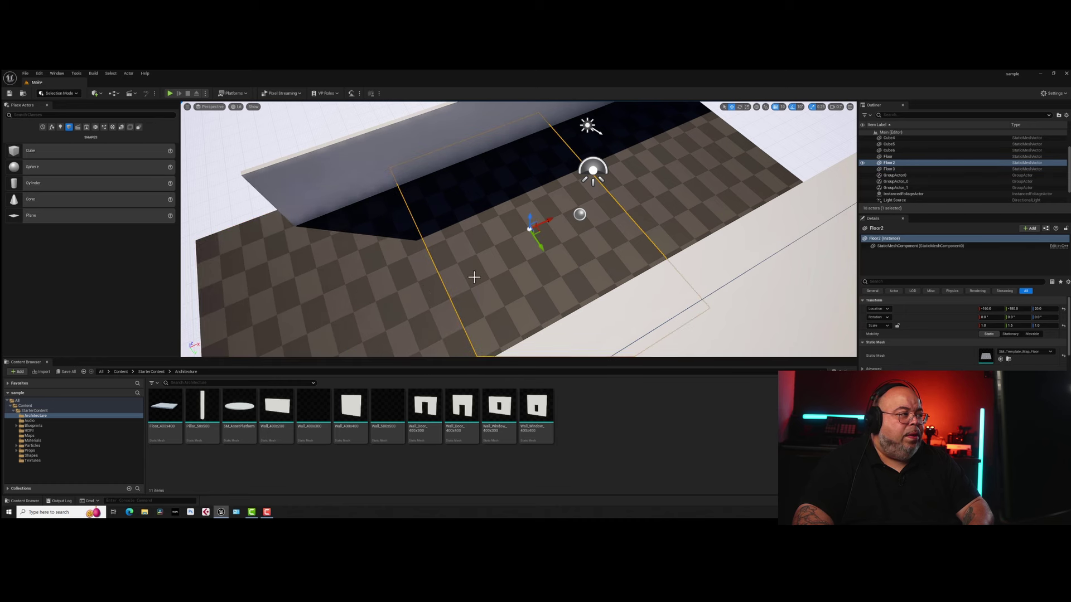
key("f")
left_click(381, 316)
scroll(456, 305, "down", 5)
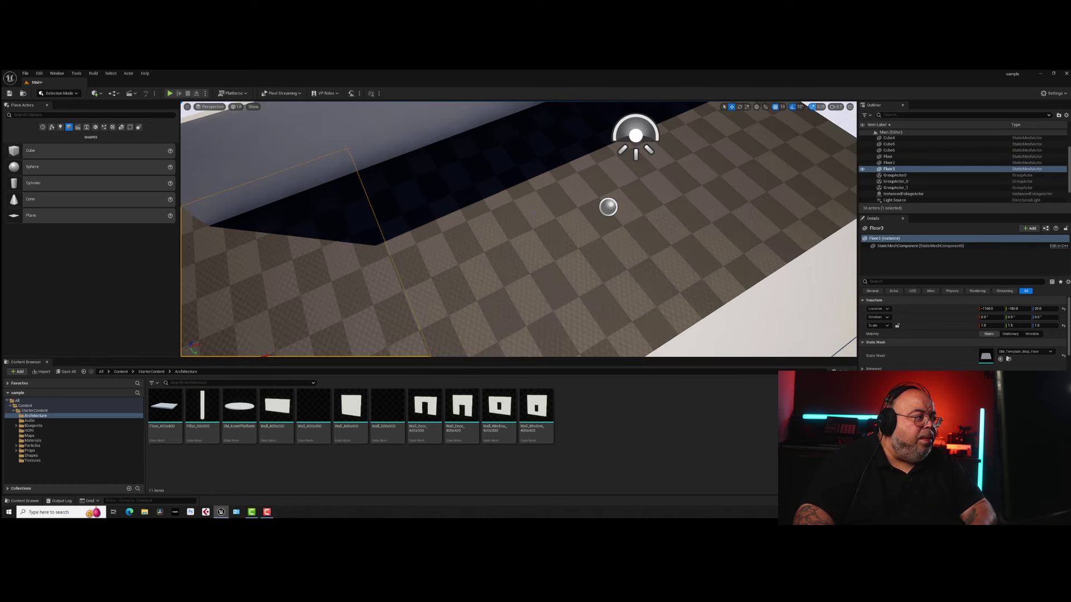
left_click(455, 305)
mouse_move(453, 304)
right_mouse_down()
mouse_move(550, 234)
mouse_move(452, 304)
right_mouse_up()
Slide the roof slab along the Y axis so it covers both walls, and check the fit from inside the room.
right_click_drag(532, 167, 543, 131)
middle_click_drag(598, 148, 597, 201)
scroll(646, 170, "down", 4)
left_click(686, 191)
scroll(687, 191, "down", 3)
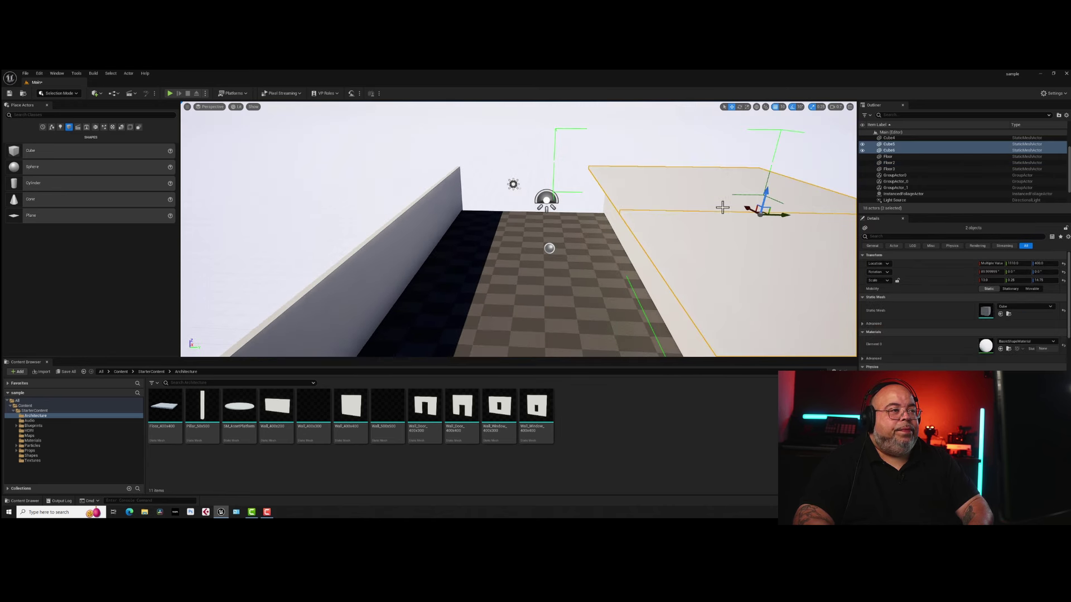
left_click_drag(788, 215, 556, 208)
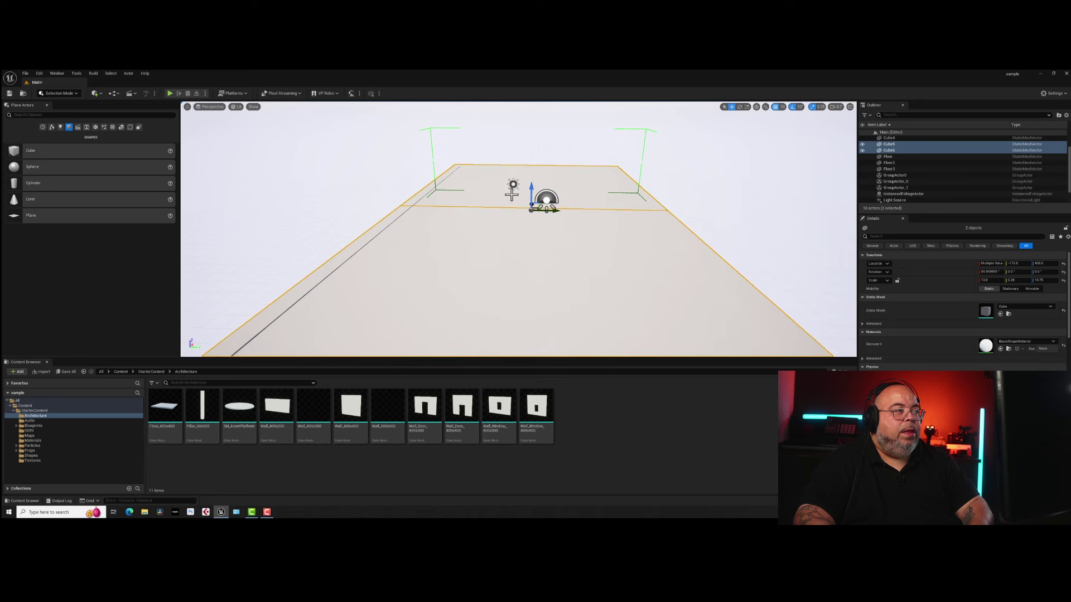
scroll(511, 194, "up", 10)
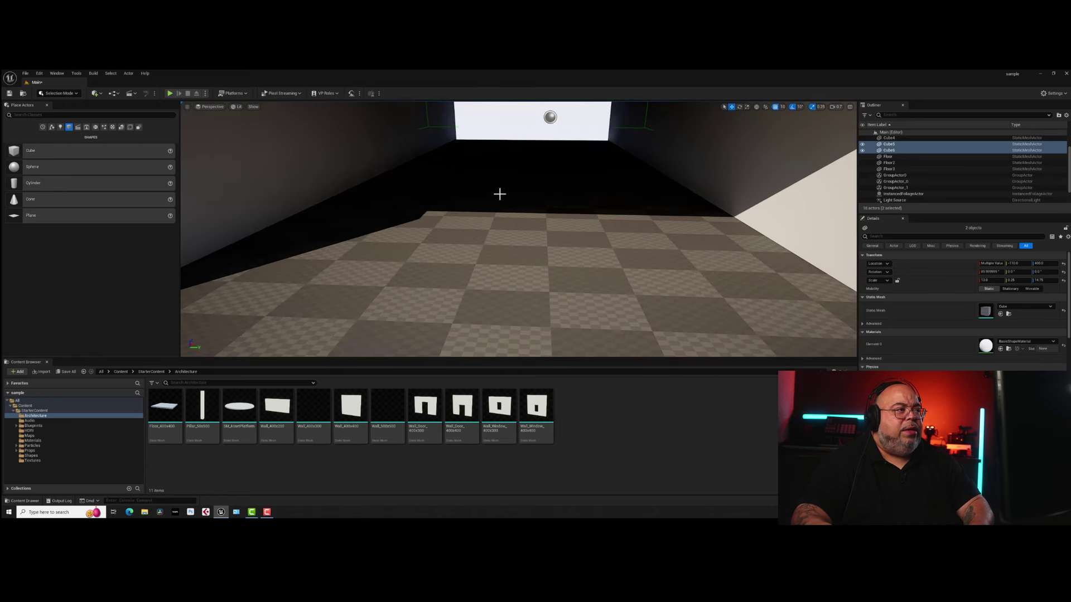
right_click_drag(500, 194, 501, 171)
mouse_move(502, 186)
middle_mouse_down()
mouse_move(504, 207)
mouse_move(509, 159)
mouse_move(511, 170)
middle_mouse_up()
scroll(508, 187, "up", 5)
scroll(512, 170, "down", 5)
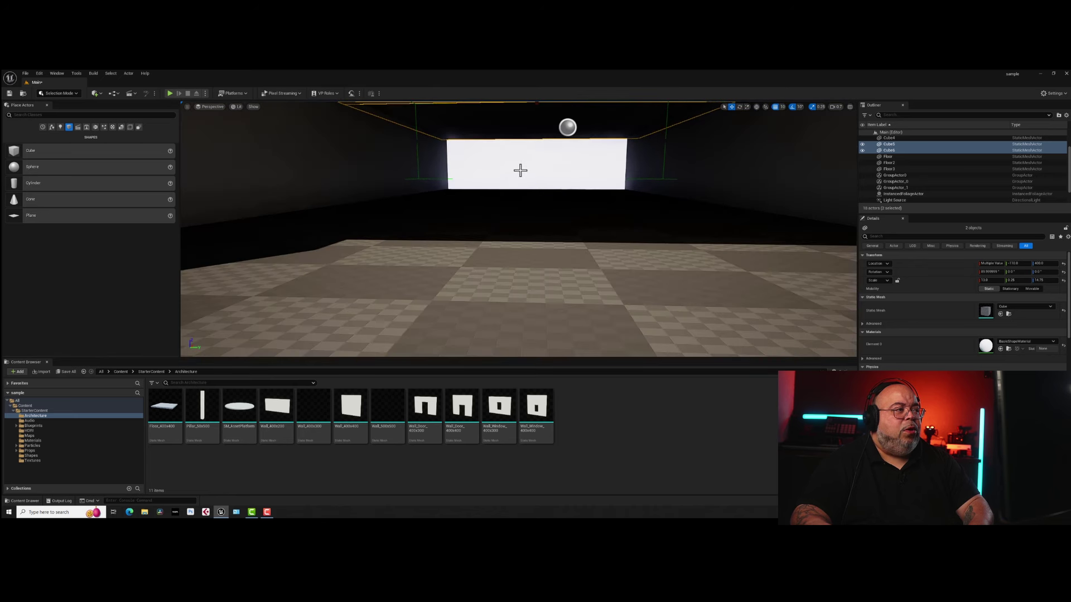
right_click_drag(521, 170, 521, 170)
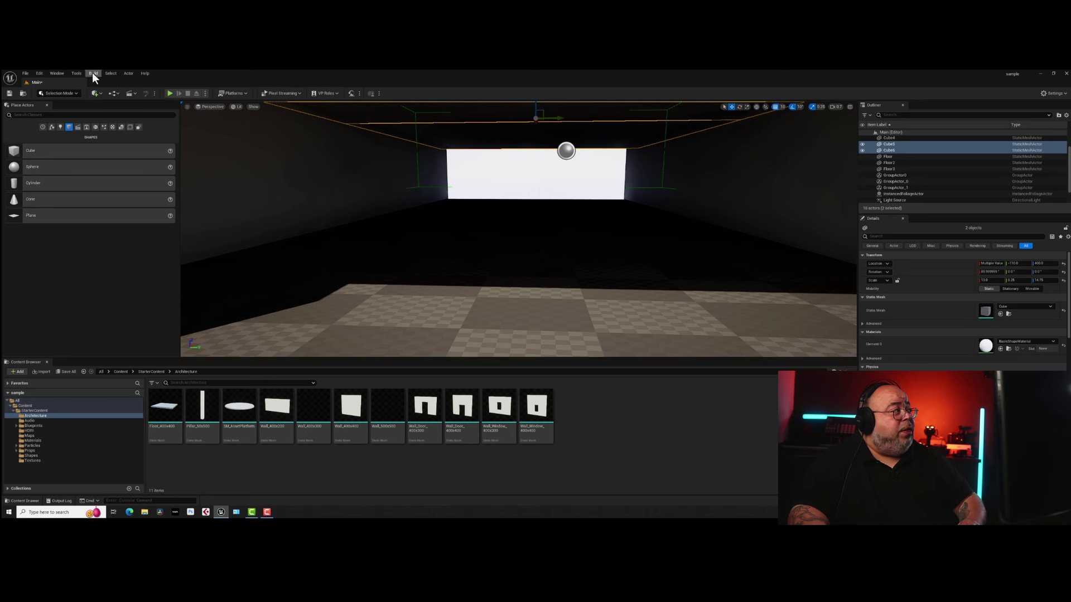
Open the Marketplace in the Epic Games Launcher and switch to the library of owned assets.
left_click(59, 73)
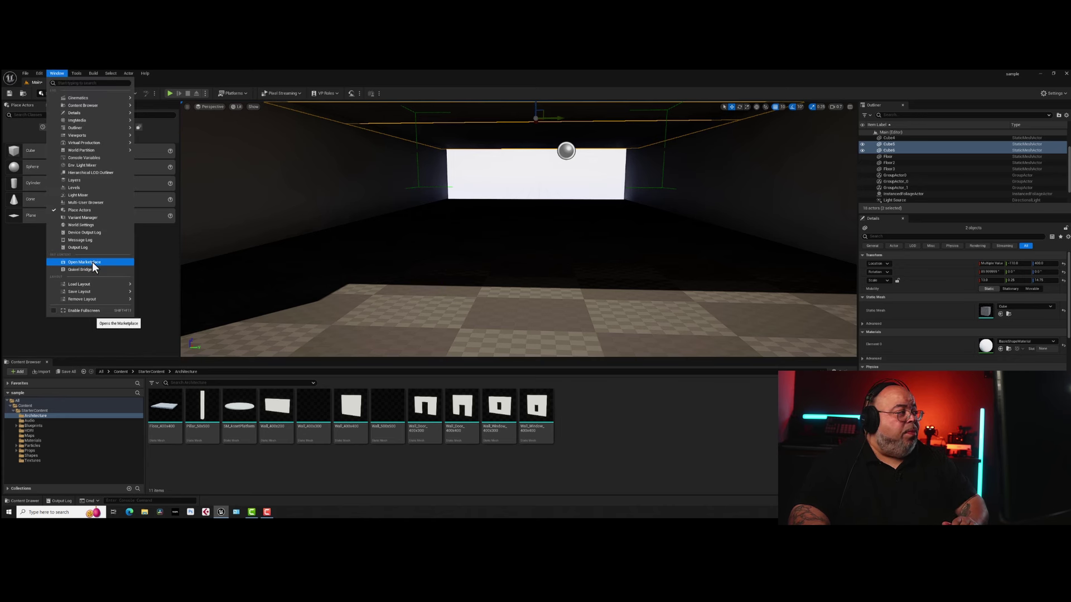
left_click(89, 263)
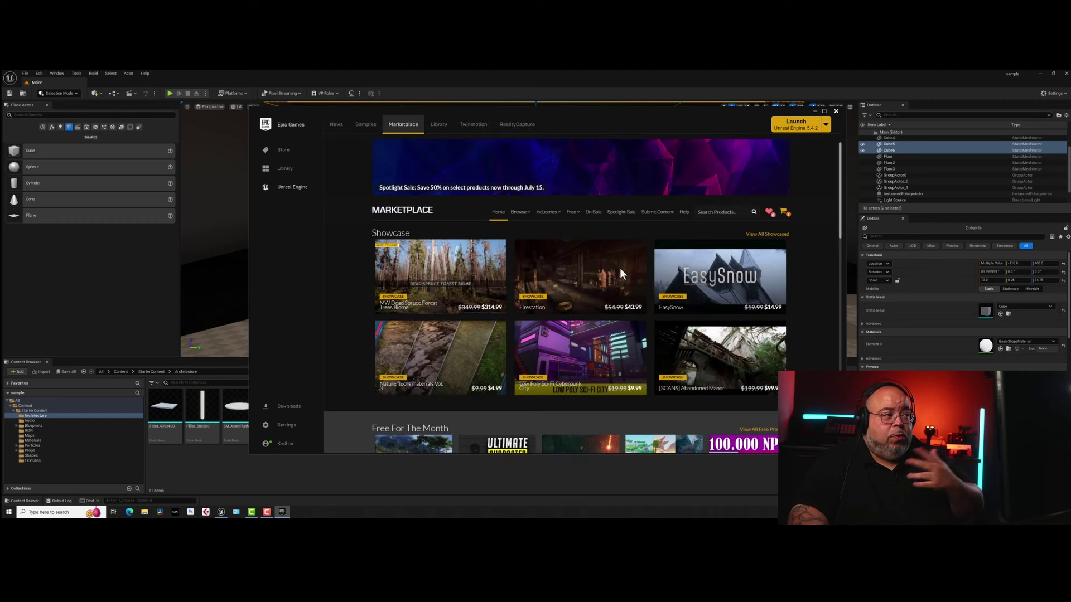
left_click(439, 124)
scroll(621, 310, "down", 3)
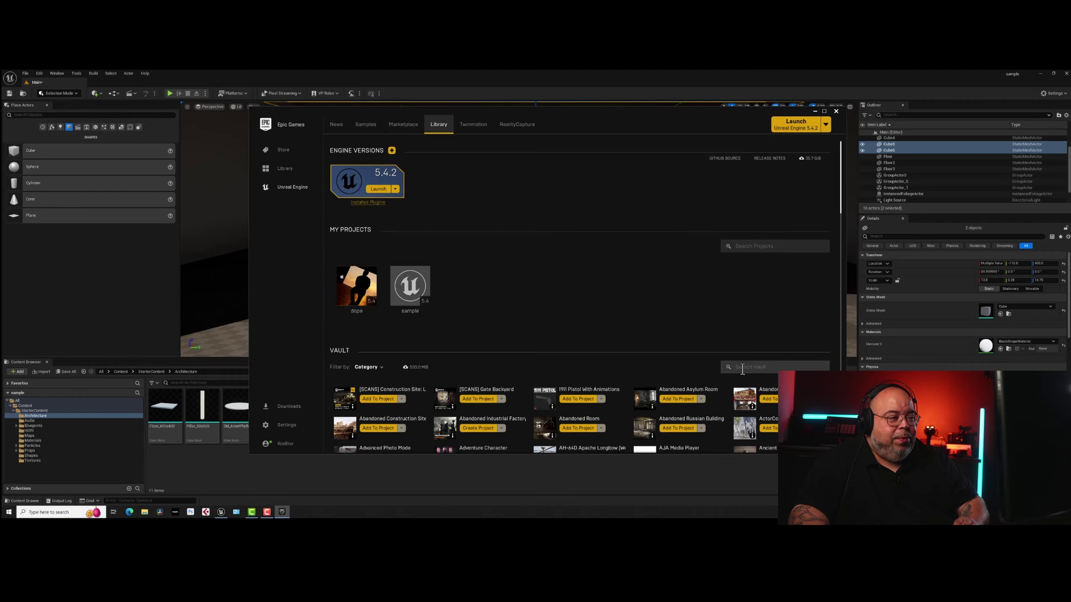
Search the vault for "sky" and open the Ultra Dynamic Sky detail page.
left_click(744, 367)
type("sky")
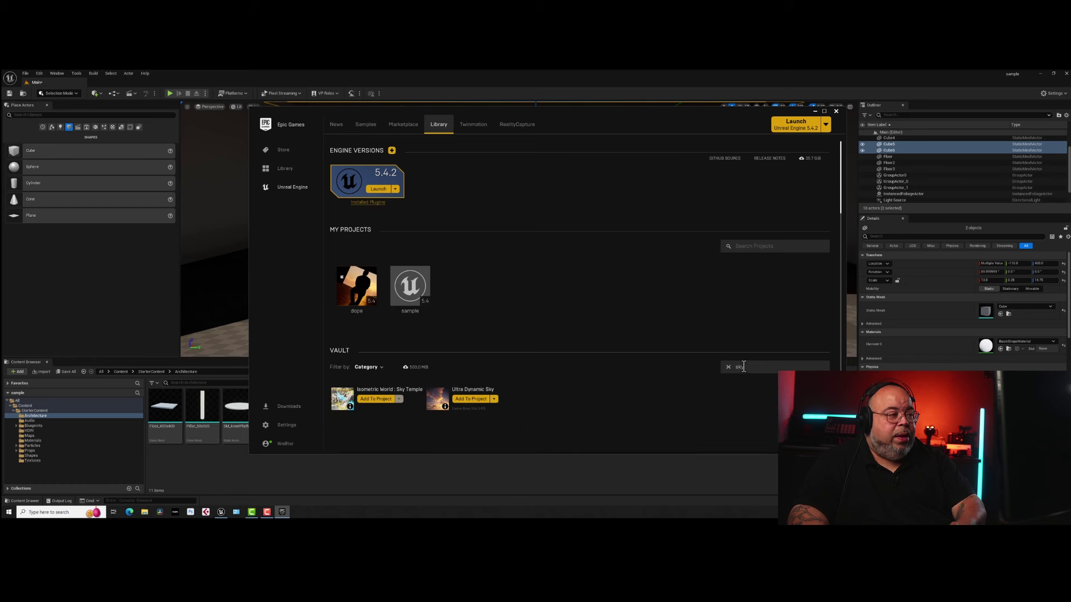
left_click(458, 391)
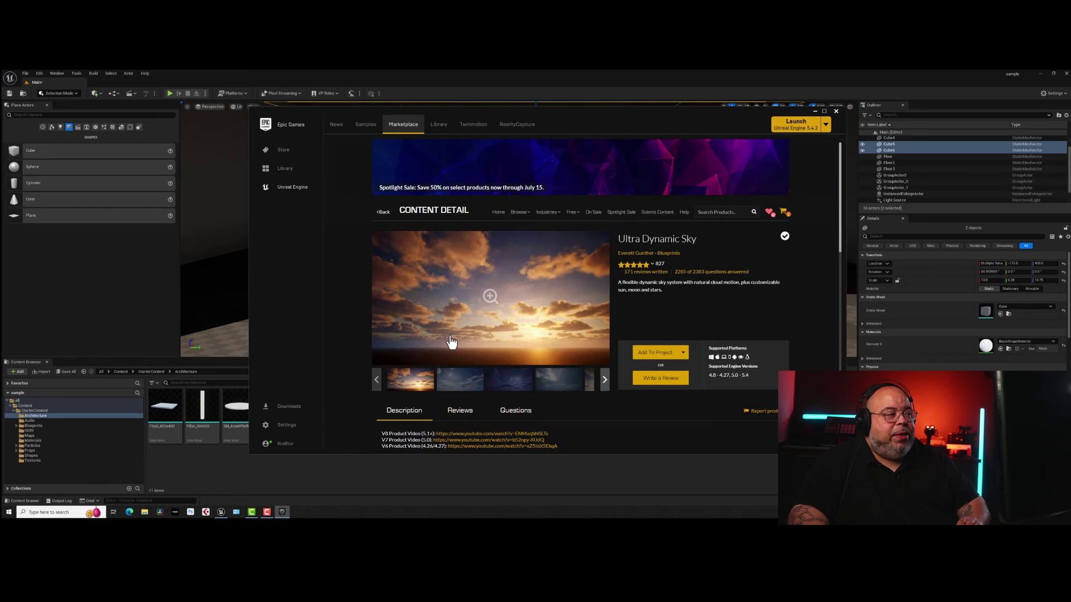
Look through the enlarged preview images of Ultra Dynamic Sky and return to its detail page.
left_click(438, 309)
left_click(438, 308)
left_click(427, 299)
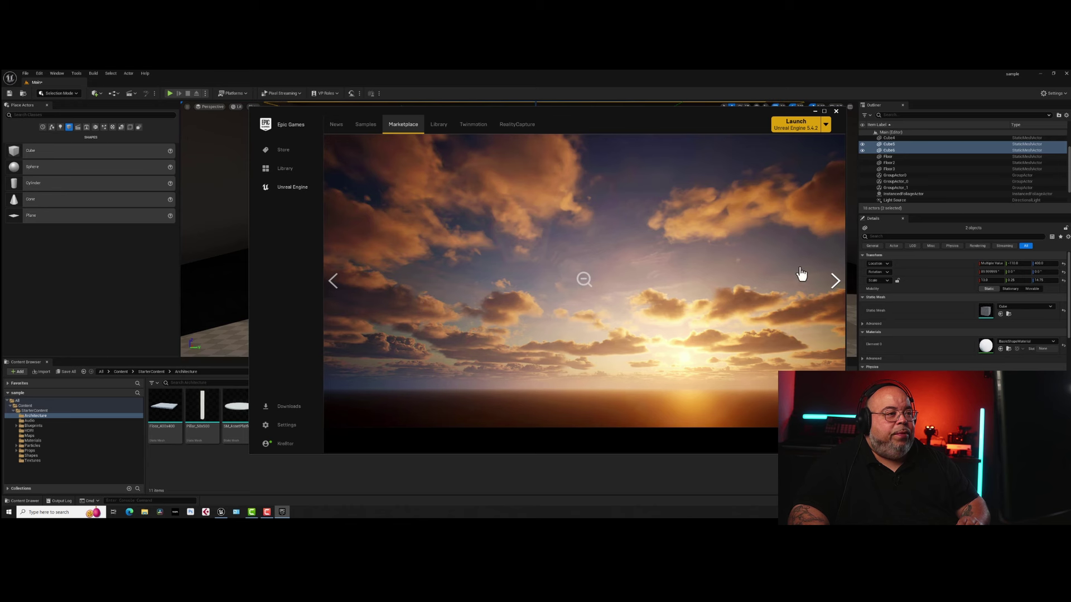
left_click(836, 283)
left_click(835, 284)
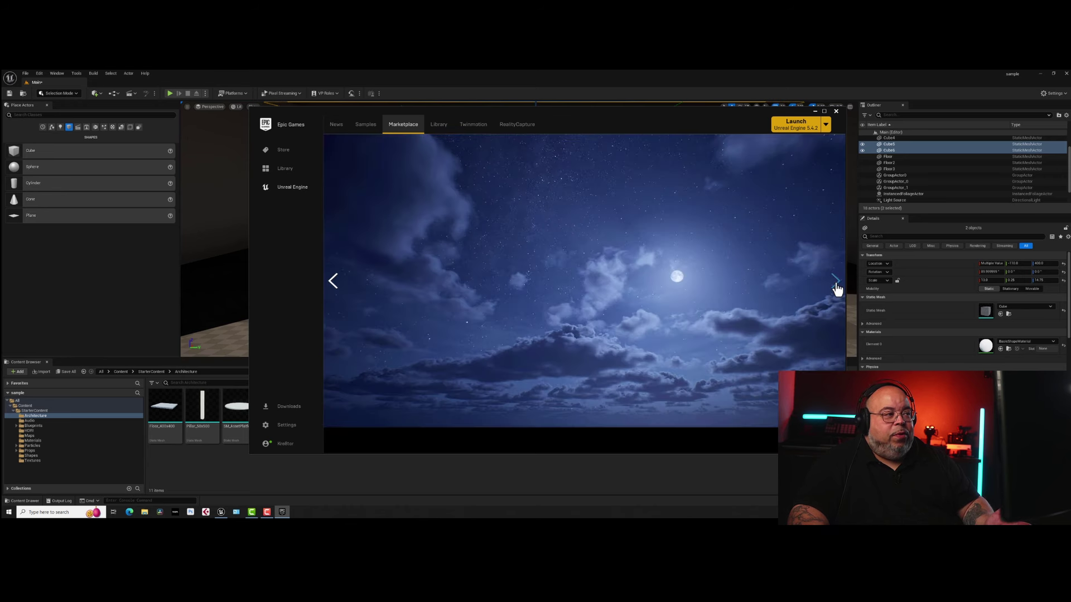
left_click(835, 284)
left_click(835, 283)
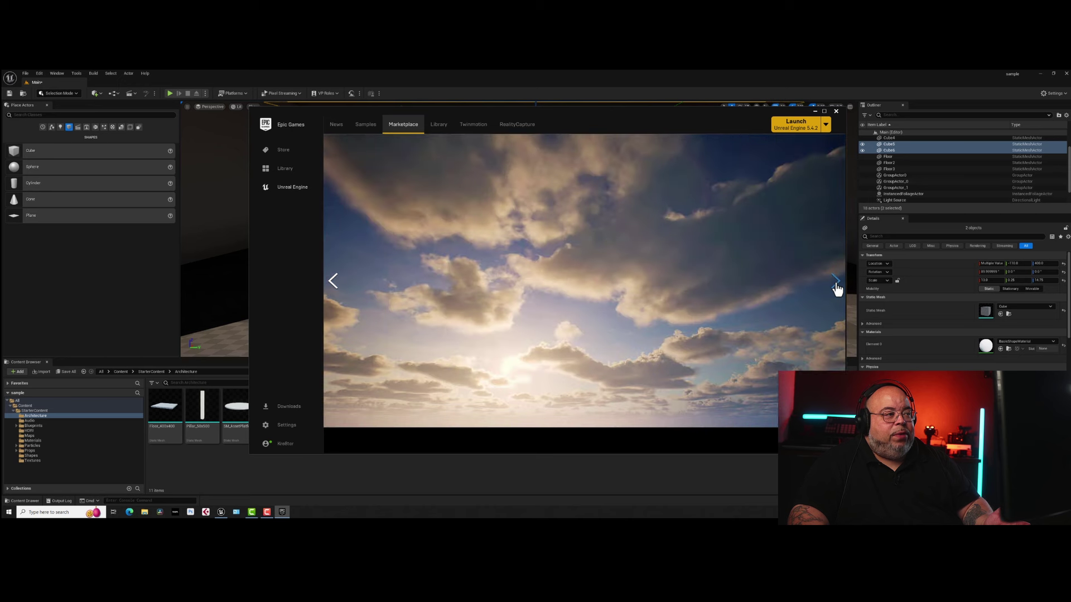
left_click(835, 283)
left_click(835, 283)
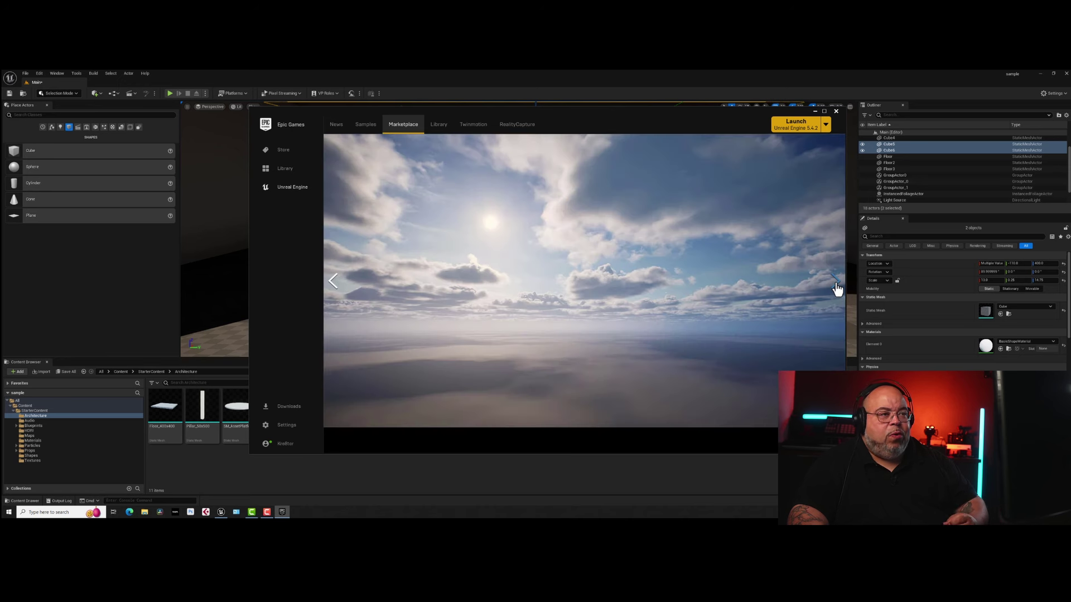
left_click(836, 284)
left_click(835, 283)
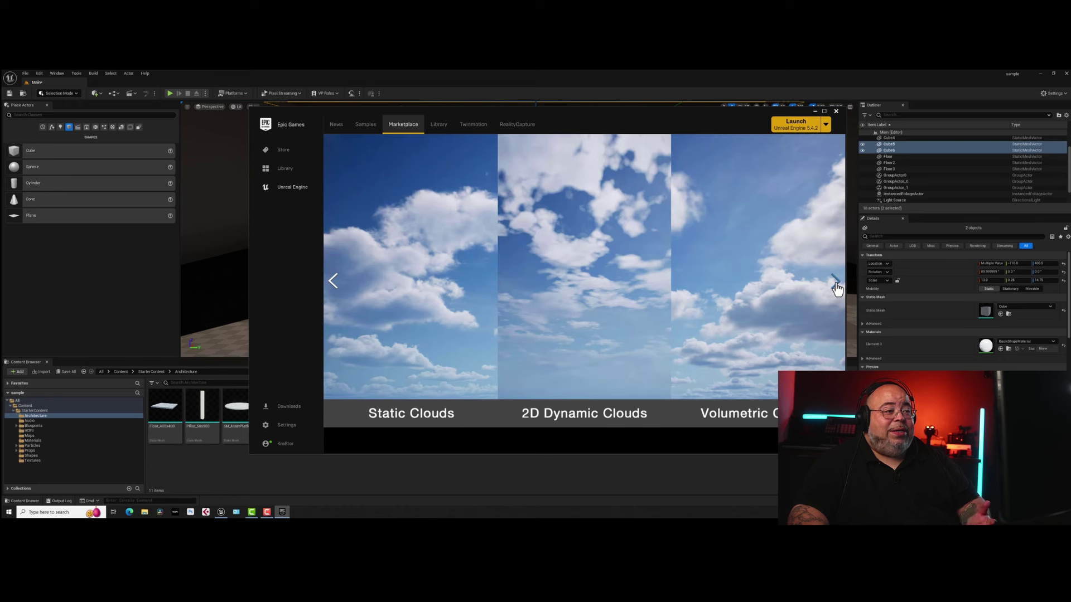
left_click(333, 281)
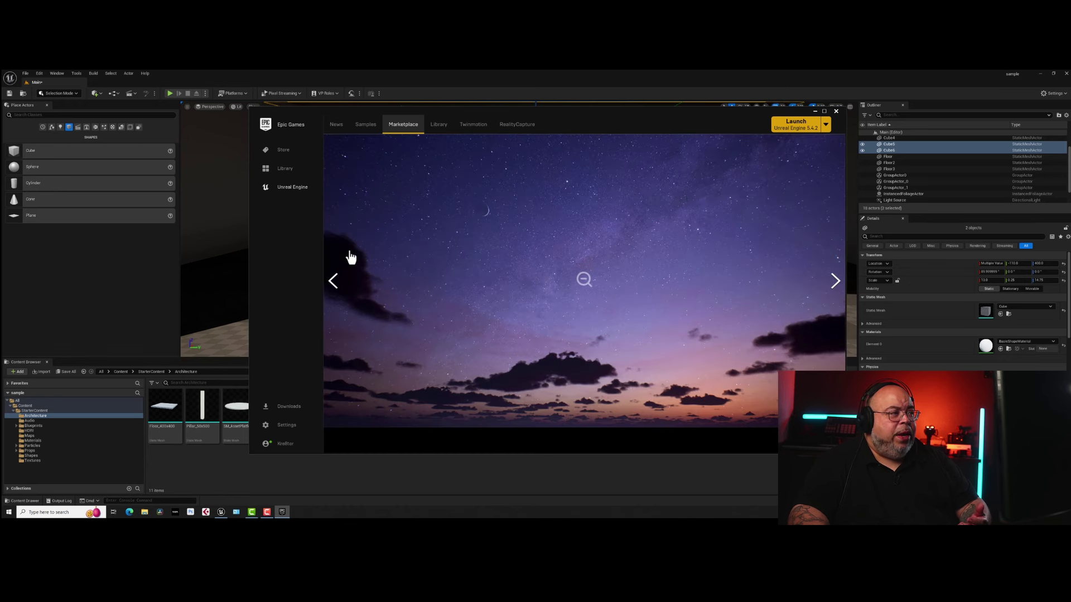
left_click(577, 263)
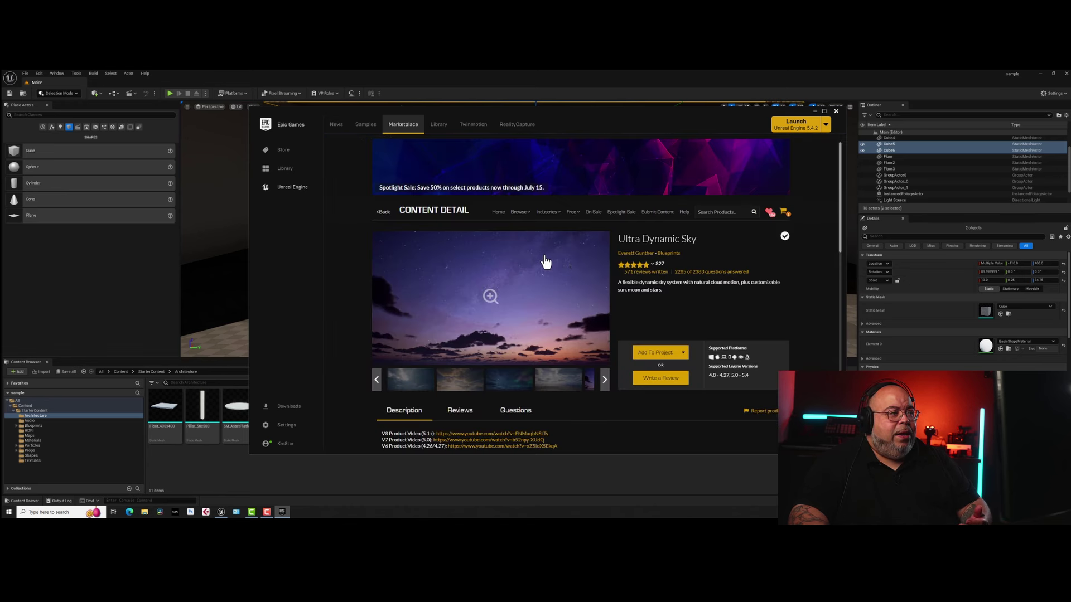
Add Ultra Dynamic Sky to the "sample" project and close the launcher to return to Unreal Editor.
left_click(655, 355)
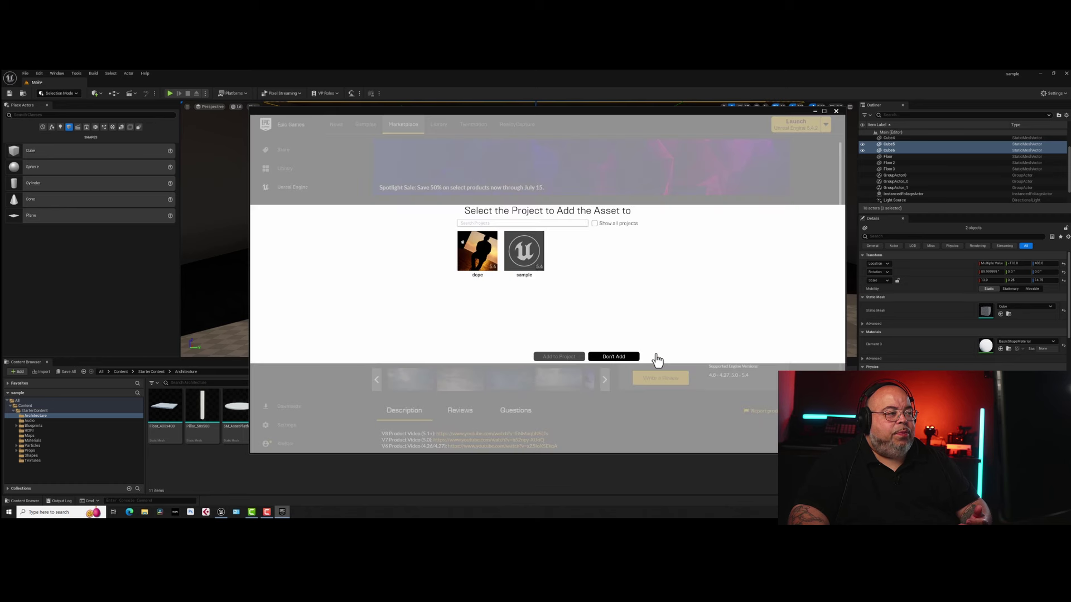
left_click(526, 250)
left_click(561, 356)
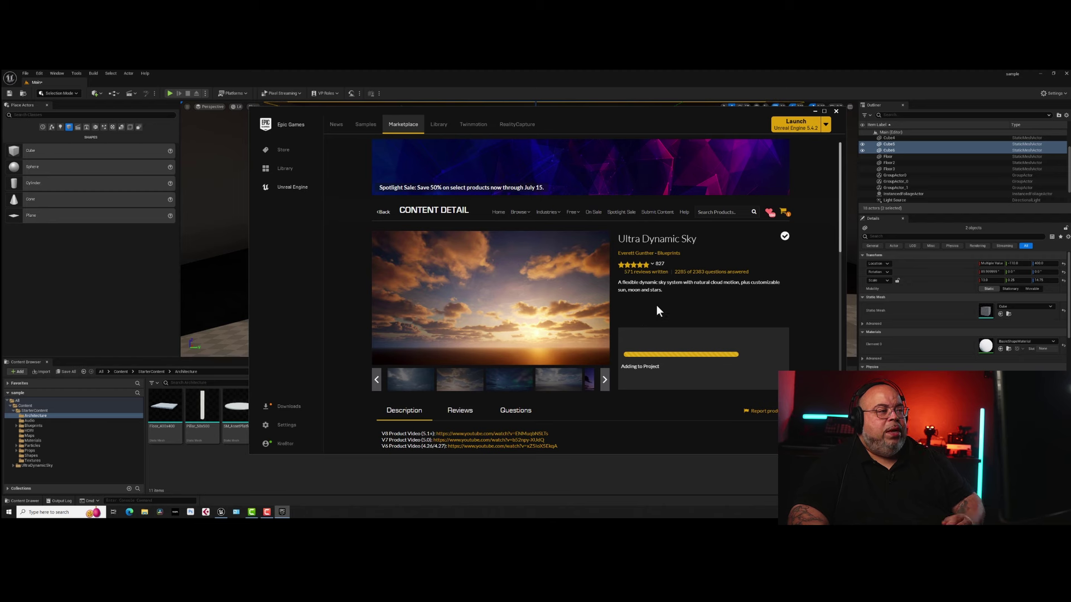
left_click(836, 111)
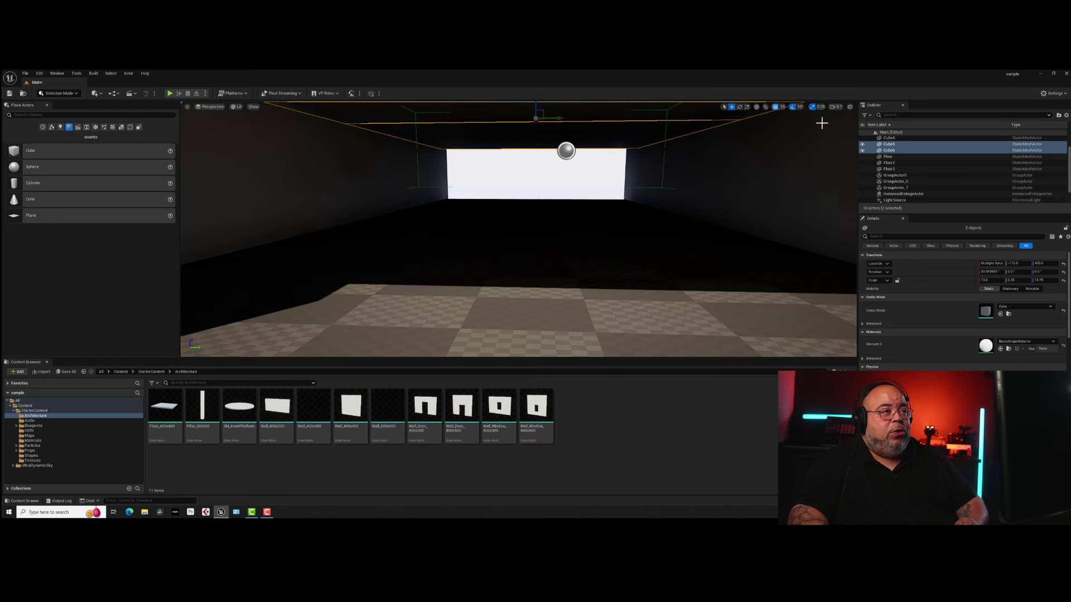
Open Quixel Bridge and show its Surfaces category.
scroll(440, 242, "down", 2)
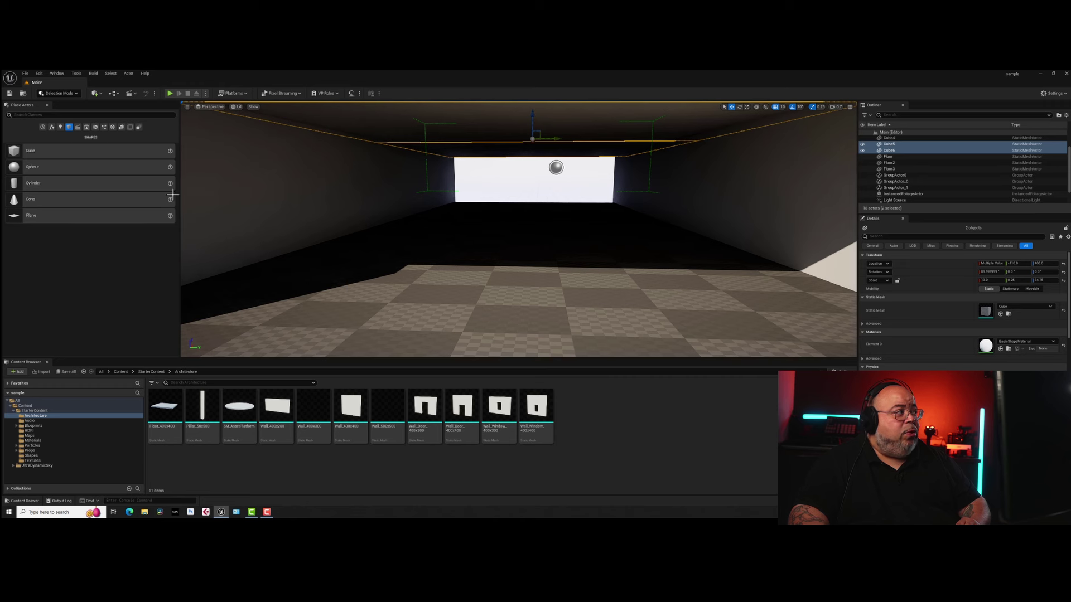
left_click(59, 74)
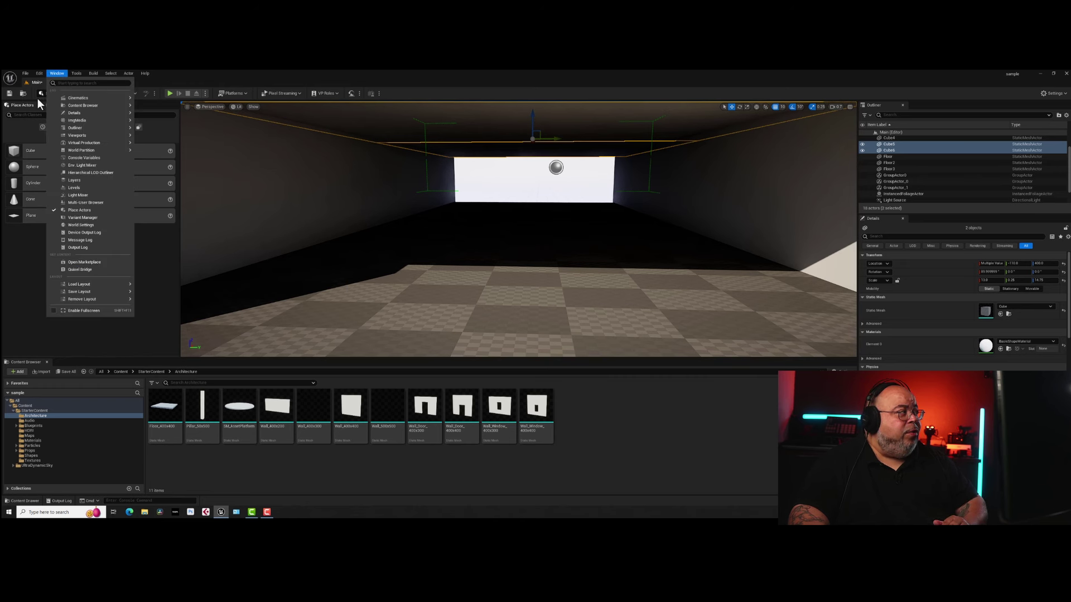
left_click(78, 270)
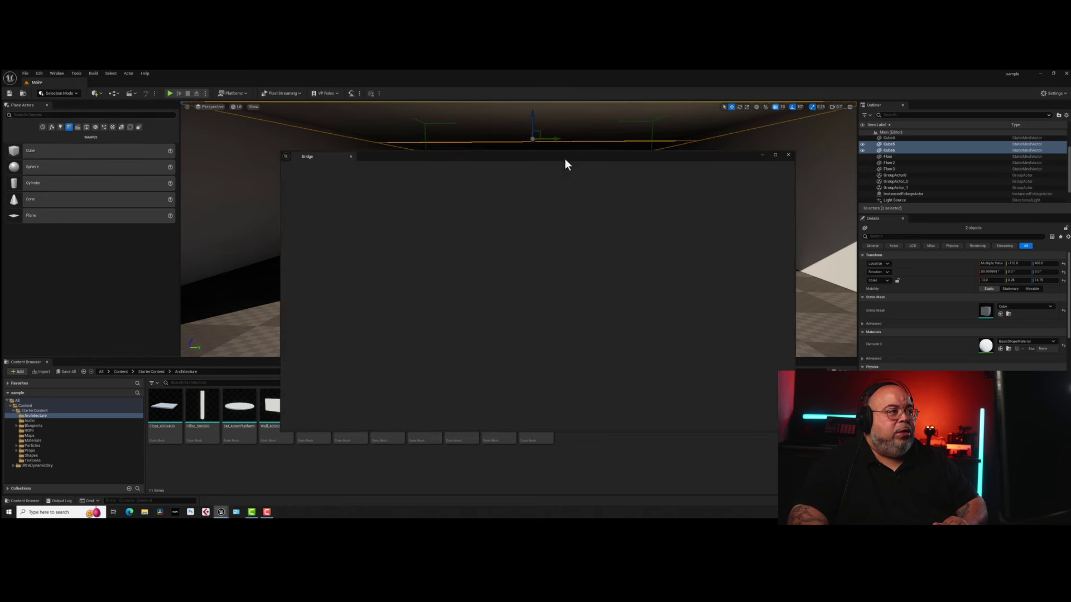
left_click_drag(576, 158, 598, 175)
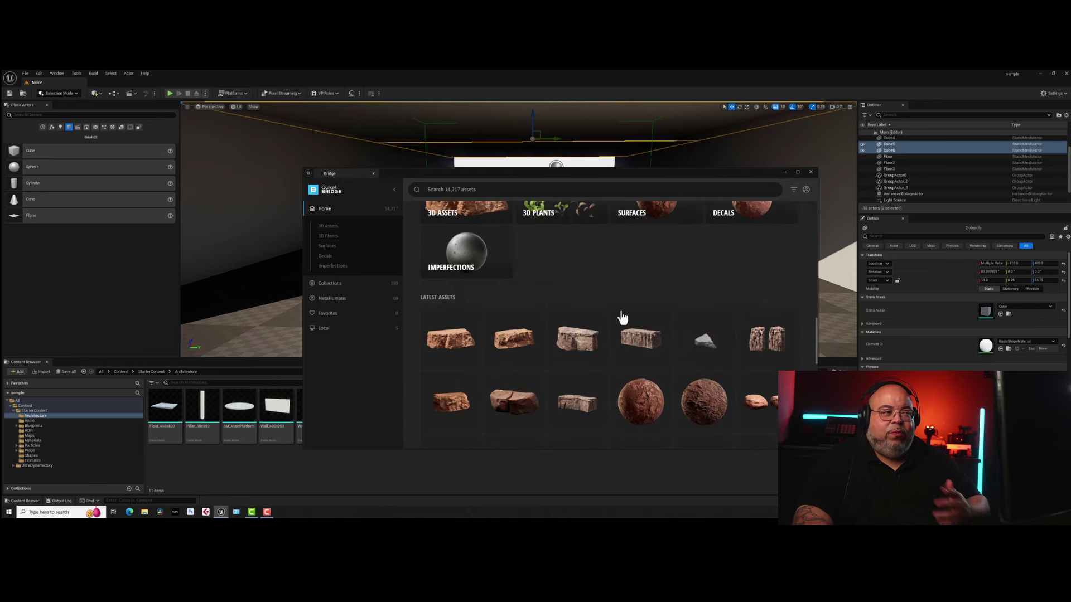
scroll(576, 314, "down", 1)
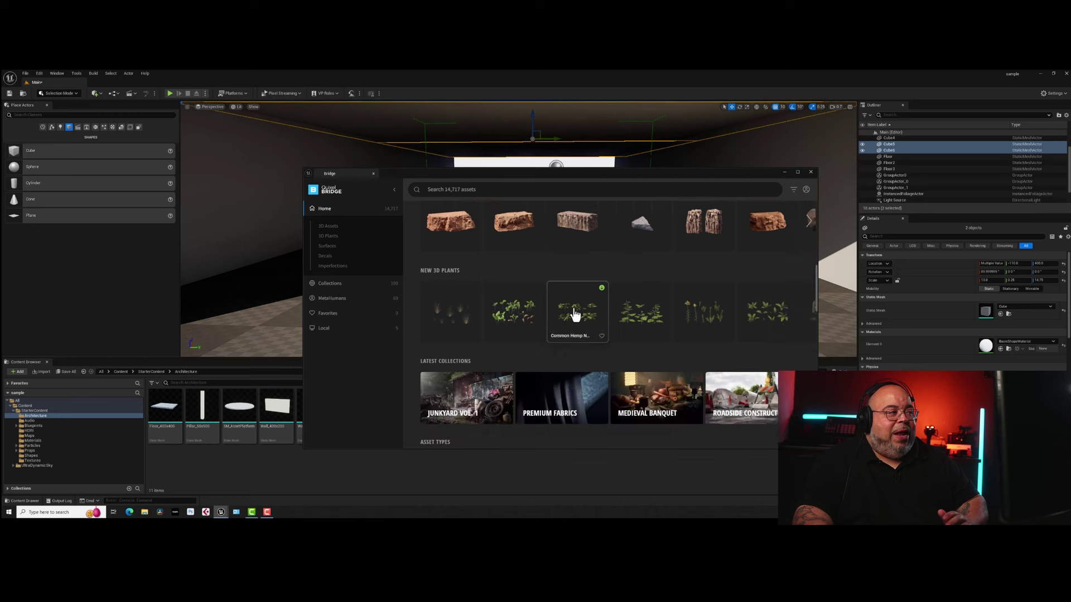
scroll(575, 314, "up", 2)
left_click(323, 249)
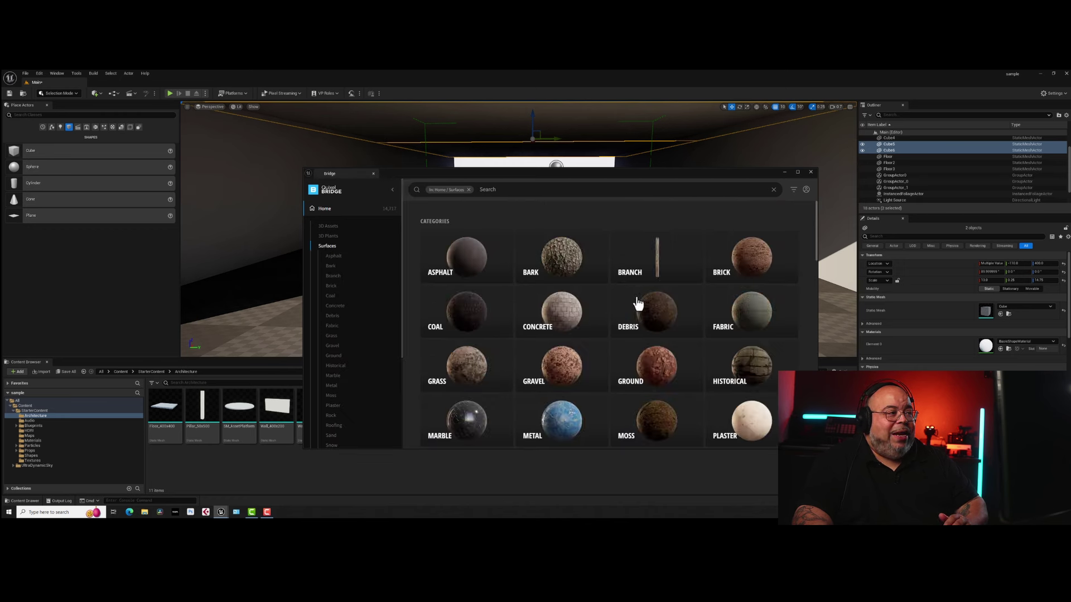
Browse the Concrete surfaces in Quixel Bridge and open the Exposed Aggregate Concrete surface.
scroll(630, 352, "down", 1)
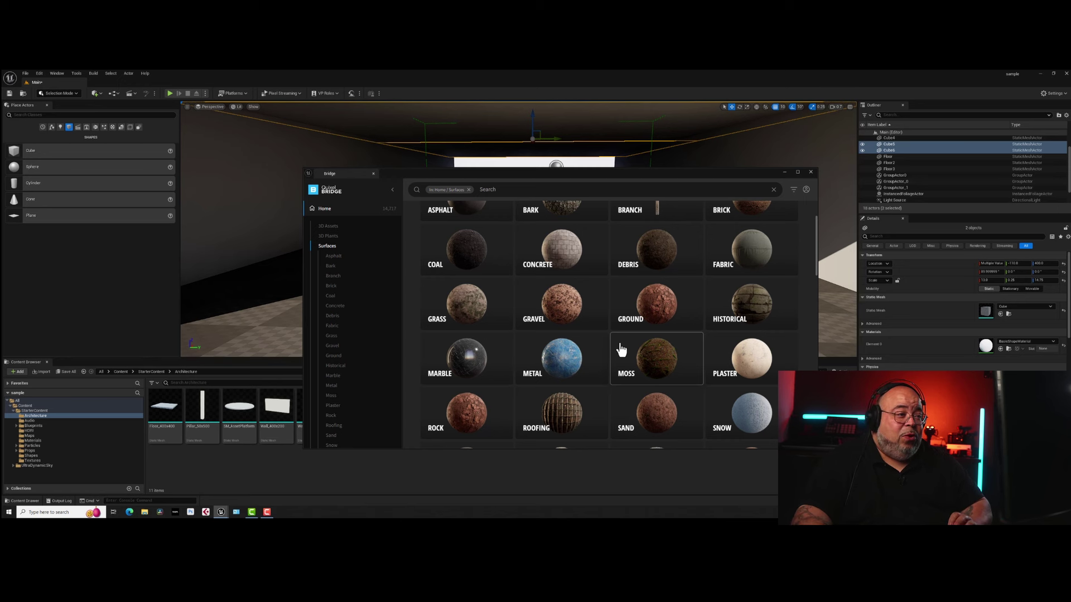
scroll(667, 355, "up", 2)
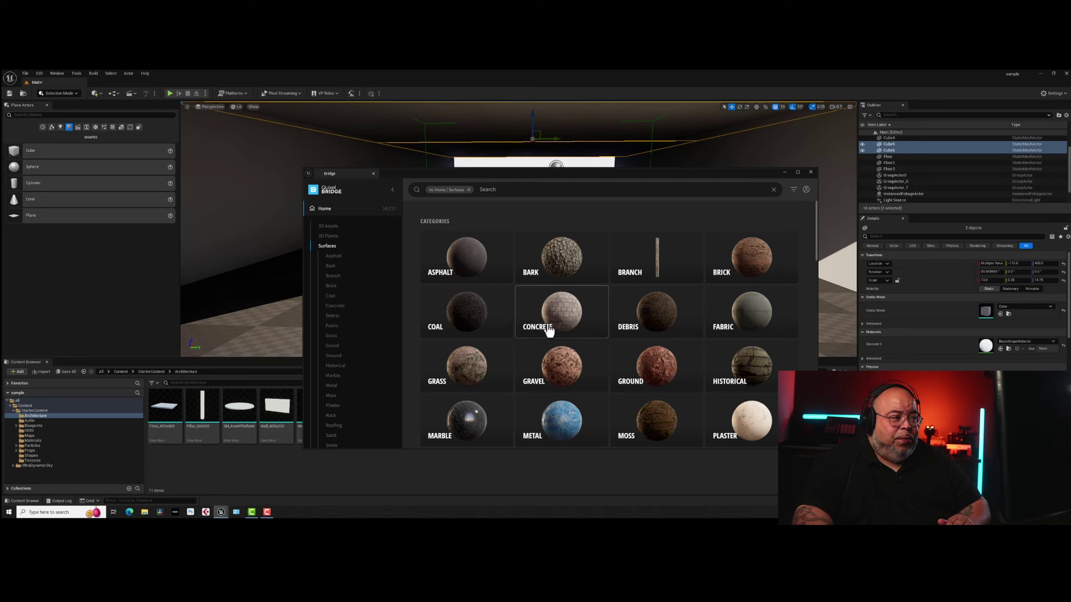
left_click(568, 328)
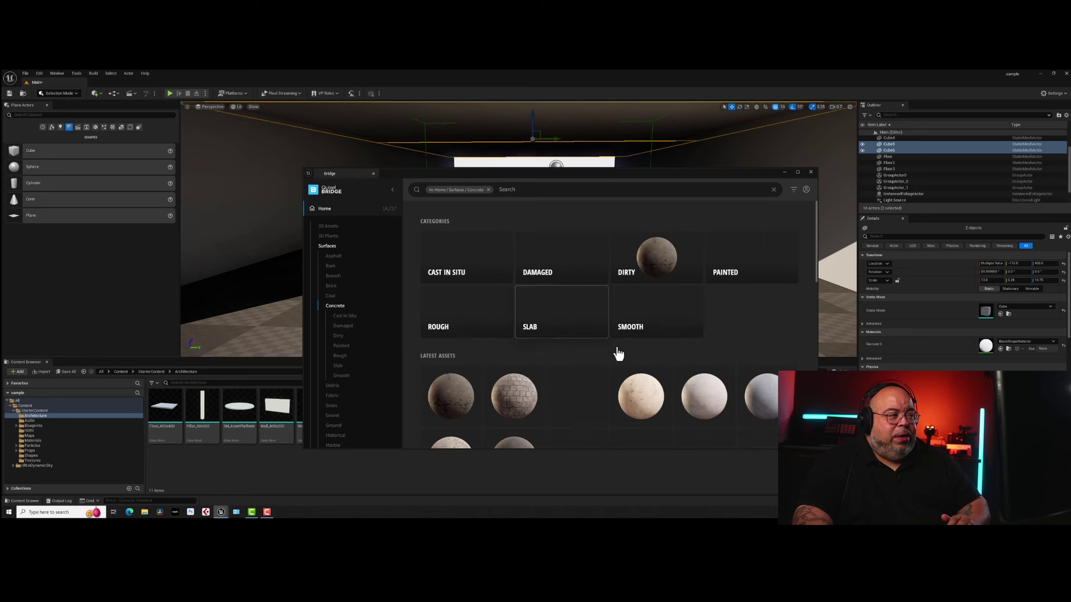
scroll(608, 360, "down", 10)
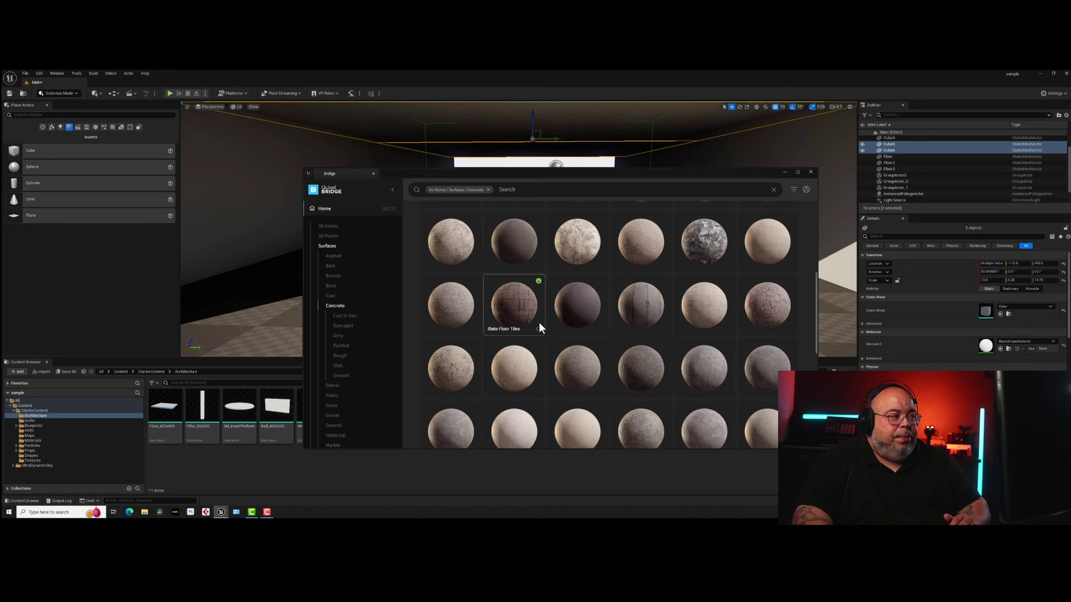
scroll(636, 340, "down", 1)
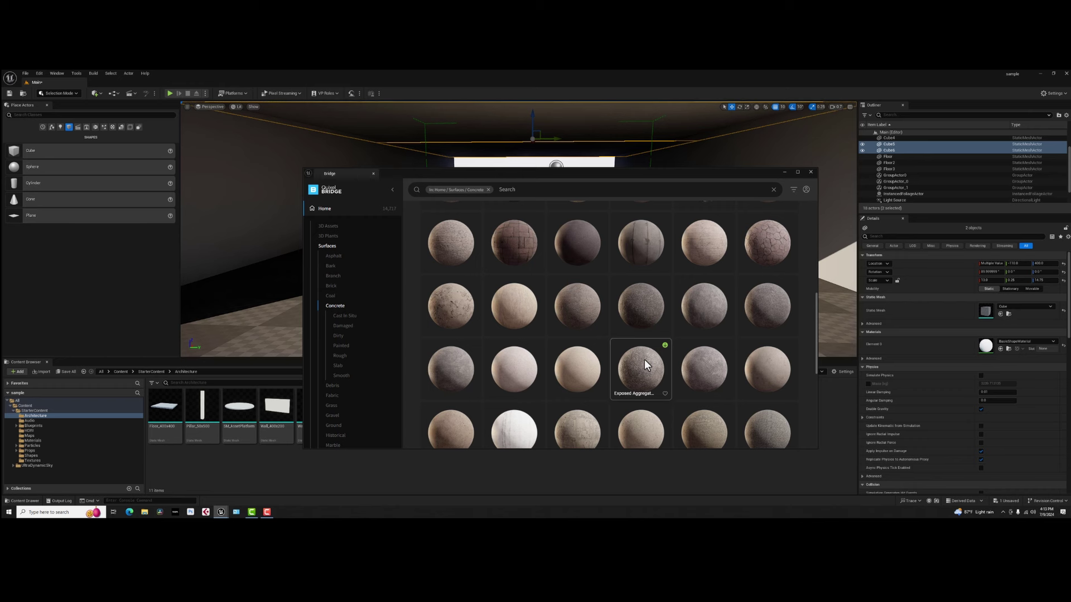
scroll(644, 364, "down", 2)
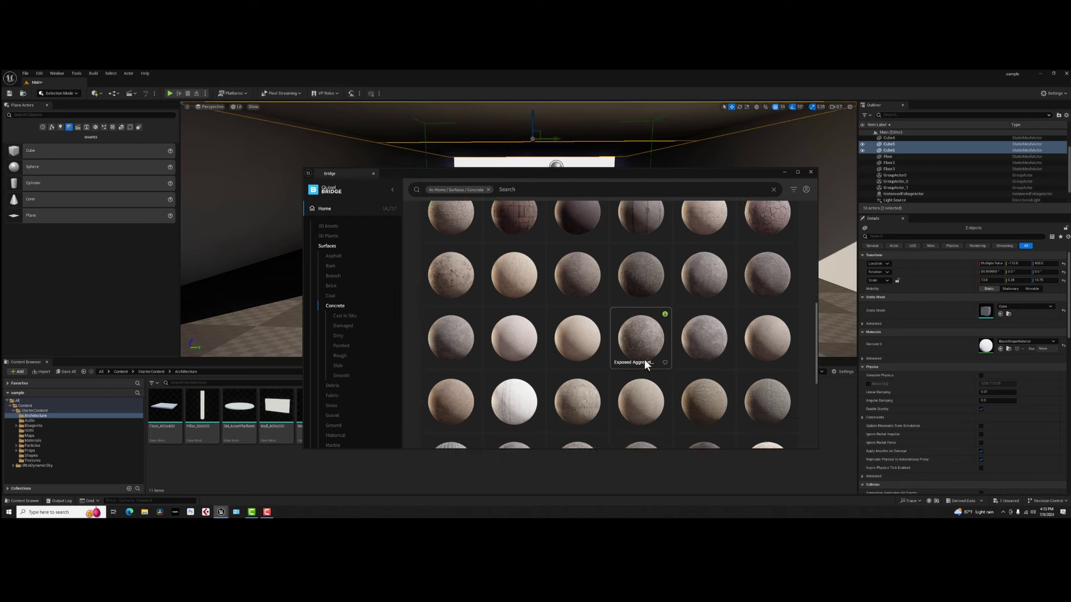
scroll(644, 359, "up", 1)
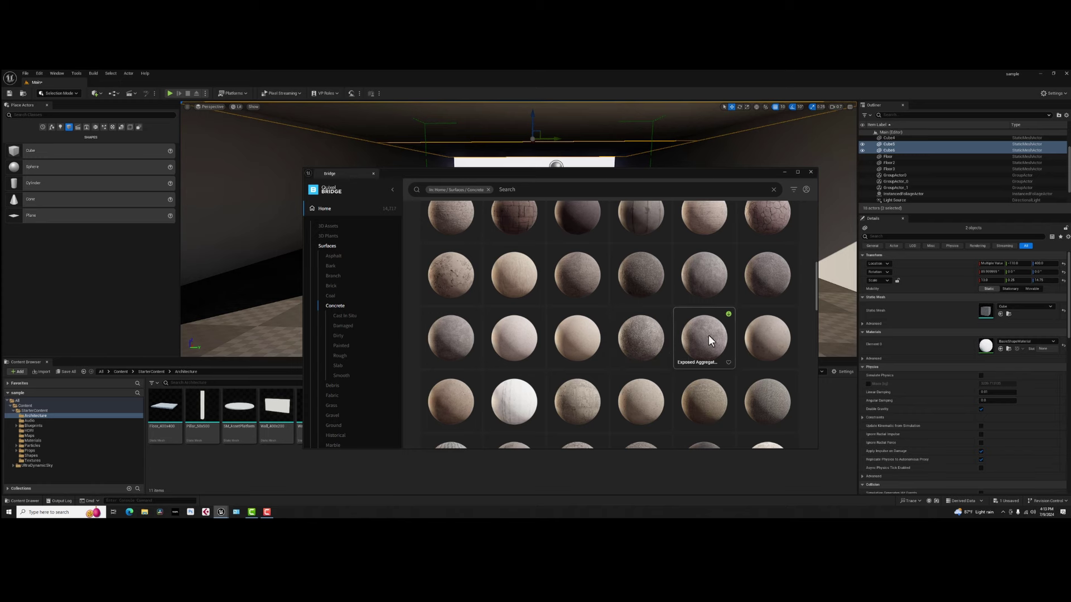
left_click(707, 336)
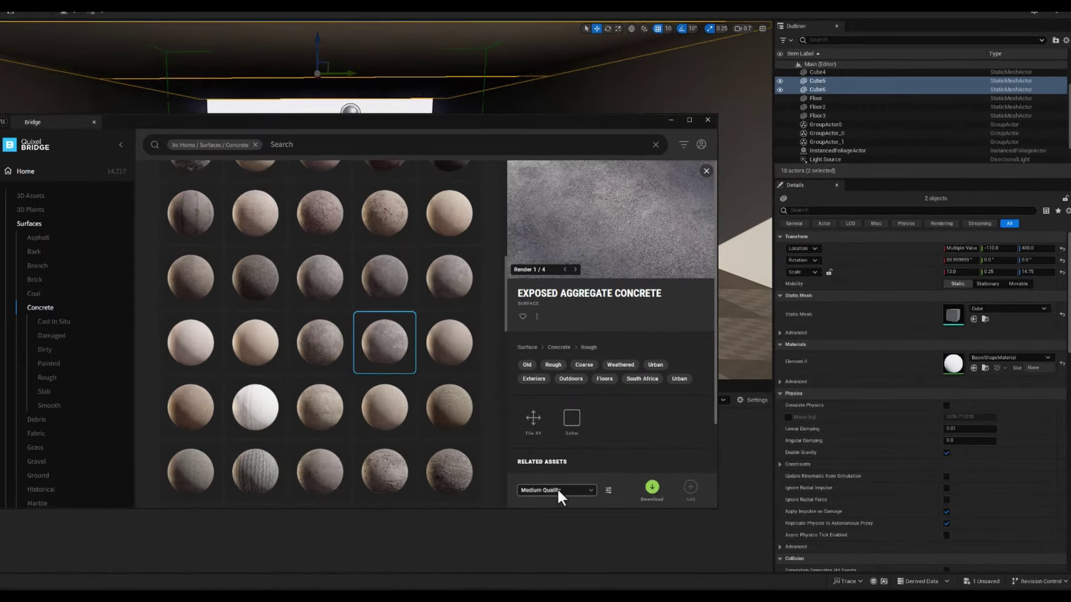
Download Exposed Aggregate Concrete at Medium Quality and add it to the project.
left_click(591, 489)
left_click(590, 490)
left_click(651, 488)
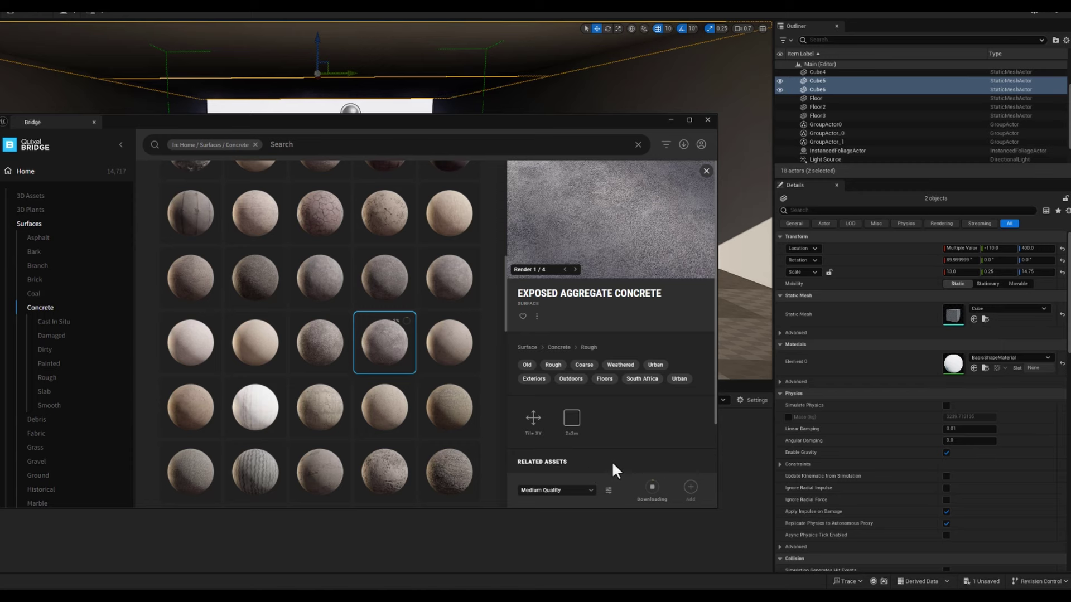
left_click(690, 487)
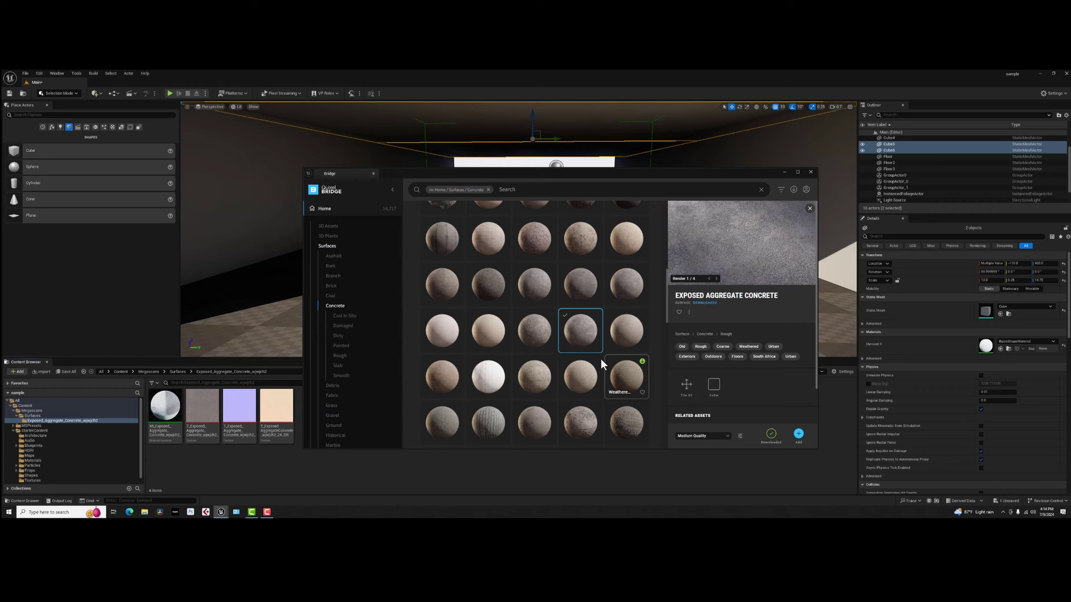
Add the Cast In Situ Concrete surface at Medium Quality to the project and close Quixel Bridge.
left_click(440, 237)
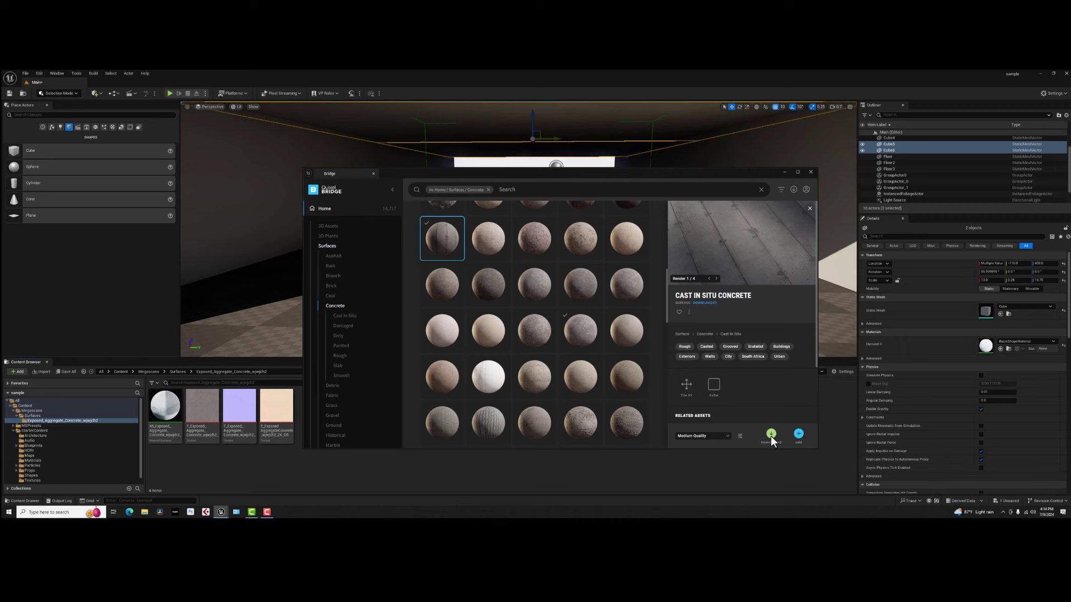
left_click(798, 434)
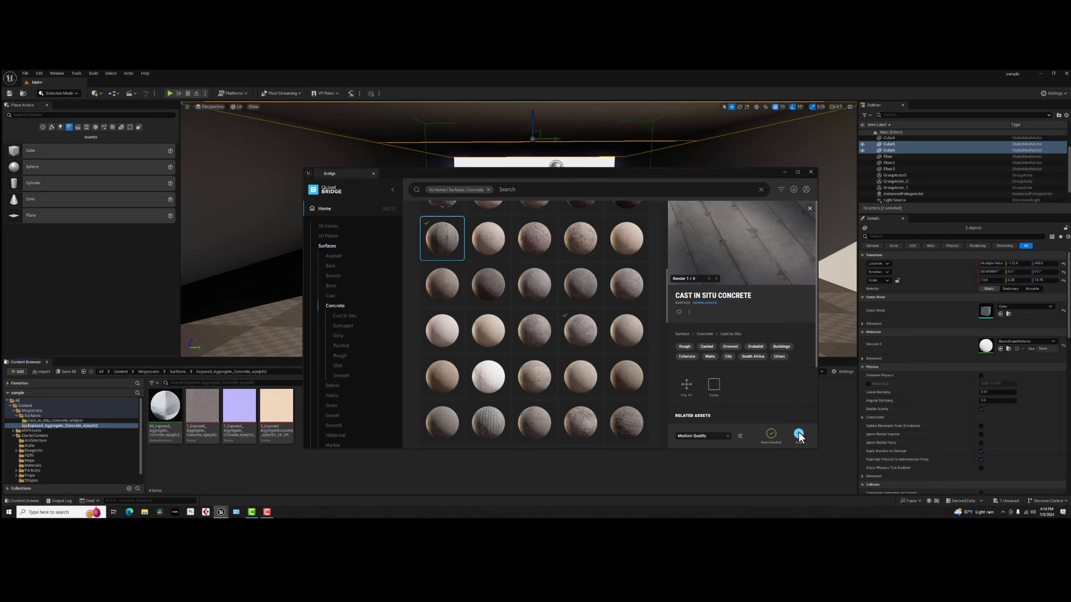
left_click(811, 173)
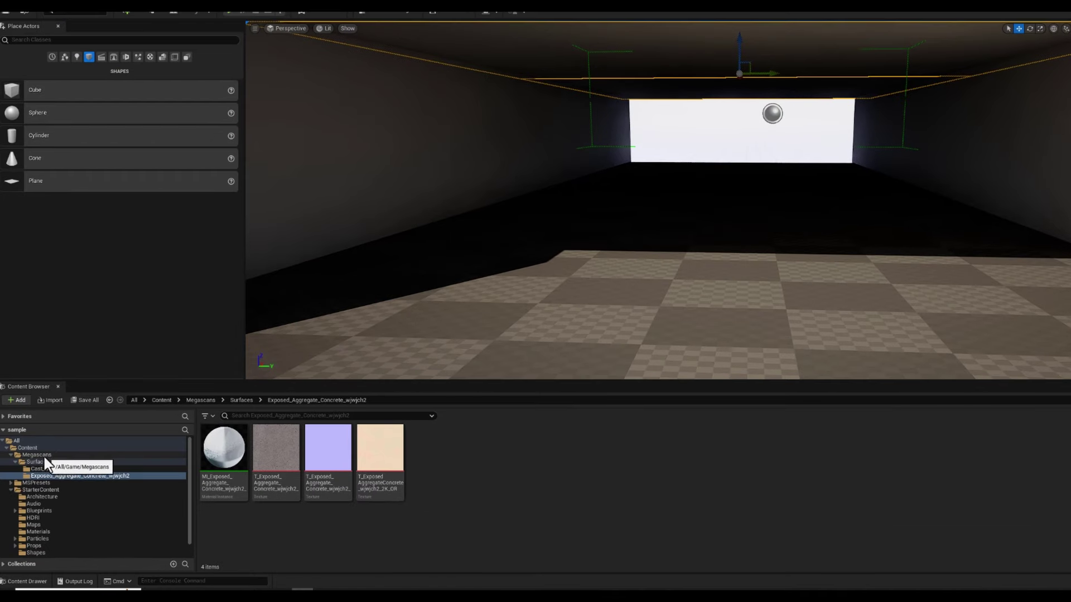
Look through the Megascans surface folders for the Cast In Situ and Exposed Aggregate Concrete assets.
left_click(43, 454)
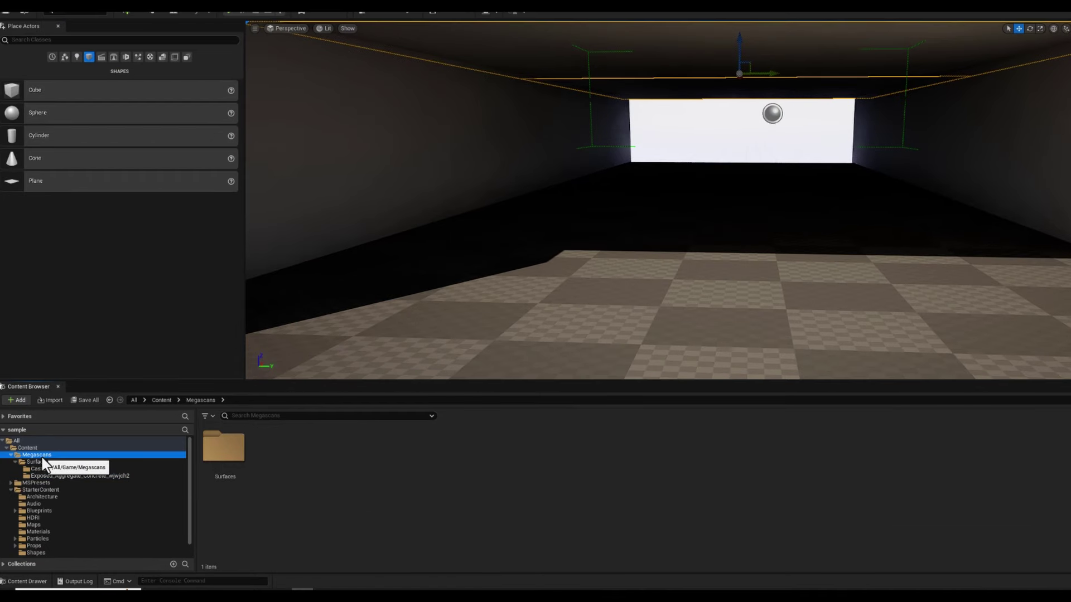
left_click(45, 468)
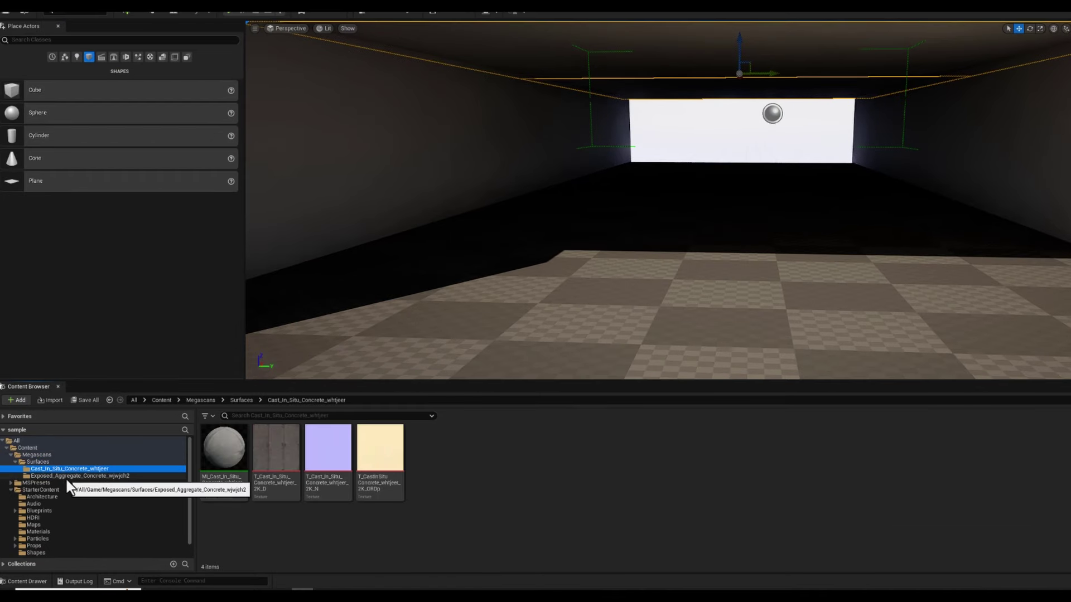
left_click(73, 475)
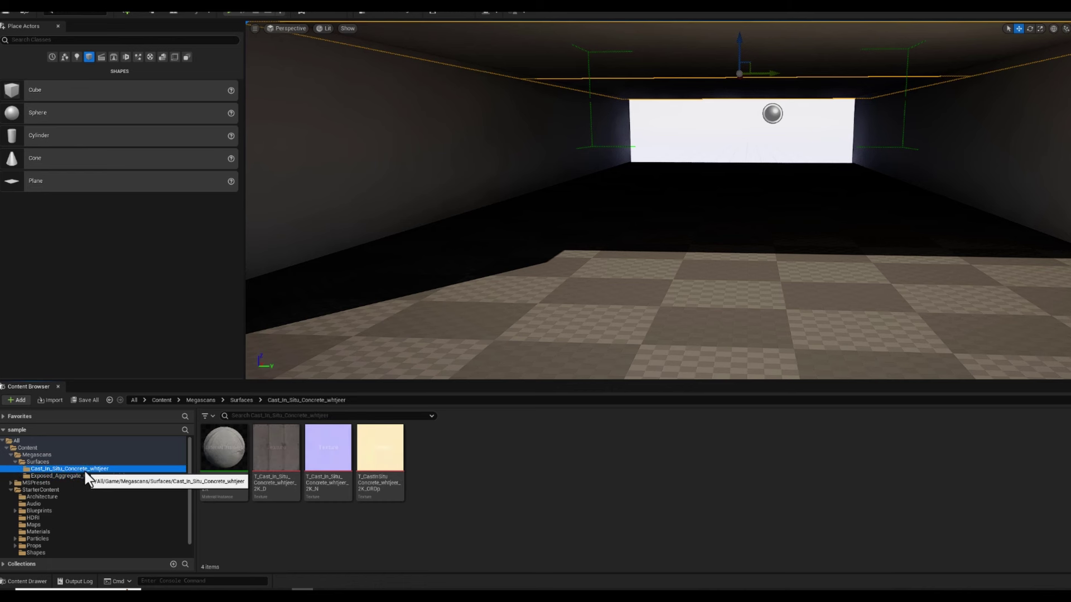
left_click(167, 468)
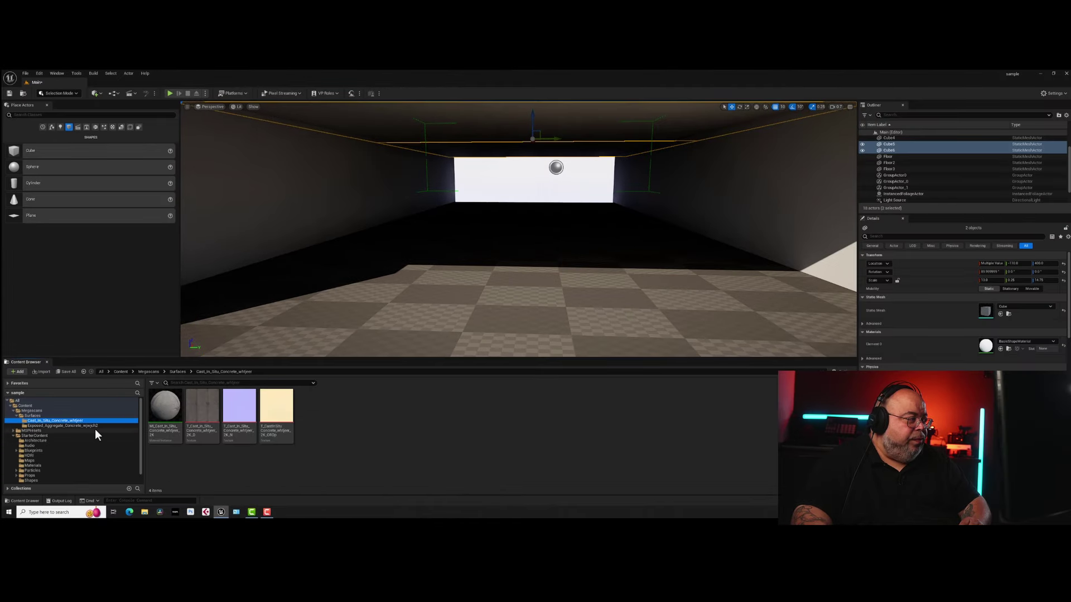
left_click(88, 425)
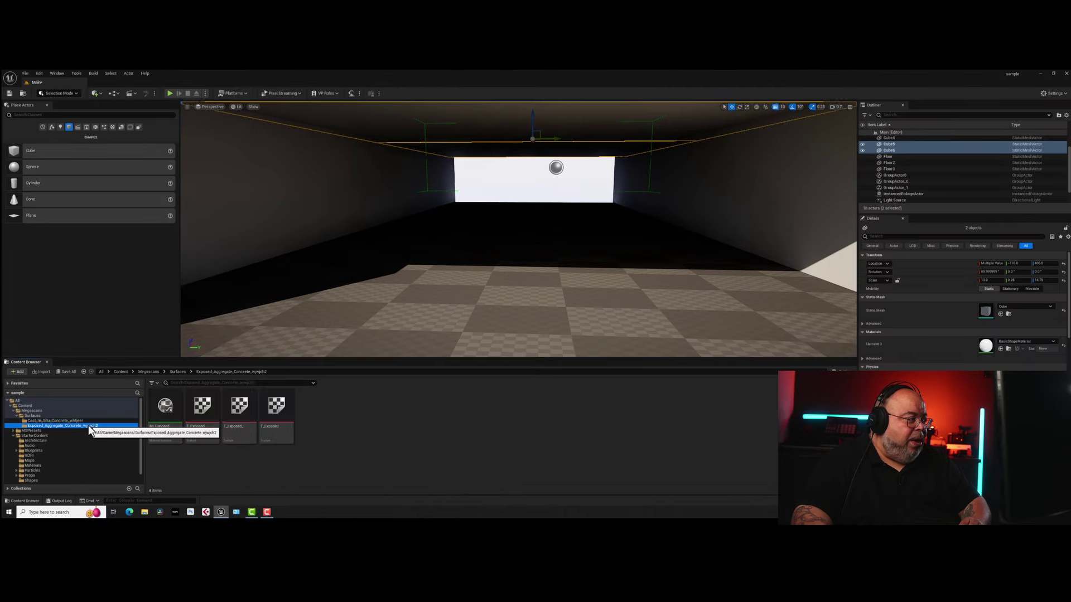
Apply the Cast In Situ Concrete material to the room's walls and roof.
left_click(54, 421)
left_click_drag(165, 405, 395, 178)
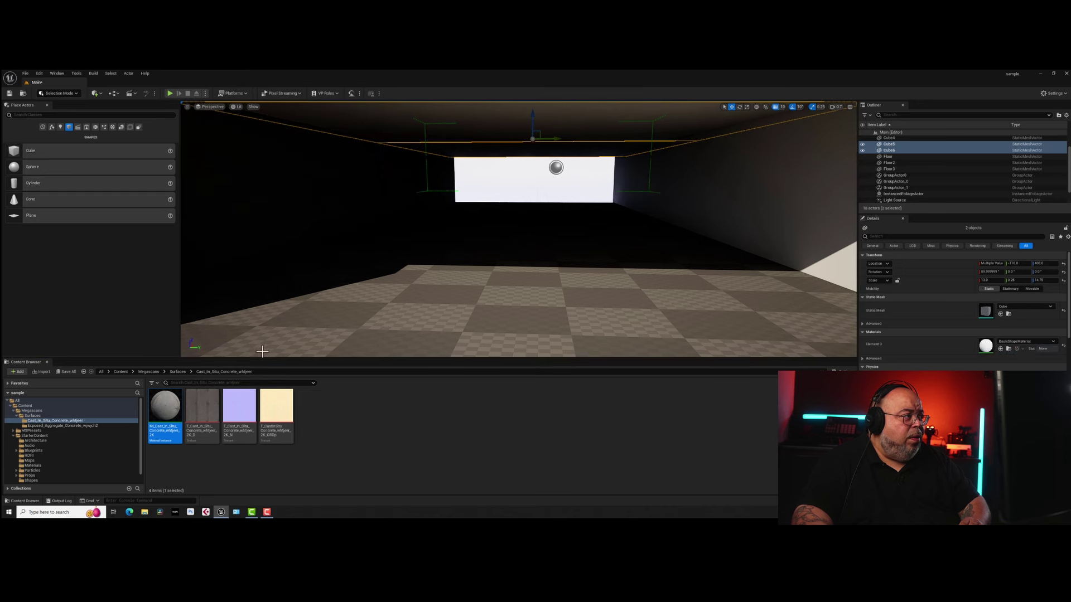
left_click_drag(165, 405, 546, 257)
left_click_drag(170, 408, 745, 211)
left_click_drag(165, 405, 458, 116)
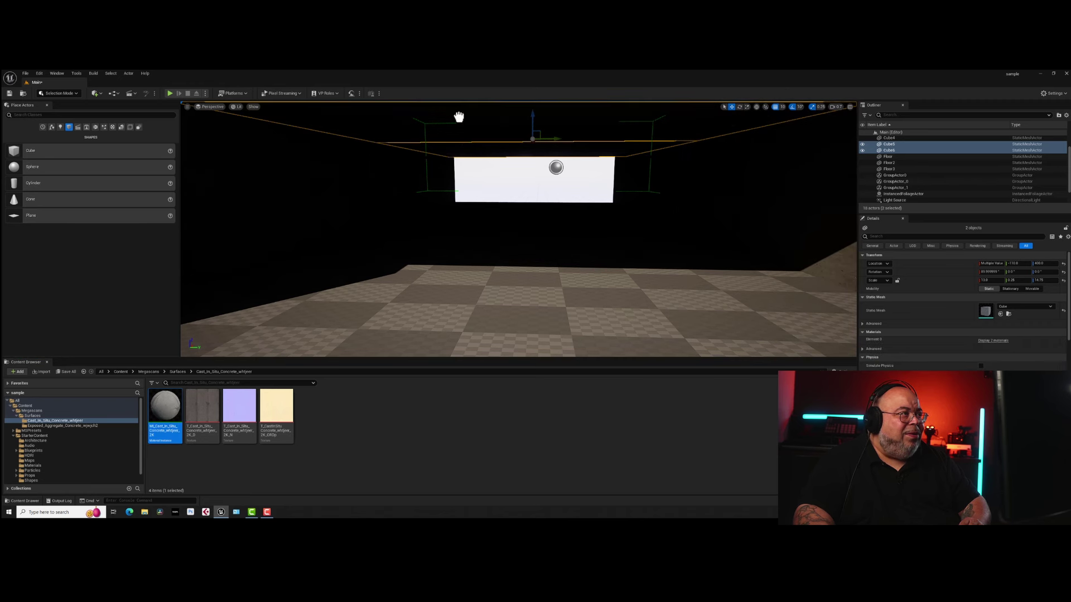
Apply the Exposed Aggregate Concrete material to the room's floor pieces.
left_click(63, 425)
left_click_drag(165, 405, 436, 321)
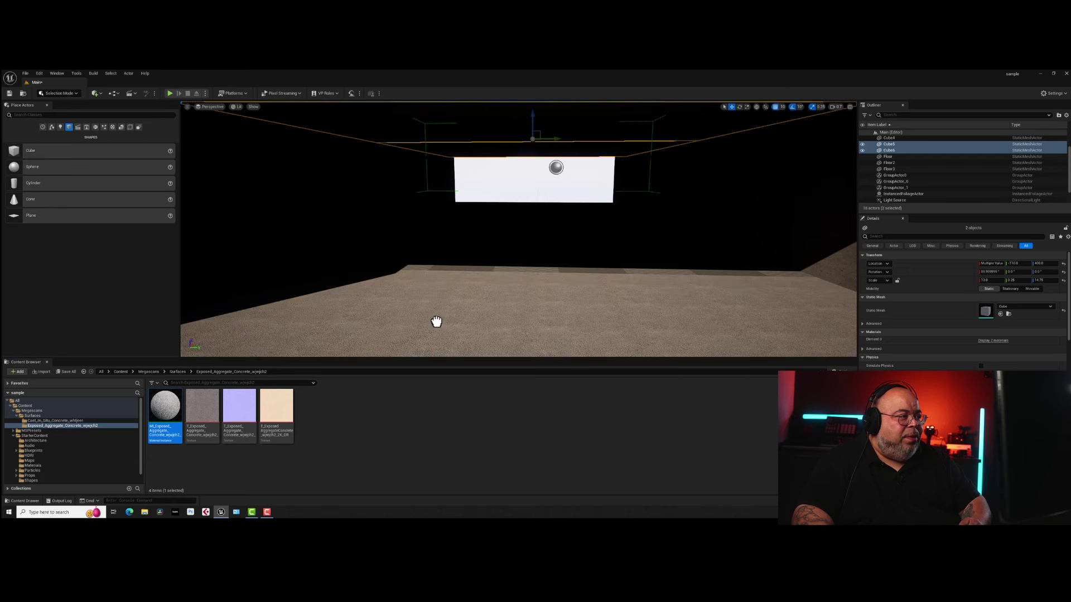
left_click_drag(167, 415, 331, 329)
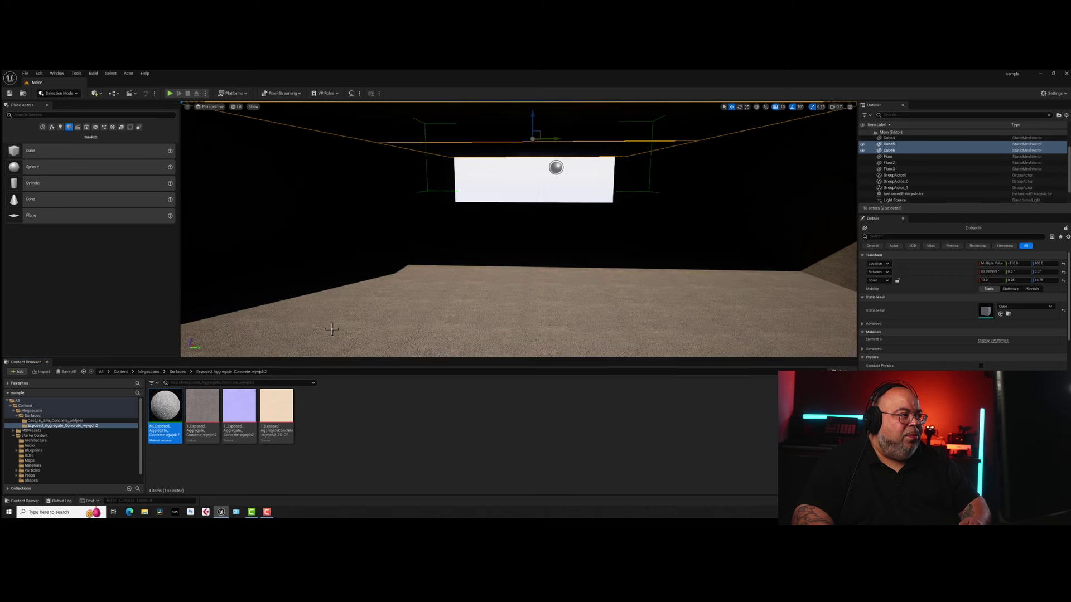
left_click_drag(184, 394, 518, 210)
Place a point light inside the dark room and move it over beside the right-hand wall.
scroll(520, 276, "up", 5)
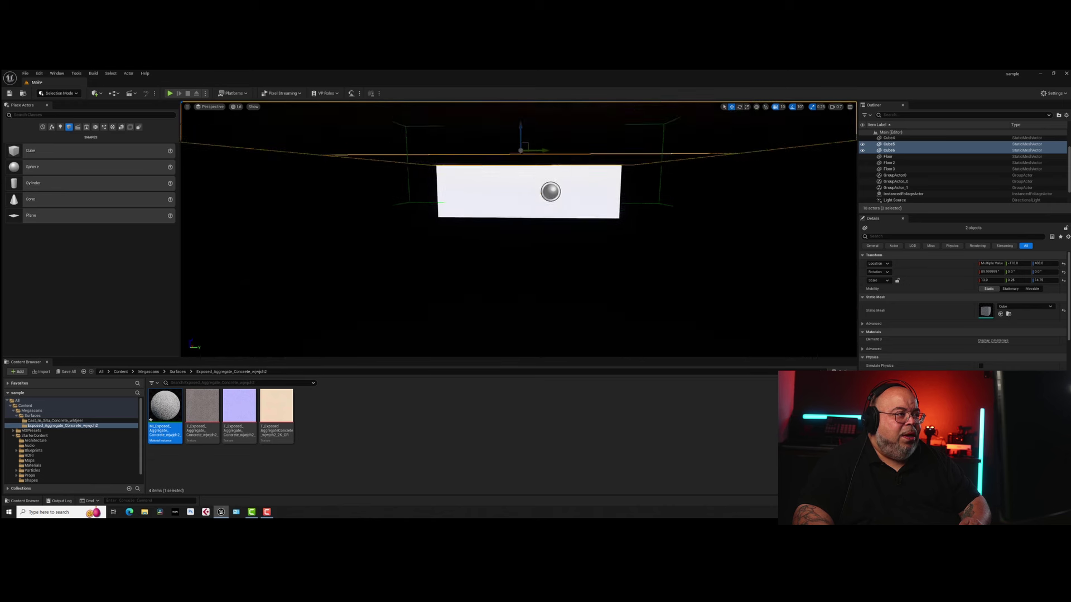
scroll(513, 287, "down", 6)
scroll(514, 286, "up", 5)
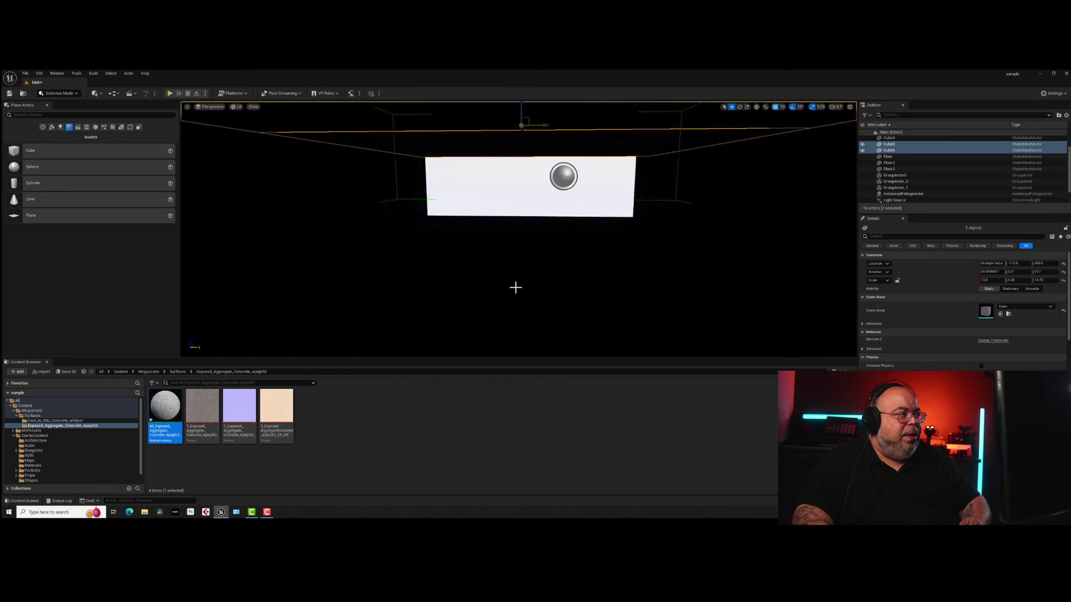
middle_click_drag(514, 286, 516, 269)
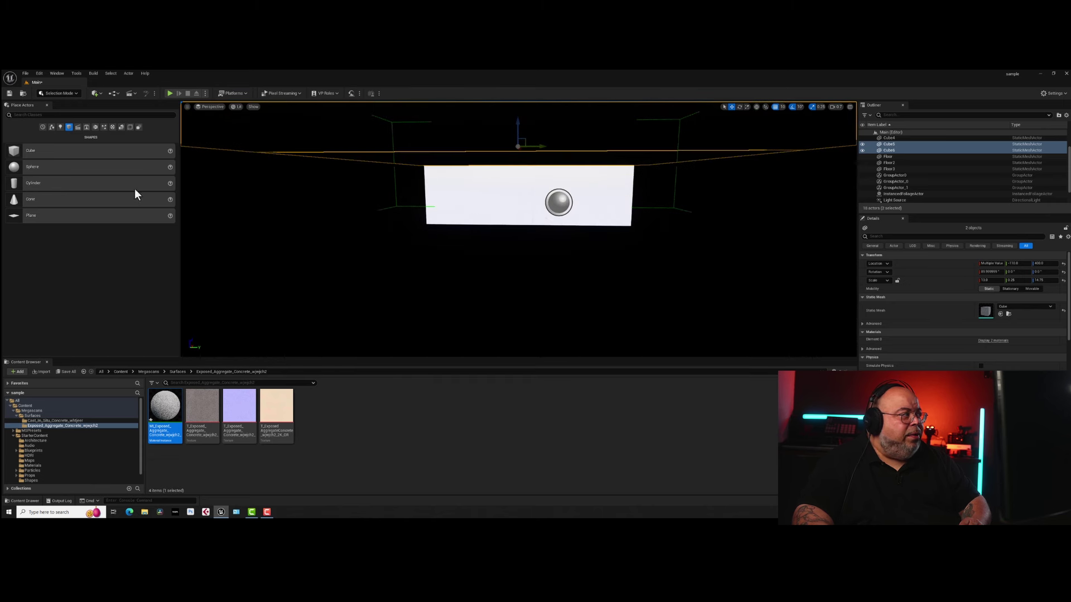
left_click(61, 127)
left_click_drag(35, 167, 484, 282)
left_click_drag(484, 283, 491, 256)
right_click_drag(444, 247, 432, 240)
left_click_drag(486, 245, 695, 277)
mouse_move(660, 271)
middle_mouse_down()
mouse_move(662, 242)
mouse_move(661, 275)
middle_mouse_up()
Select the wall beside the point light and examine its concrete texture under the light.
left_click(765, 246)
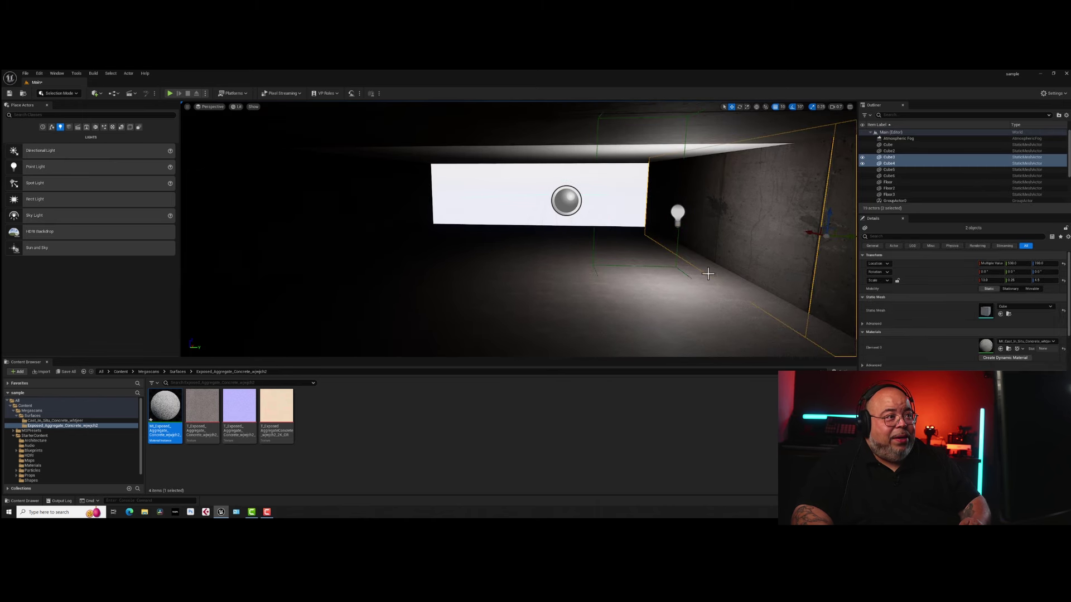
right_click_drag(677, 285, 677, 273)
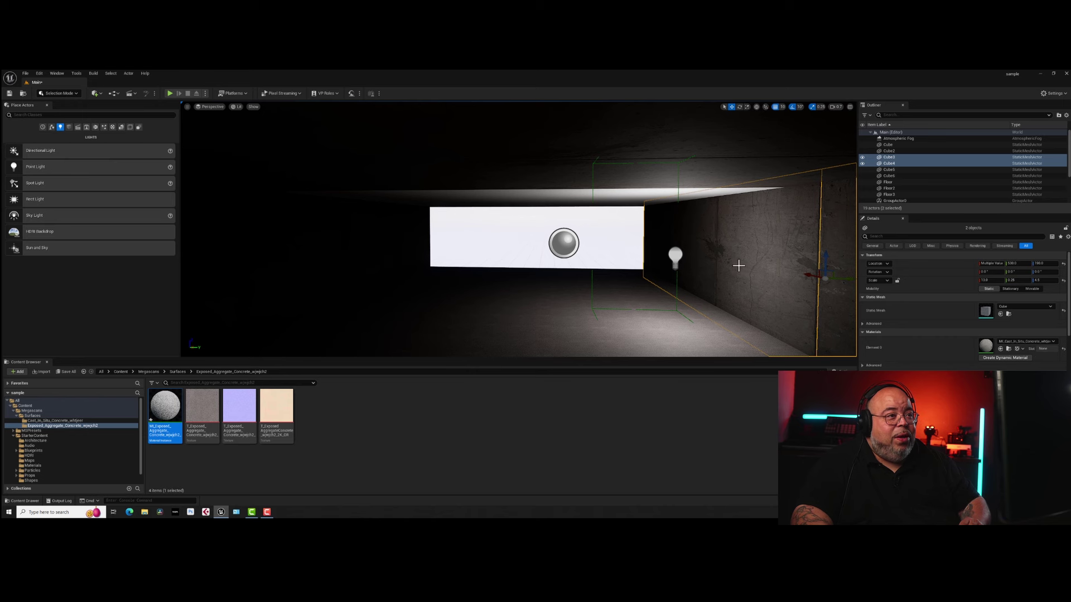
left_click(664, 312)
left_click(755, 239)
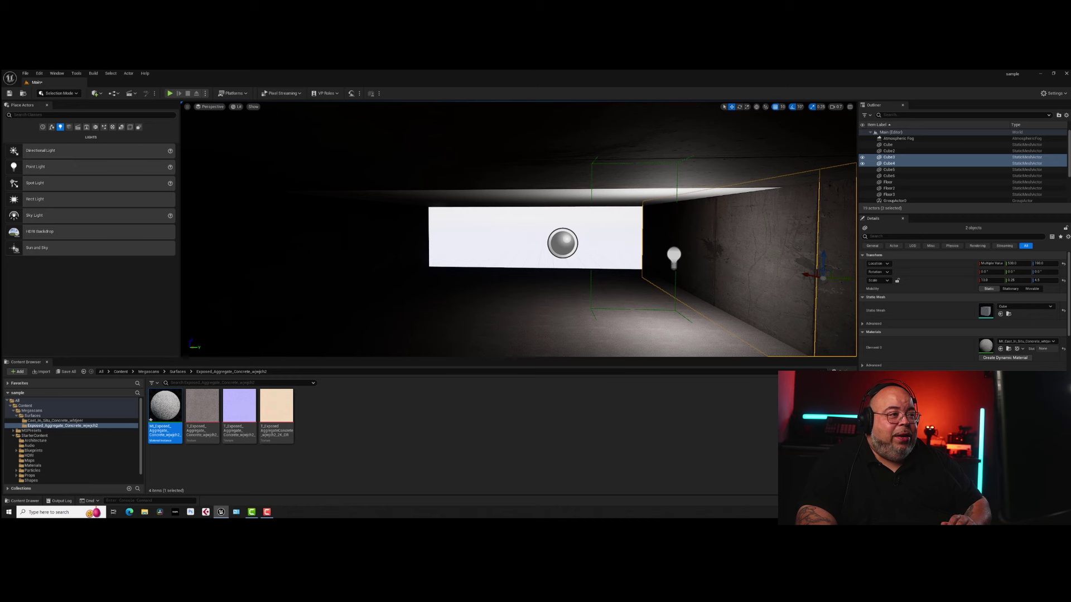
Select the point light and raise it closer to the roof.
left_click(538, 299)
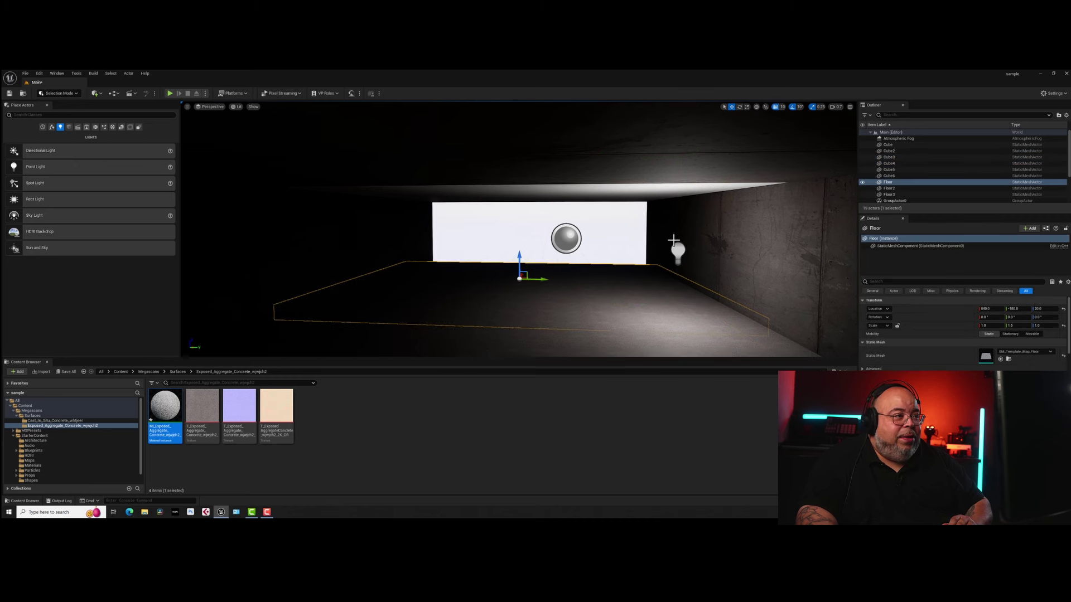
left_click(676, 249)
right_click_drag(675, 250, 678, 201)
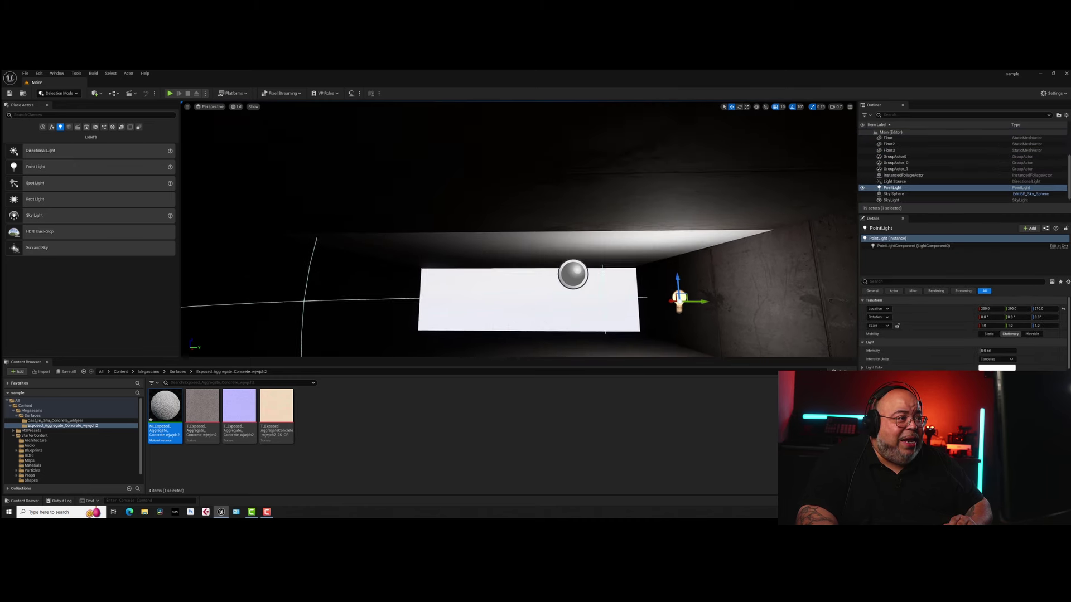
Apply the Cast In Situ Concrete material to the untextured roof piece nearest the bright opening at the room's far end.
middle_click_drag(558, 268, 552, 283)
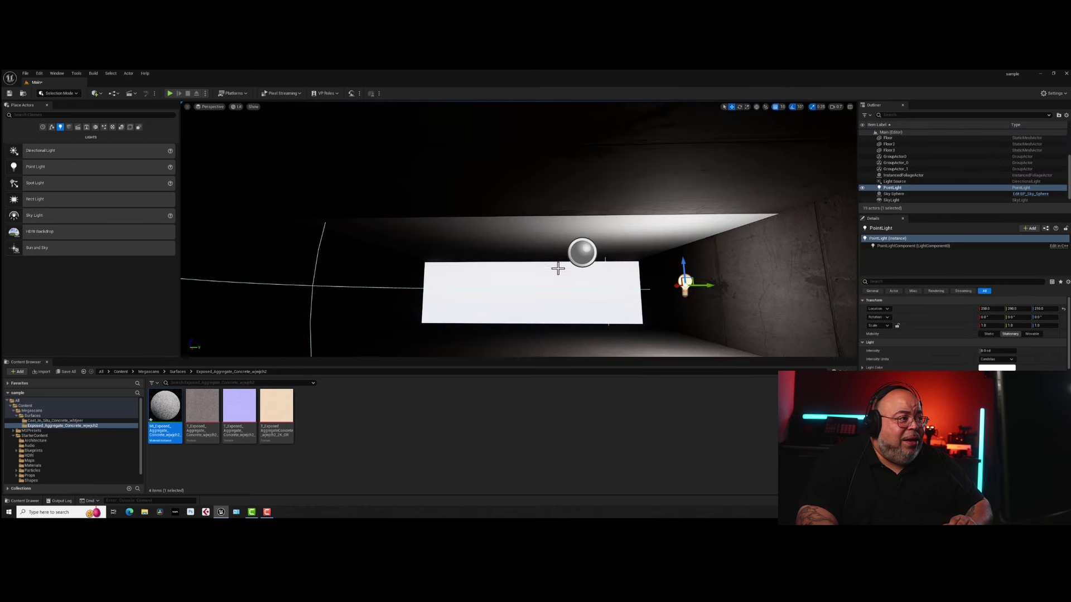
left_click(79, 421)
left_click_drag(161, 405, 454, 230)
right_click_drag(634, 240, 617, 272)
right_click_drag(720, 202, 730, 207)
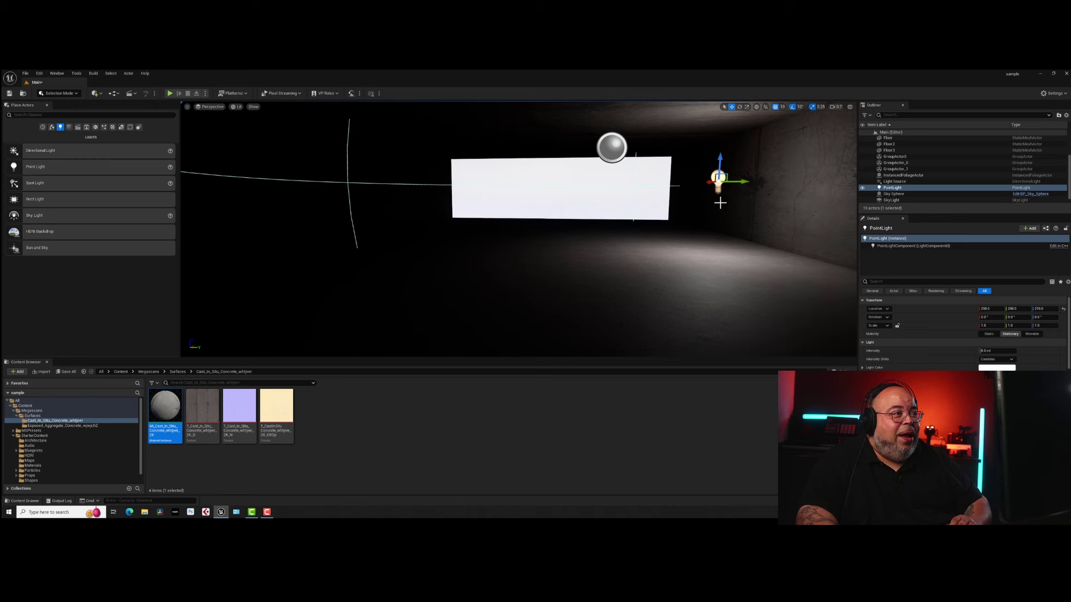
Move the point light across the room to the opposite wall and examine the lit floor and wall textures there.
left_click_drag(735, 181, 483, 182)
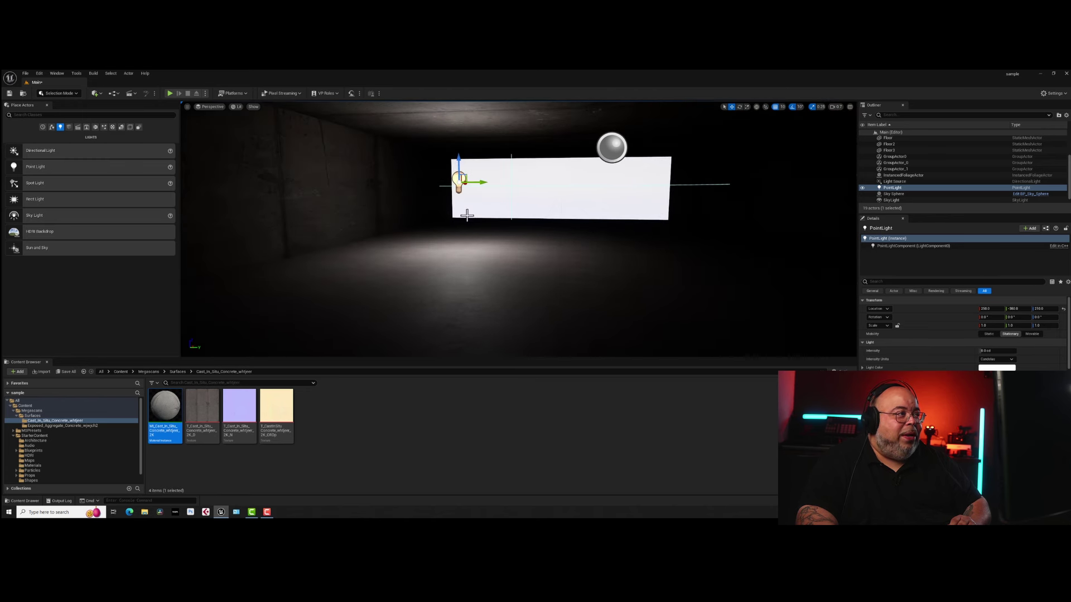
right_click_drag(468, 186, 448, 186)
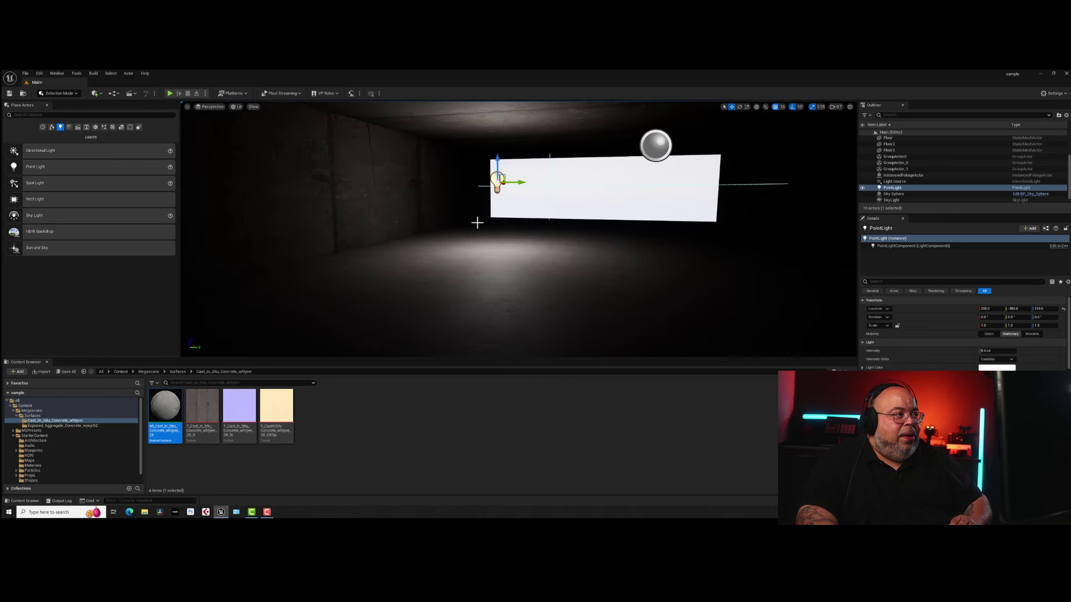
scroll(469, 259, "up", 5)
middle_click_drag(483, 253, 516, 226)
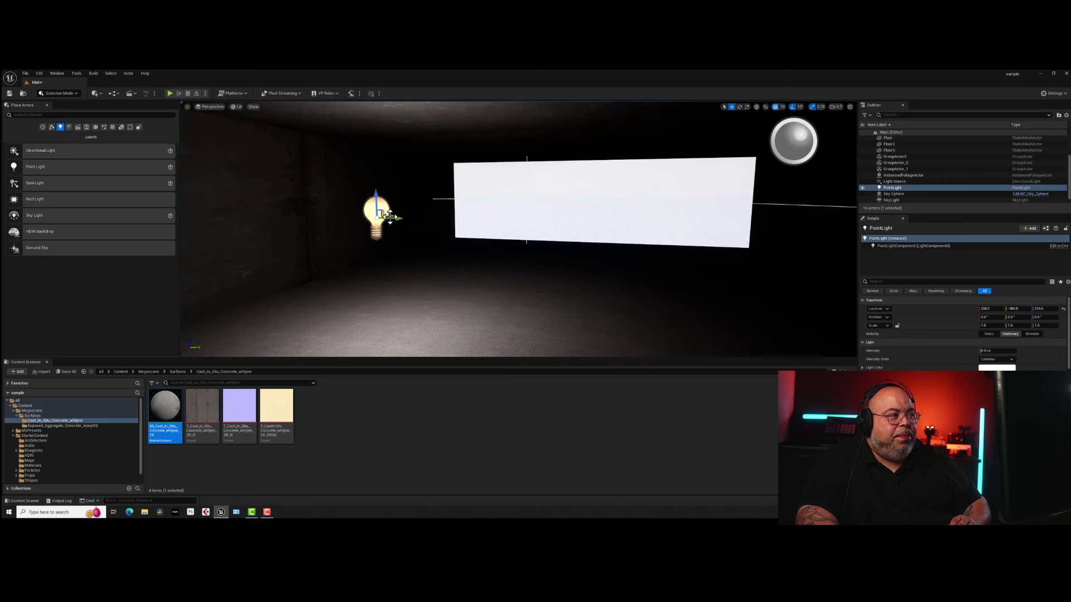
left_click_drag(390, 216, 417, 207)
right_click_drag(485, 242, 518, 244)
middle_click_drag(485, 243, 468, 257)
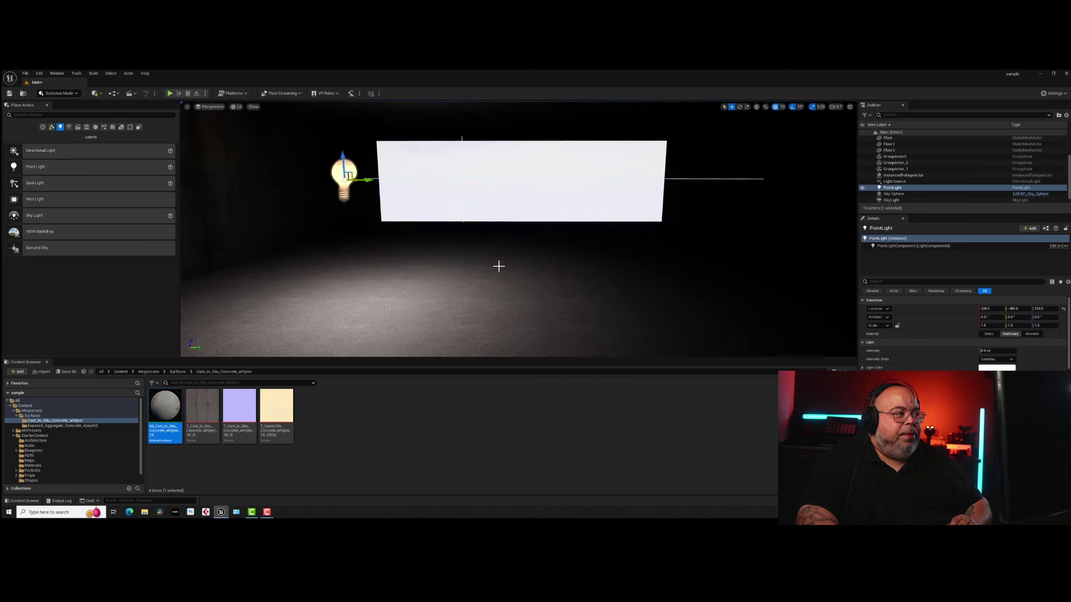
scroll(498, 266, "down", 5)
scroll(501, 267, "up", 1)
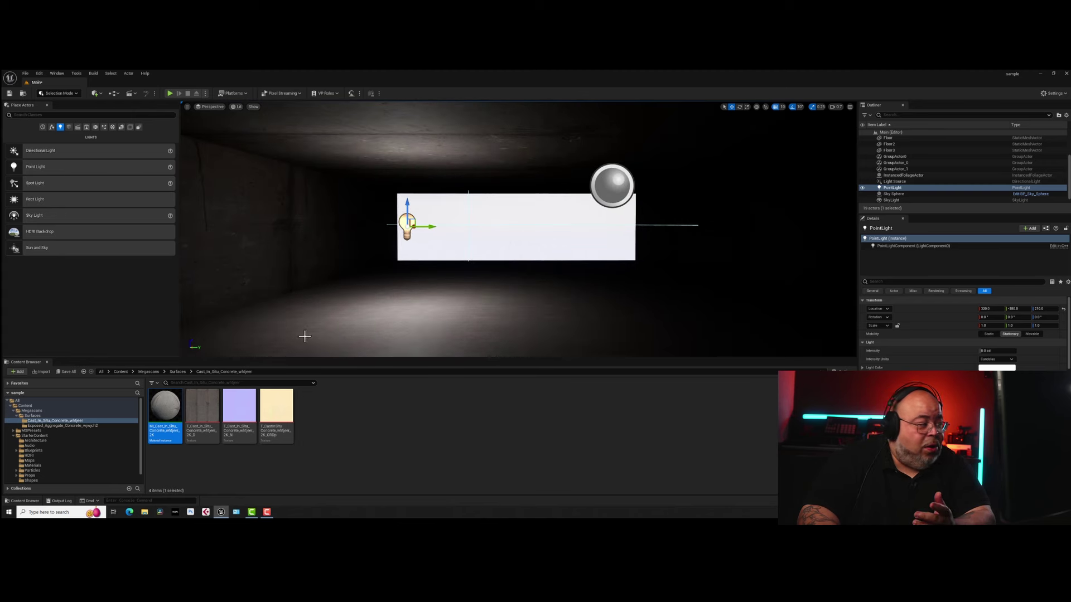
Open the UltraDynamicSky Blueprints folder and place Ultra_Dynamic_Sky on the room's floor near the point light.
left_click(17, 416)
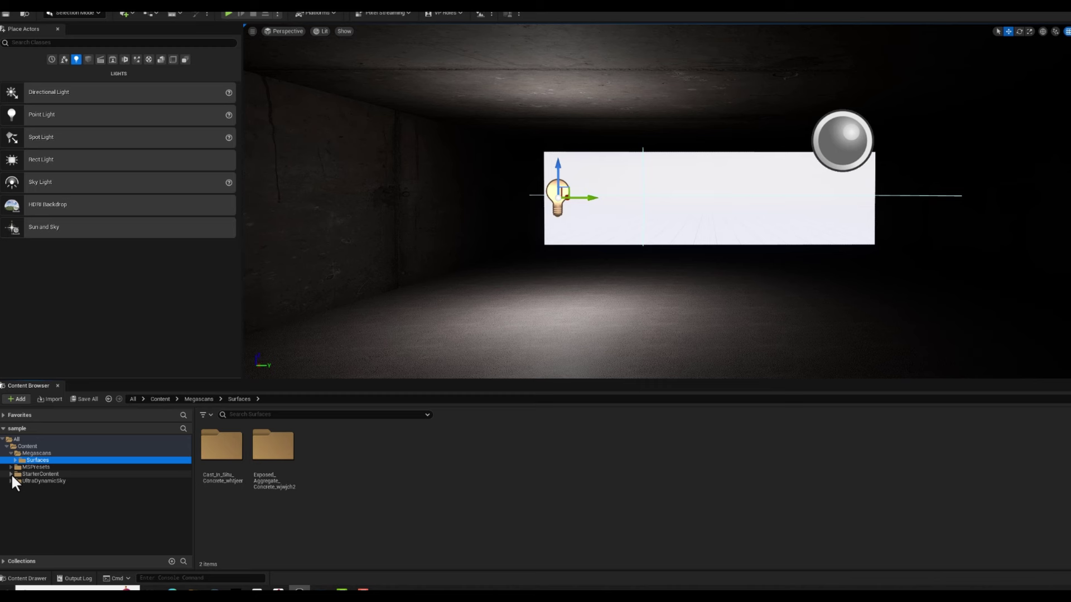
left_click(13, 425)
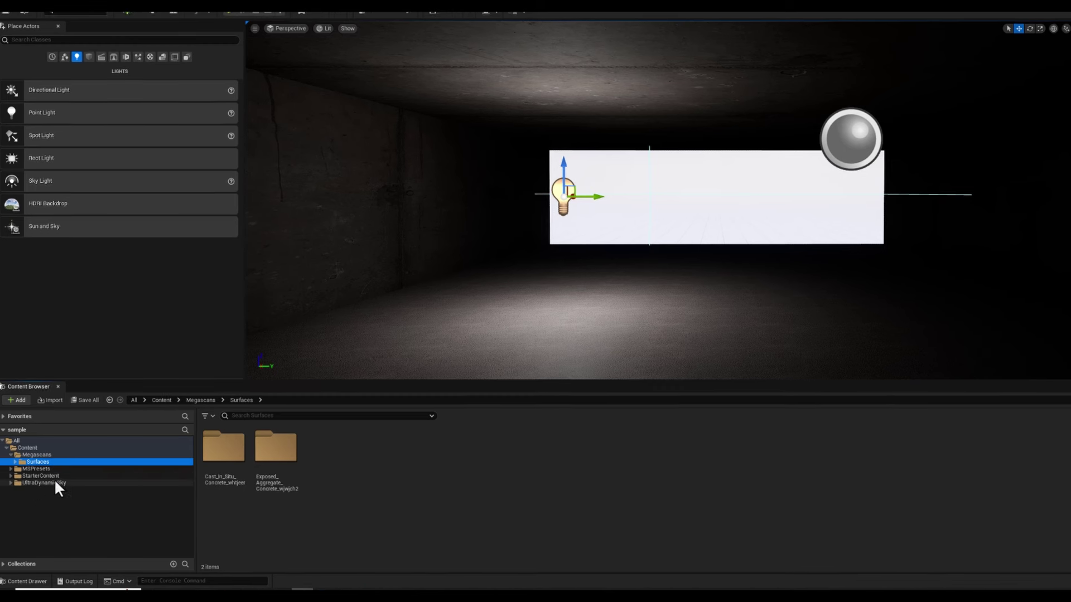
left_click(56, 482)
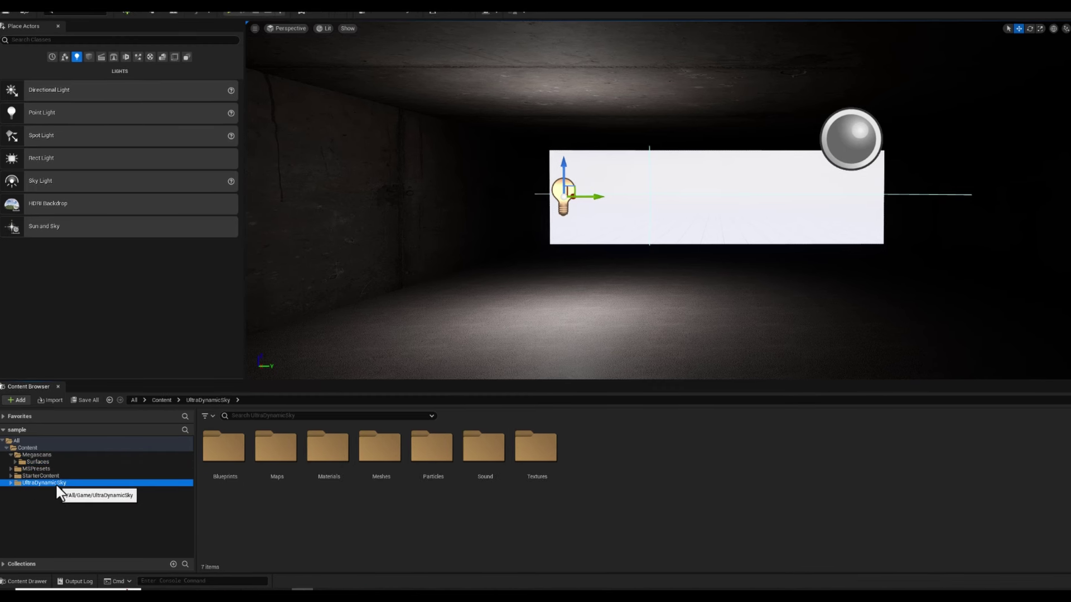
double_click(214, 445)
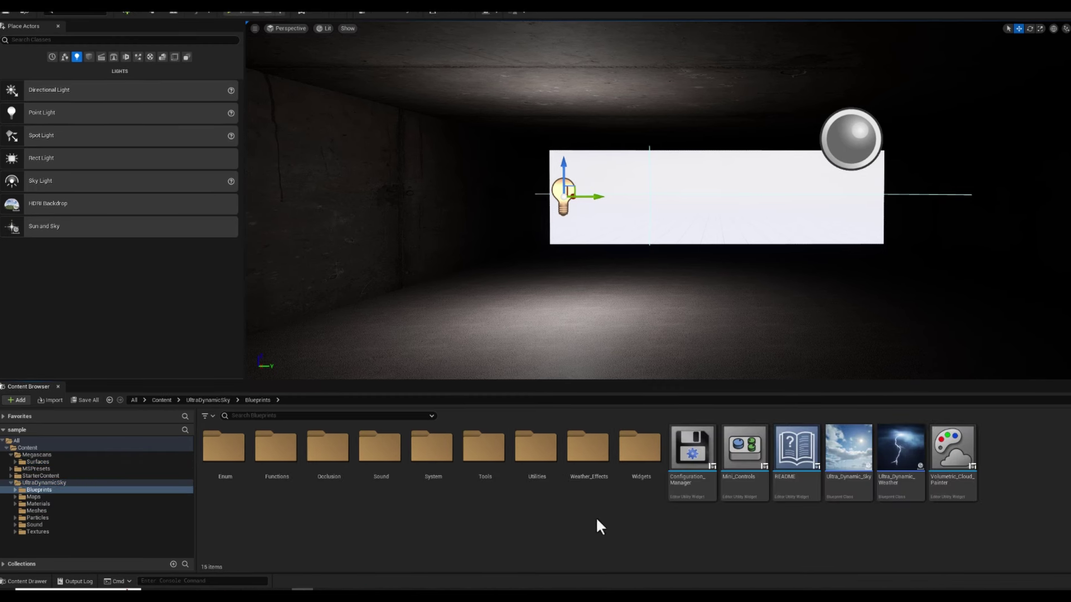
left_click(847, 448)
left_click(903, 468)
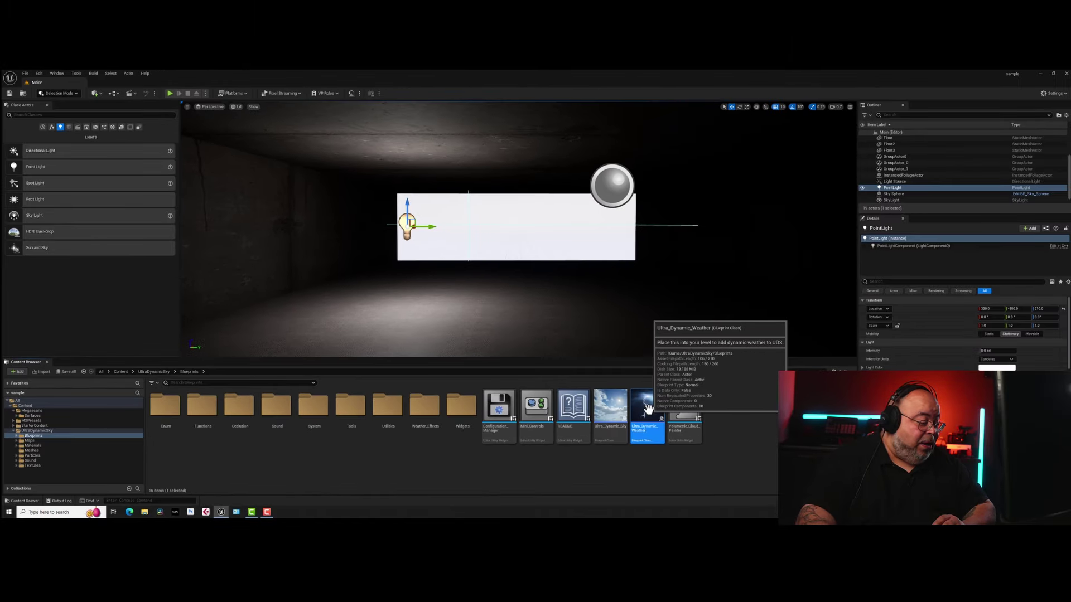
left_click(611, 414)
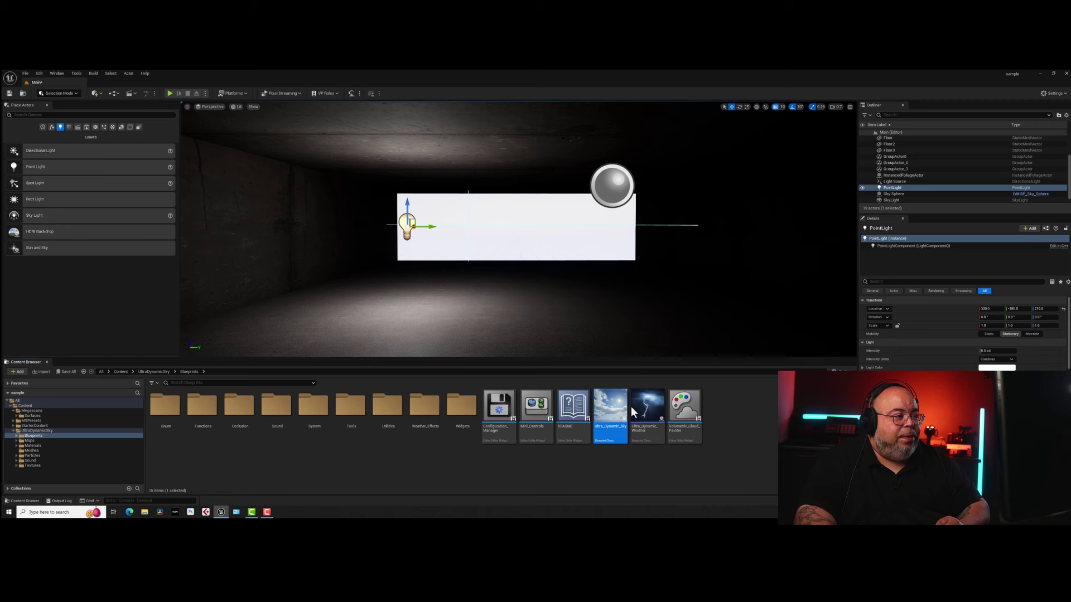
left_click_drag(604, 402, 376, 300)
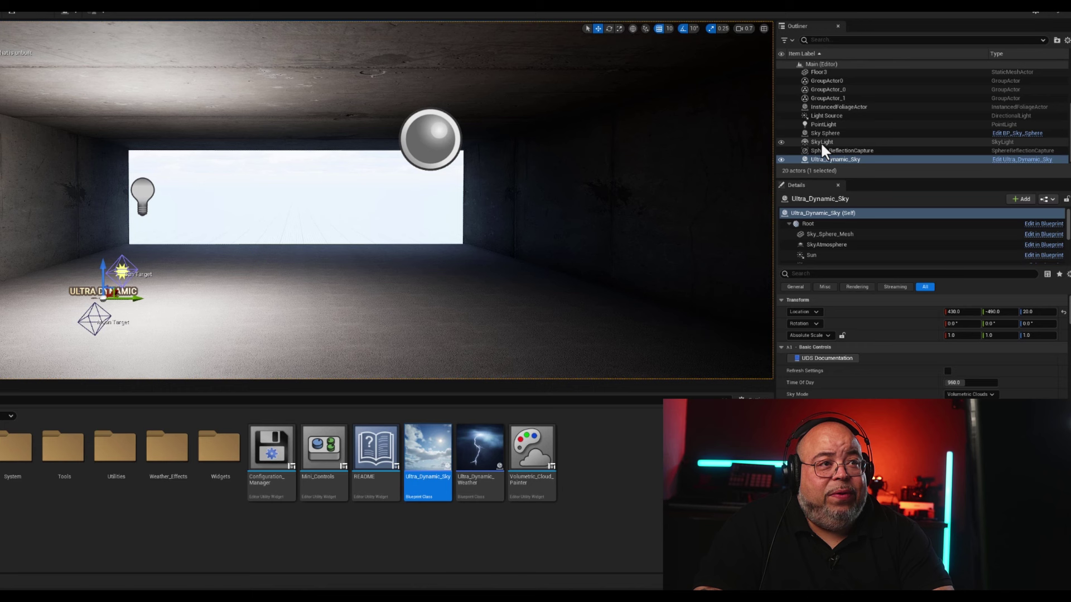
Delete the original SkyLight, Sky Sphere and Light Source actors from the level.
left_click(891, 187)
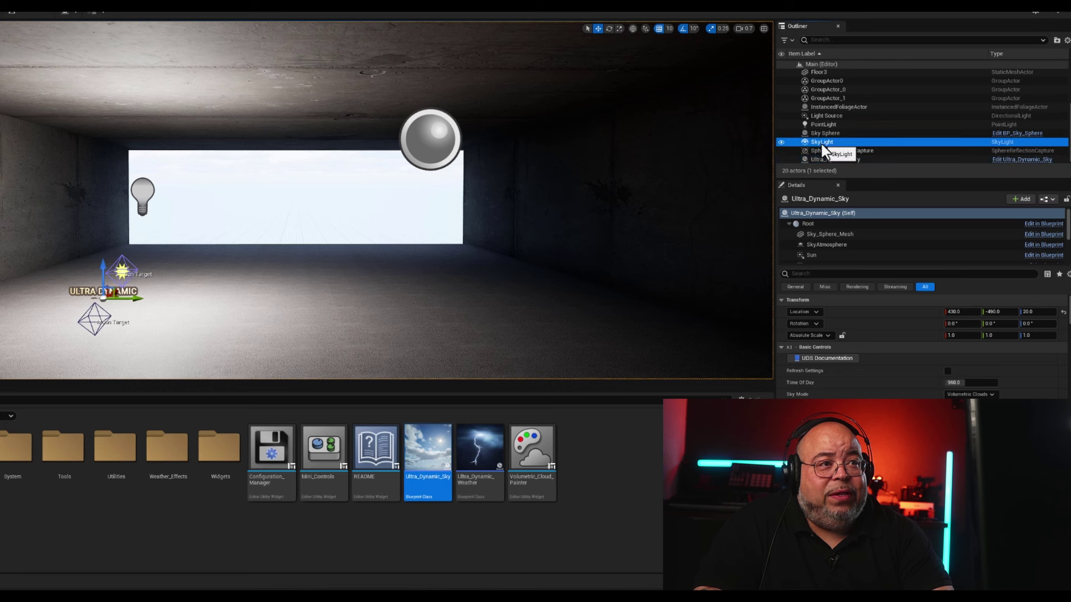
key("Delete")
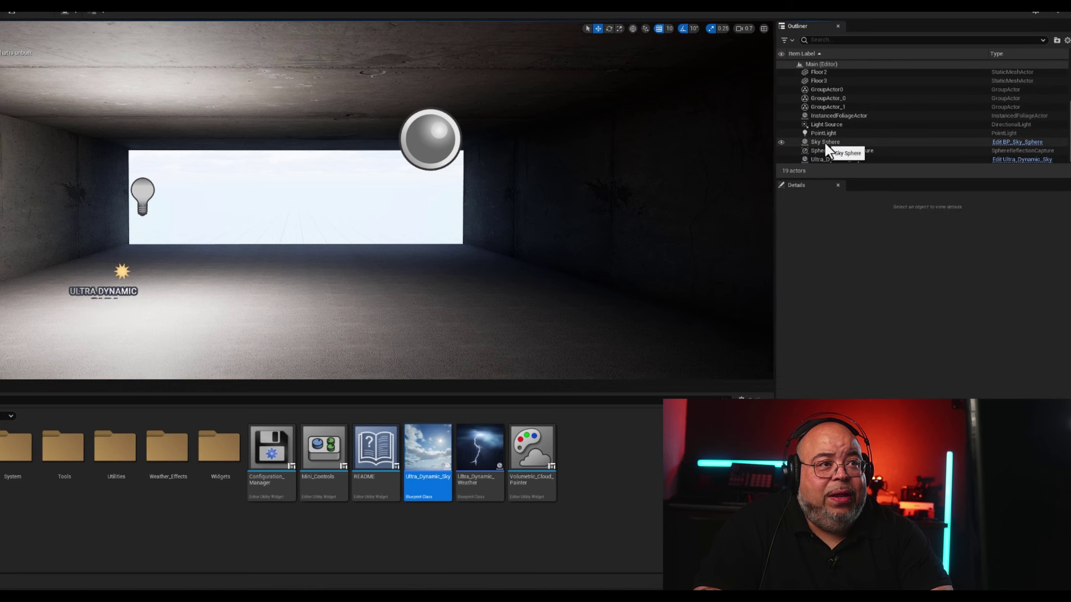
left_click(825, 142)
key("Delete")
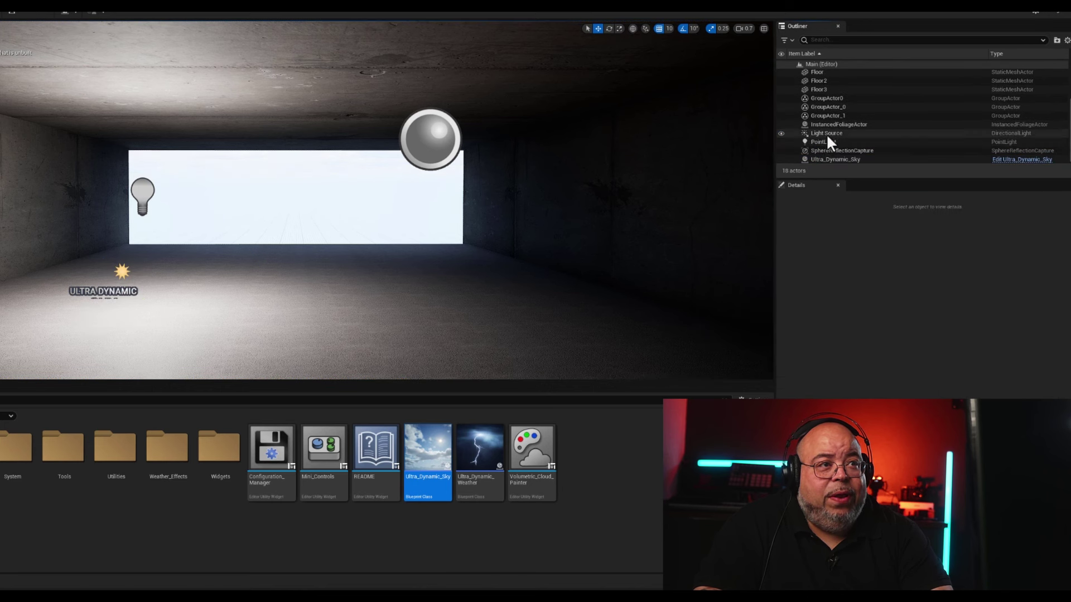
left_click(825, 132)
key("Delete")
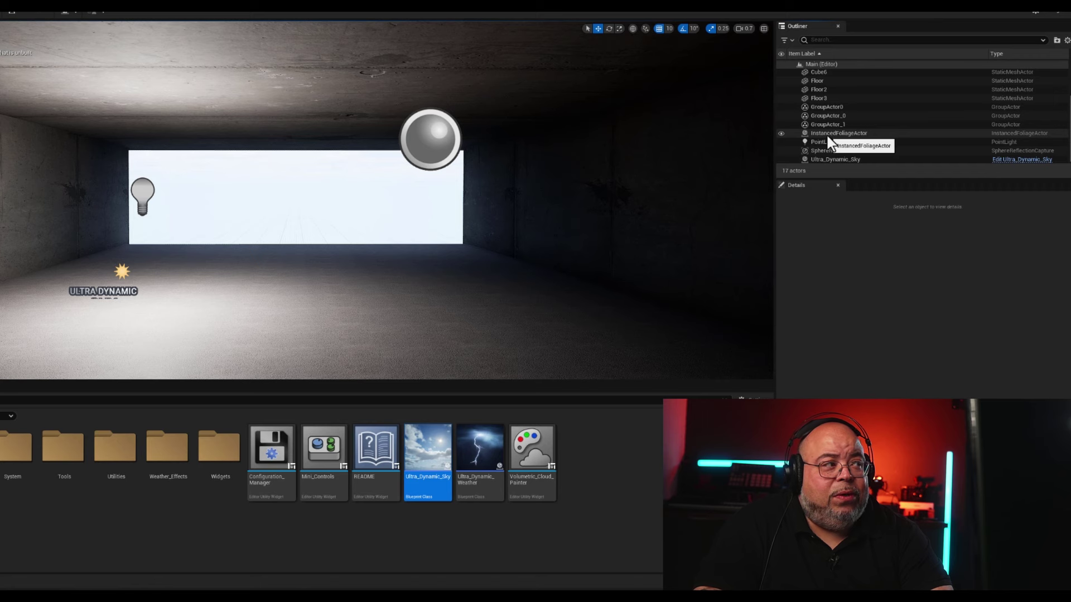
Hide Ultra_Dynamic_Sky and show it again to compare its effect on the room's lighting and the sky outside.
left_click(826, 160)
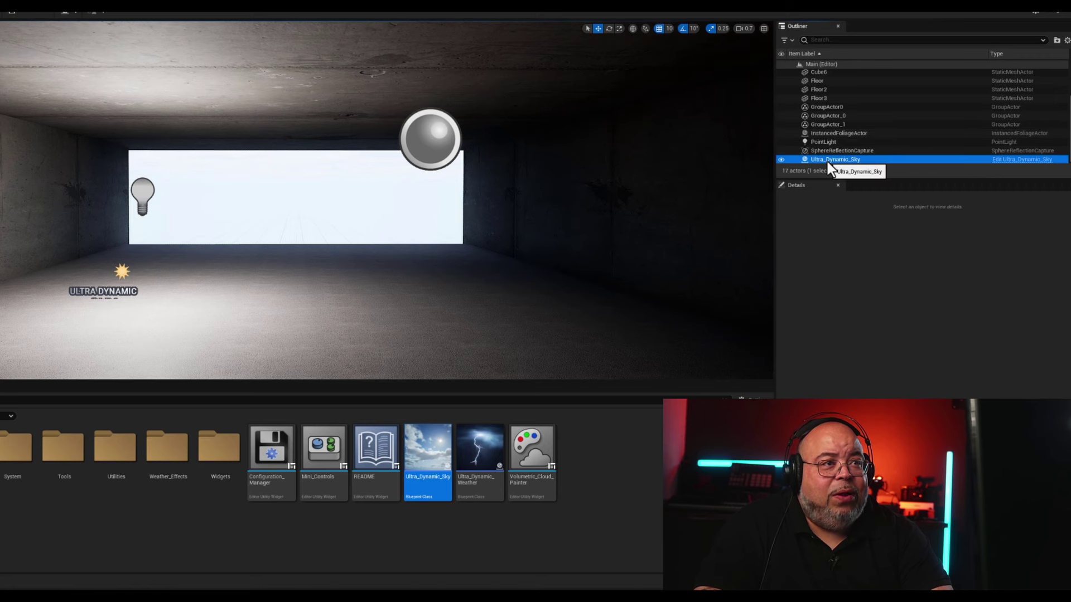
left_click(780, 160)
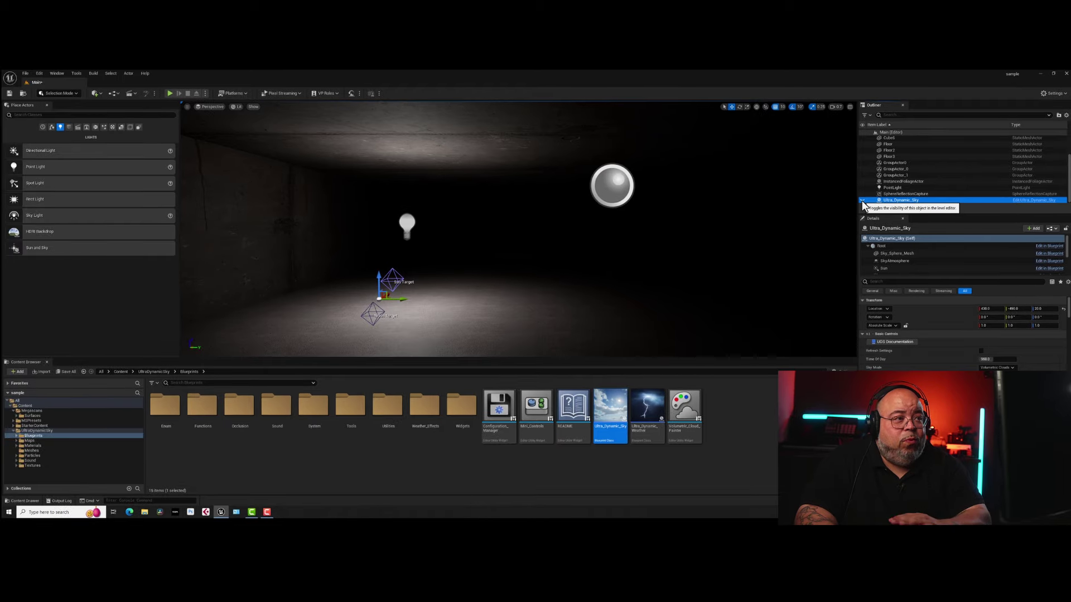
left_click(861, 199)
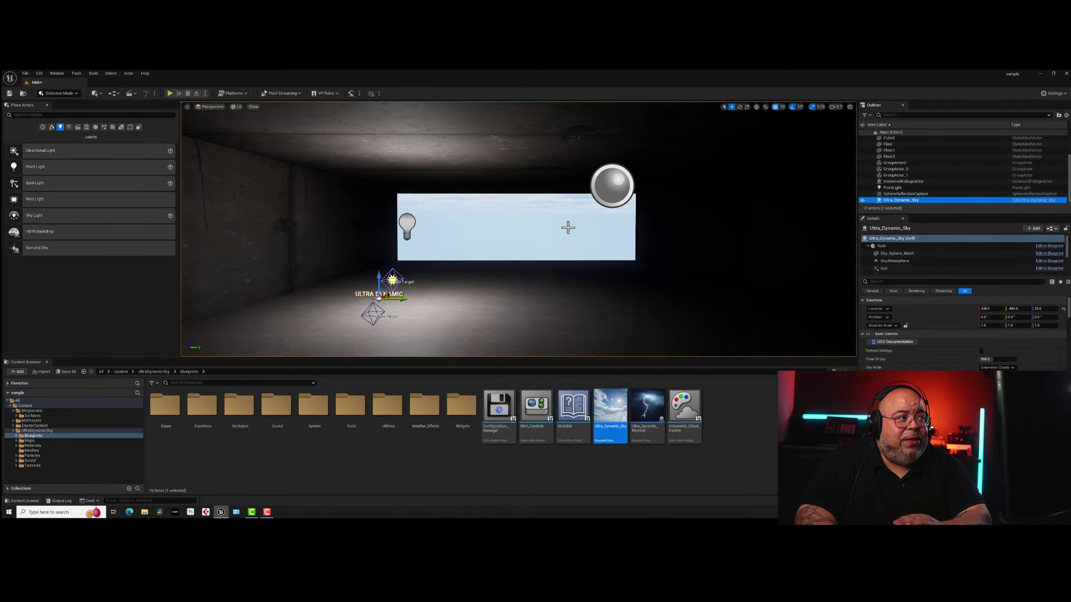
middle_click_drag(518, 234, 518, 261)
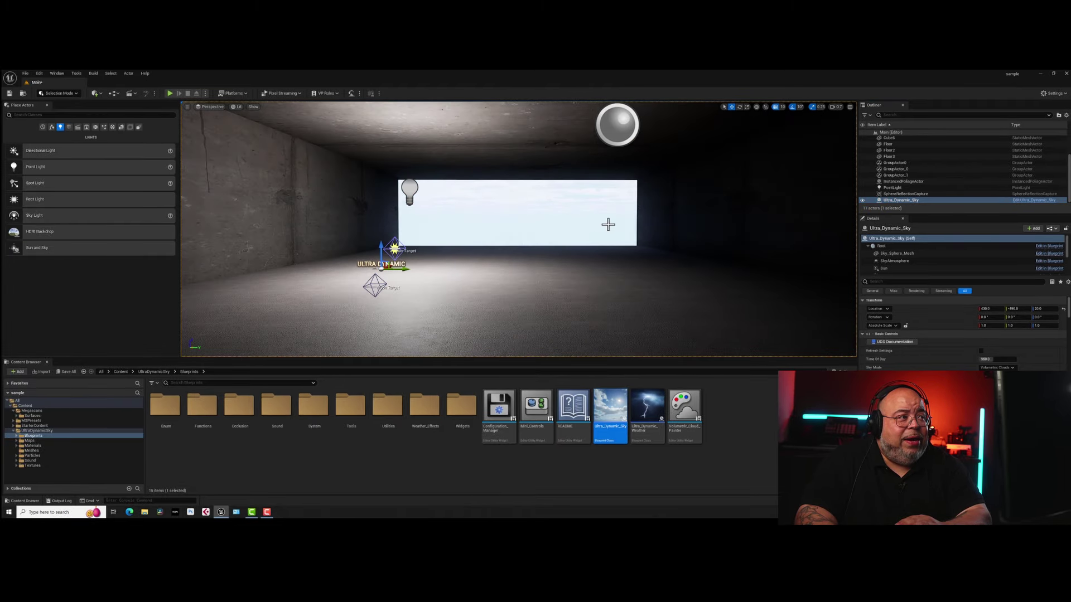
scroll(608, 225, "down", 2)
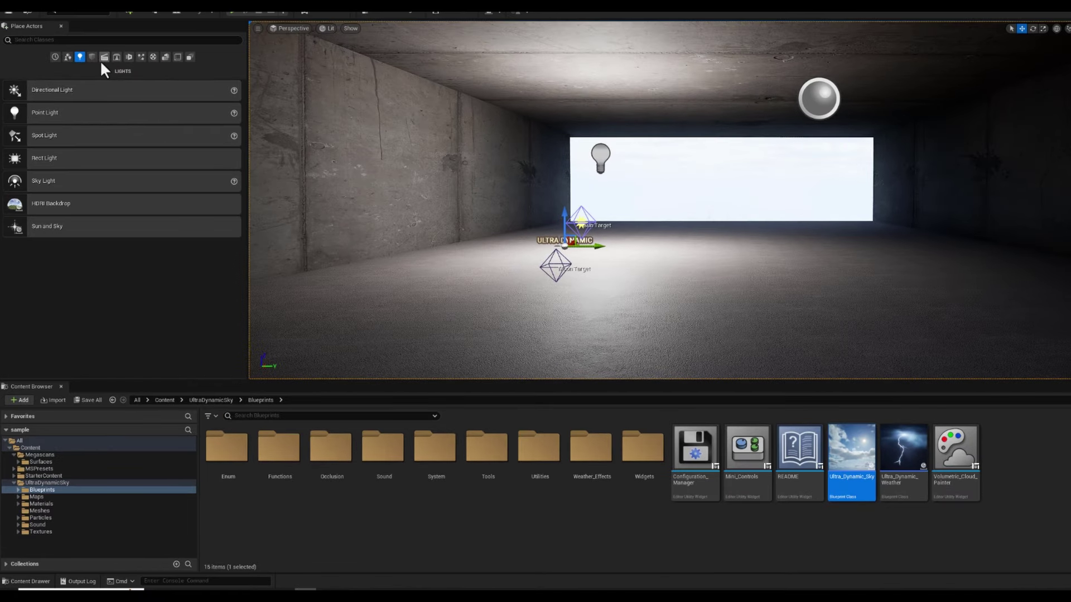
Place a Cine Camera Actor in the middle of the room and raise it above the floor.
left_click(104, 58)
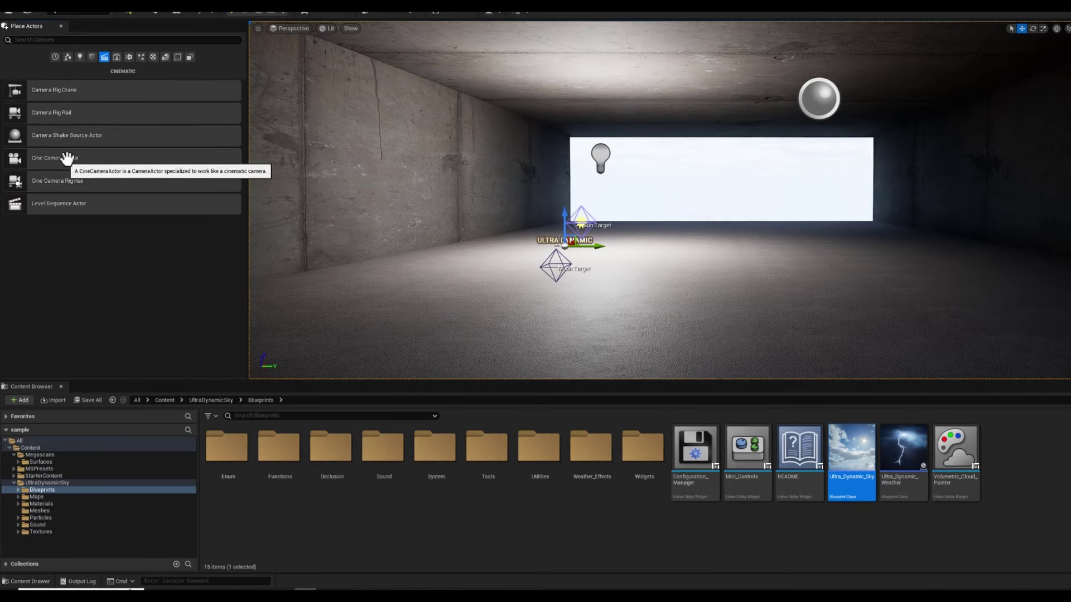
left_click_drag(67, 159, 699, 287)
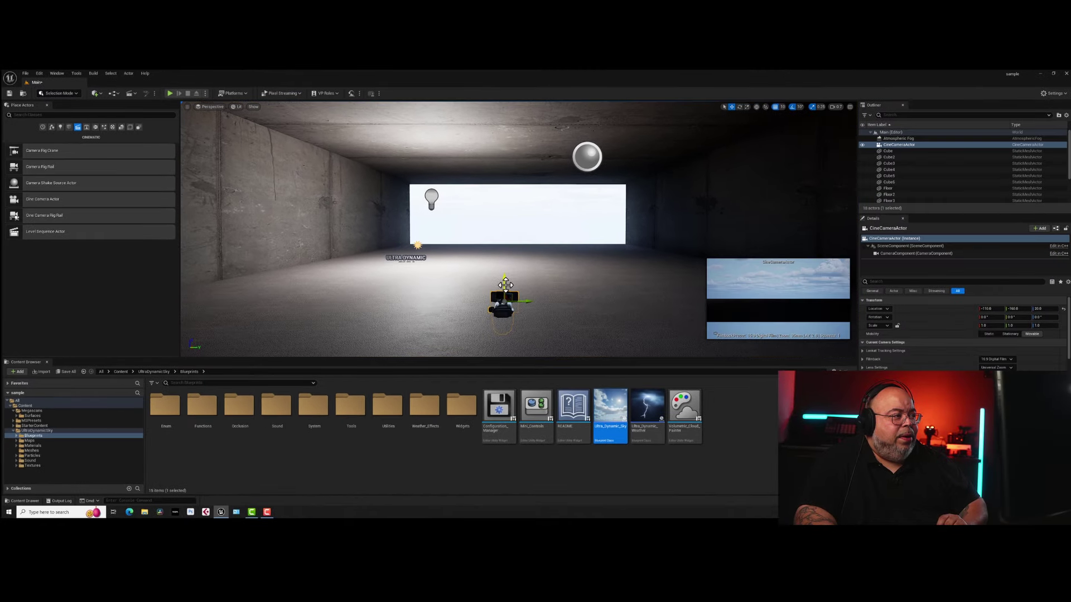
left_click_drag(505, 285, 508, 222)
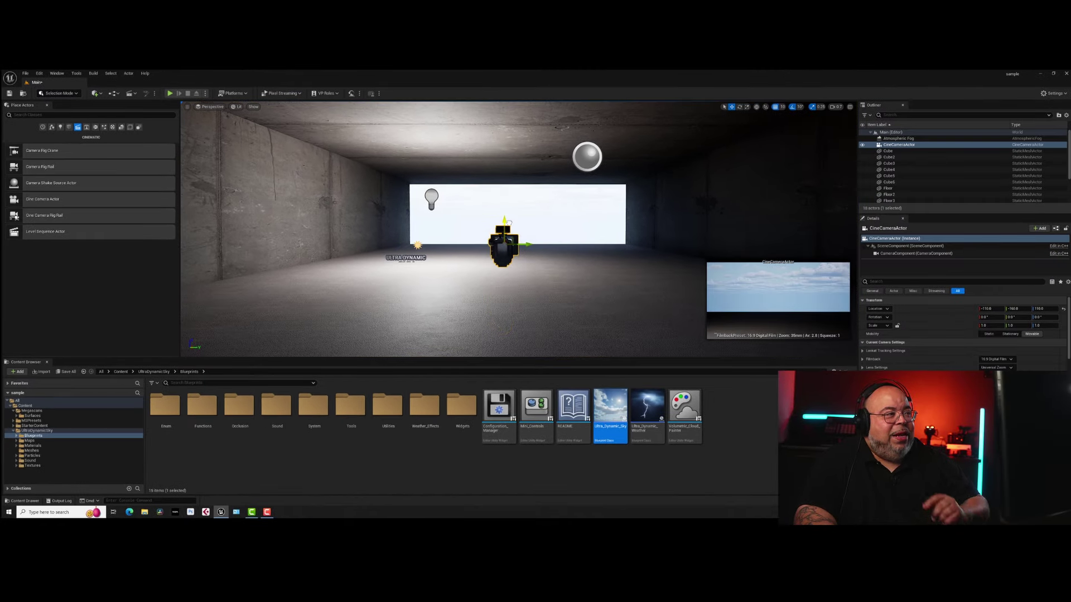
middle_click_drag(473, 207, 517, 199)
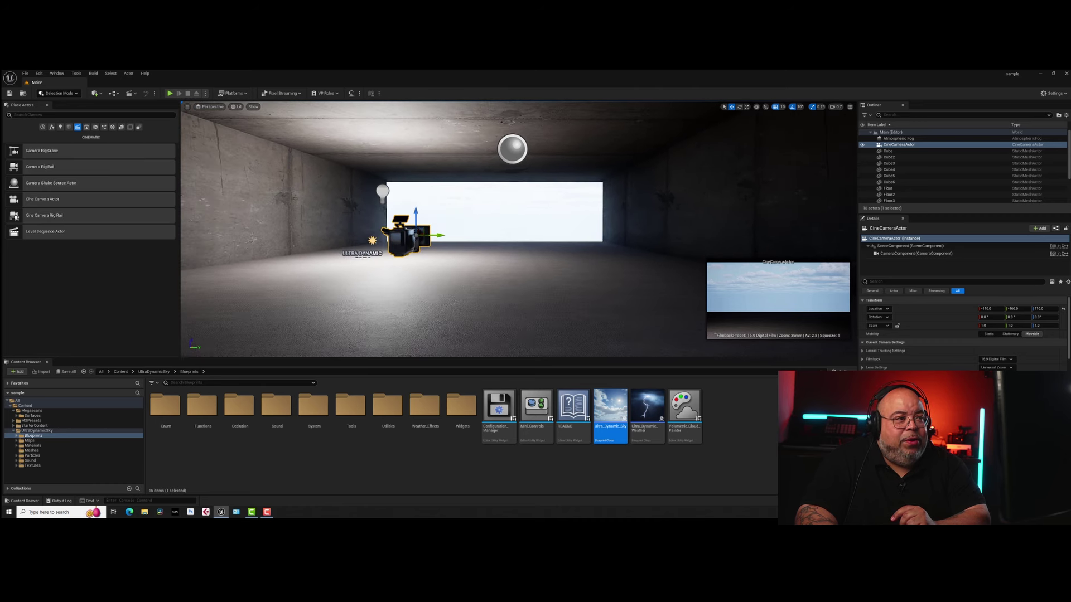
Shift the cine camera sideways along its Y axis to adjust its position in front of the opening.
mouse_move(433, 236)
left_mouse_down()
mouse_move(484, 238)
mouse_move(434, 242)
mouse_move(468, 239)
mouse_move(450, 243)
left_mouse_up()
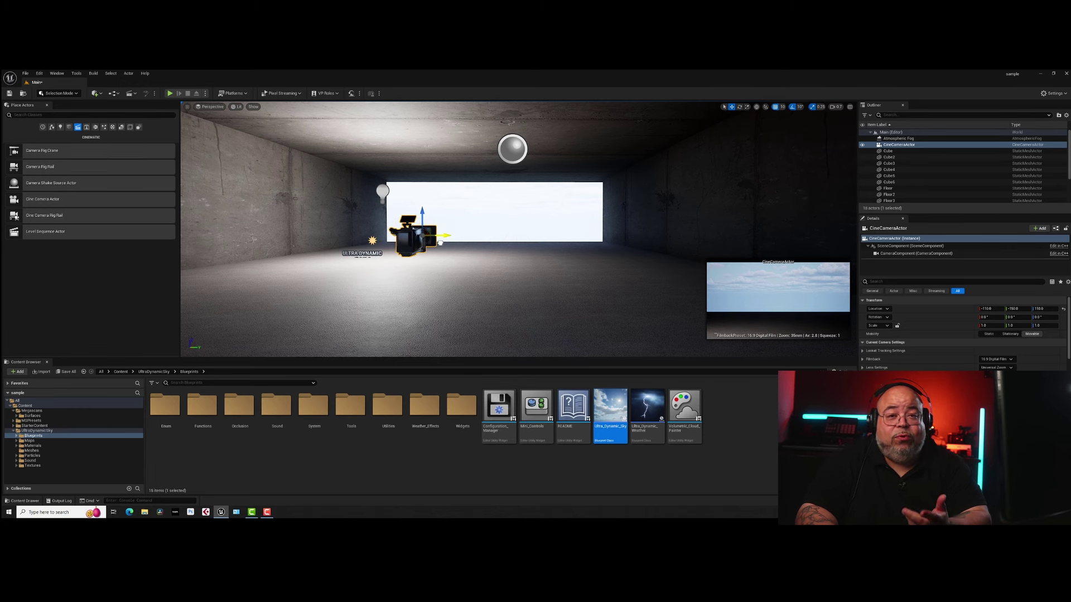
left_click_drag(440, 242, 435, 244)
left_click(438, 233)
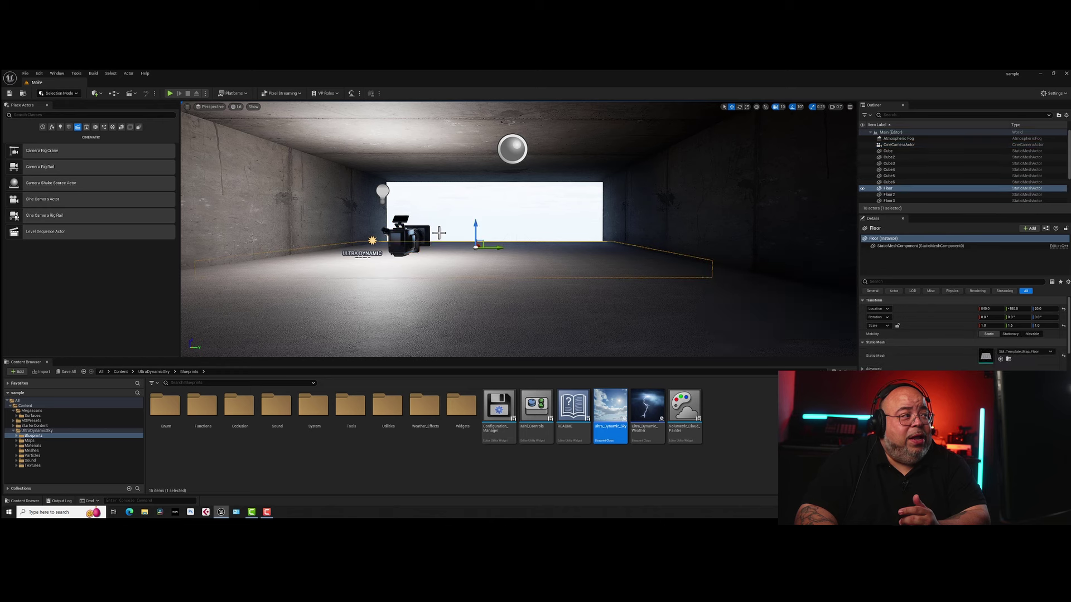
left_click(399, 237)
mouse_move(467, 212)
right_mouse_down()
mouse_move(441, 212)
mouse_move(485, 212)
right_mouse_up()
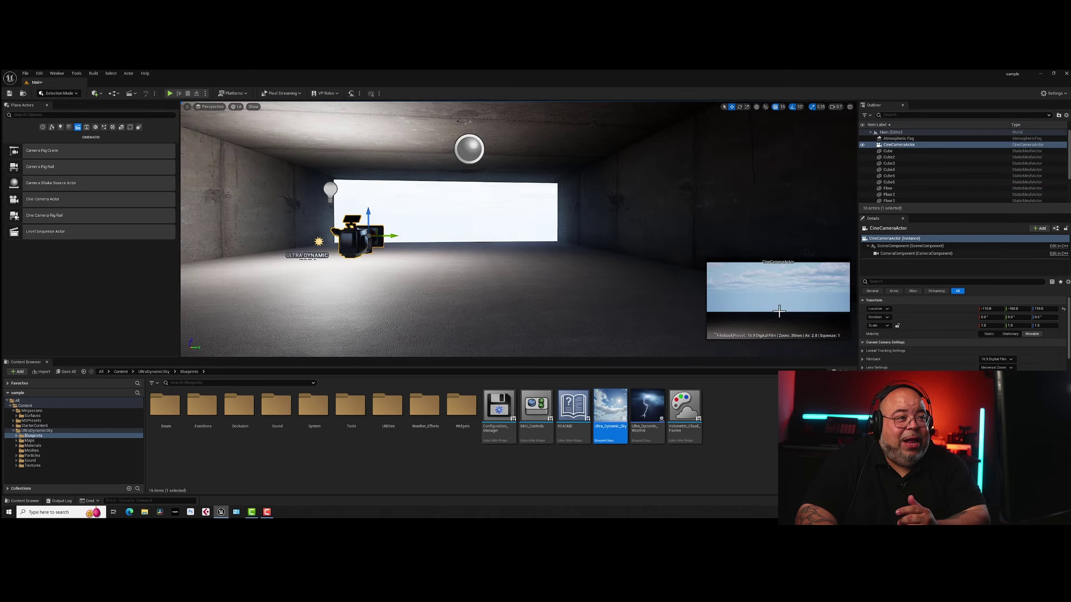
middle_click_drag(482, 264, 536, 259)
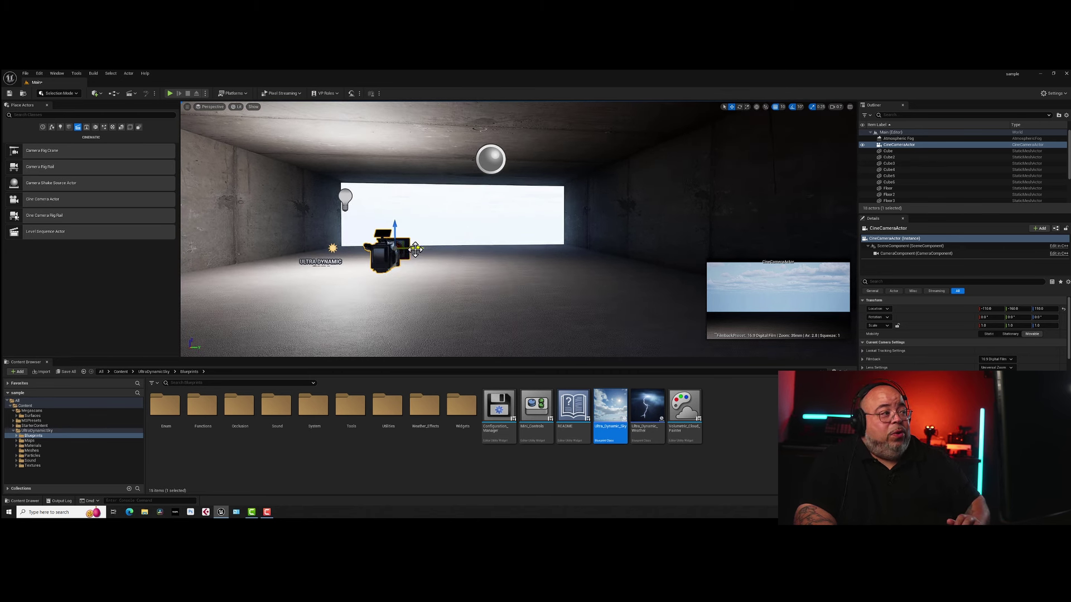
left_click_drag(420, 249, 410, 249)
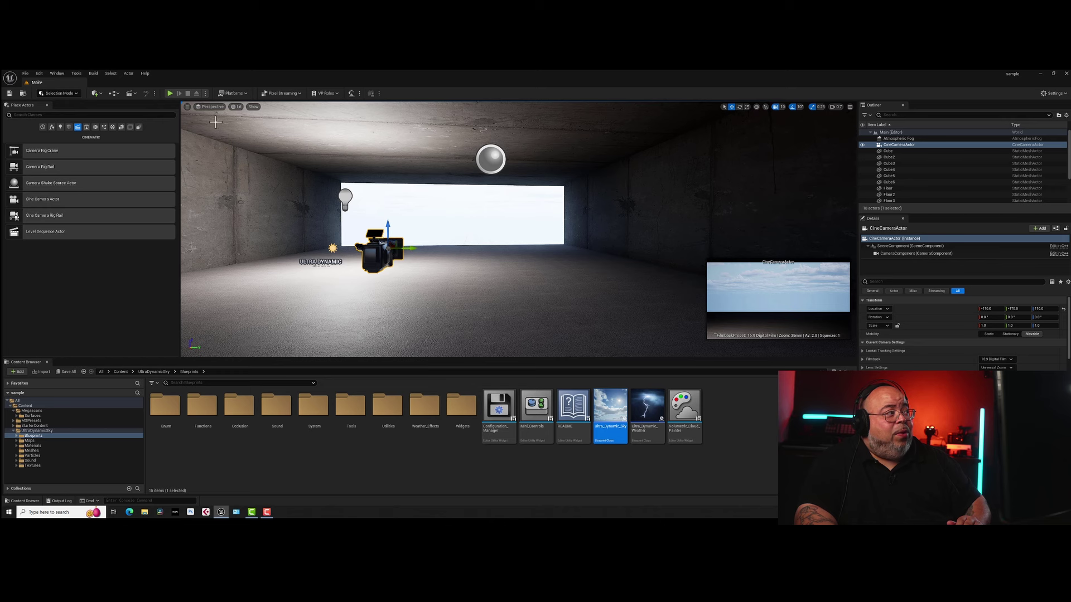
Look through the CineCameraActor and reposition it so the sky-filled opening is framed with the point light at its edge.
left_click(207, 106)
left_click(231, 184)
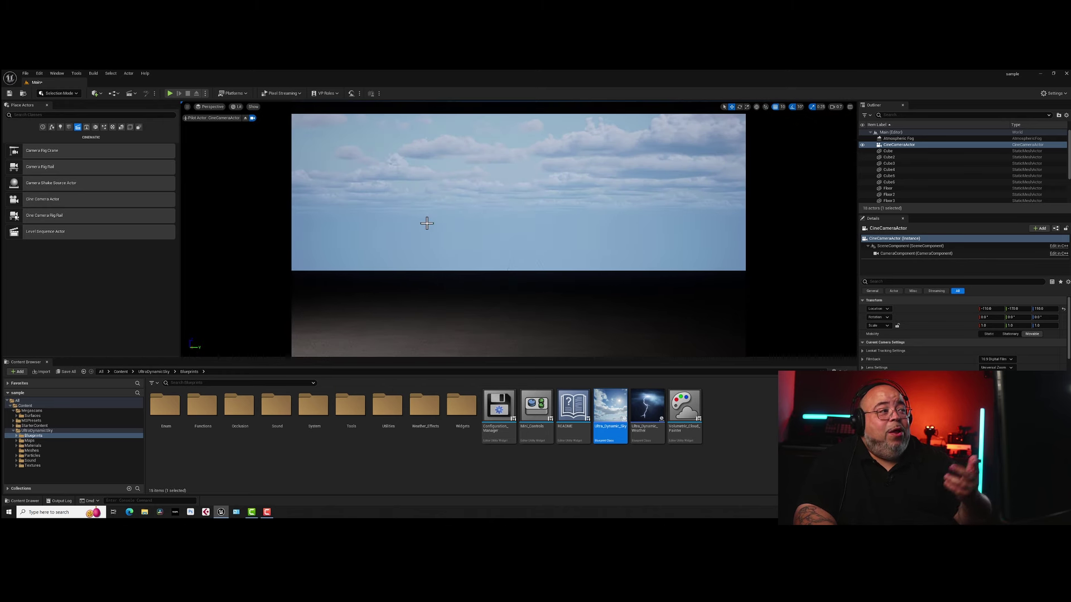
middle_click_drag(529, 228, 498, 224)
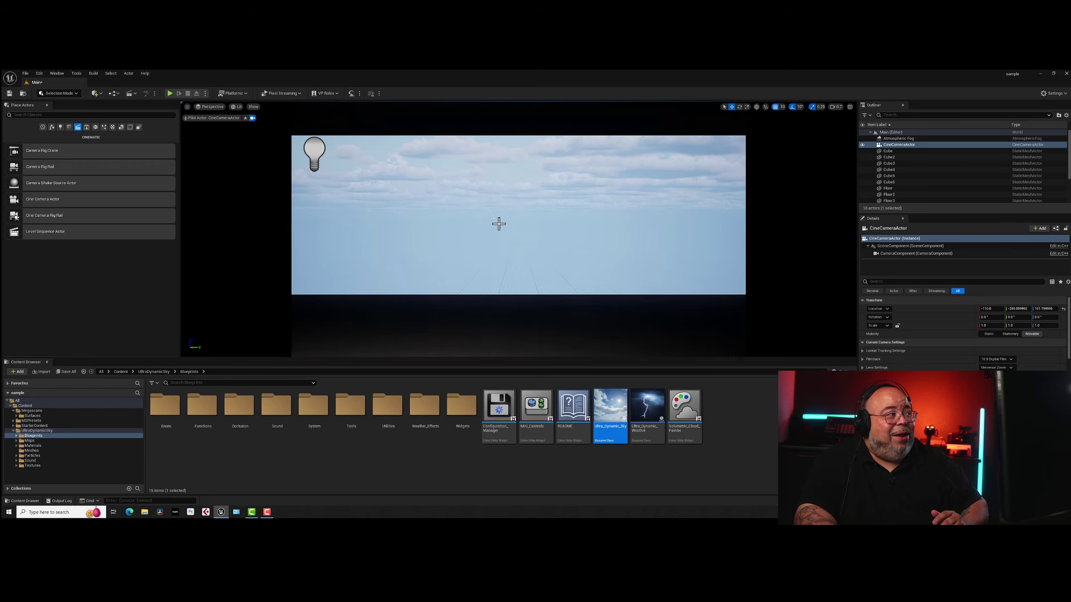
Try the Cinematic Viewport, return to the Default Viewport and bring the room's interior with the camera back into view.
left_click(220, 108)
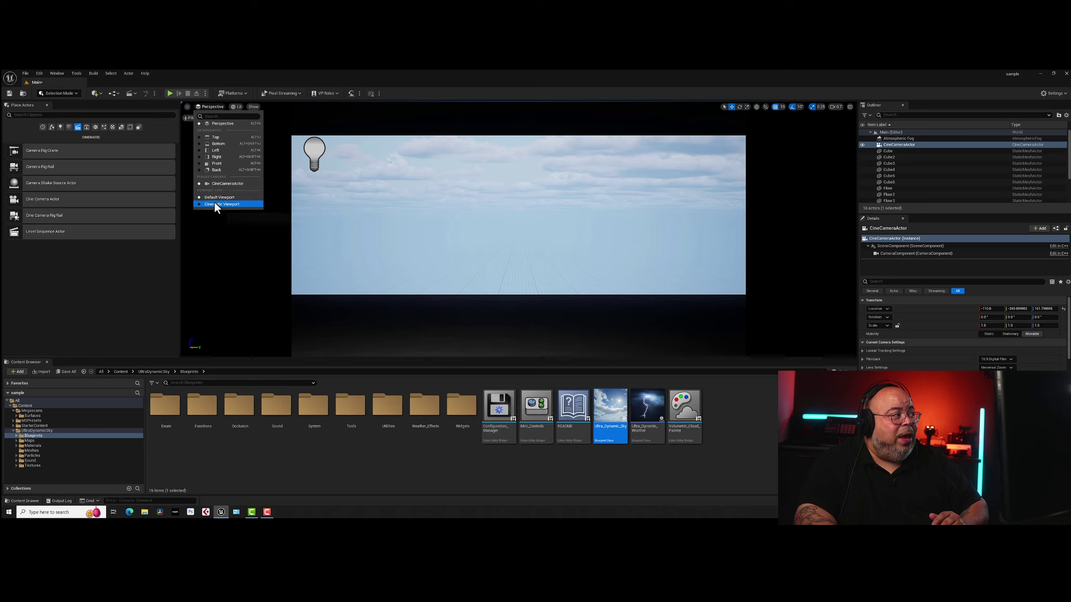
left_click(217, 204)
left_click(213, 108)
left_click(221, 198)
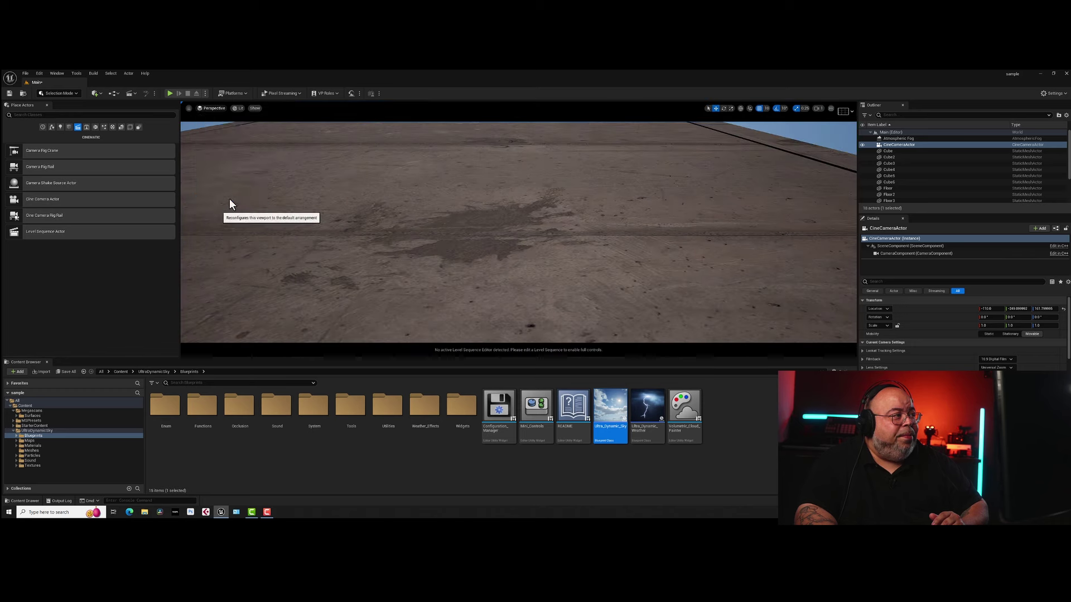
right_click_drag(395, 221, 413, 146)
middle_click_drag(395, 220, 395, 262)
scroll(395, 221, "up", 4)
scroll(394, 220, "down", 5)
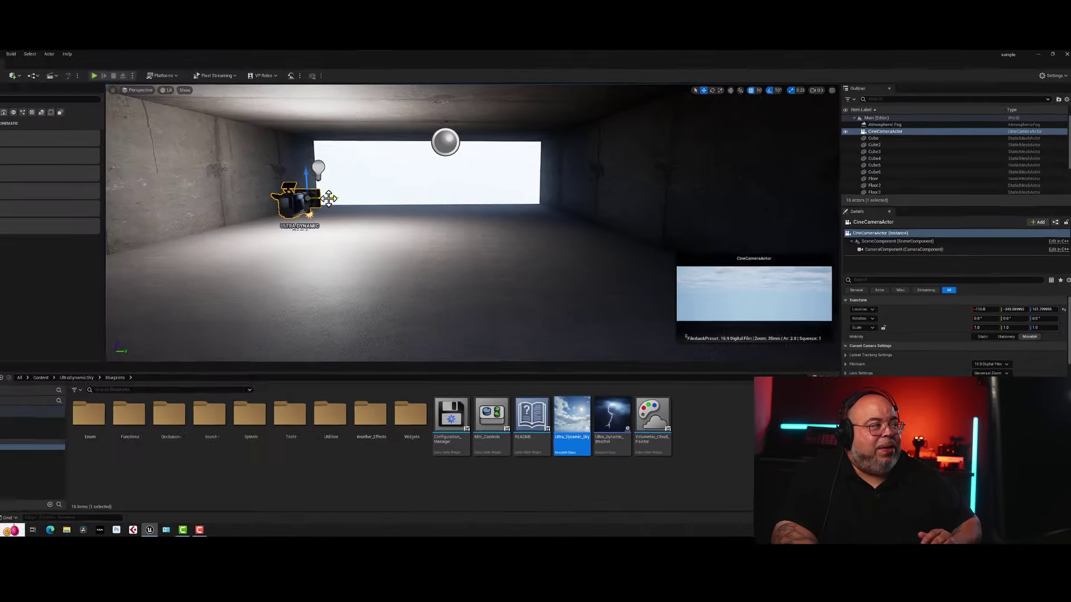
Shift the cine camera toward the opening's centre and set Filmback to Full Frame DSLR, lens to 30mm Prime f/1.4 and crop to 2.39.
left_click_drag(123, 168, 196, 167)
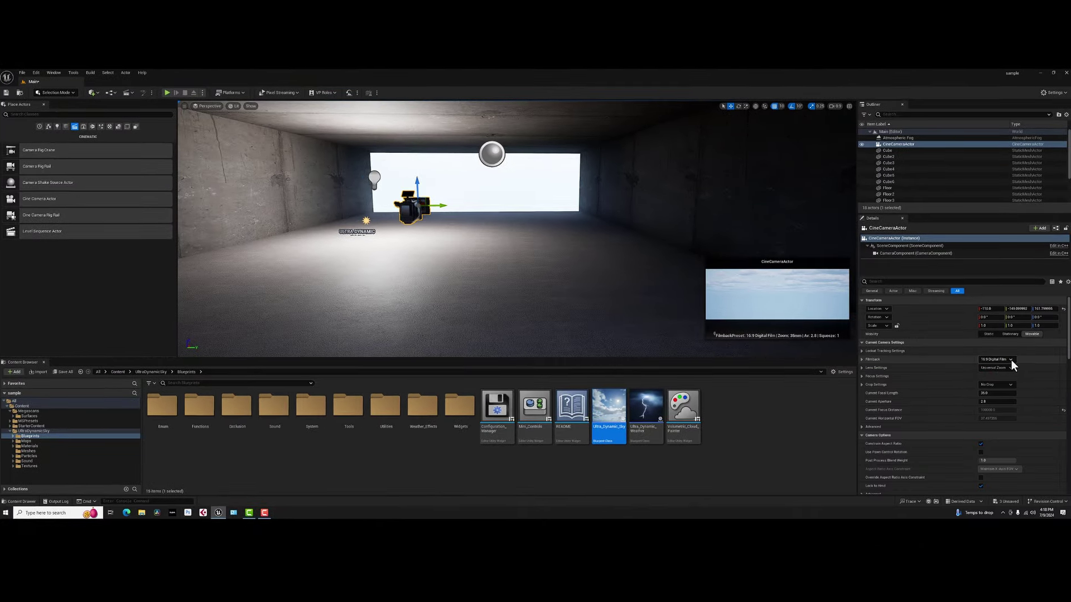
left_click(1011, 359)
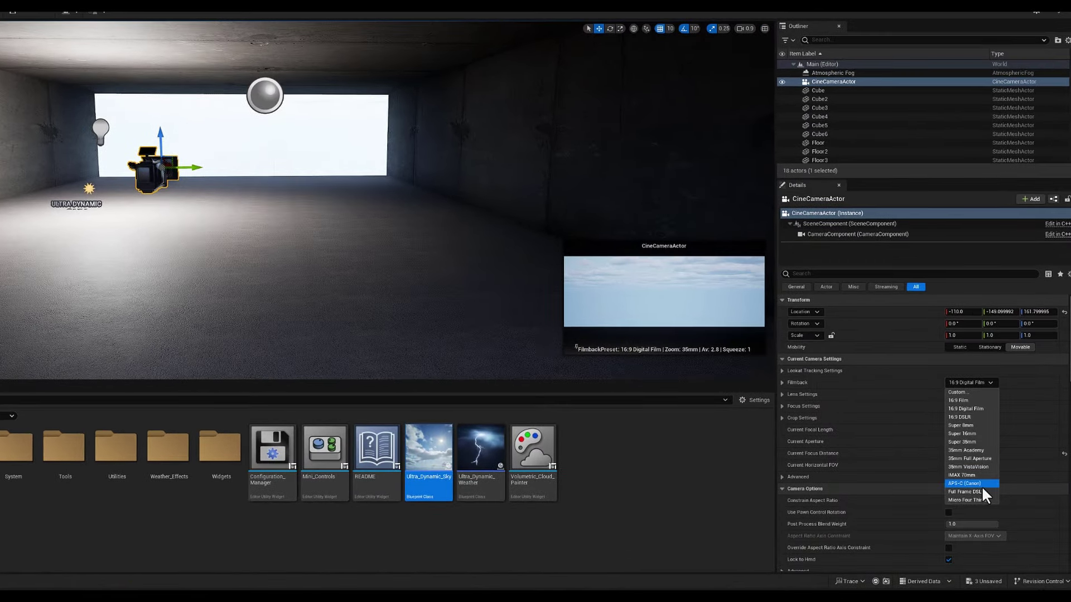
left_click(979, 491)
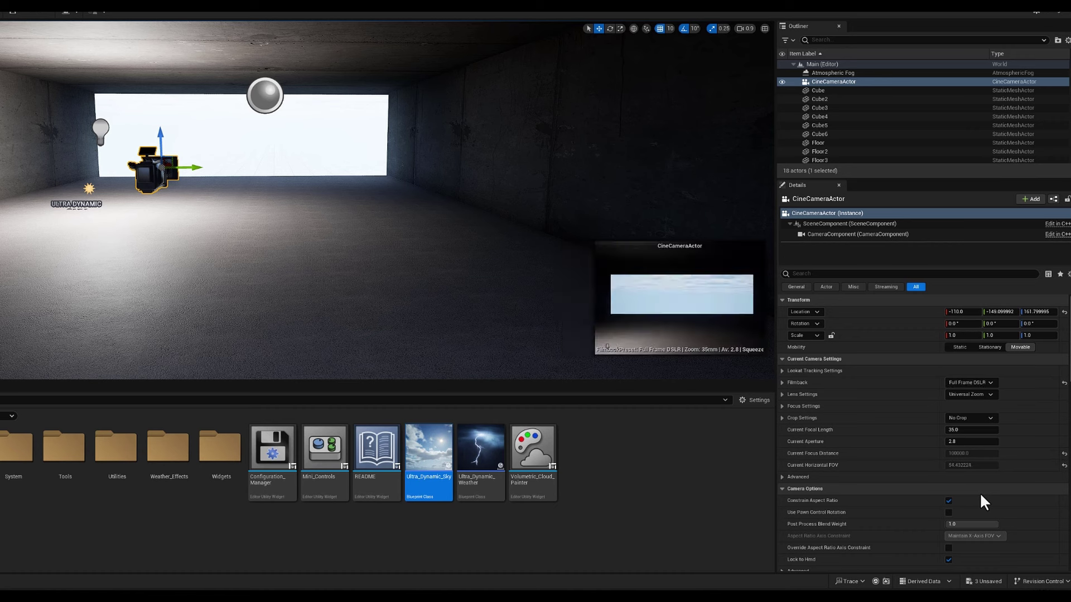
left_click(987, 394)
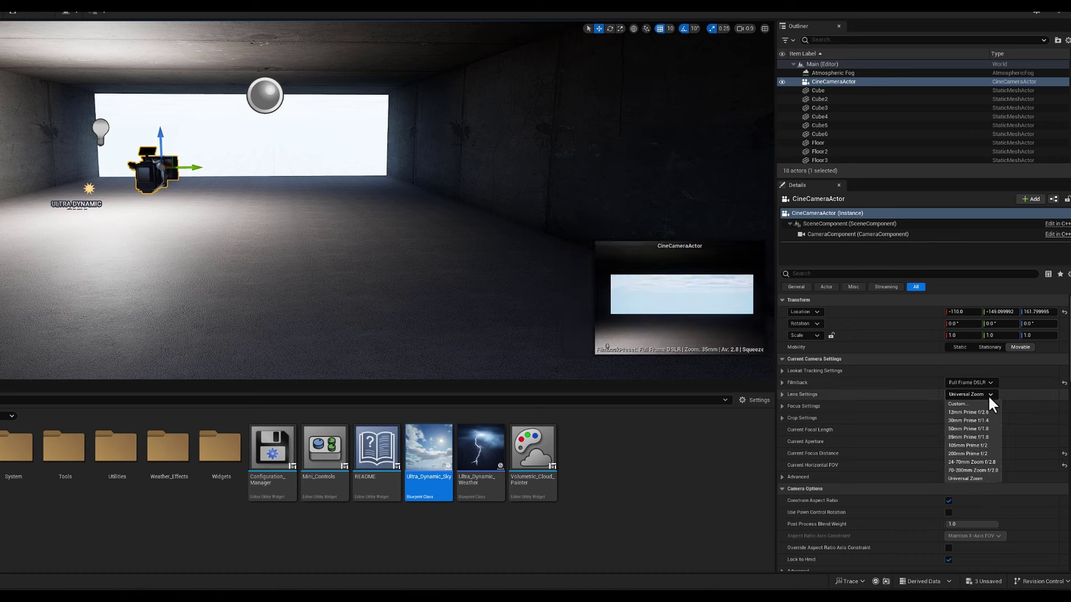
left_click(975, 421)
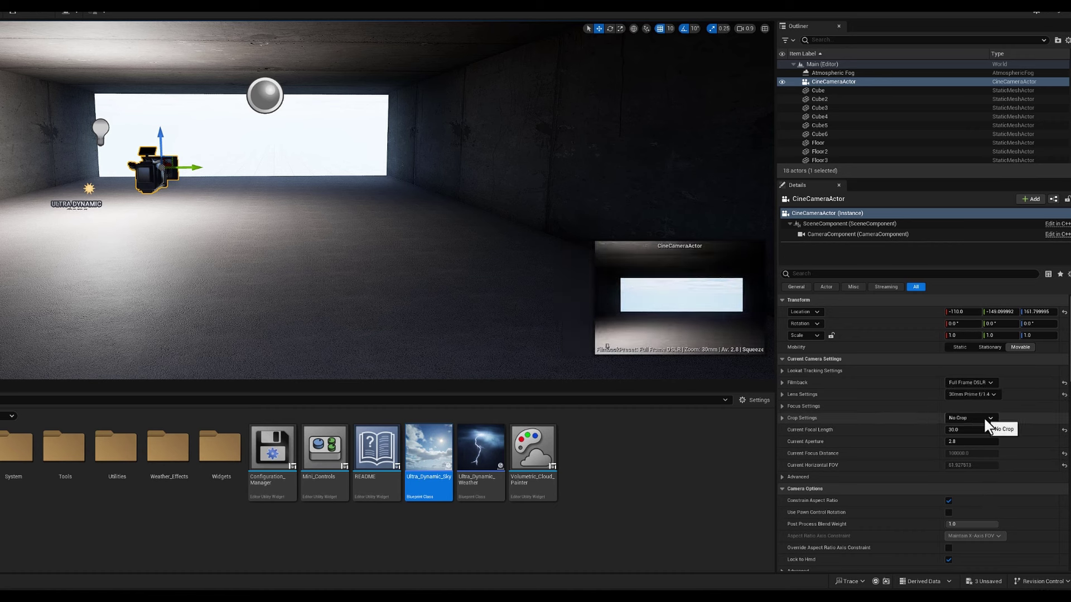
left_click(982, 417)
left_click(970, 452)
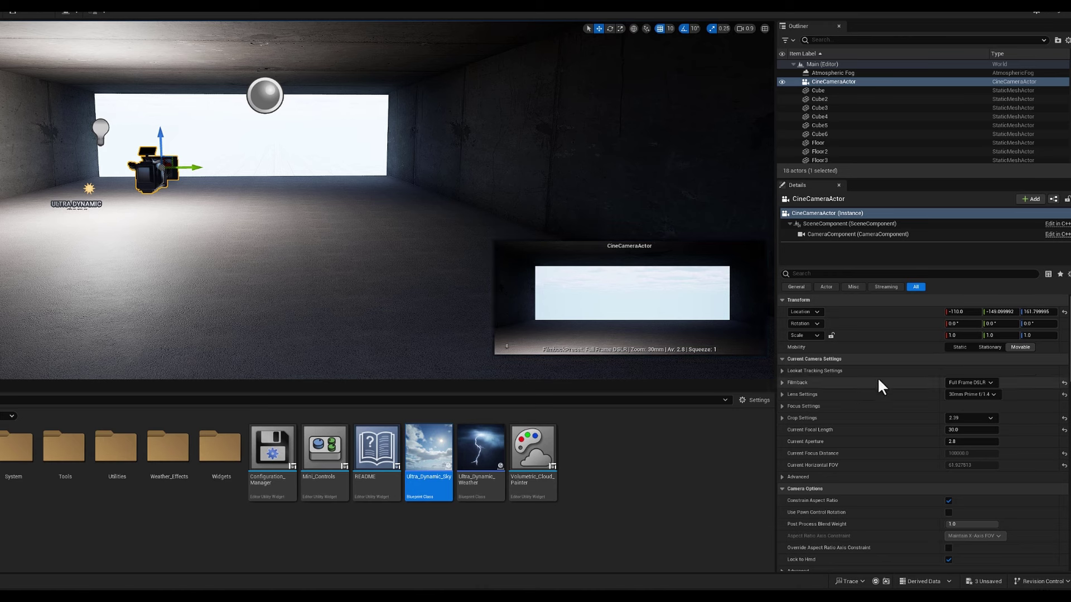
Centre the cine camera on the opening and pull it far back so its preview frames the room's walls, floor and ceiling.
left_click_drag(996, 312, 952, 312)
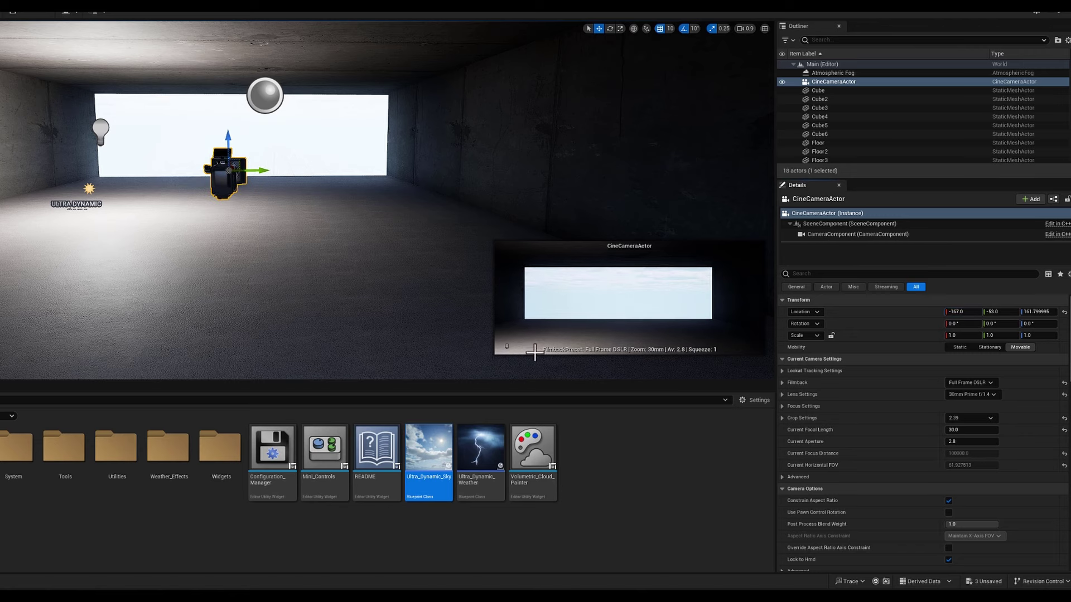
mouse_move(1035, 315)
left_mouse_down()
mouse_move(1016, 315)
mouse_move(1048, 315)
left_mouse_up()
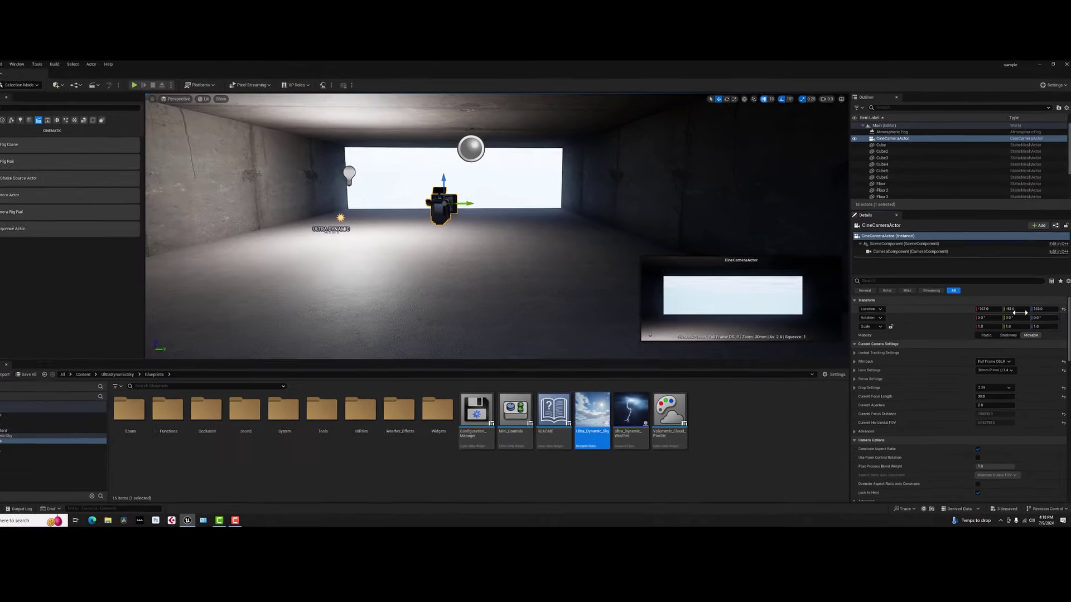
mouse_move(965, 313)
left_mouse_down()
mouse_move(898, 313)
mouse_move(1031, 309)
mouse_move(937, 308)
mouse_move(979, 308)
left_mouse_up()
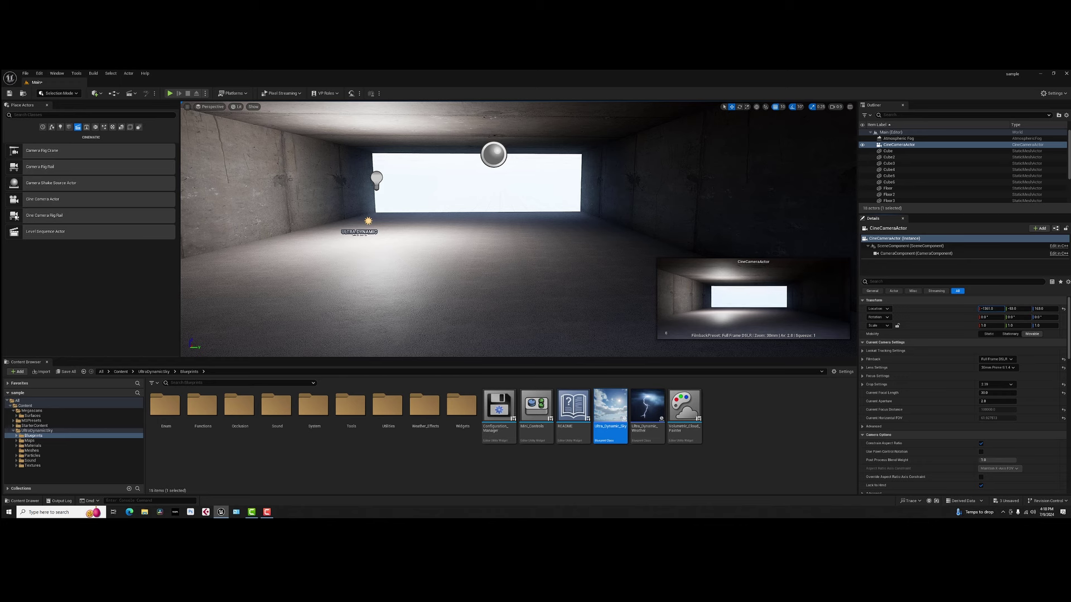
Select the Ultra_Dynamic_Sky actor in the room and pick its Sun Target widget.
scroll(506, 255, "up", 2)
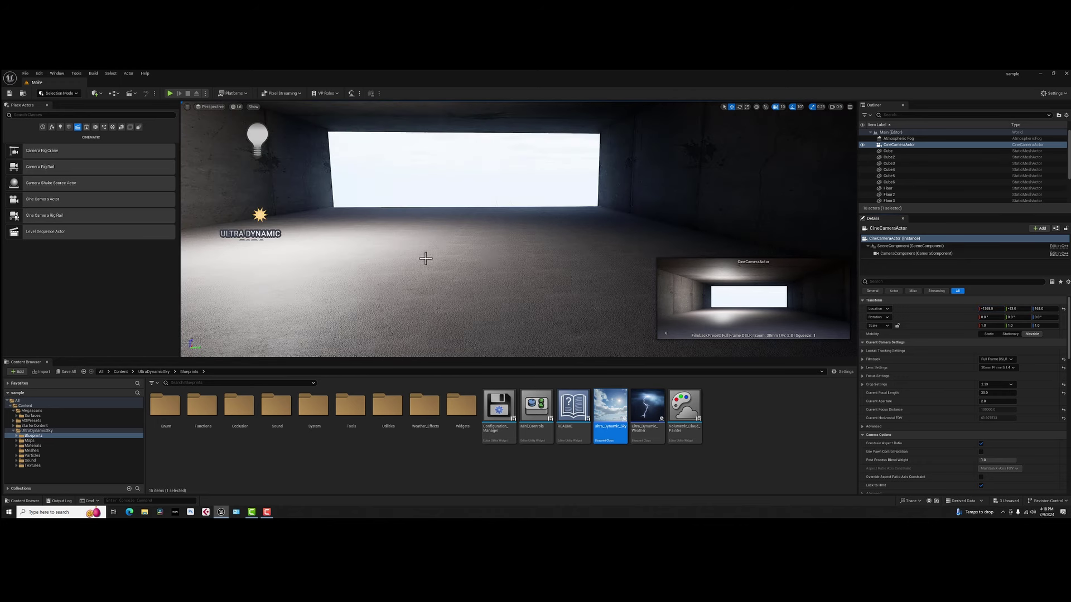
scroll(426, 256, "up", 2)
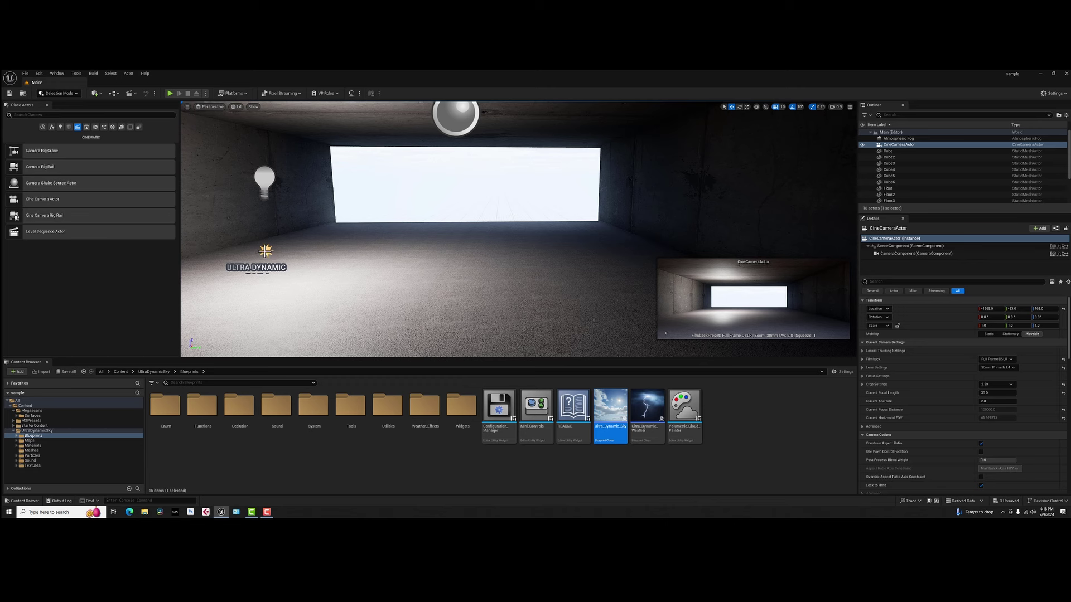
left_click(266, 250)
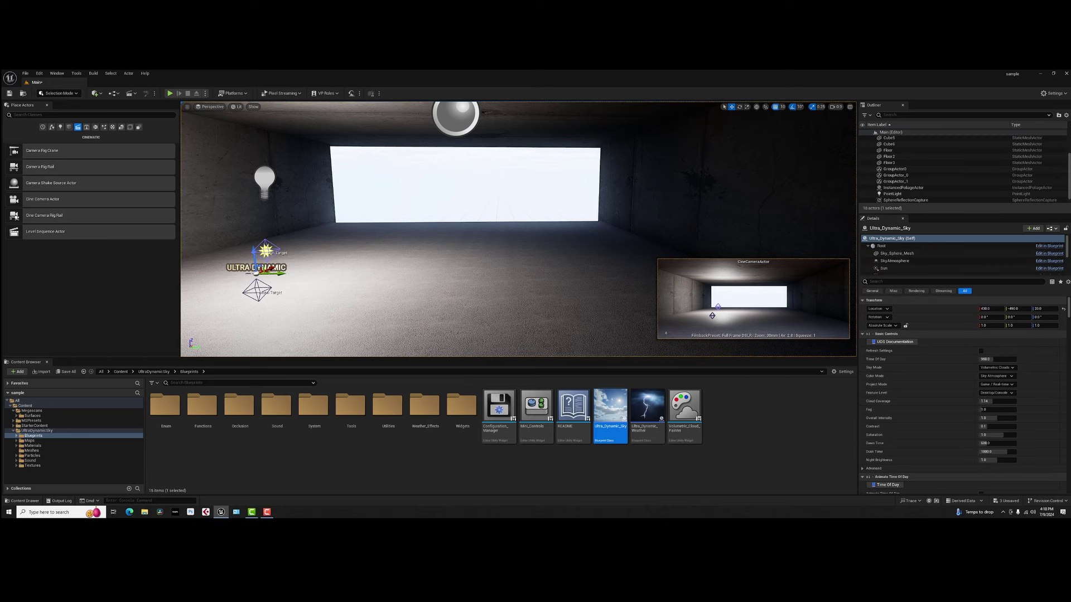
left_click(315, 248)
left_click(254, 261)
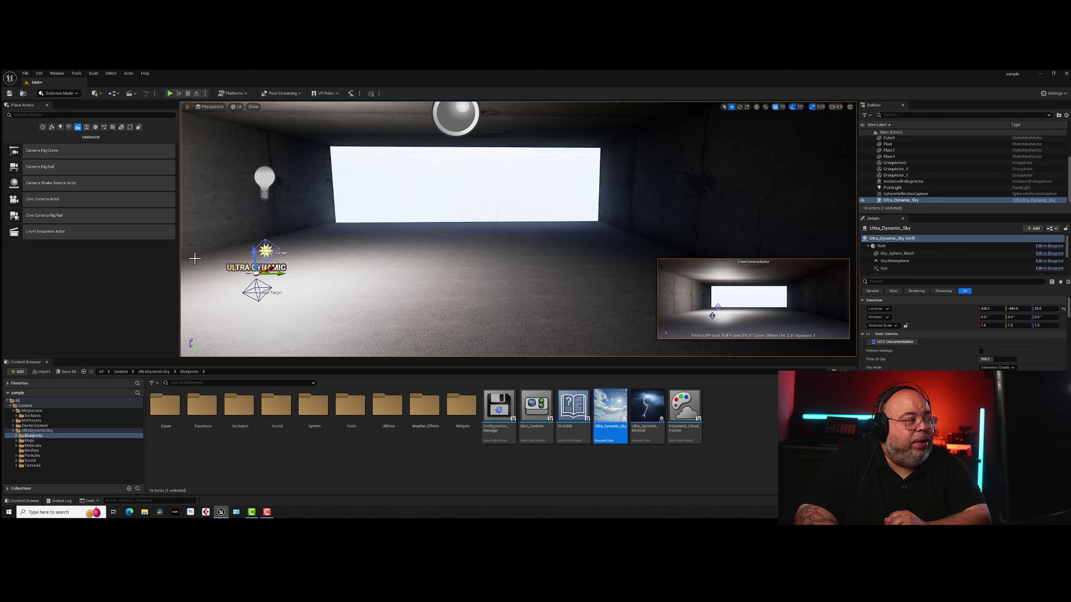
left_click(266, 250)
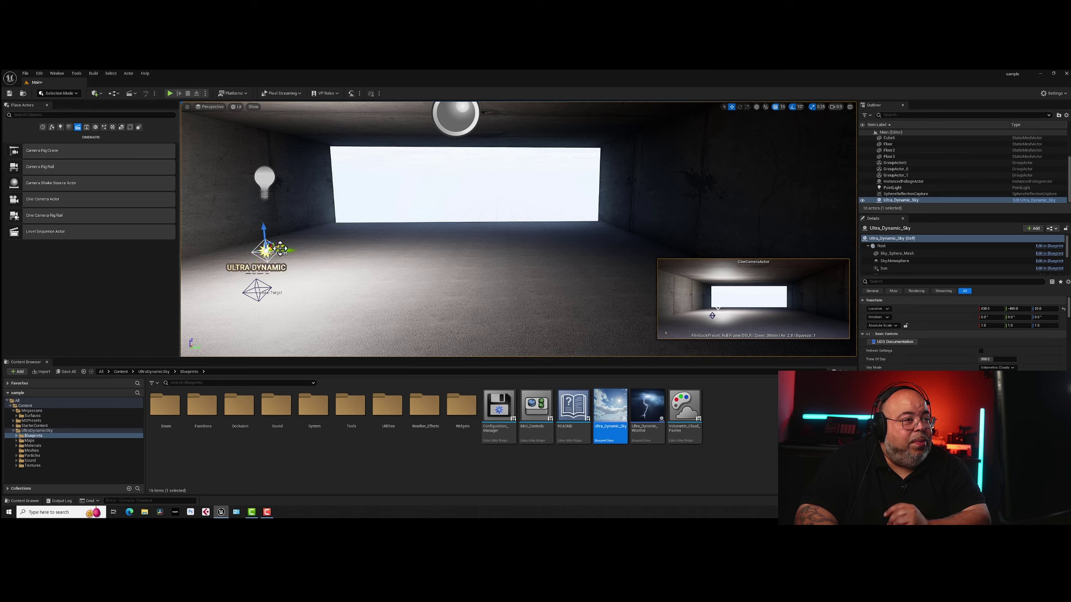
Filter the sky's properties for "sun", enable Manually Position Sun Target, and clear the filter.
left_click(876, 282)
type("sun")
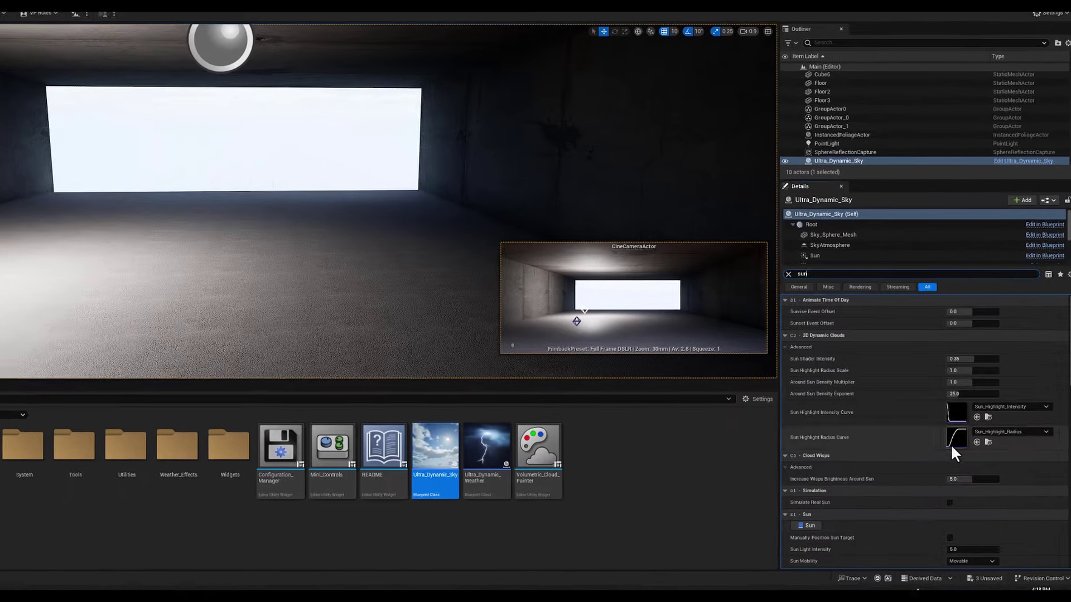
scroll(992, 448, "down", 3)
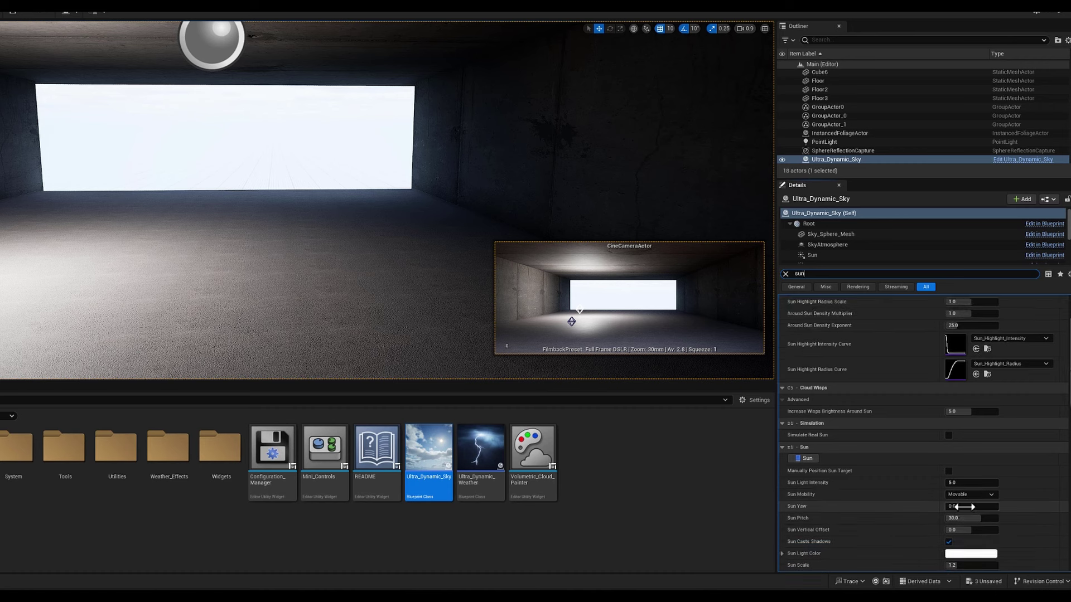
scroll(948, 490, "down", 2)
mouse_move(791, 430)
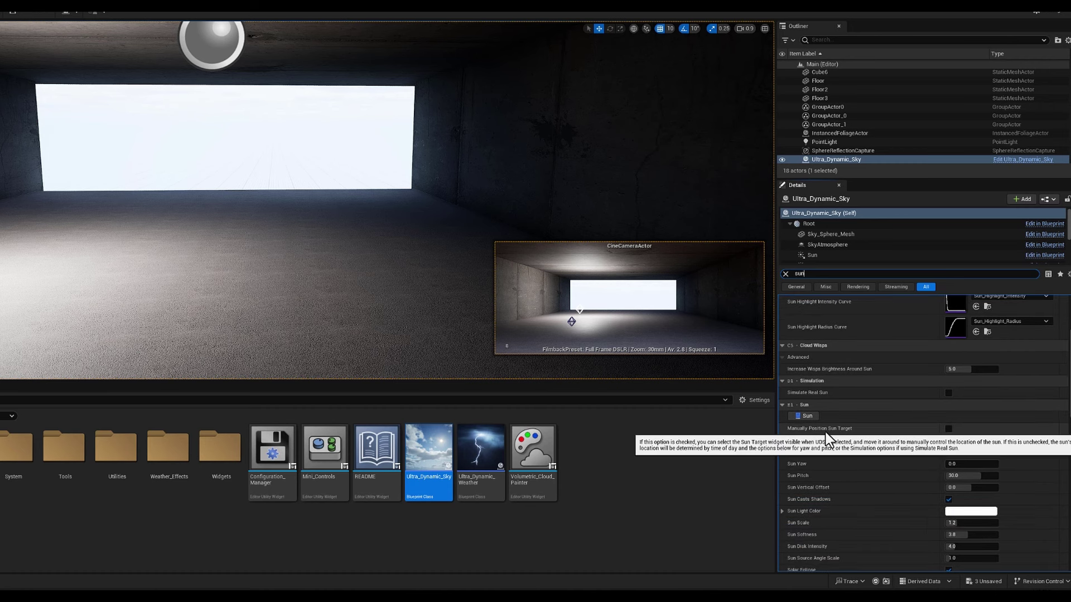
left_click(947, 429)
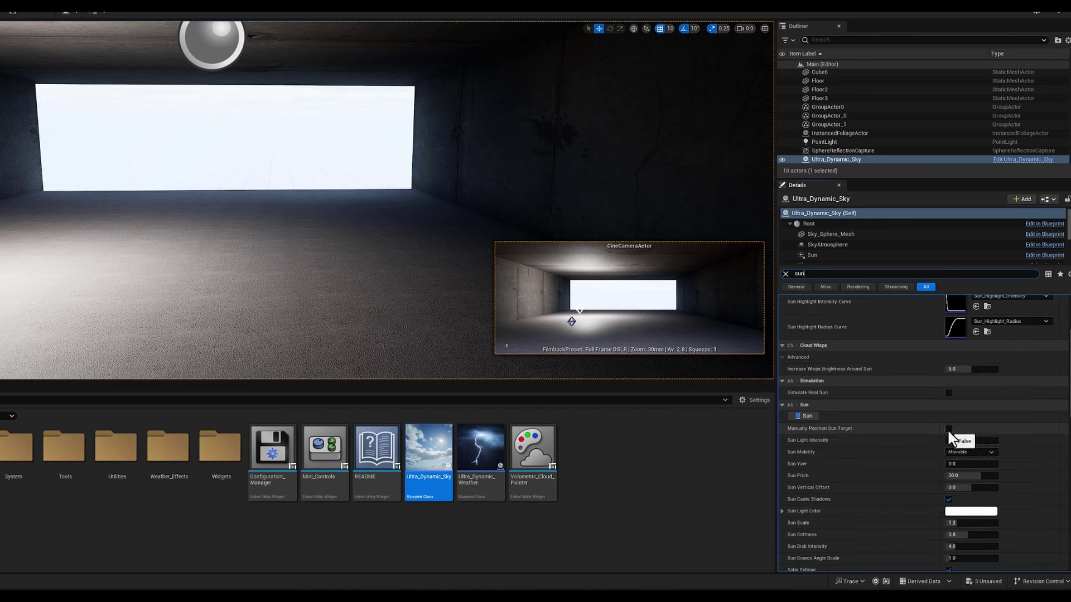
scroll(1029, 426, "up", 1)
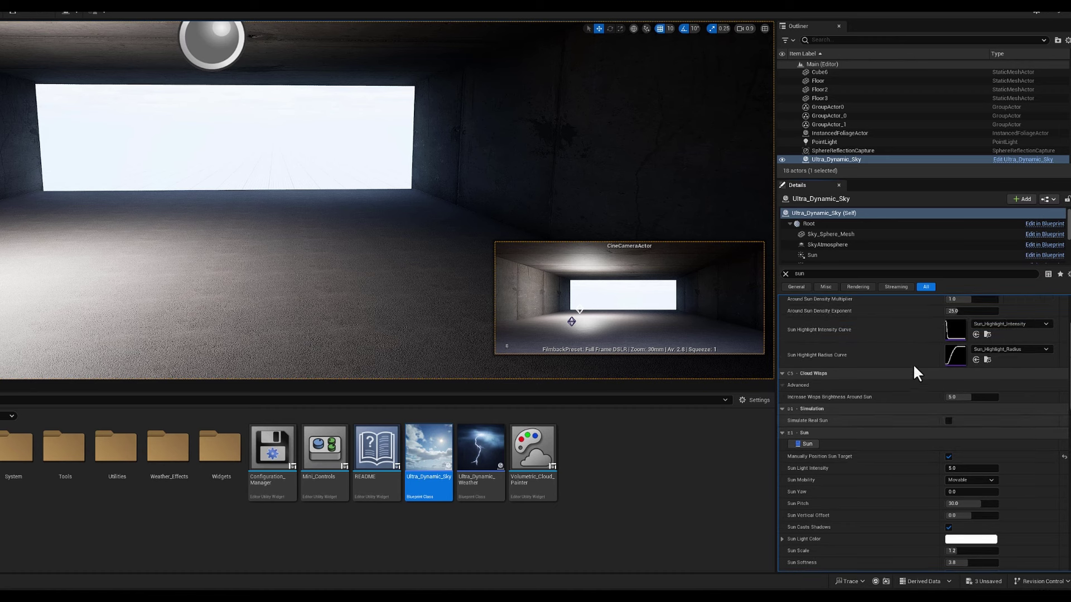
left_click(785, 273)
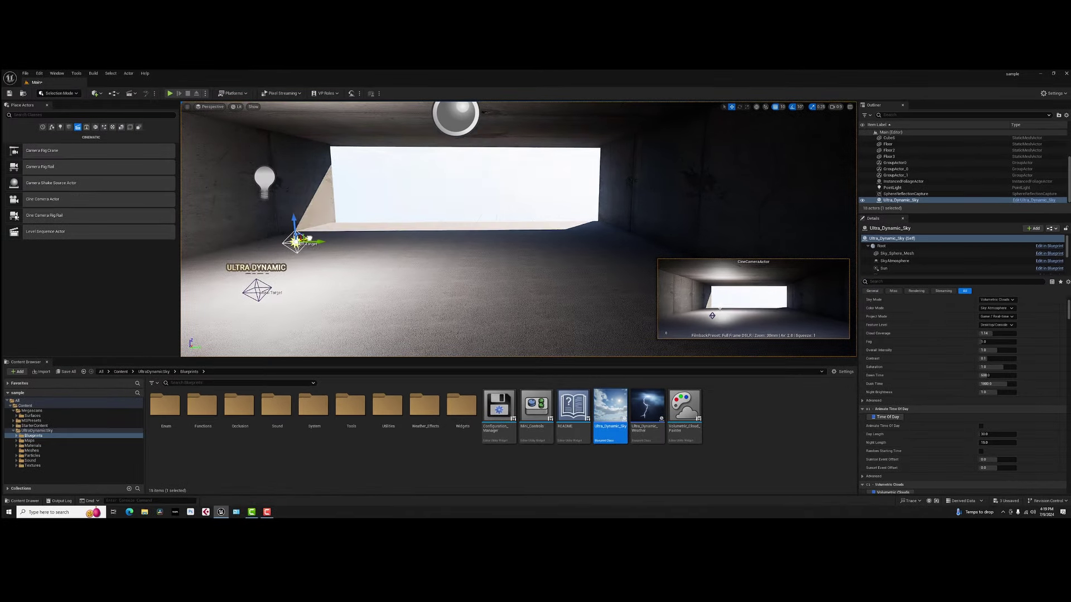
Move the Sun Target so a low sunset sun sits in the opening and casts orange light across the floor and side wall.
left_click_drag(326, 233, 624, 206)
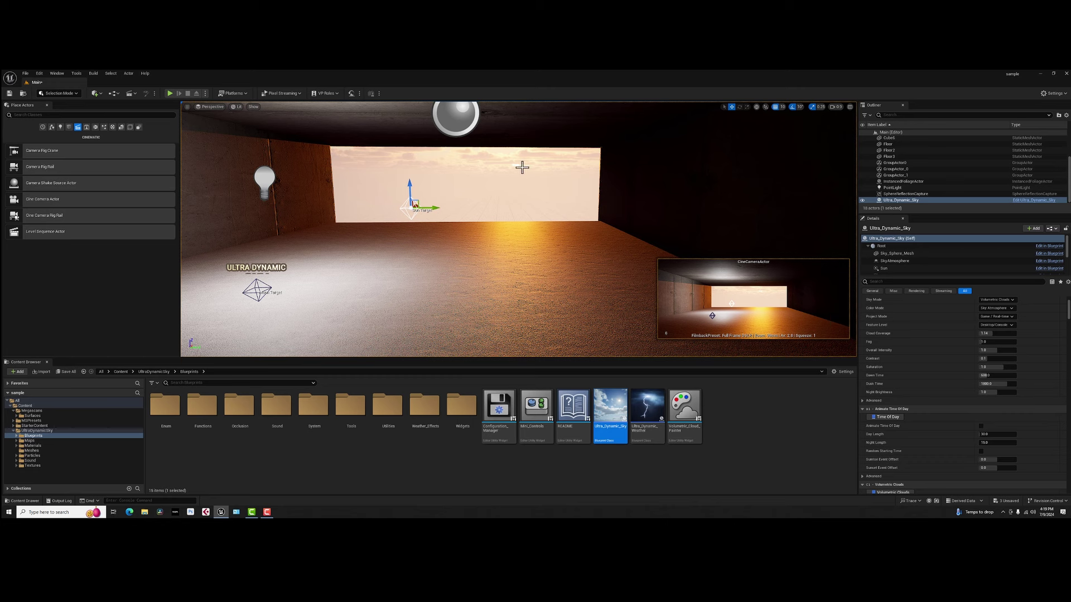
left_click_drag(408, 182, 412, 209)
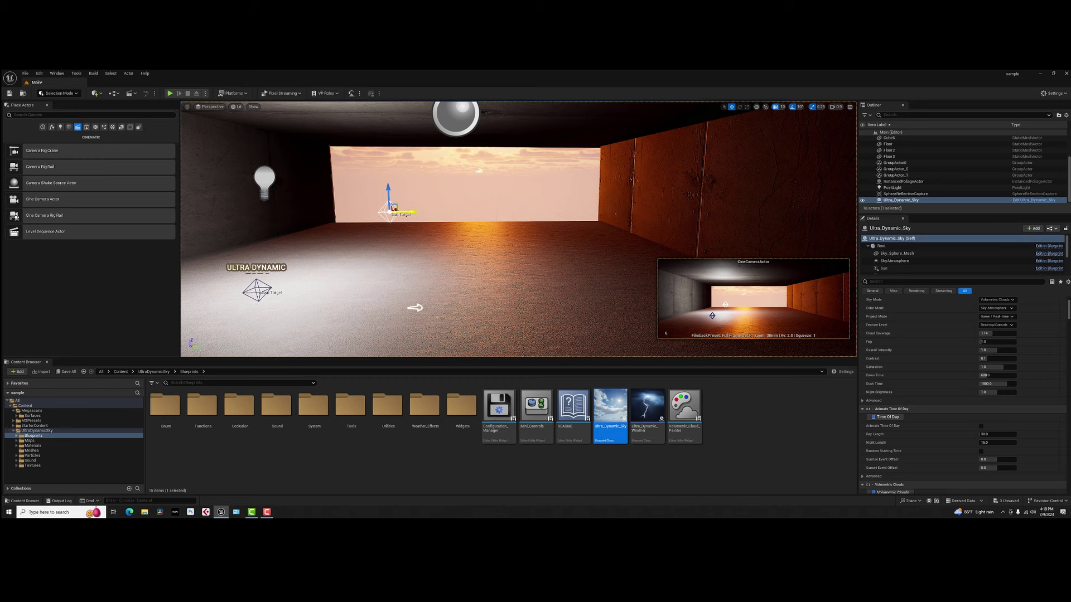
mouse_move(274, 183)
left_mouse_down()
mouse_move(270, 192)
mouse_move(282, 188)
left_mouse_up()
mouse_move(413, 221)
middle_mouse_down()
mouse_move(446, 207)
mouse_move(410, 222)
mouse_move(369, 196)
mouse_move(397, 174)
mouse_move(375, 175)
mouse_move(401, 188)
middle_mouse_up()
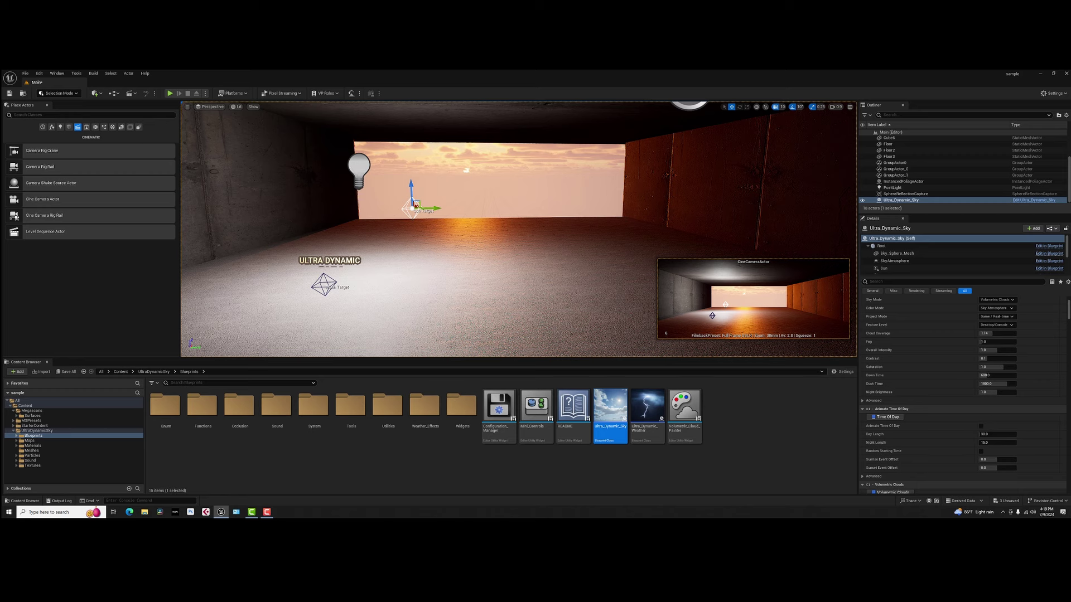
Delete the point light beside the opening so that only the sky lights the room.
left_click(359, 167)
left_click_drag(377, 172, 371, 171)
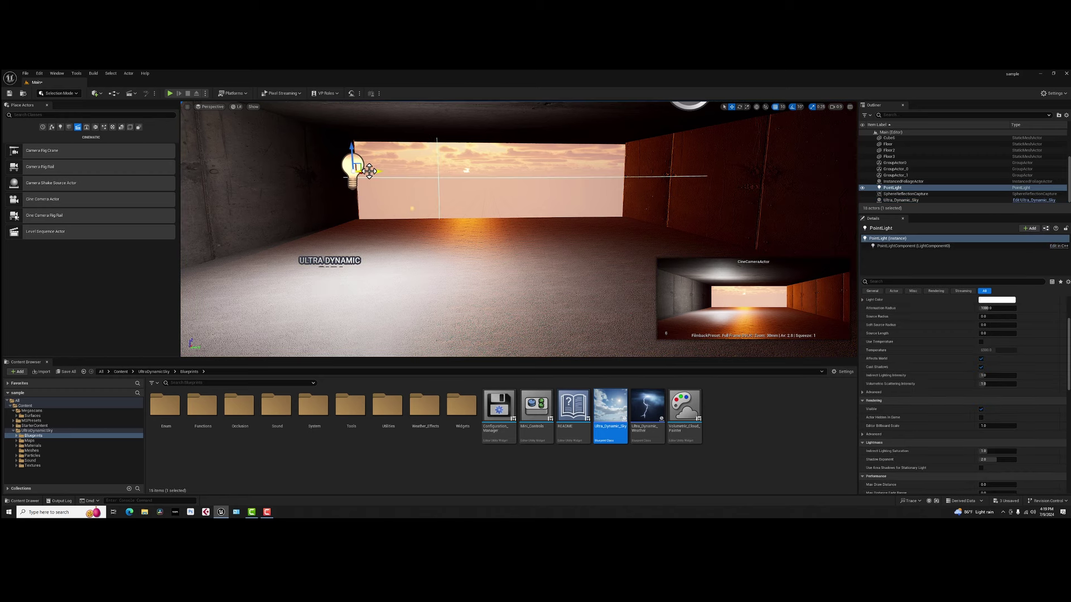
key("Delete")
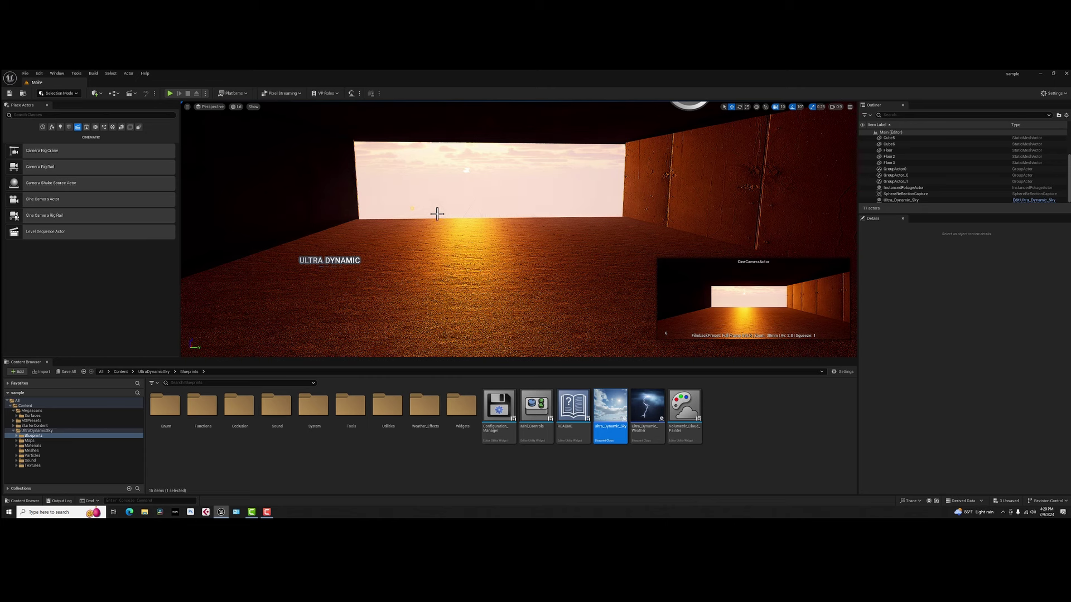
Set Ultra_Dynamic_Sky's Cloud Coverage to about 1.2 and lower its Overall Intensity to about 0.2.
left_click(900, 201)
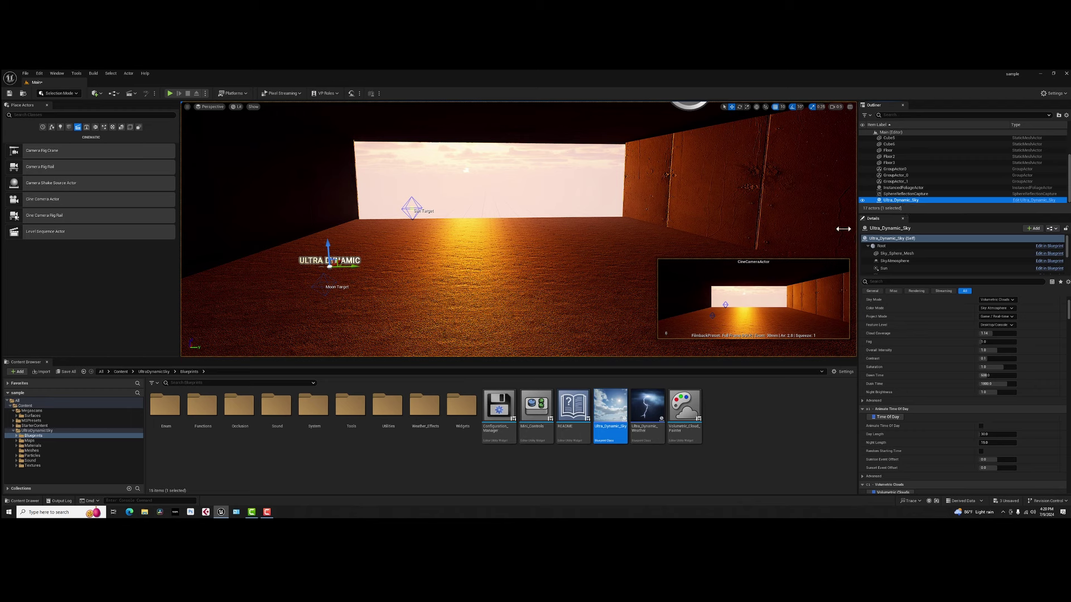
mouse_move(528, 232)
right_mouse_down()
mouse_move(519, 234)
mouse_move(528, 228)
right_mouse_up()
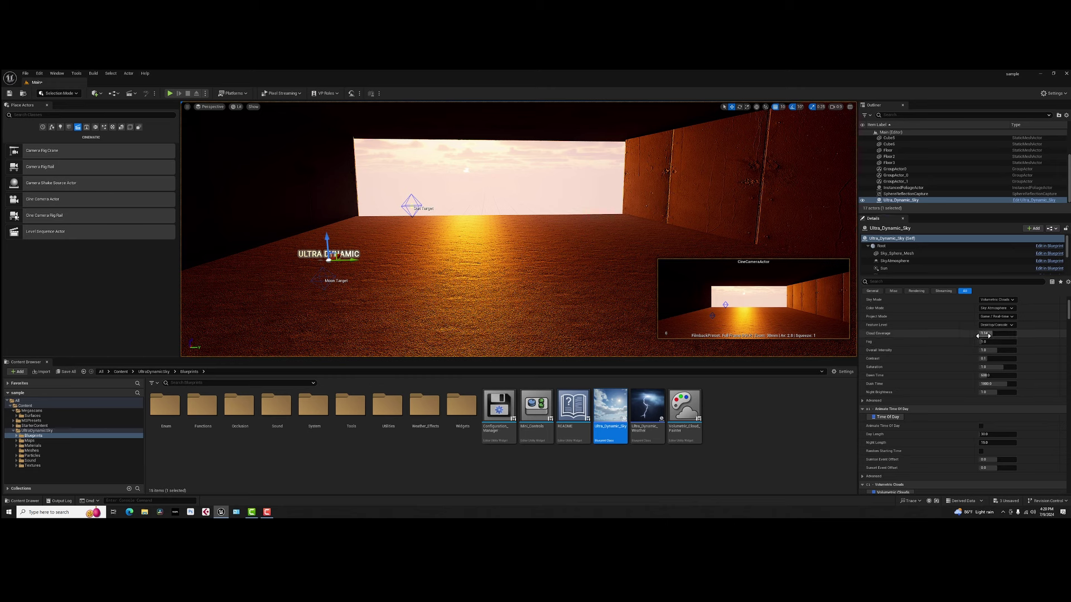
left_click_drag(991, 333, 996, 333)
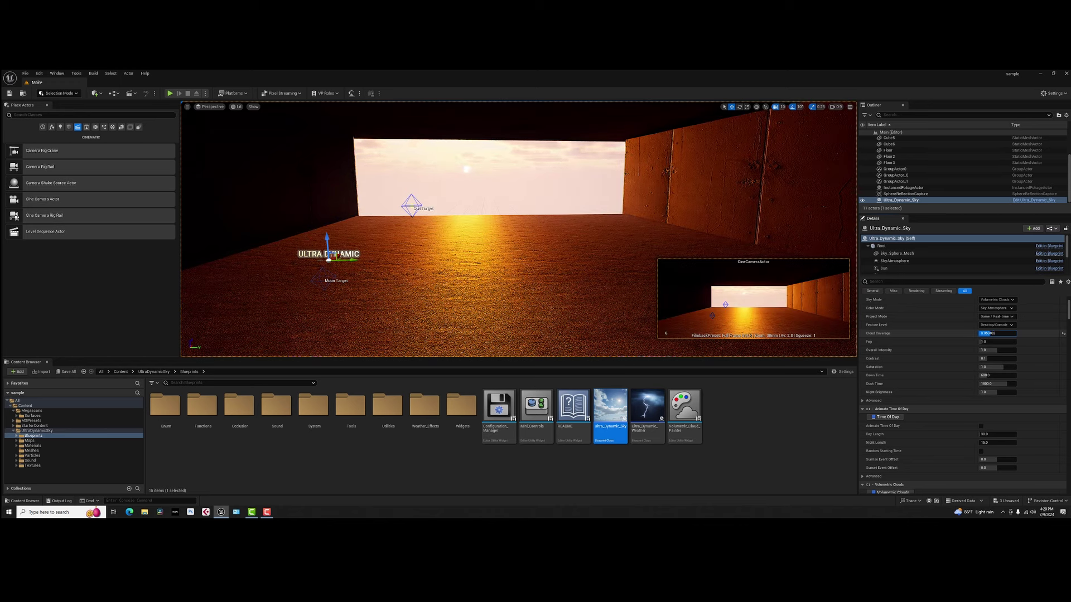
left_click_drag(997, 333, 998, 333)
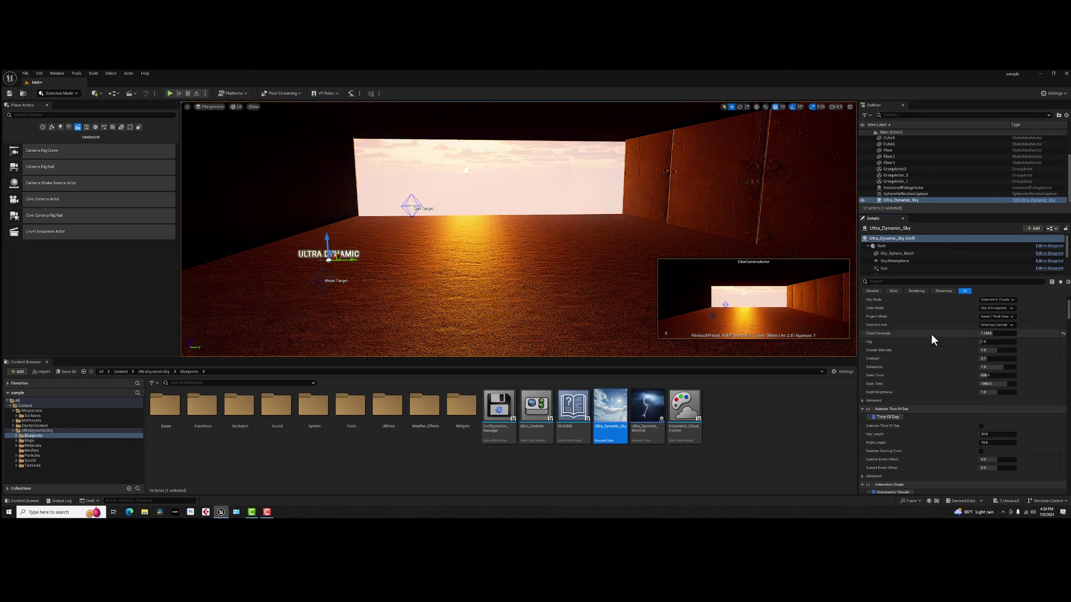
scroll(931, 333, "up", 4)
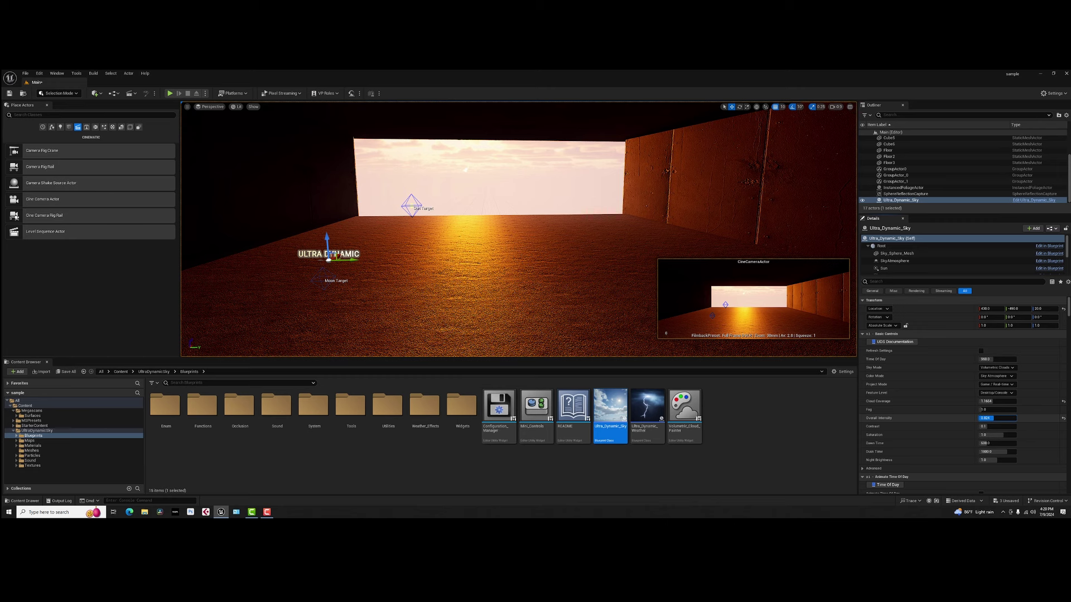
left_click_drag(993, 418, 983, 418)
left_click_drag(980, 418, 981, 418)
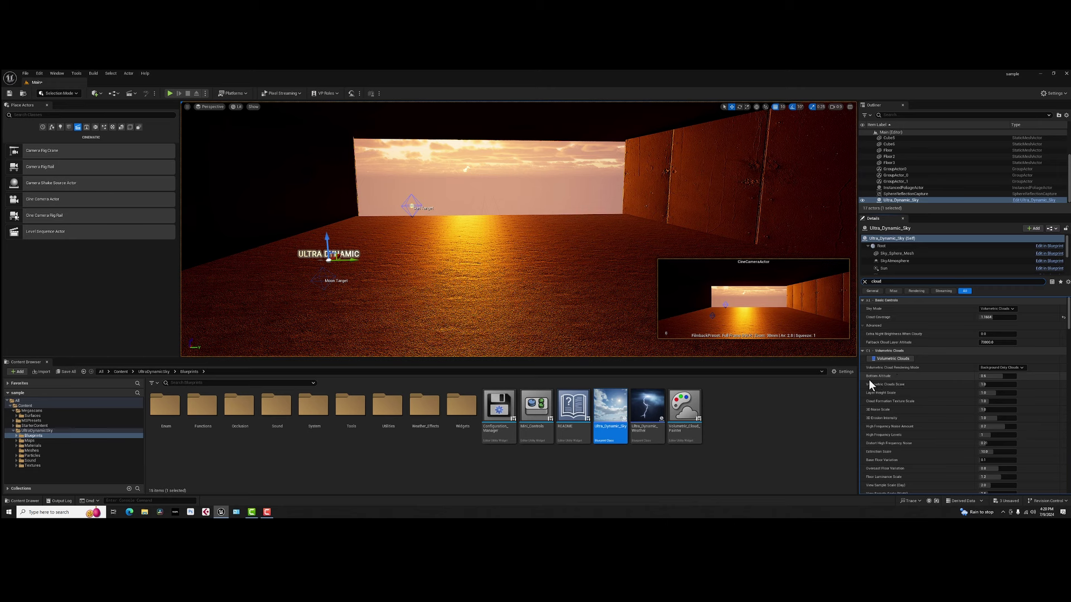
Lower the volumetric clouds' Bottom Altitude to just below zero so the clouds fill the opening, and clear the "cloud" property filter.
mouse_move(885, 377)
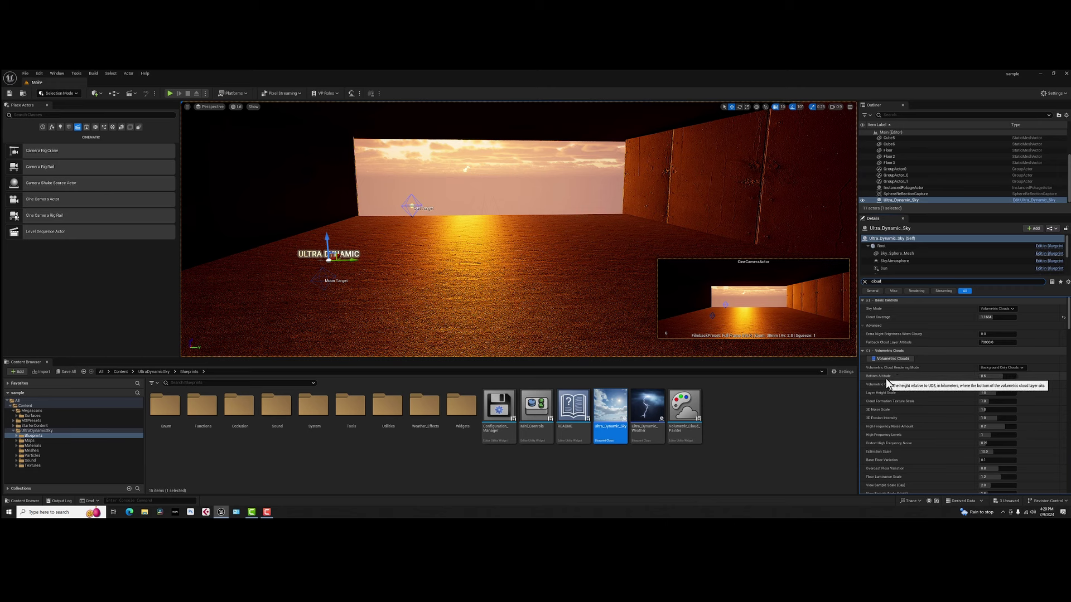
left_click_drag(1001, 376, 964, 376)
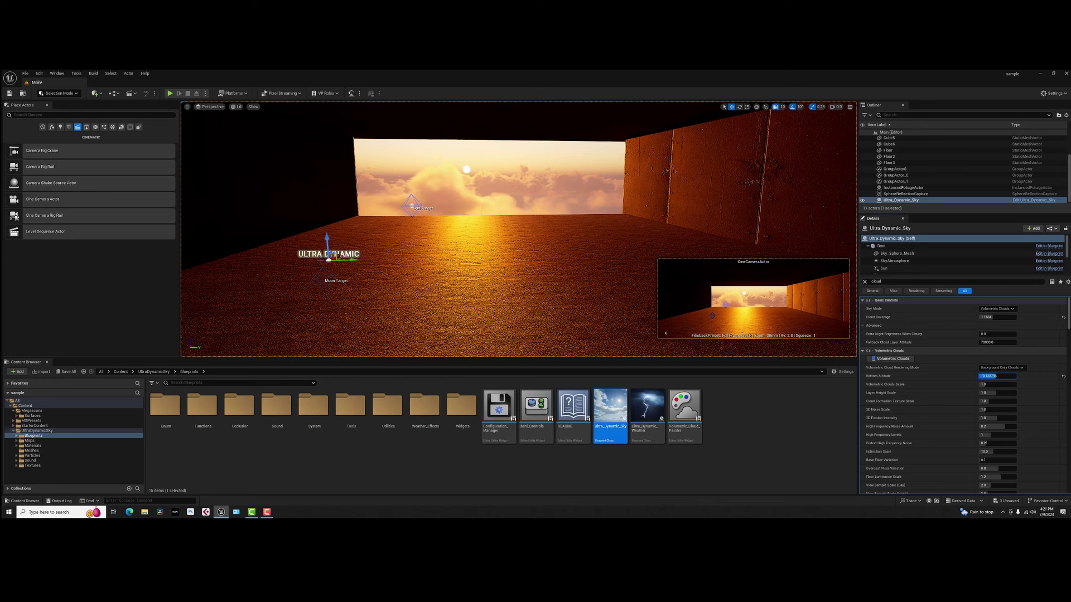
key("Return")
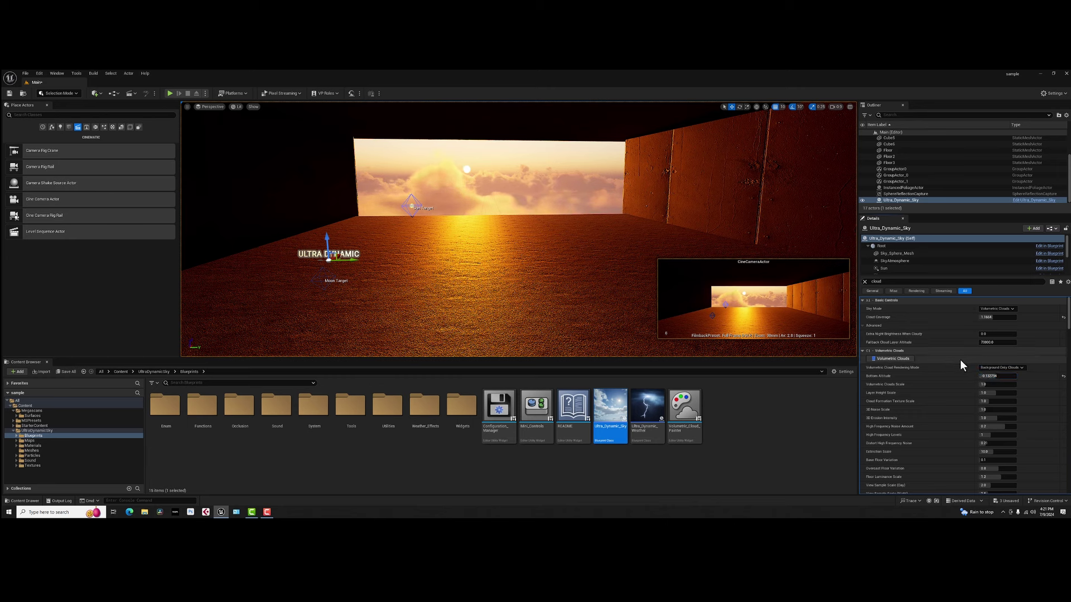
left_click(864, 282)
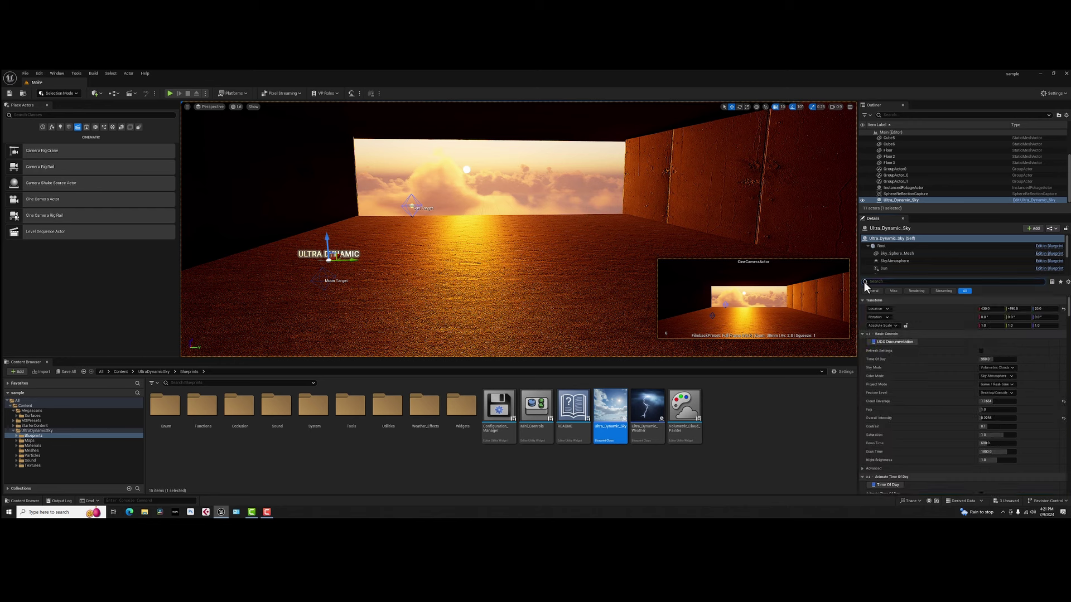
Fine-tune Ultra_Dynamic_Sky's Cloud Coverage to about 1.19 to reshape the clouds seen through the opening.
left_click(906, 201)
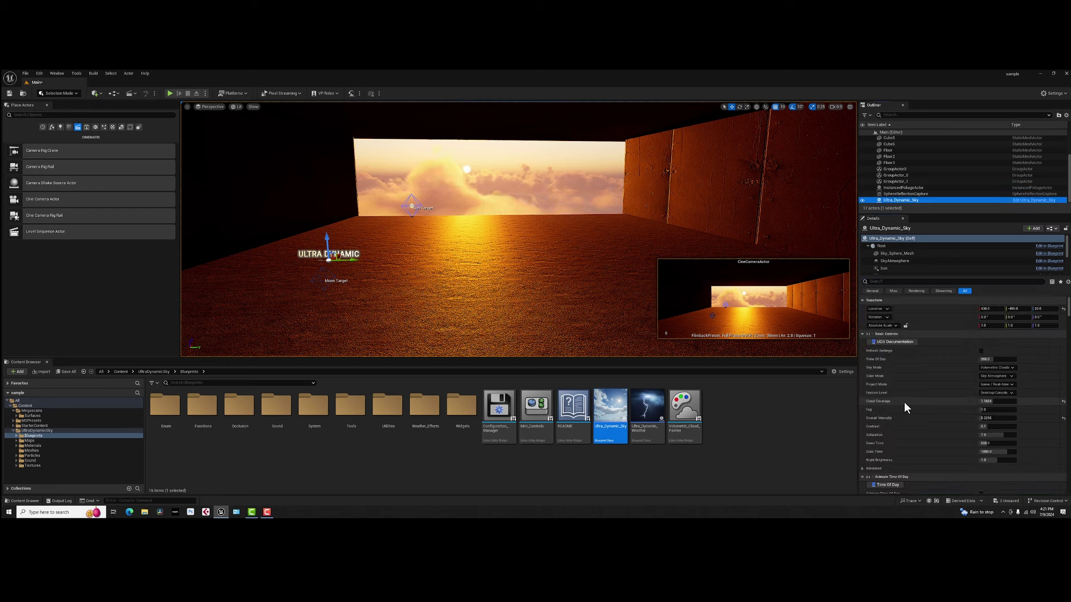
mouse_move(985, 400)
left_mouse_down()
mouse_move(965, 401)
mouse_move(998, 400)
mouse_move(988, 401)
left_mouse_up()
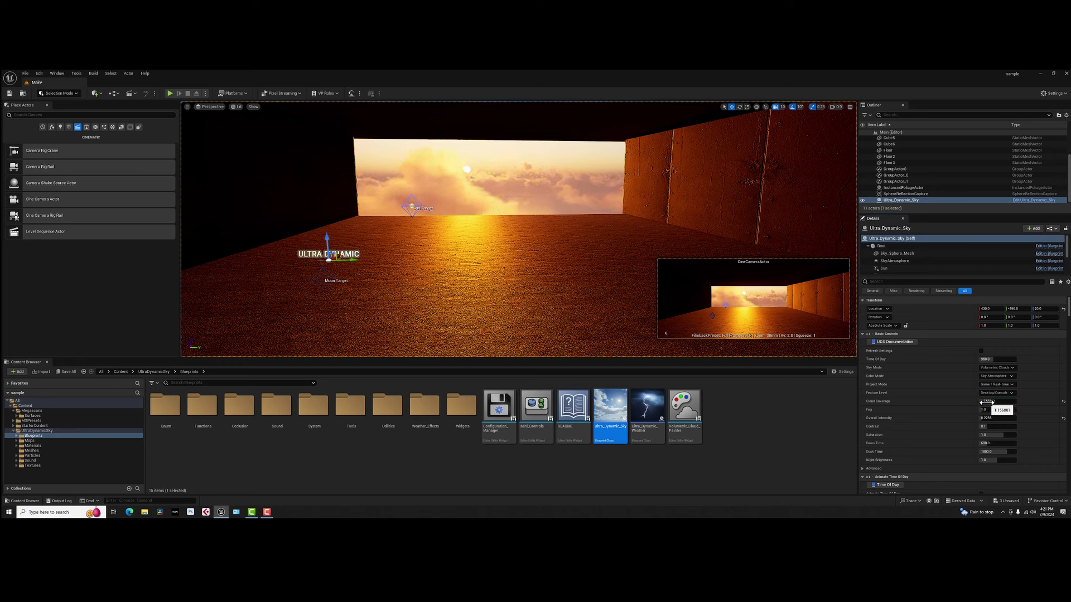
left_click_drag(988, 402, 988, 402)
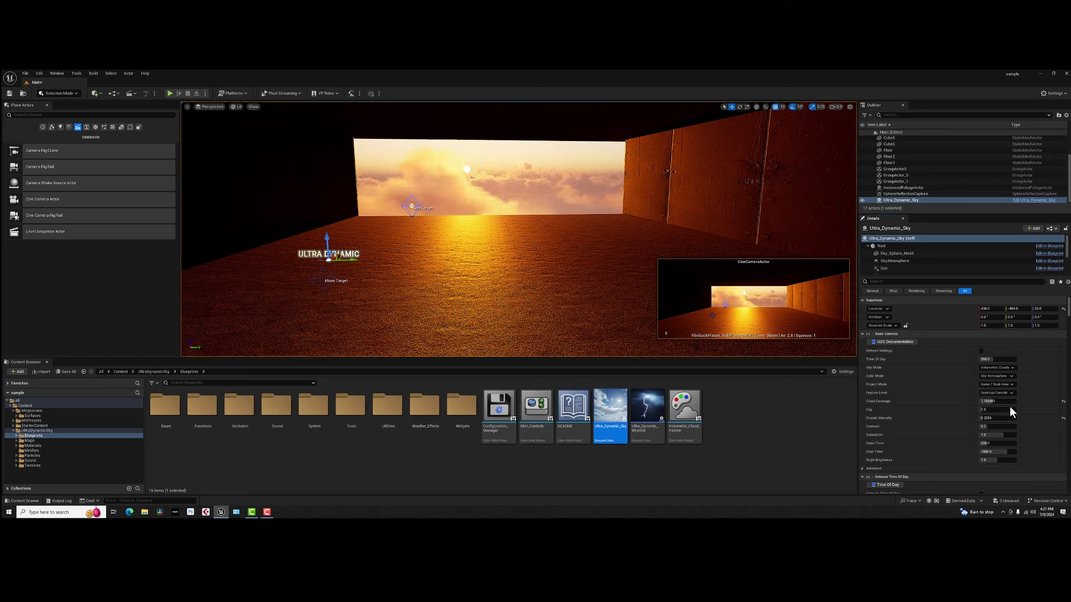
Filter the sky's properties by "cloud" and adjust the volumetric clouds' Layer Height Scale, Cloud Formation Texture Scale and 3D noise settings.
left_click(891, 281)
type("cl")
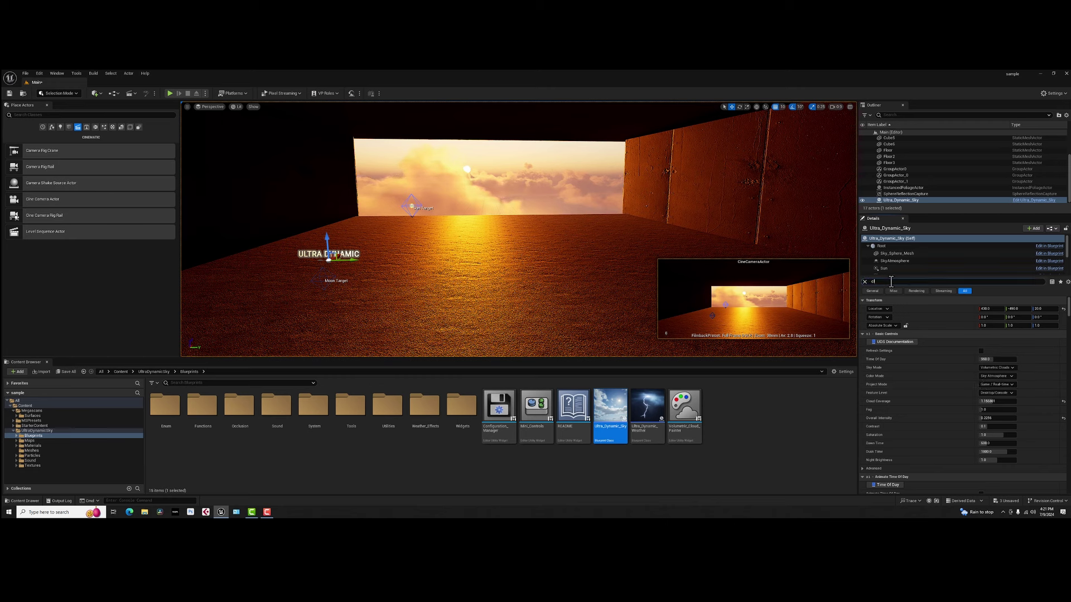
type("oud")
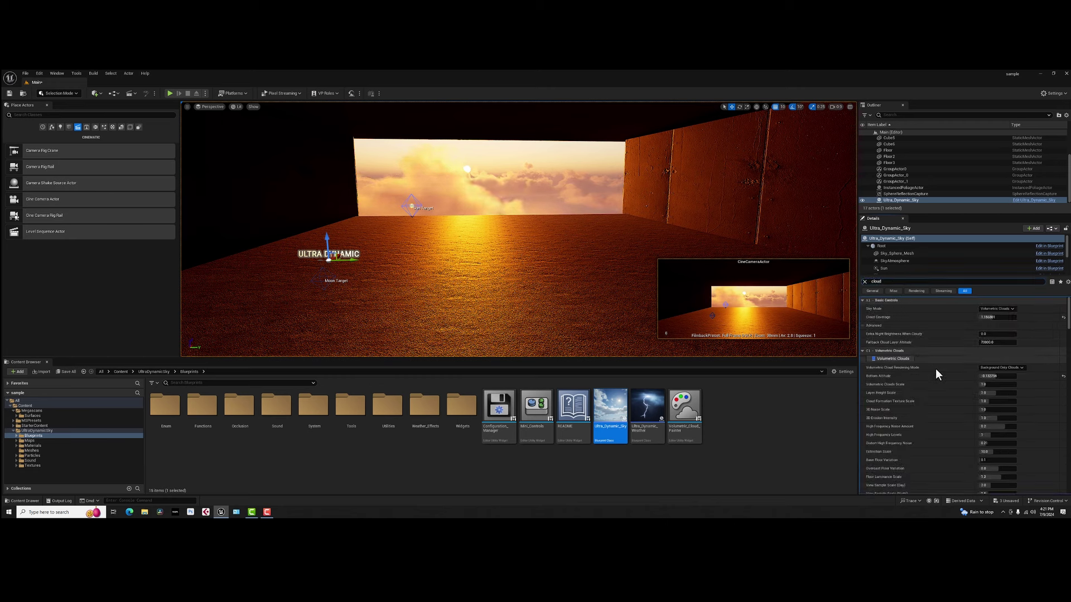
left_click_drag(987, 392, 977, 392)
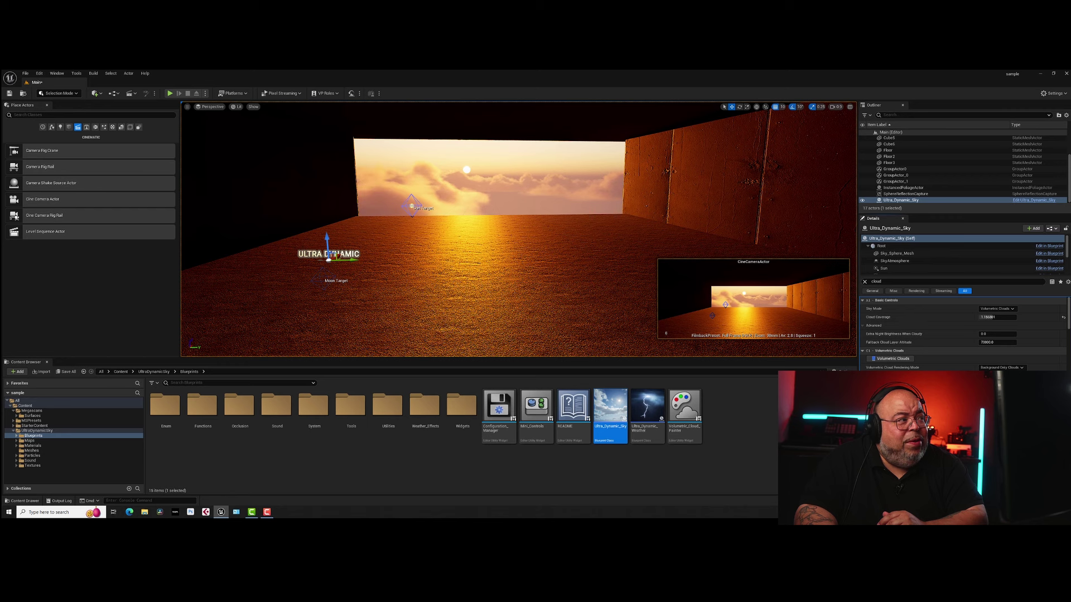
left_click_drag(992, 418, 1016, 418)
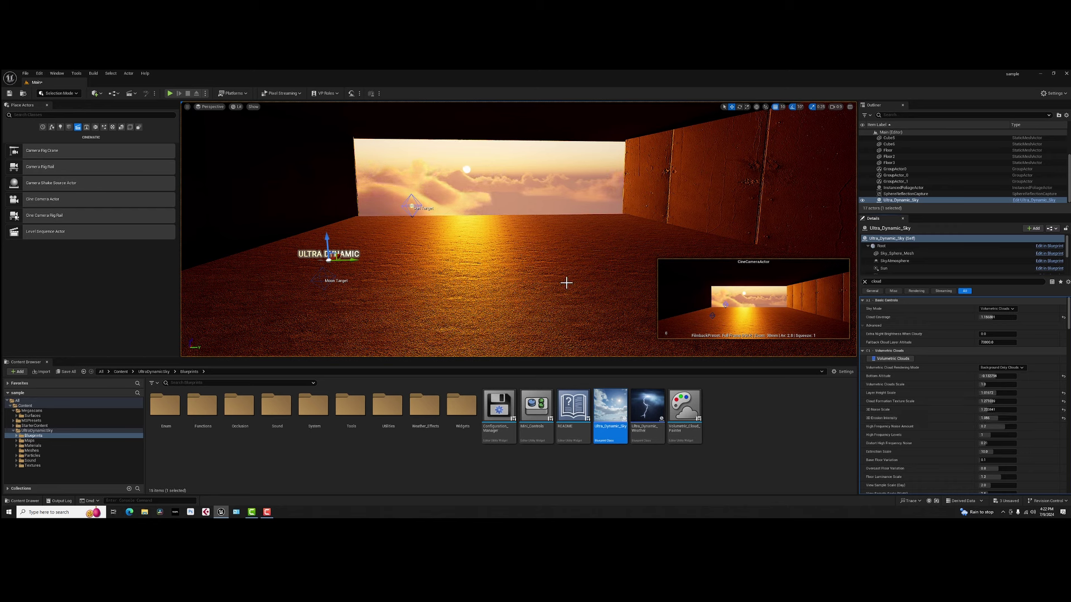
mouse_move(514, 231)
middle_mouse_down()
mouse_move(474, 221)
mouse_move(506, 219)
mouse_move(516, 229)
middle_mouse_up()
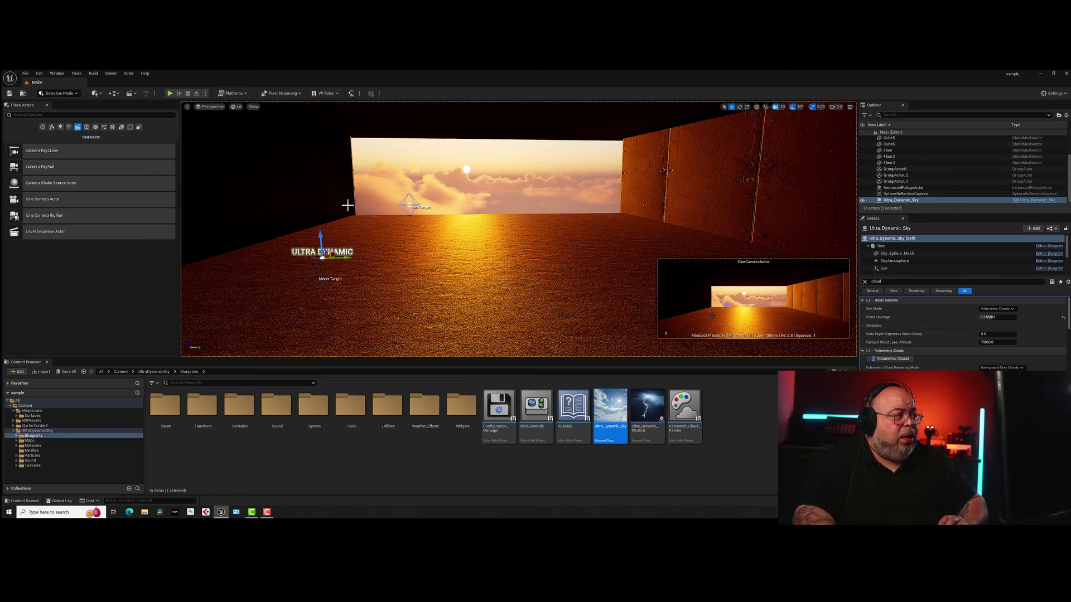
Create a new folder named "starz" inside the project's Content folder.
left_click(27, 406)
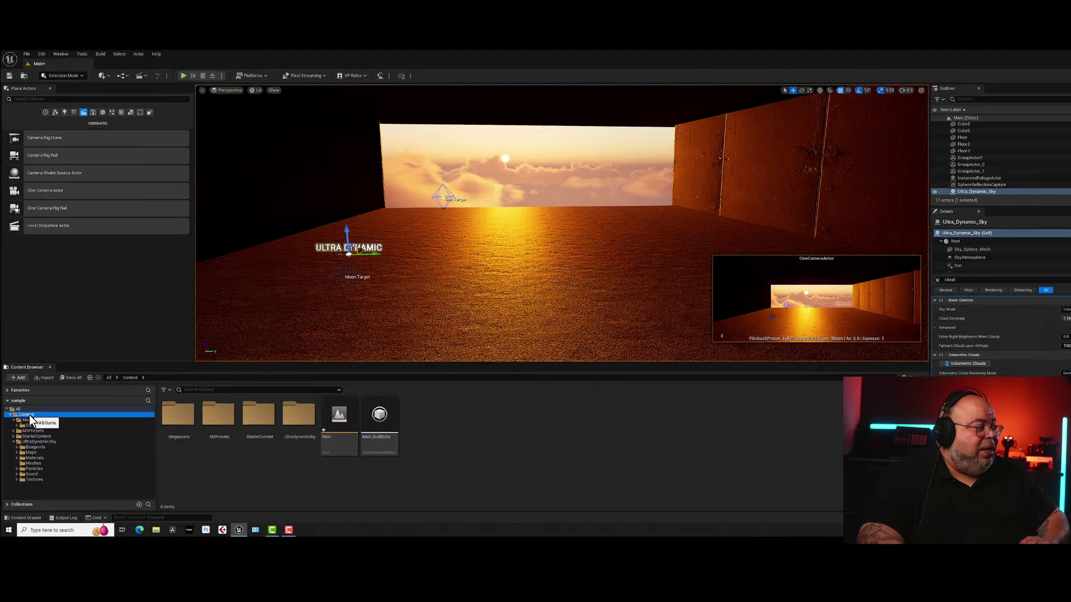
right_click(27, 405)
left_click(66, 267)
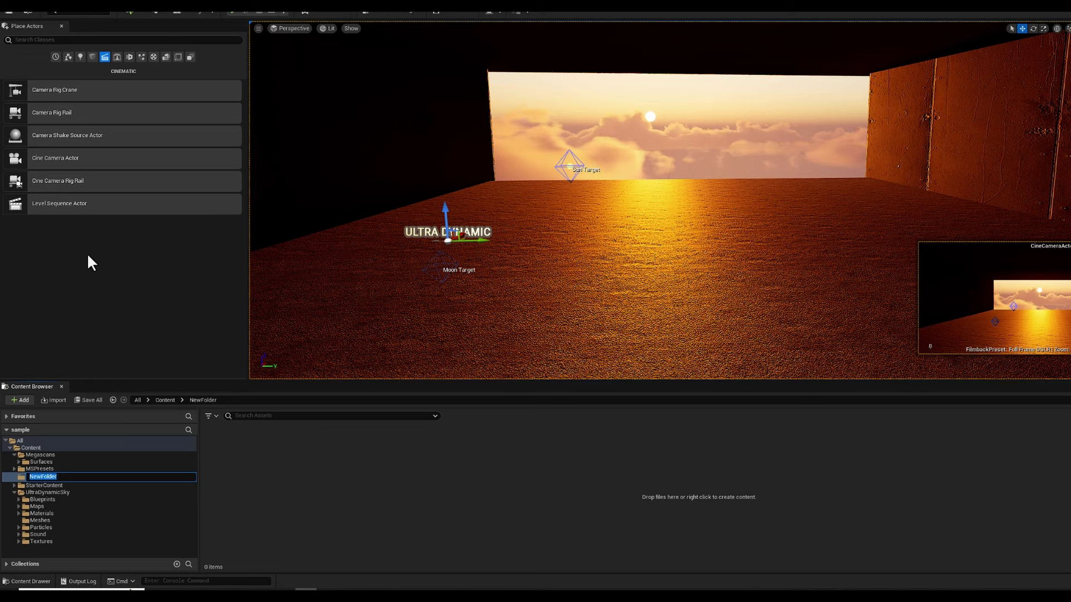
type("starz")
key("Return")
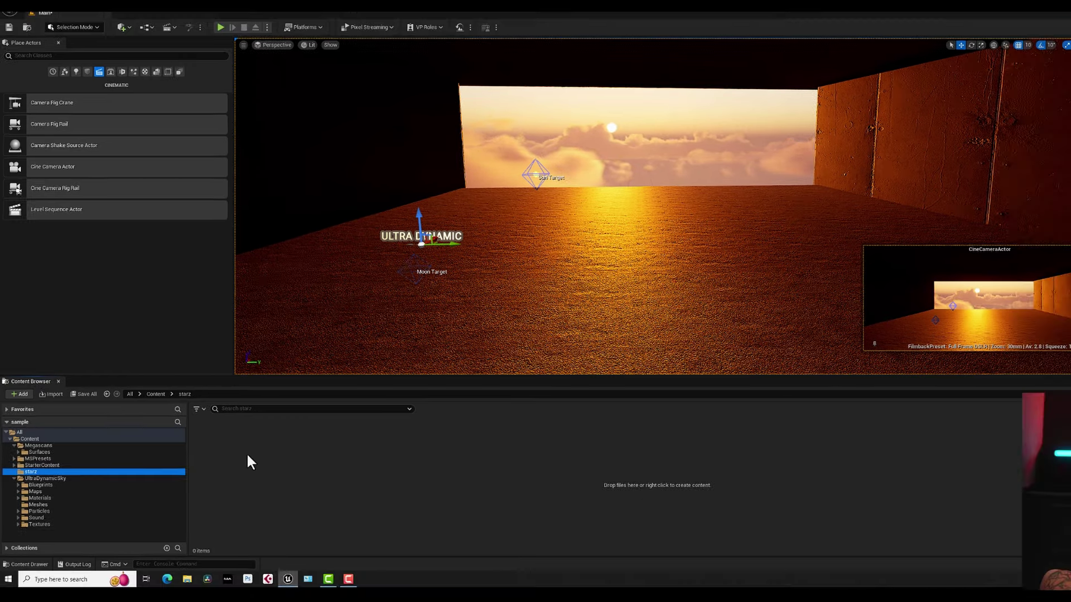
Create an Img Media Source asset named "starz" in the starz folder.
right_click(243, 473)
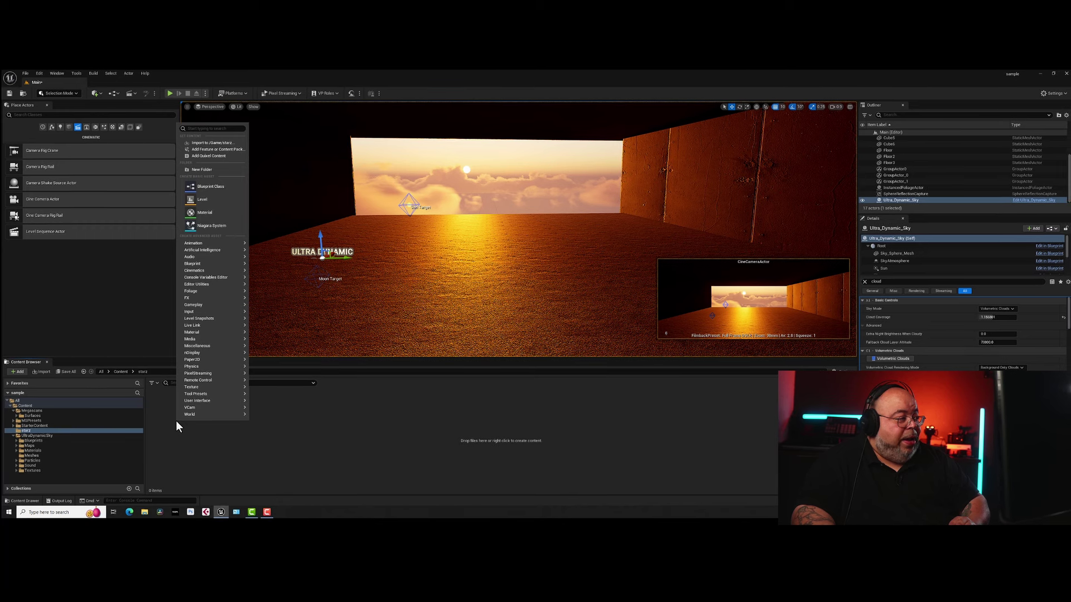
mouse_move(203, 339)
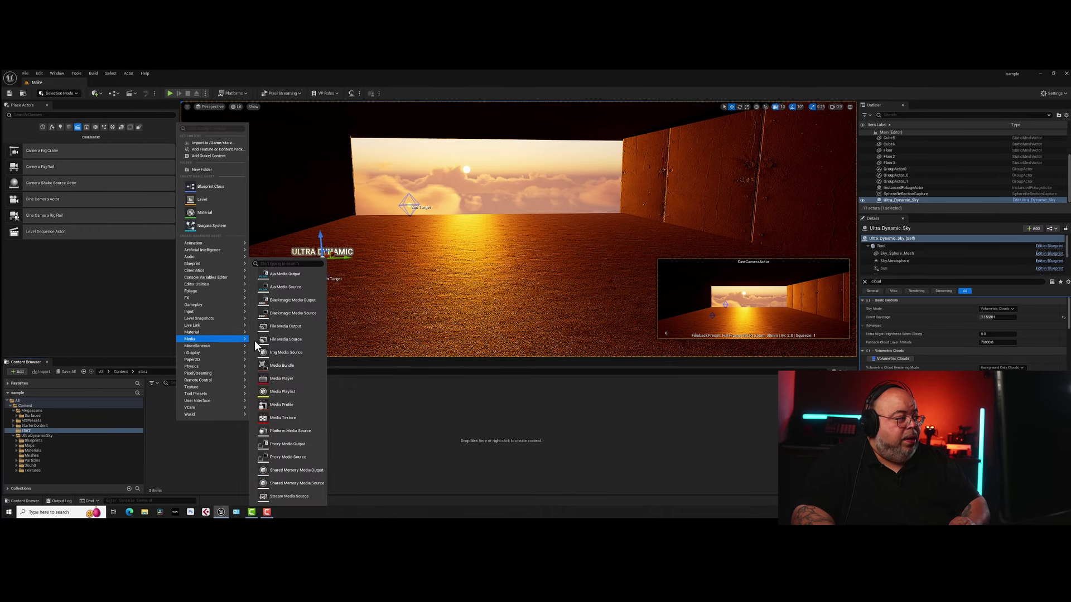
left_click(282, 353)
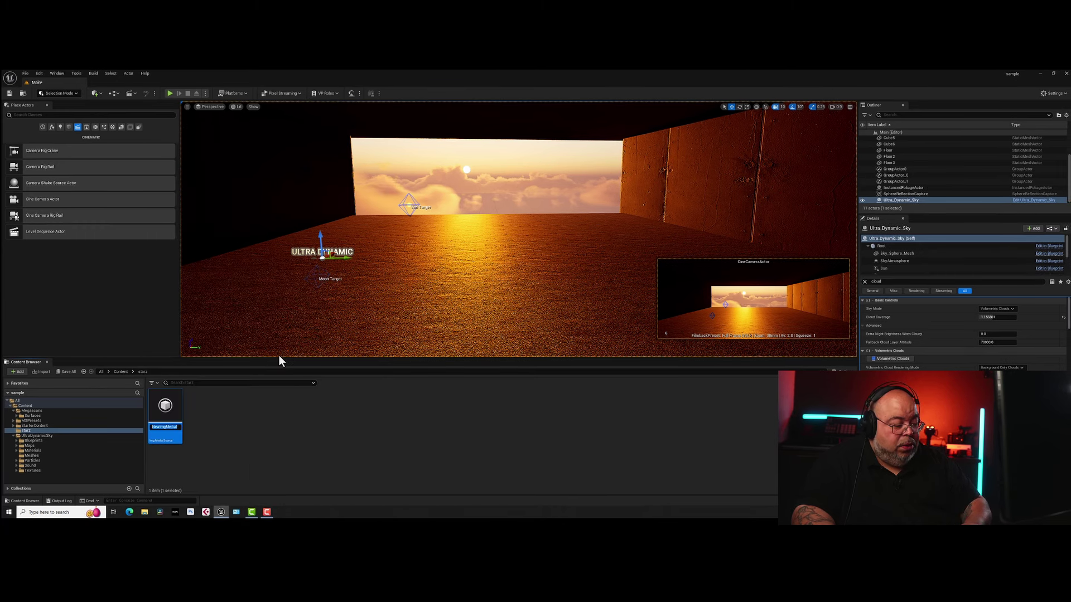
type("starz_")
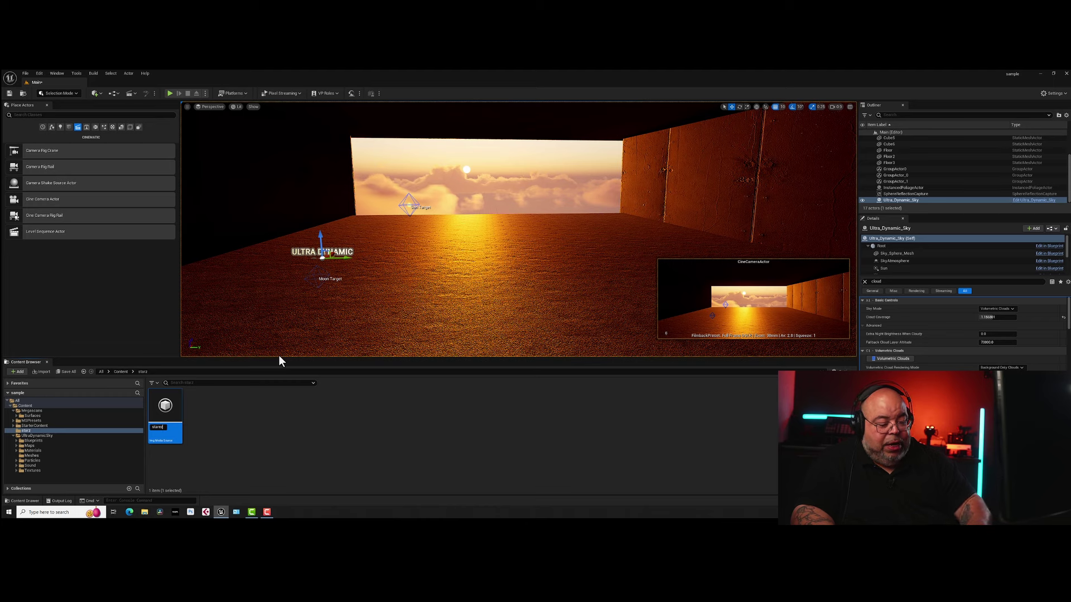
key("Return")
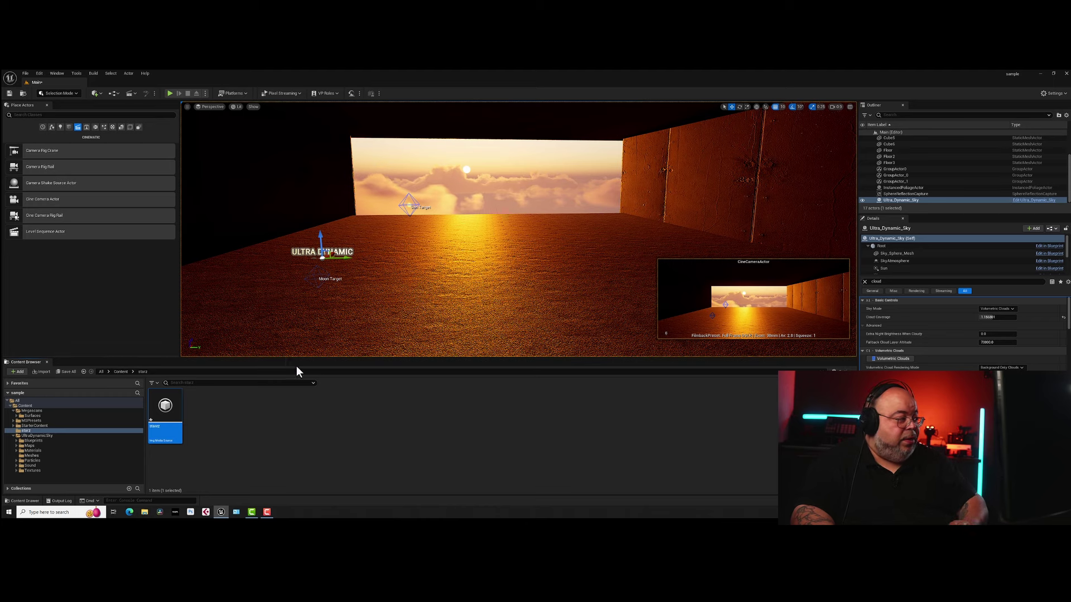
Open the Img Media Source and set its Sequence Path using the first frame of the C2956 image sequence.
double_click(166, 412)
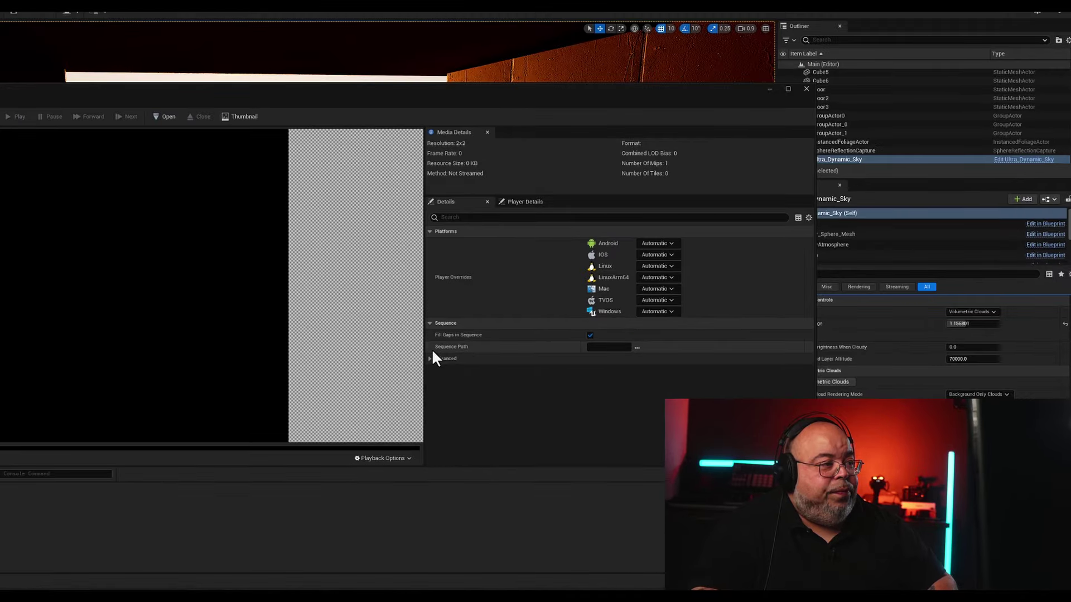
left_click(638, 347)
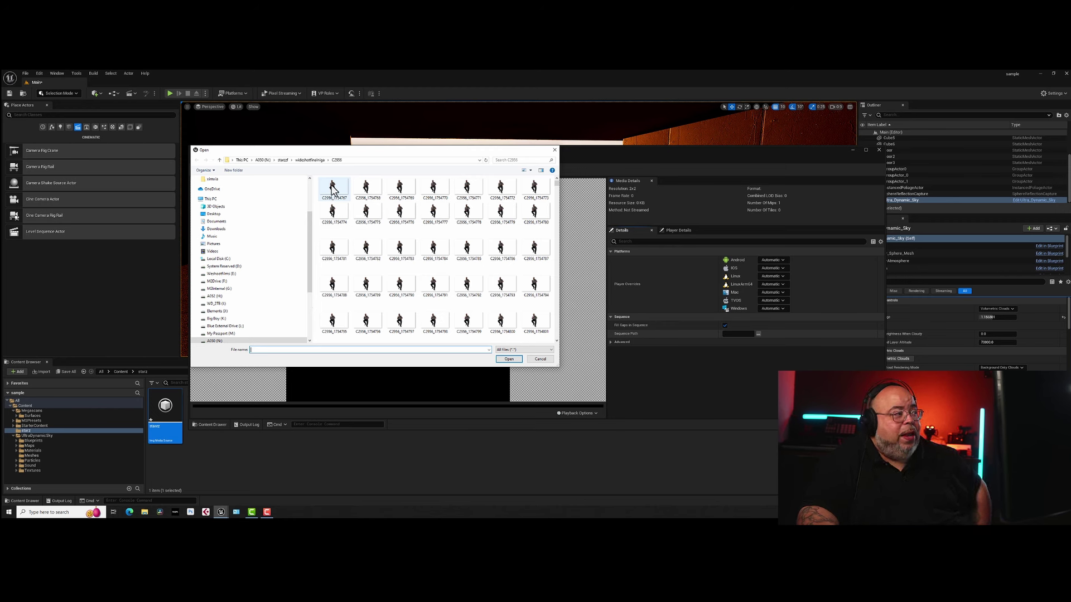
double_click(333, 189)
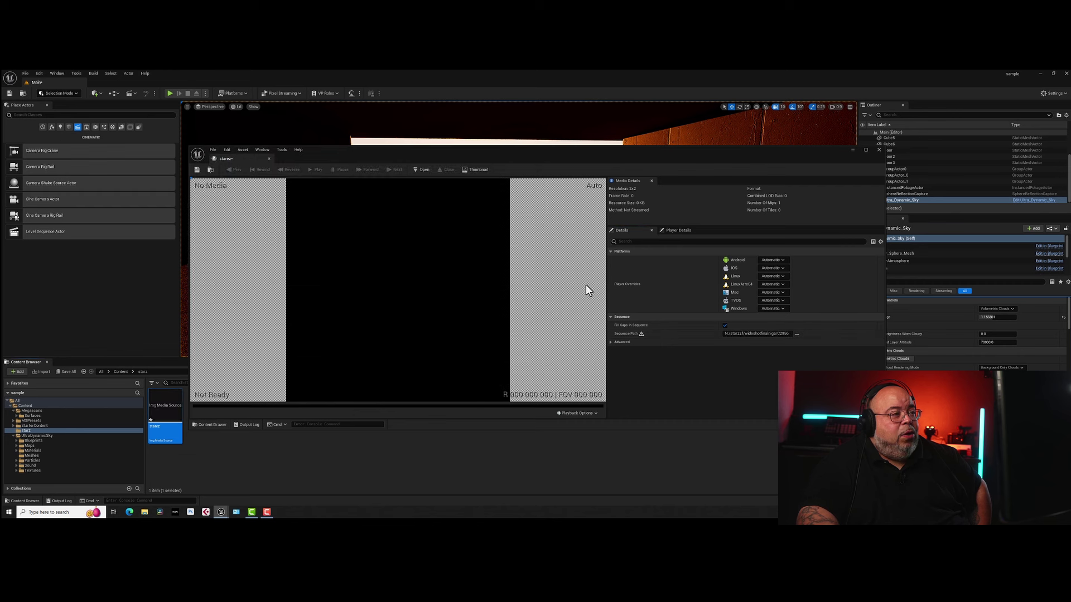
Set the media source's Frame Rate Override to 60 fps, save the asset and close its editor.
left_click(612, 341)
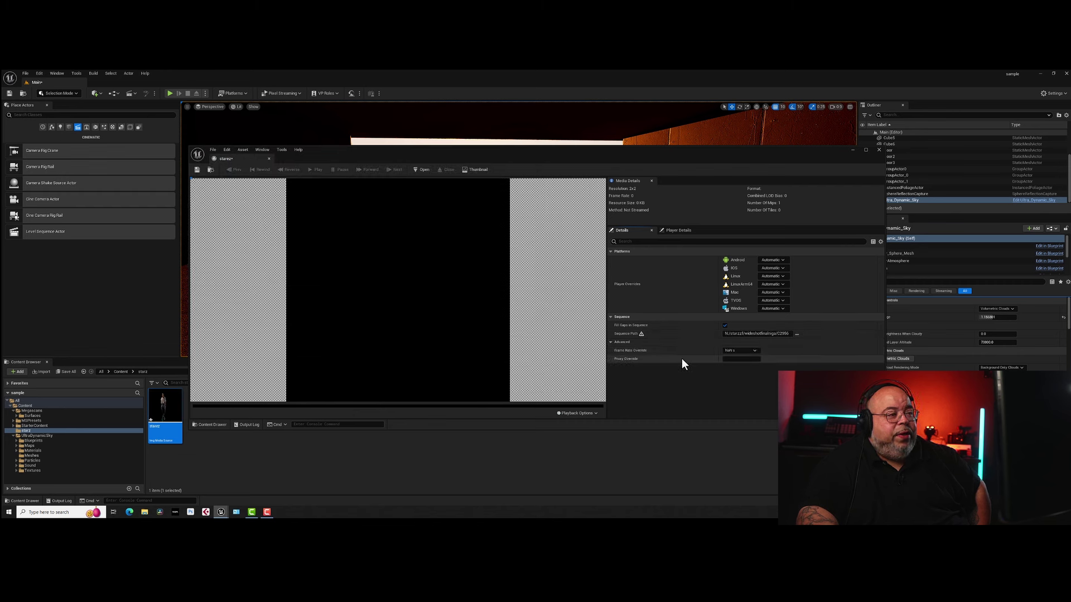
left_click(749, 351)
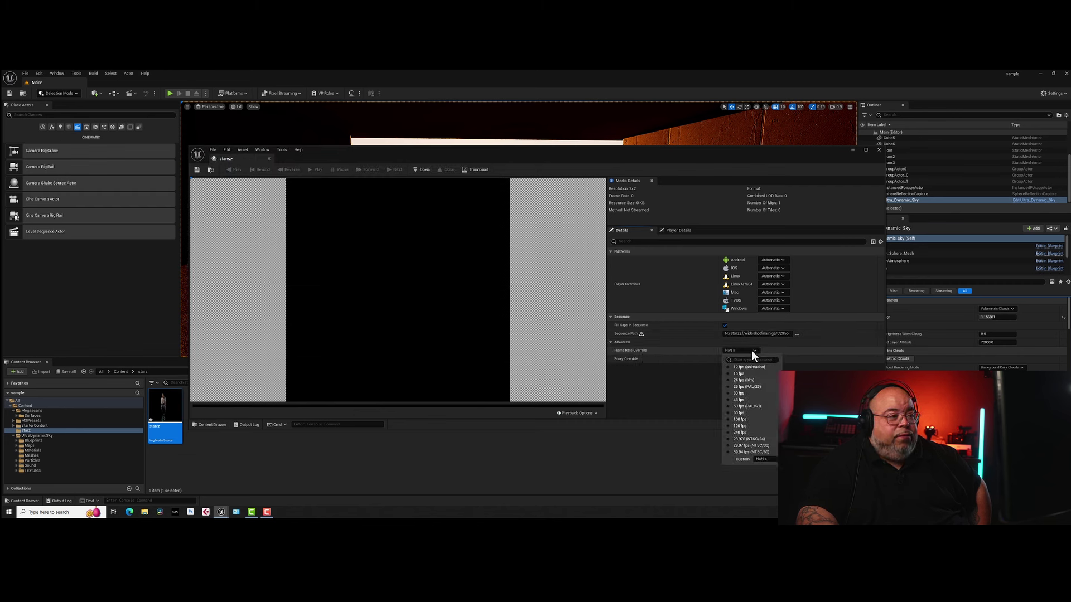
left_click(728, 413)
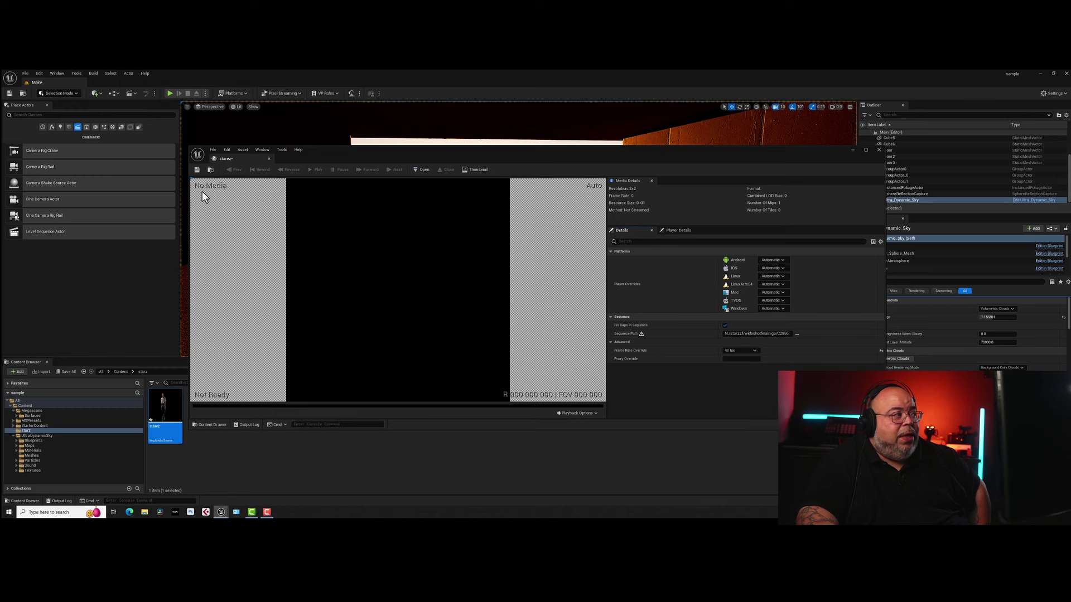
left_click(197, 169)
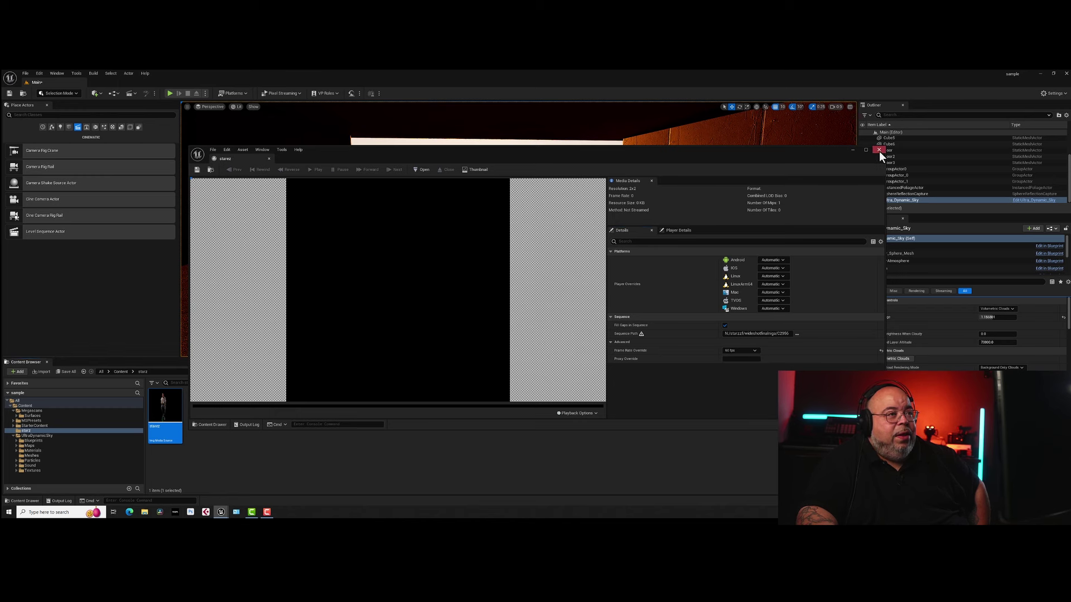
left_click(879, 151)
Create a Media Player named "starz2" with a linked video output MediaTexture asset in the starz folder.
right_click(196, 411)
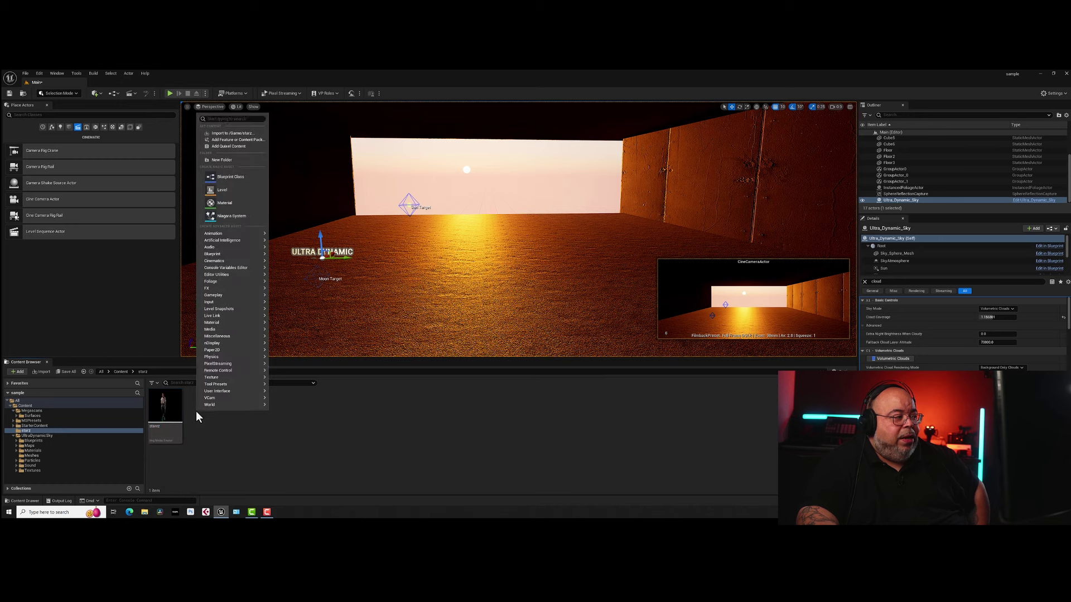
mouse_move(223, 329)
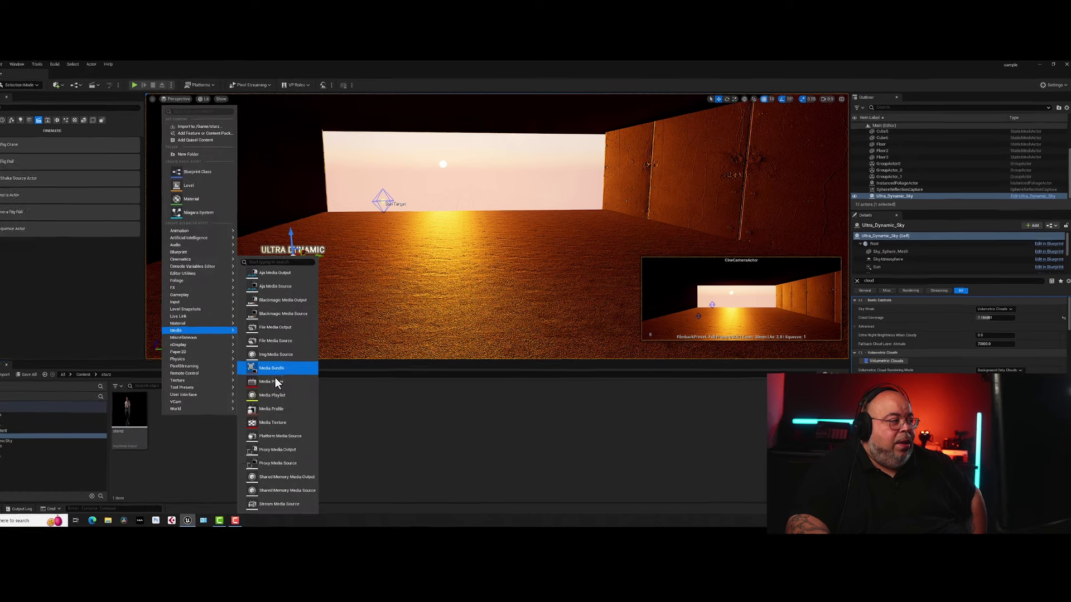
left_click(302, 378)
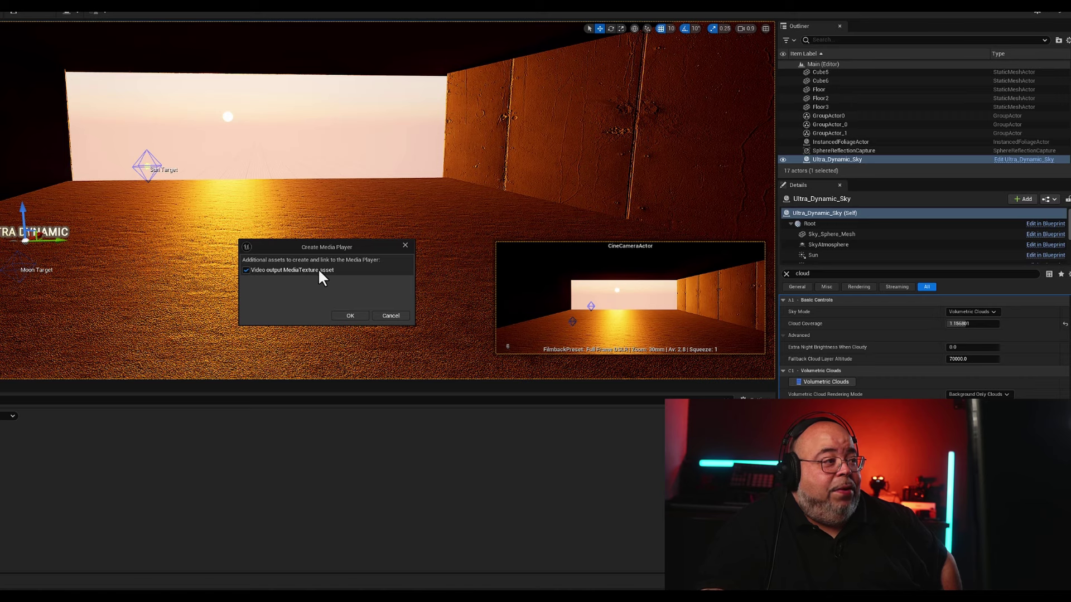
left_click(351, 316)
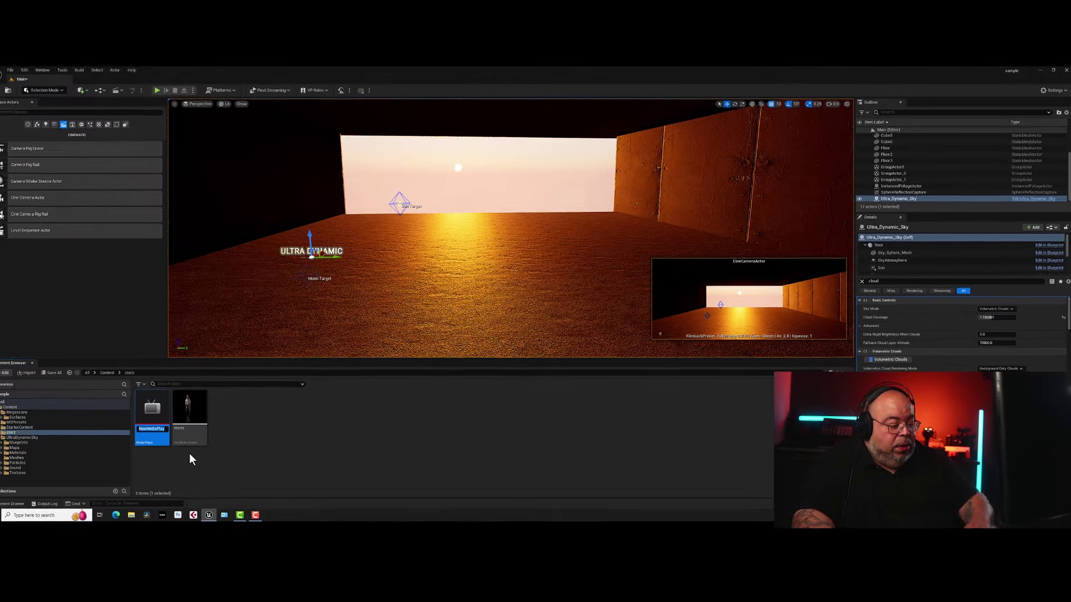
type("star")
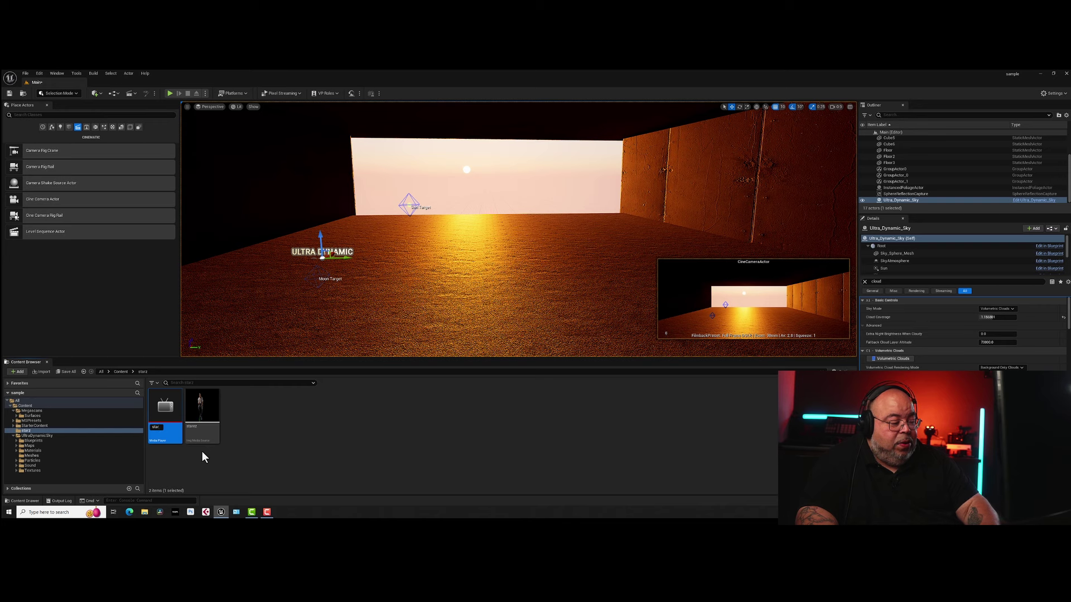
type("z2")
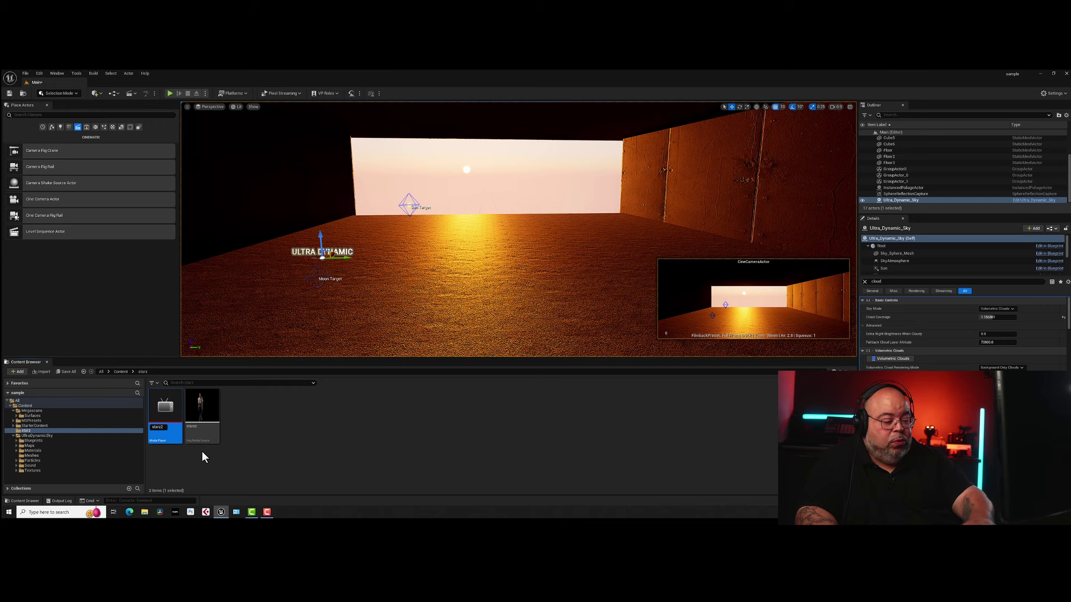
key("Return")
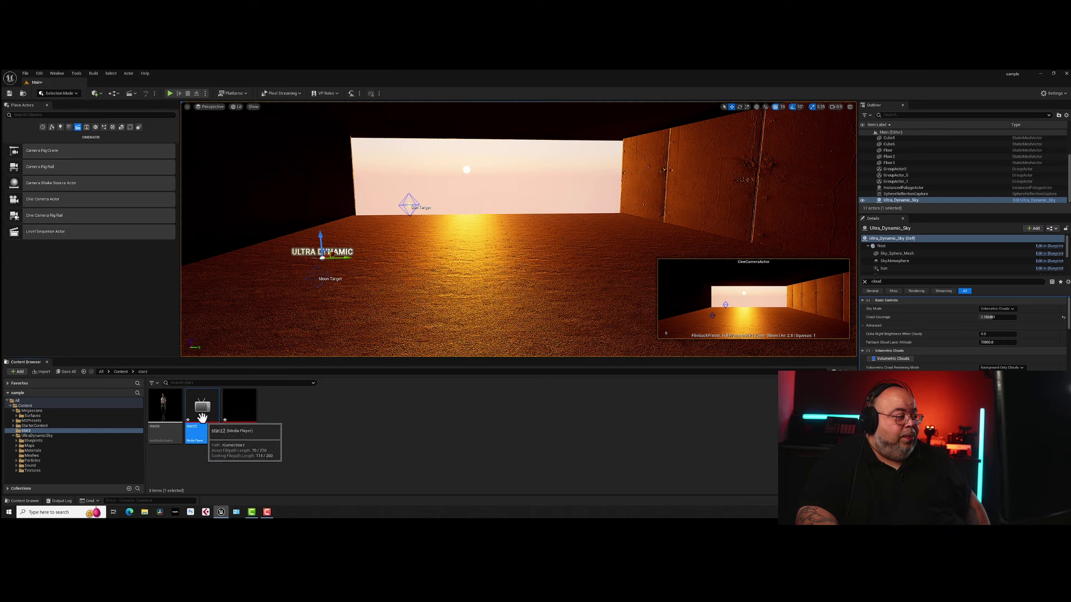
Load the Img Media Source into the starz2 media player, save the player and close its editor.
double_click(198, 407)
left_click(213, 359)
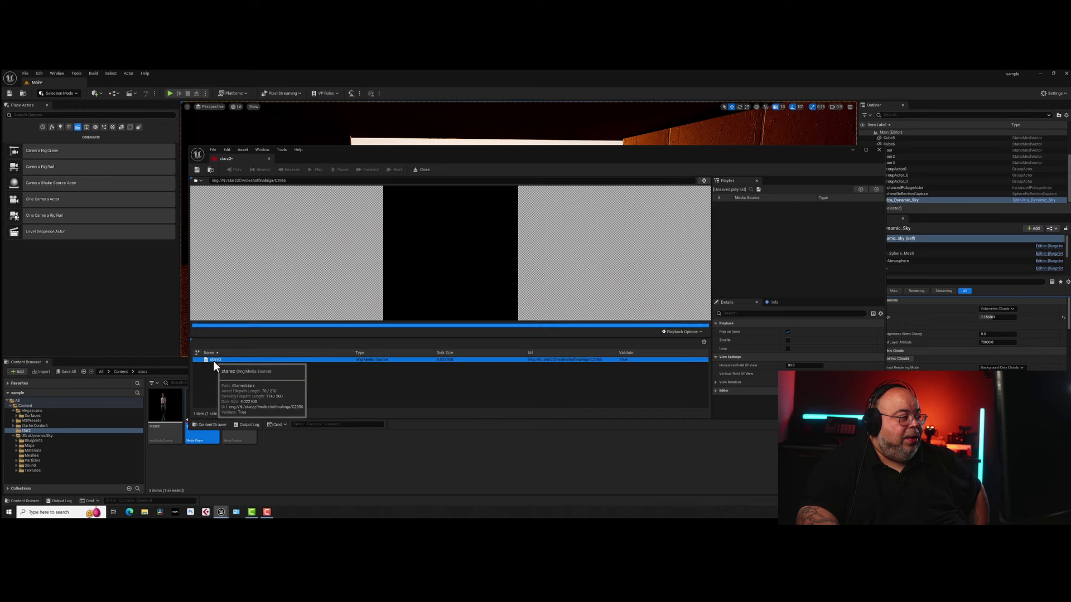
double_click(213, 360)
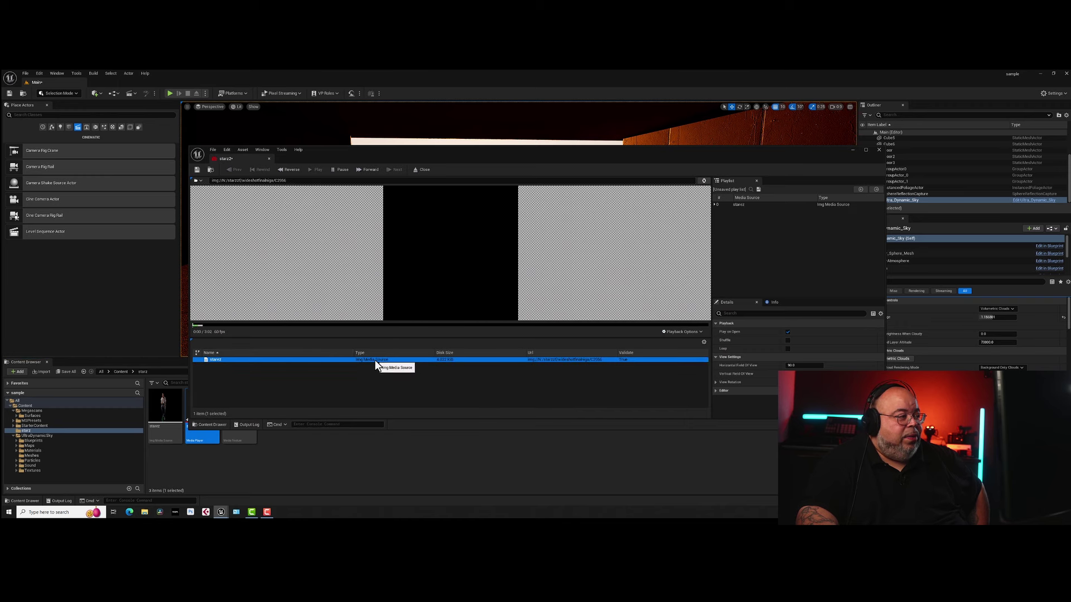
left_click(197, 171)
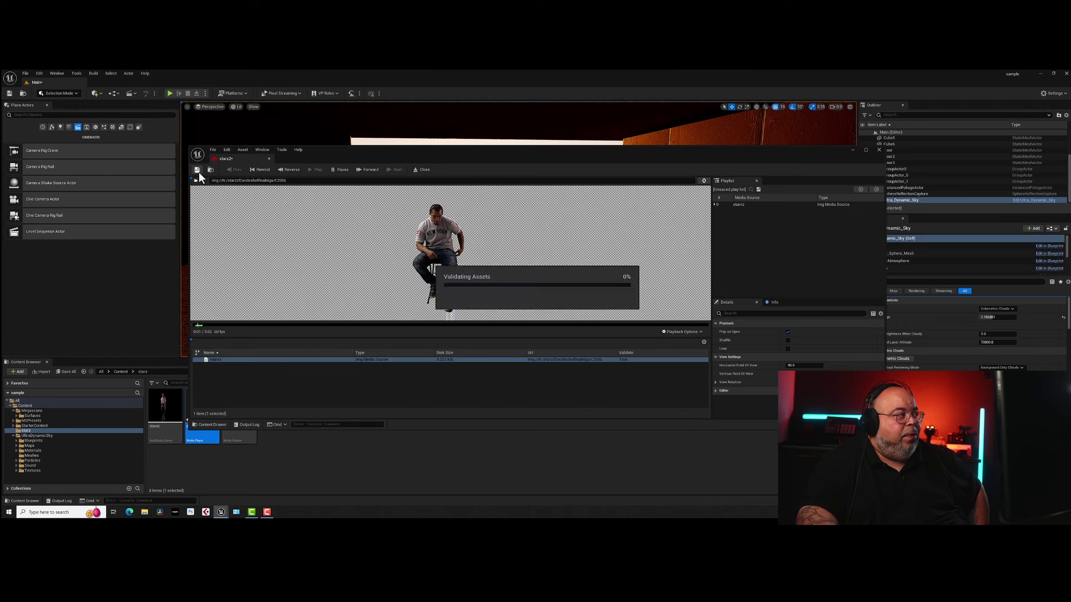
left_click(878, 149)
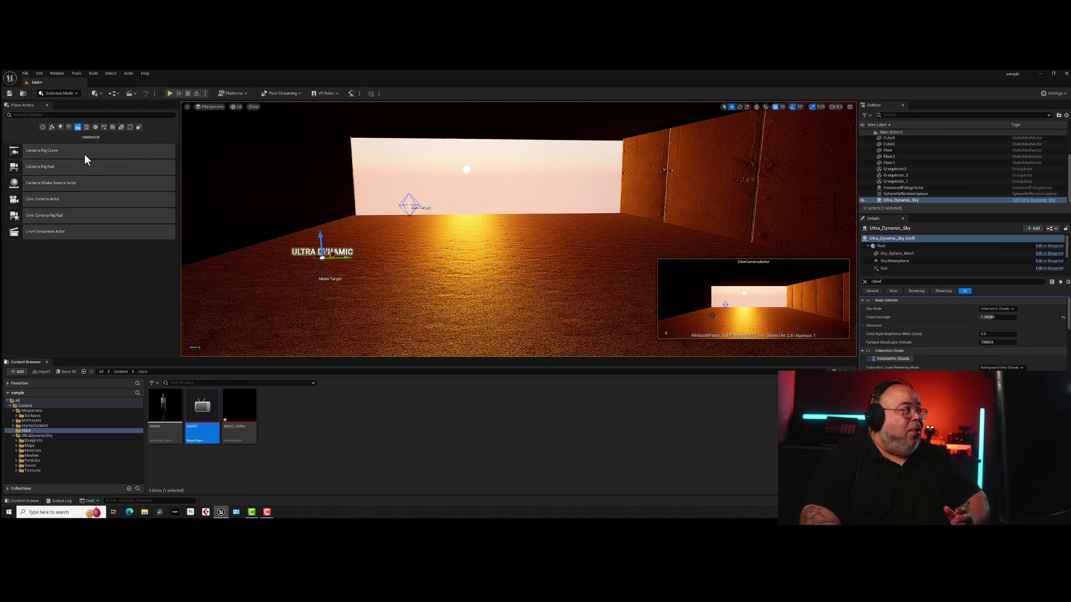
Place a plane on the floor in front of the opening and apply the starz2_Video media texture to it.
left_click(69, 127)
left_click_drag(44, 218, 491, 243)
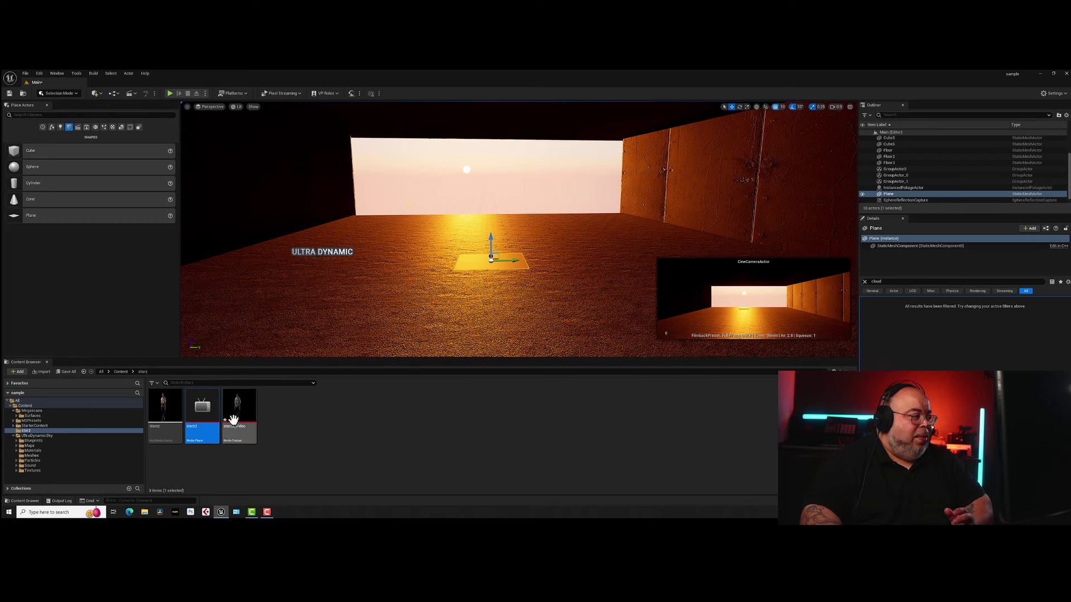
left_click_drag(234, 419, 451, 272)
key("e")
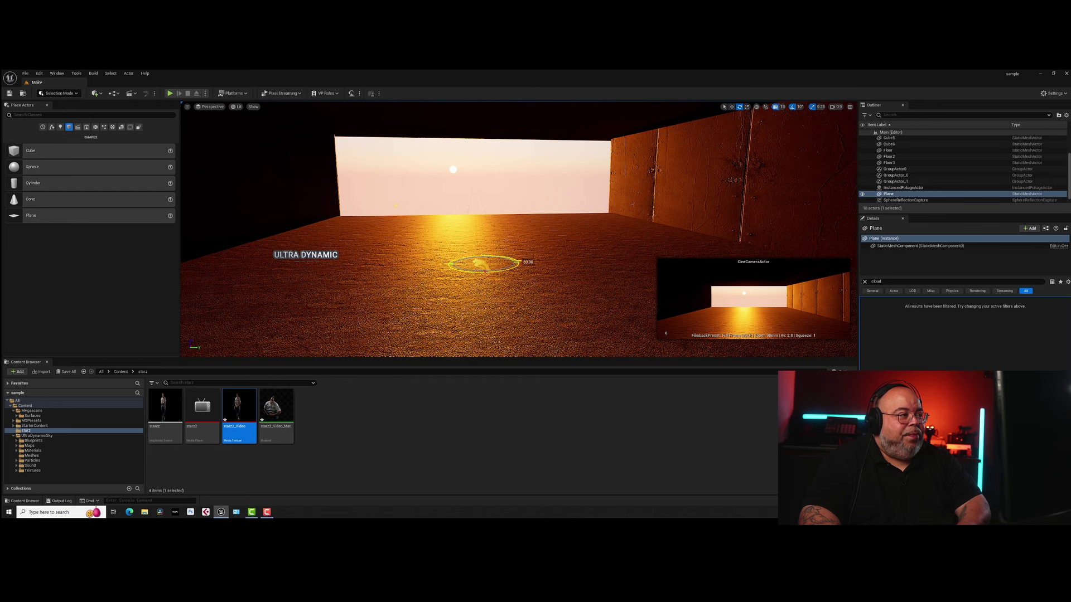
Stand the performer plane upright, scaled uniformly to about 2.04 and raised so the figure's feet rest on the floor.
left_click_drag(451, 272, 483, 252)
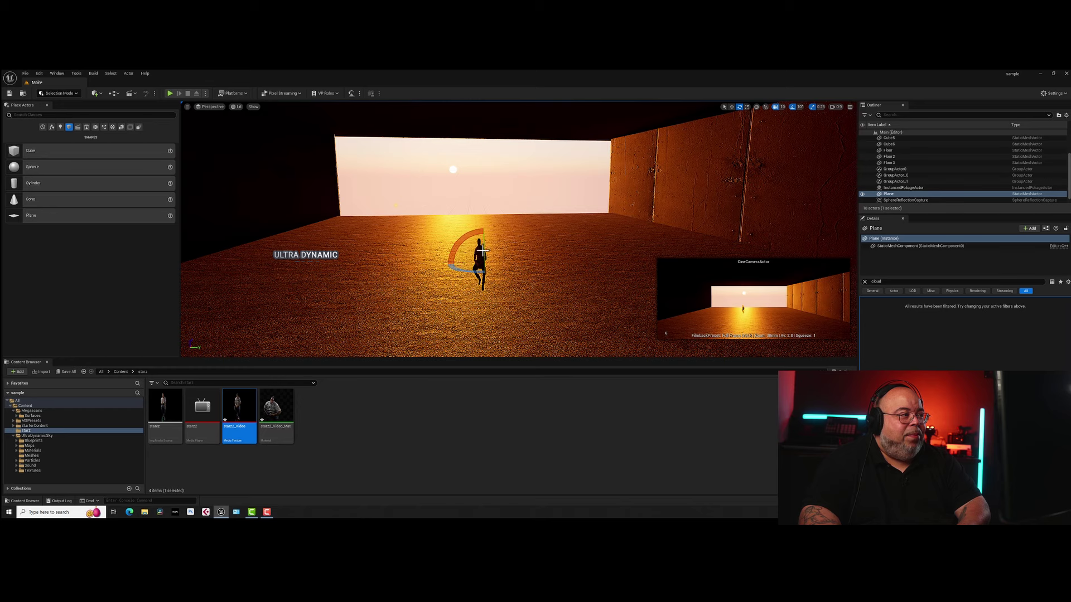
left_click(864, 282)
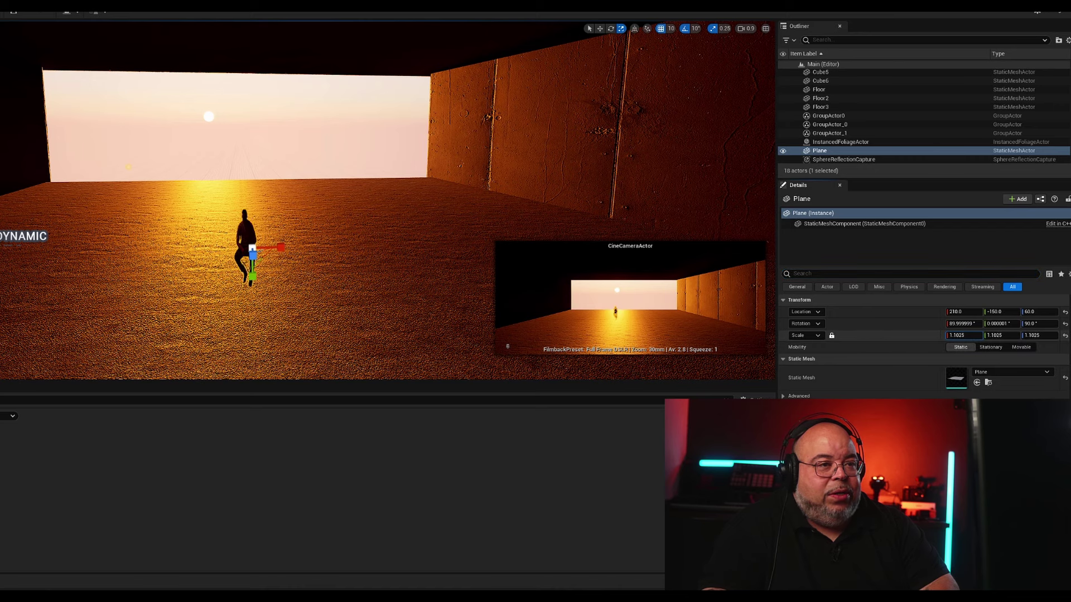
left_click_drag(960, 336, 1058, 336)
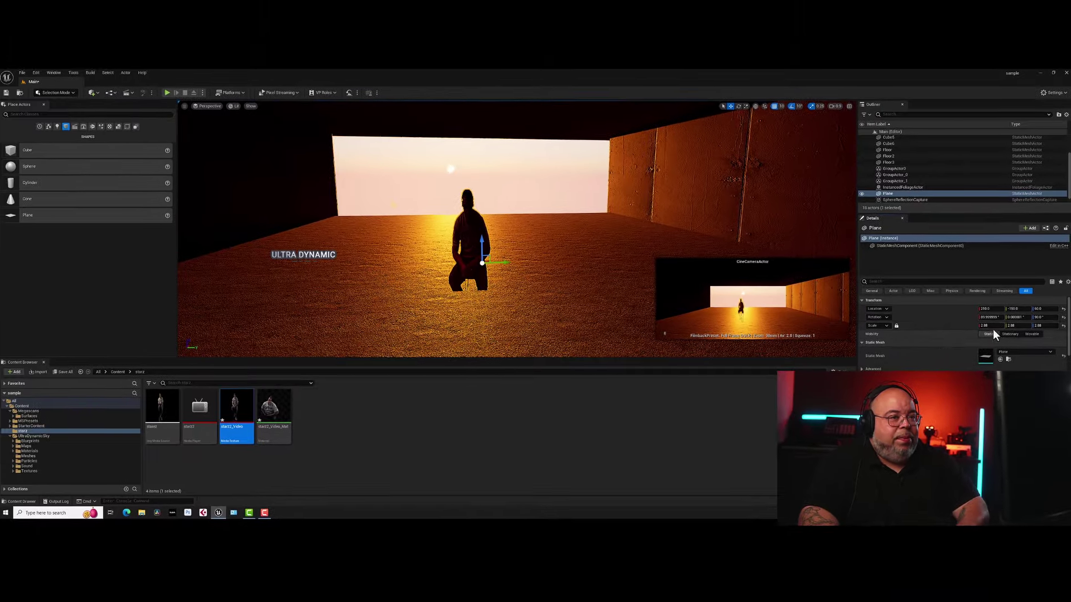
left_click_drag(990, 325, 946, 326)
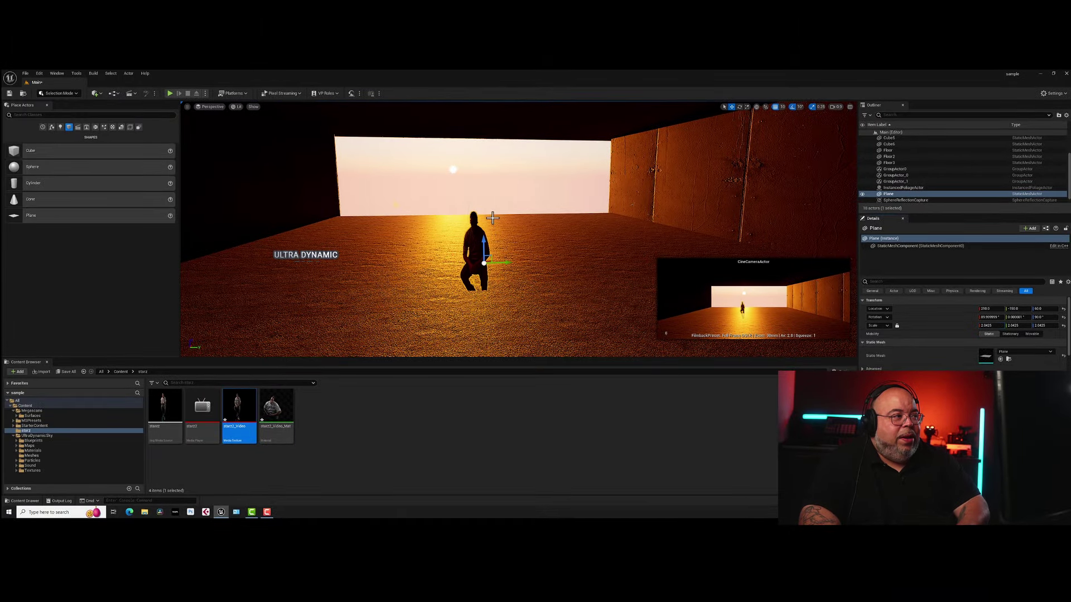
left_click_drag(484, 239, 484, 205)
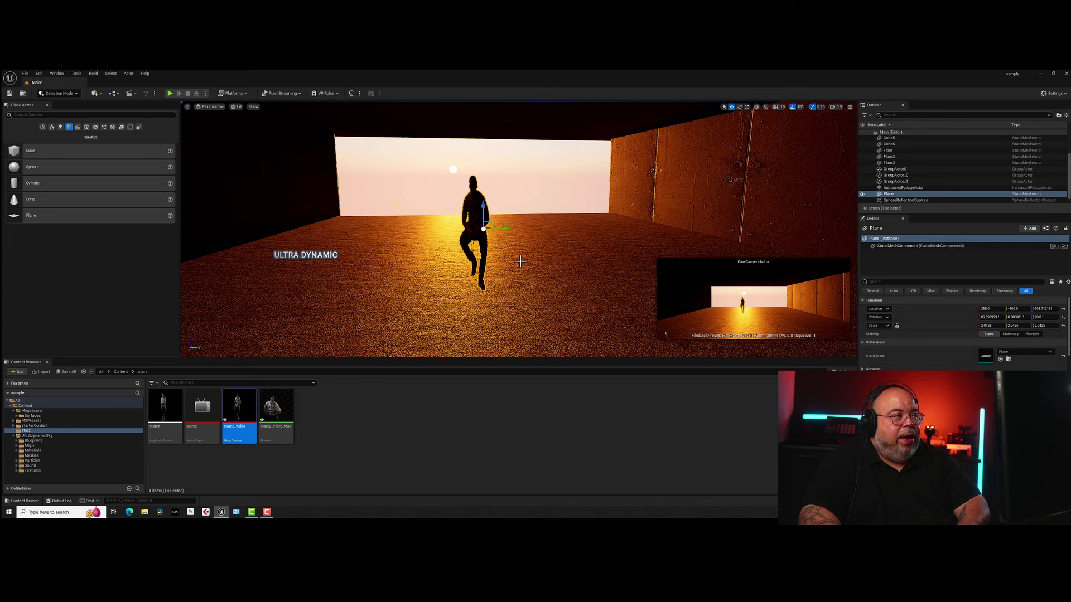
Place a point light in front of the performer plane and move it up and to the side, at a height of about 158.
left_click(61, 127)
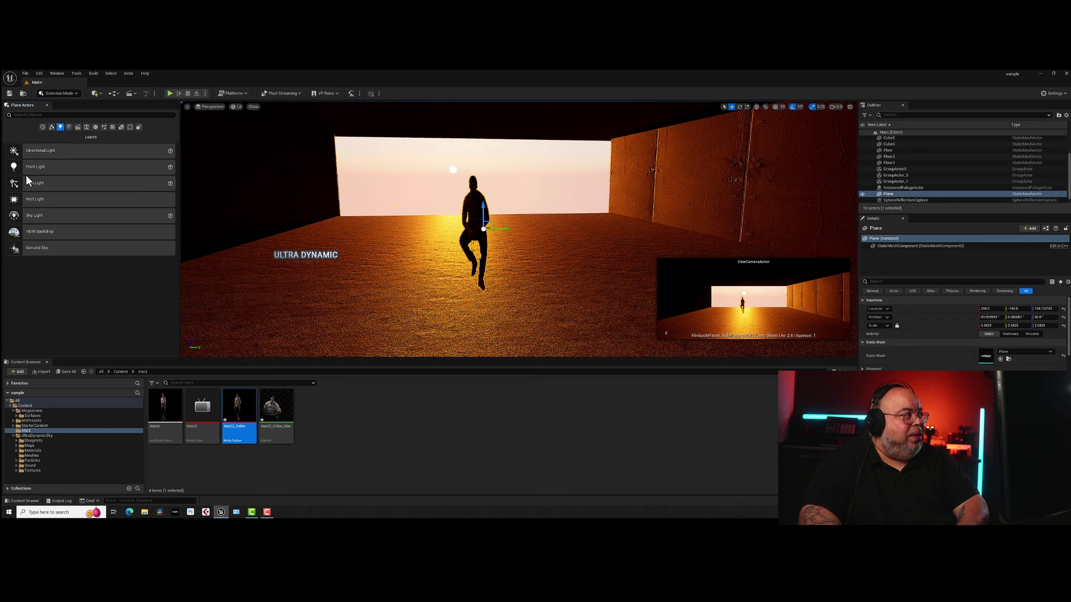
left_click_drag(25, 175, 420, 290)
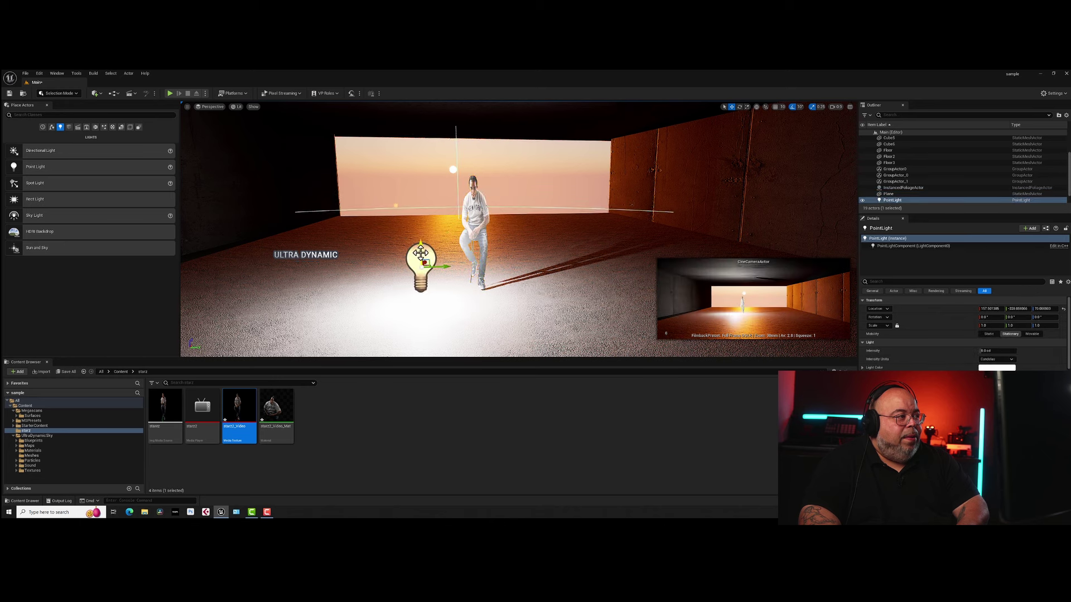
left_click_drag(421, 252, 359, 195)
scroll(517, 221, "up", 8)
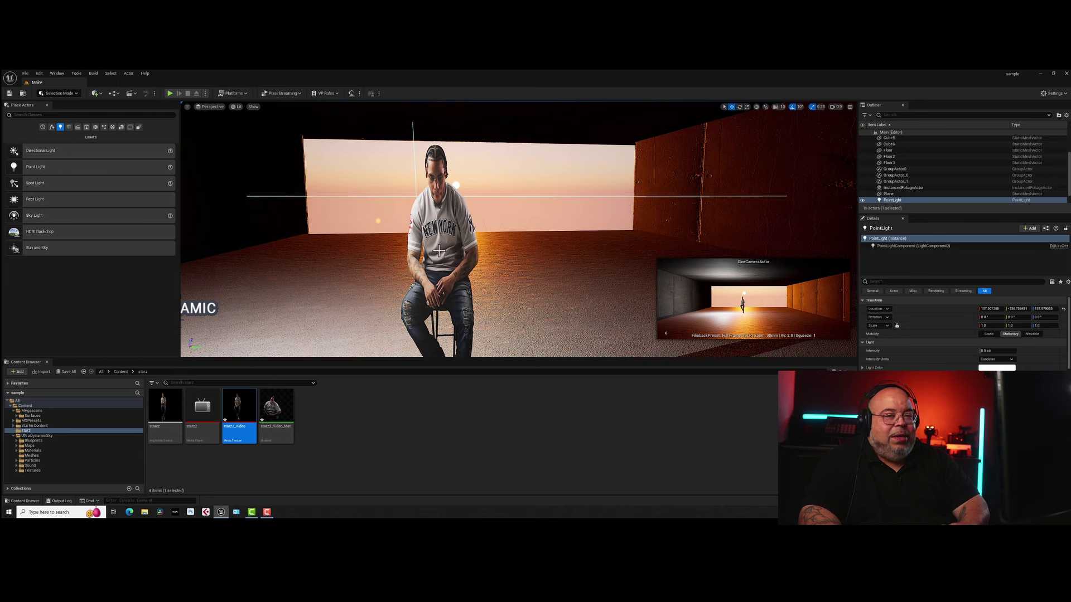
Try to correct the performer's proportions by widening the plane to an X scale of 3.5.
left_click(435, 241)
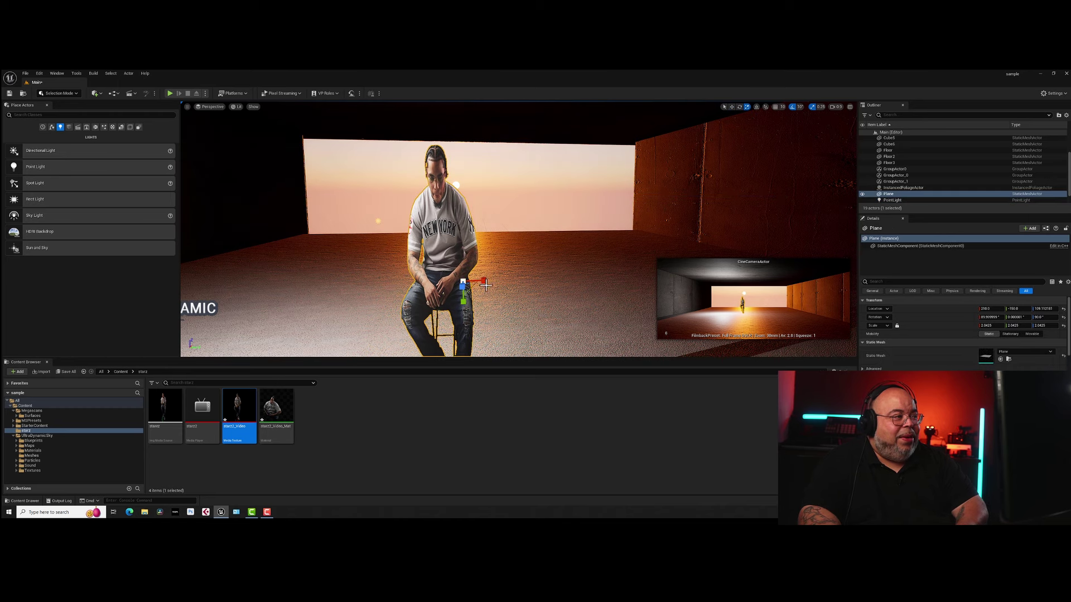
left_click_drag(484, 281, 516, 281)
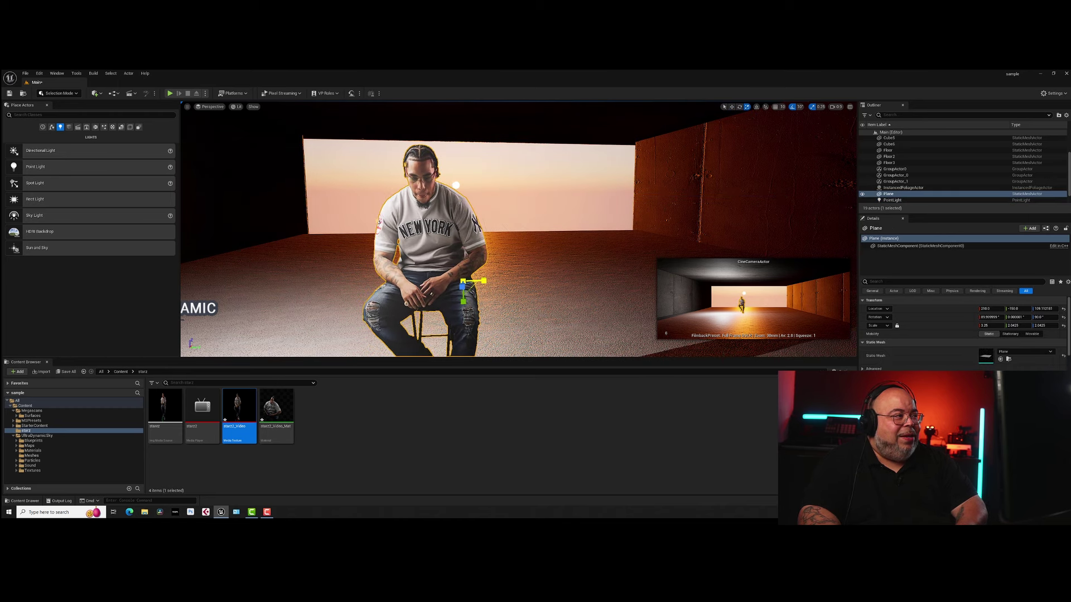
scroll(451, 288, "down", 5)
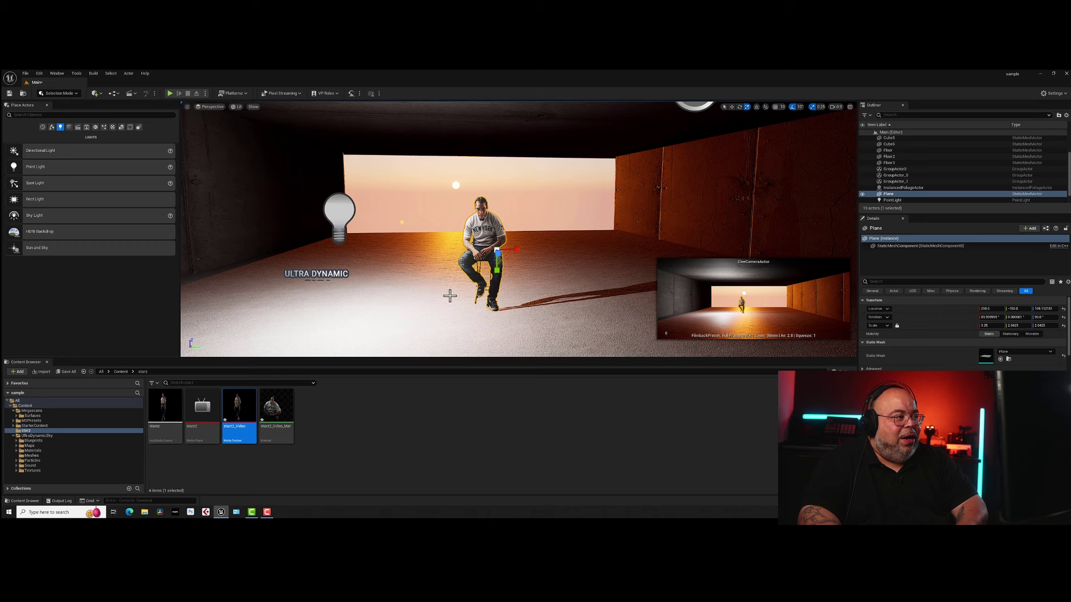
scroll(470, 290, "up", 4)
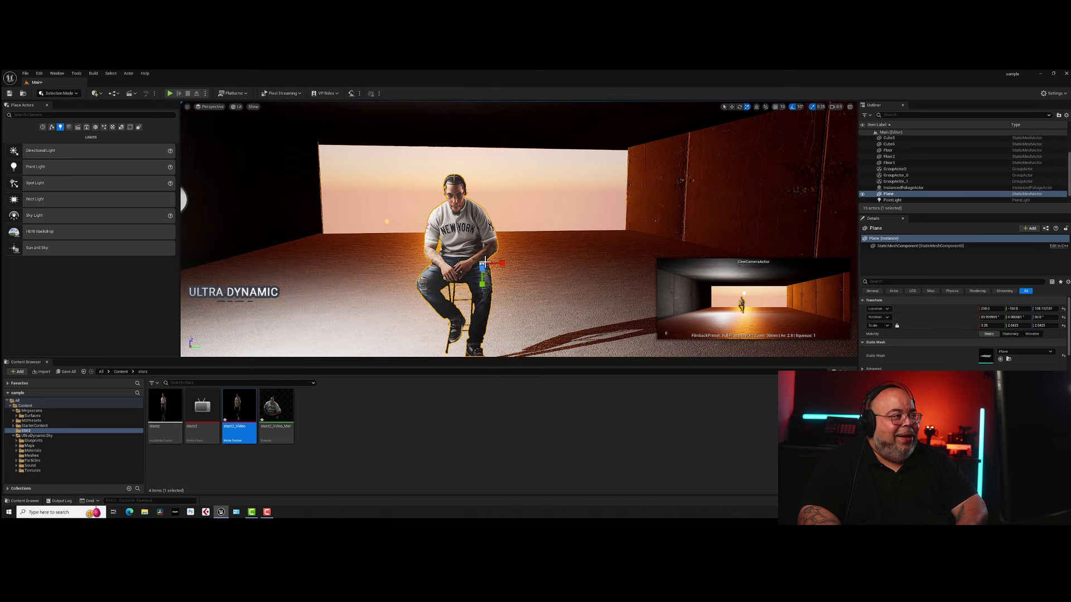
left_click_drag(503, 262, 510, 262)
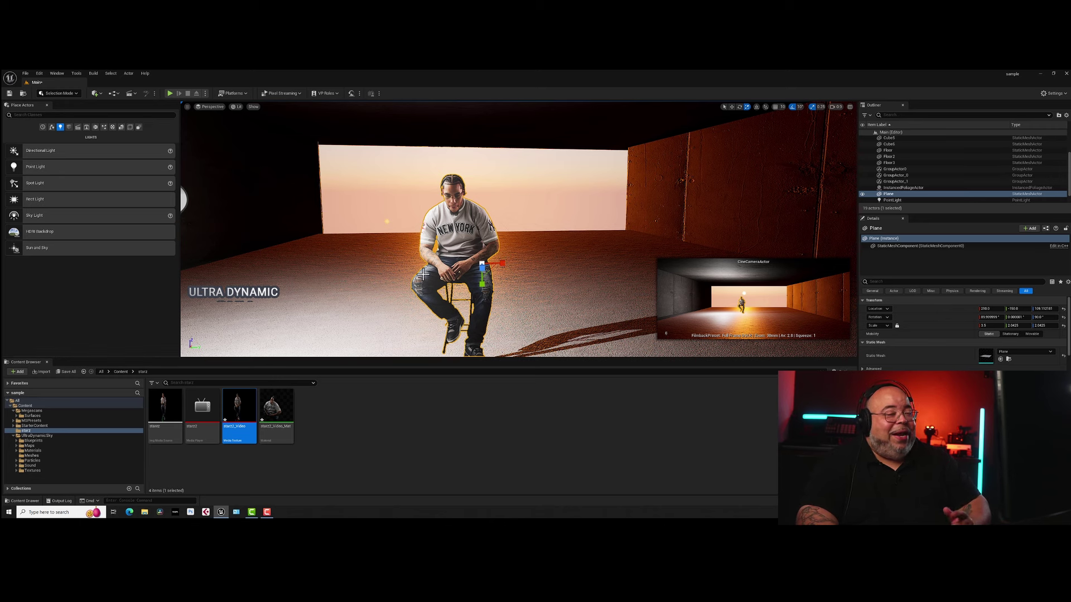
scroll(531, 275, "down", 3)
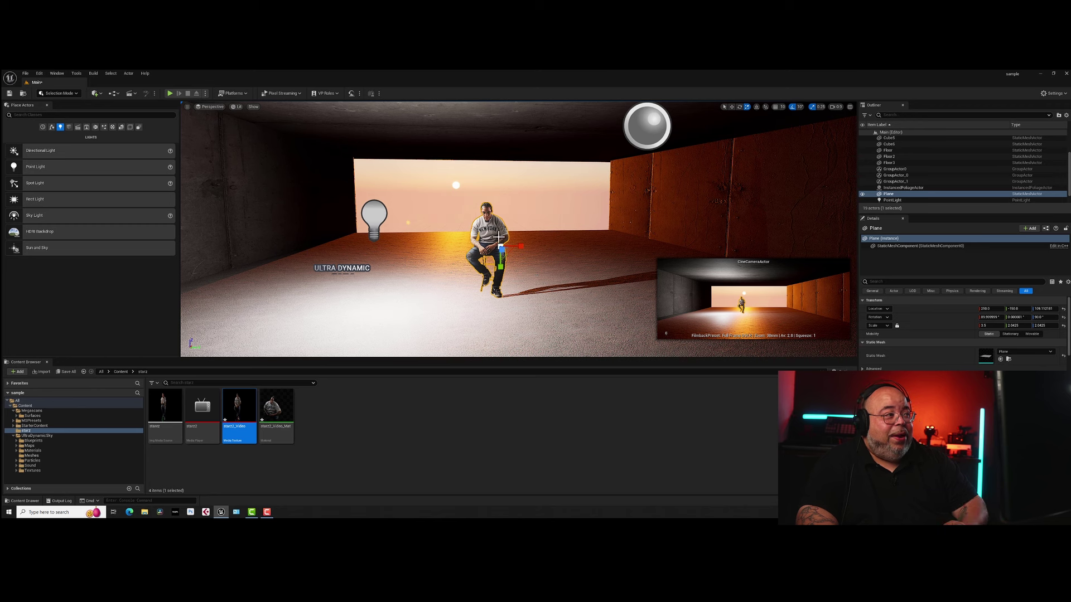
Replace the performer plane with a new plane scaled to 16 in X and 9 in Y, with the scale proportions locked.
key("Delete")
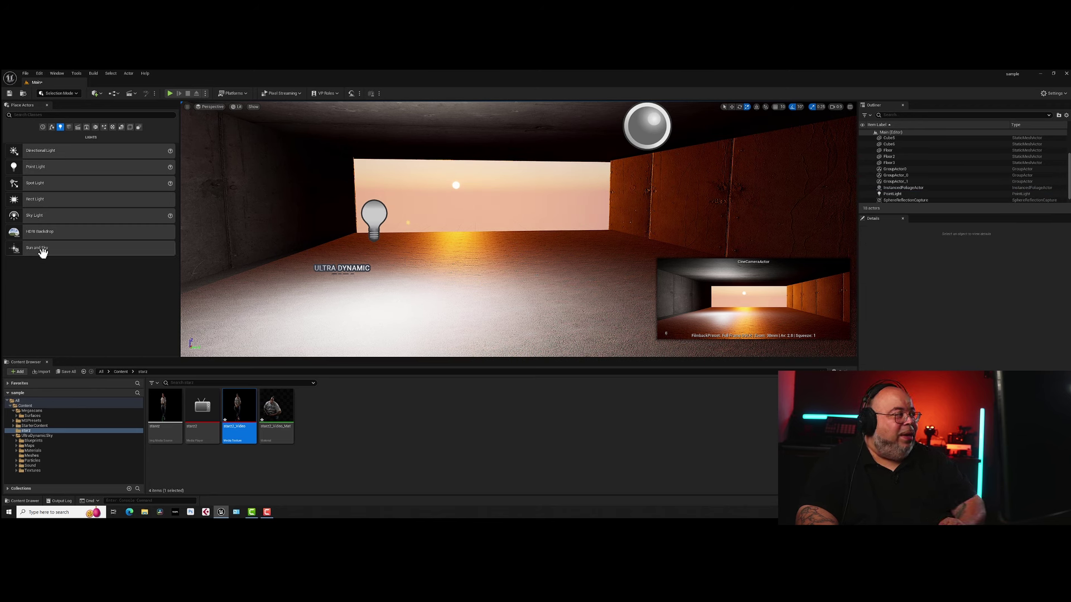
left_click(71, 129)
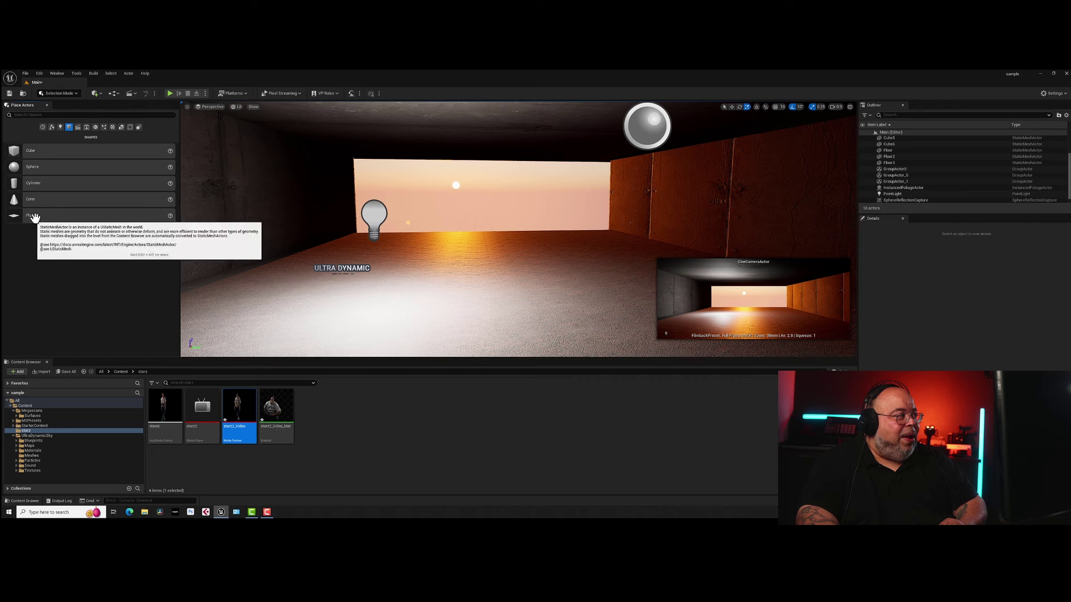
left_click_drag(33, 215, 474, 239)
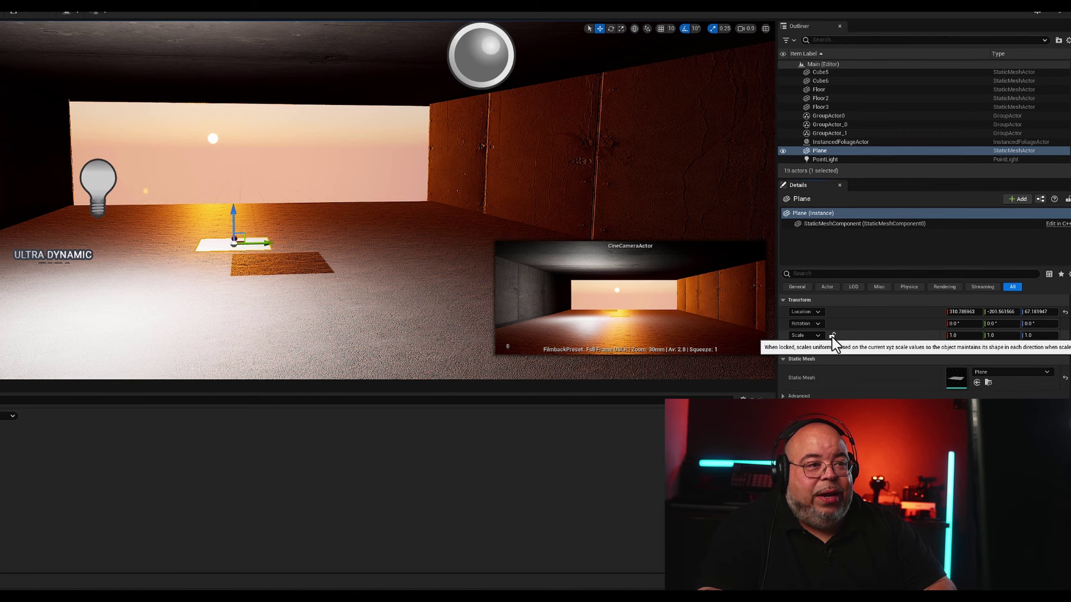
left_click(831, 336)
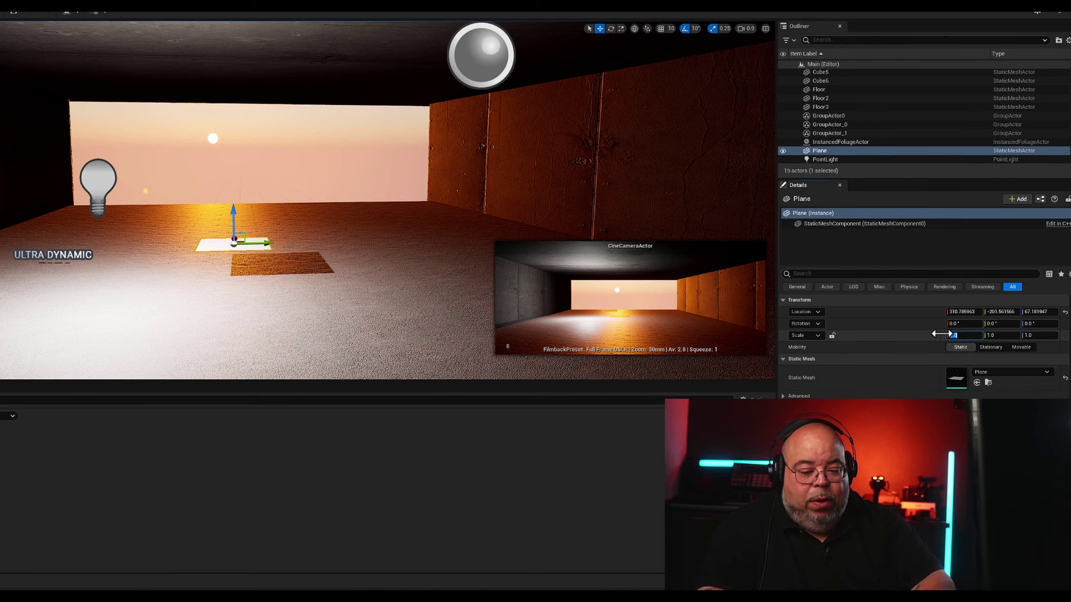
key("Return")
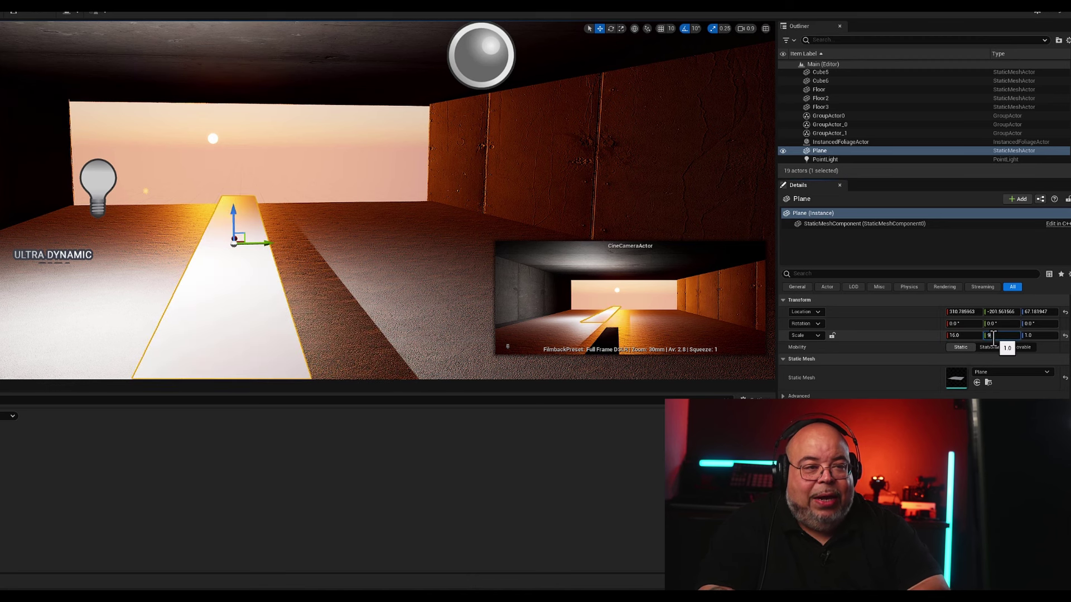
key("Return")
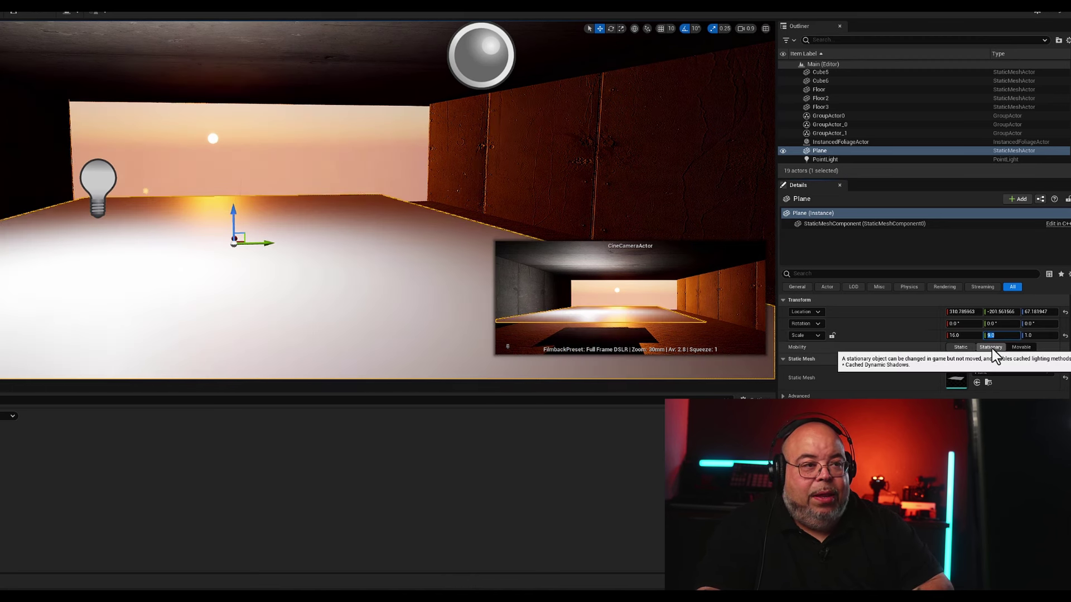
left_click(832, 335)
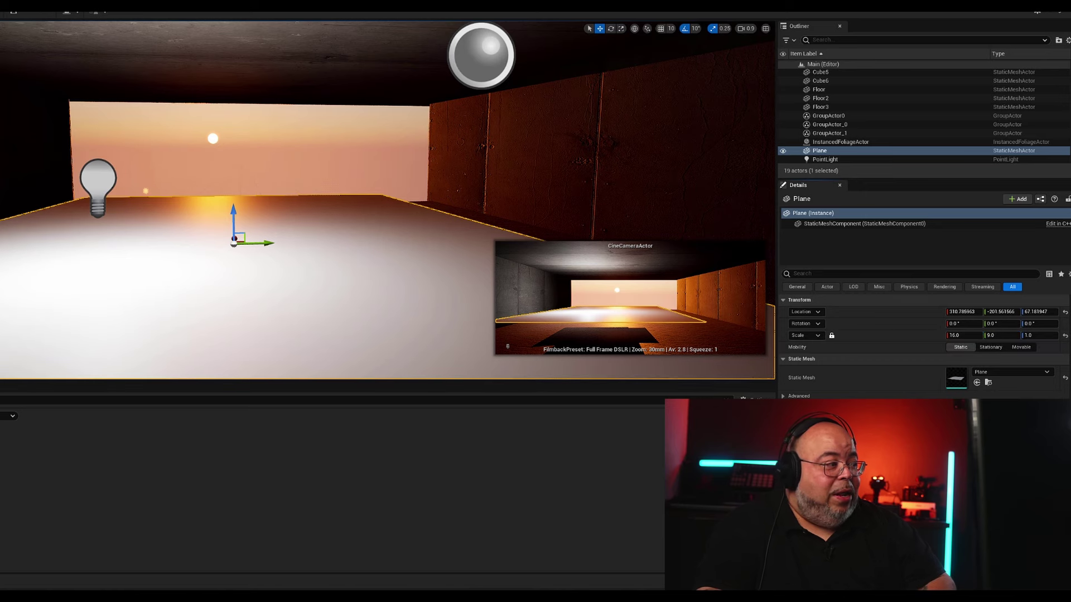
Apply the starz2_Video media texture to the new plane and rotate it upright to face the camera.
left_click_drag(84, 424, 370, 301)
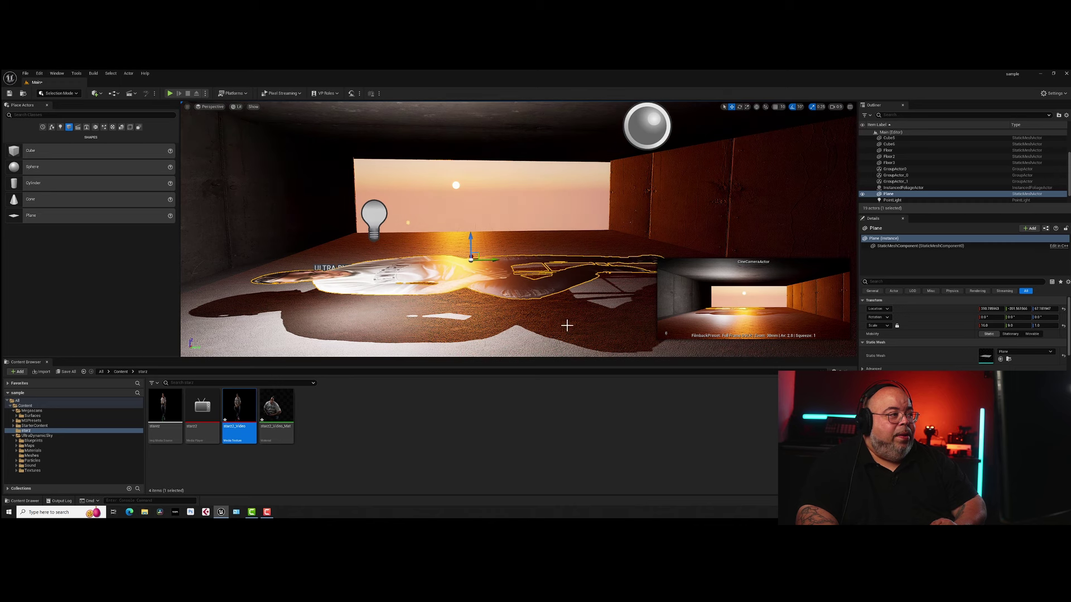
key("e")
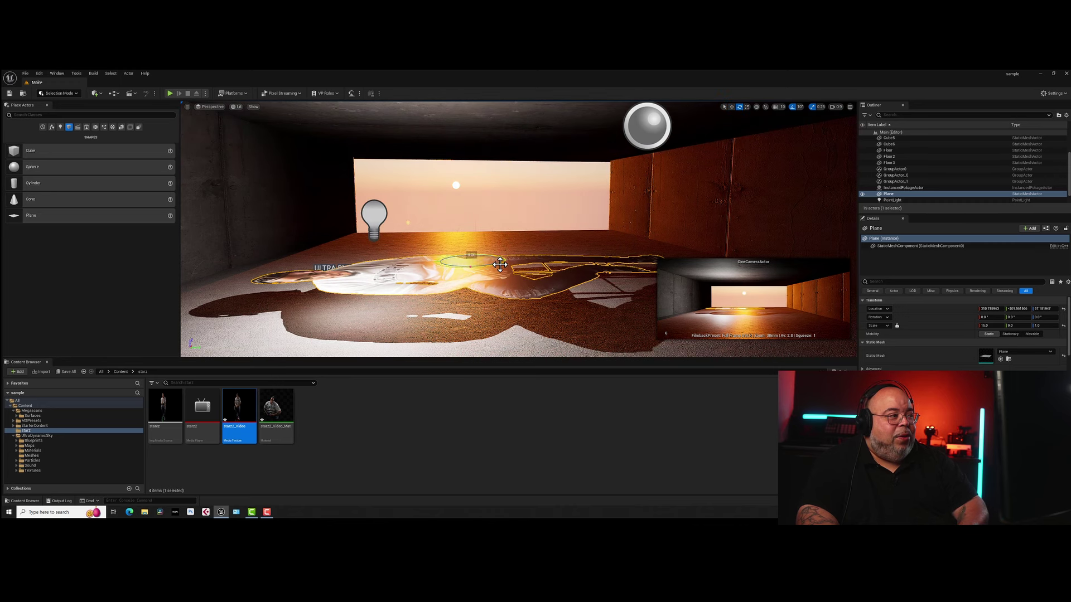
left_click_drag(499, 265, 489, 293)
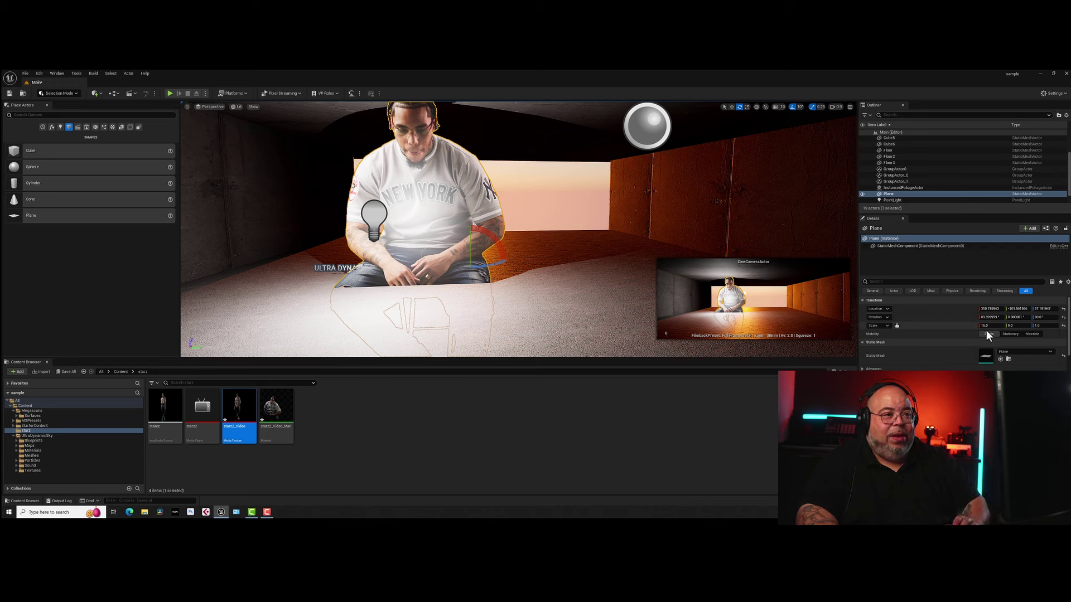
Scale the upright plane down proportionally to about 3.16 in X and raise it so the performer's feet meet the floor.
left_click_drag(989, 325, 946, 325)
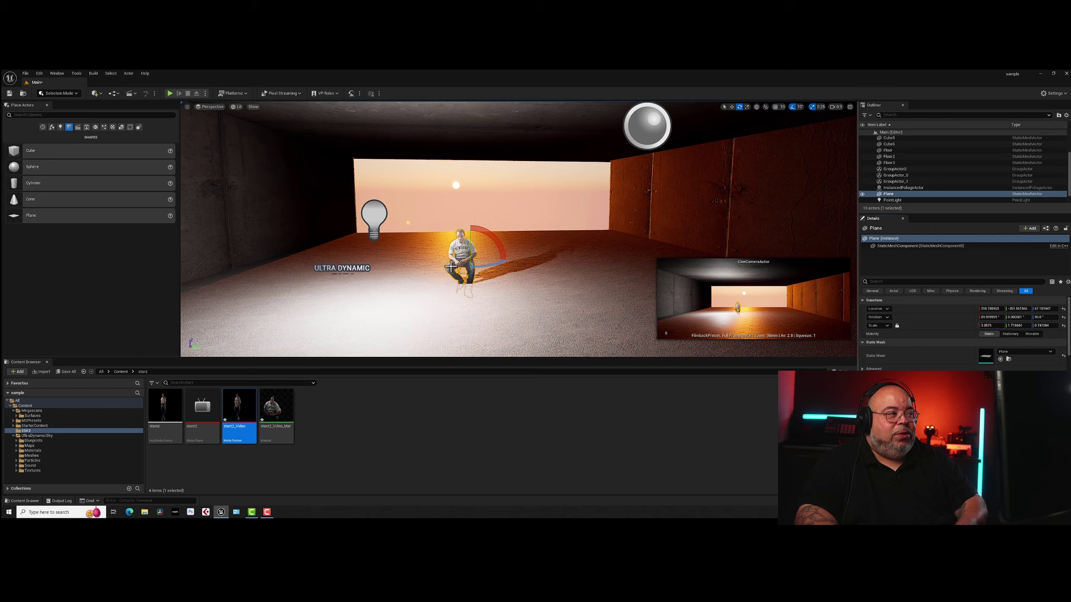
left_click_drag(471, 238, 472, 223)
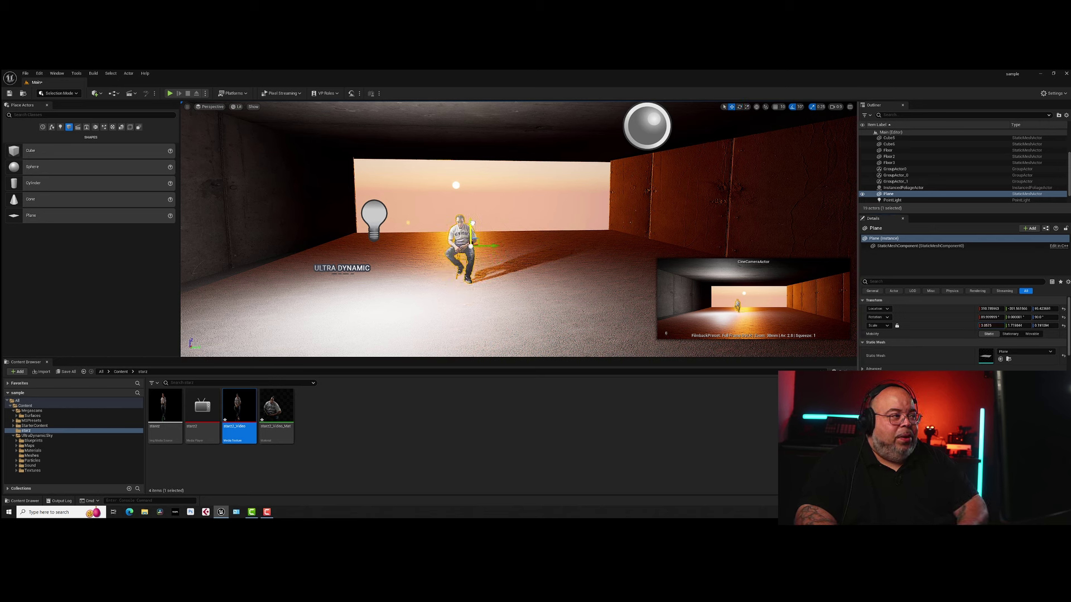
scroll(435, 255, "up", 10)
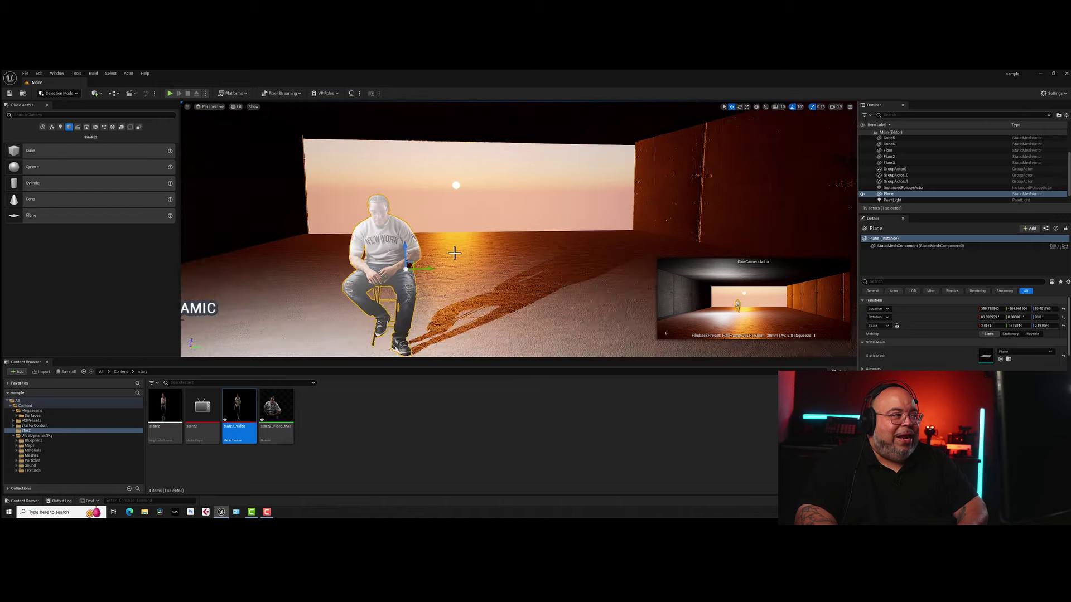
Examine the seated performer's proportions, floor contact and shadow from several angles in the room.
right_click_drag(420, 255, 454, 252)
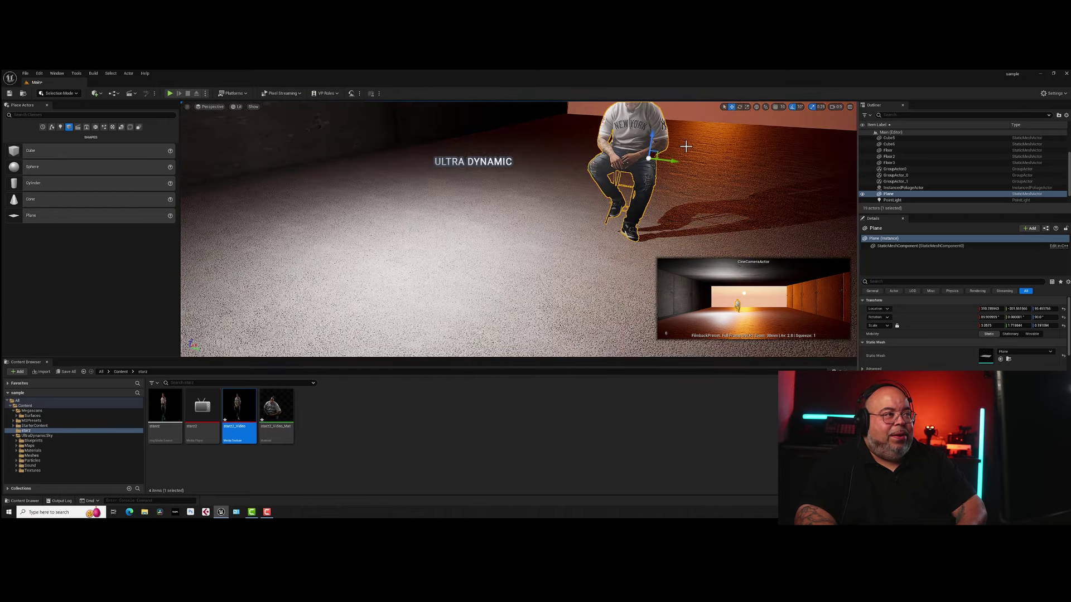
scroll(686, 146, "down", 10)
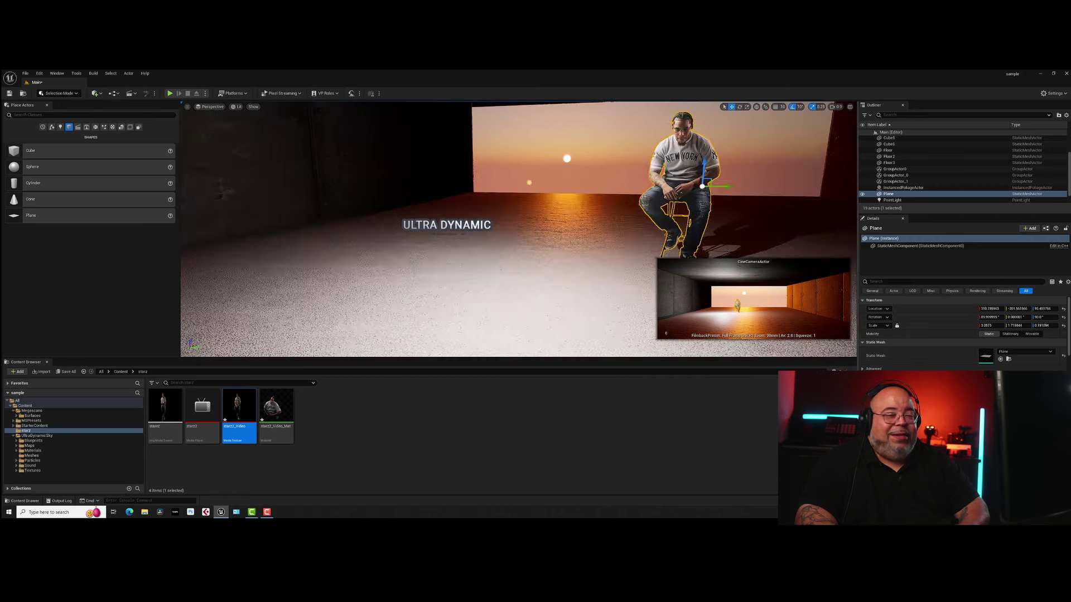
middle_click_drag(607, 182, 664, 163)
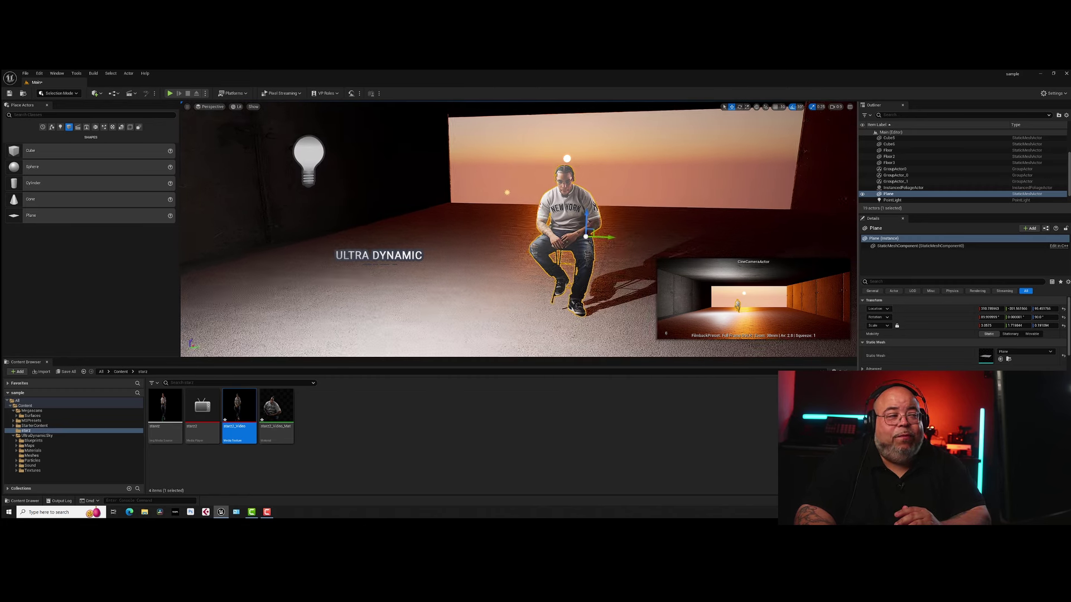
middle_click_drag(563, 218, 586, 229)
right_click_drag(563, 218, 594, 219)
middle_click_drag(563, 218, 507, 209)
scroll(563, 218, "down", 5)
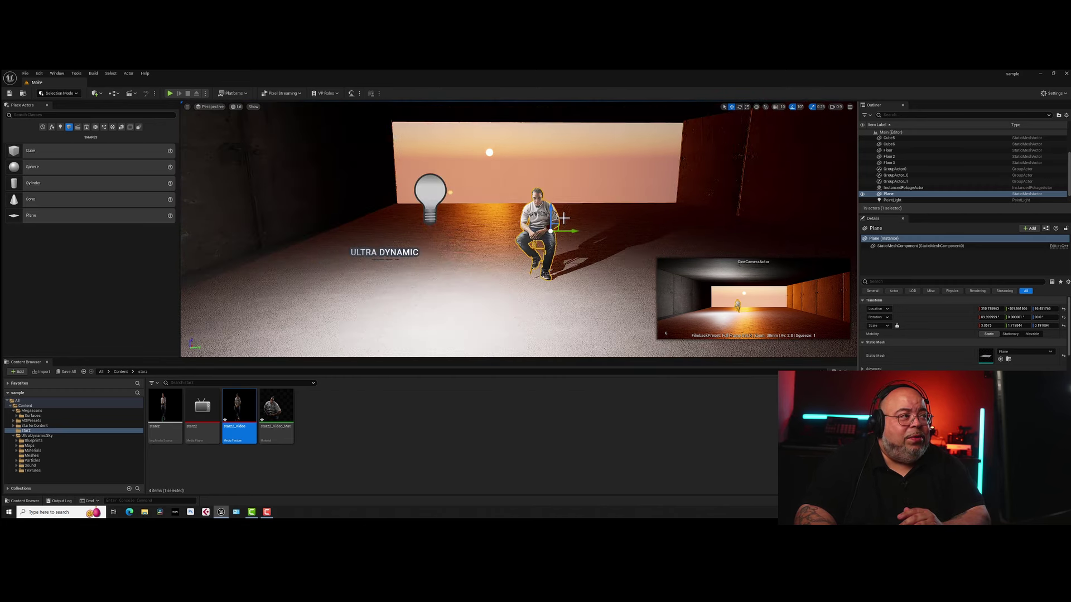
mouse_move(573, 218)
right_mouse_down()
mouse_move(578, 202)
mouse_move(575, 219)
right_mouse_up()
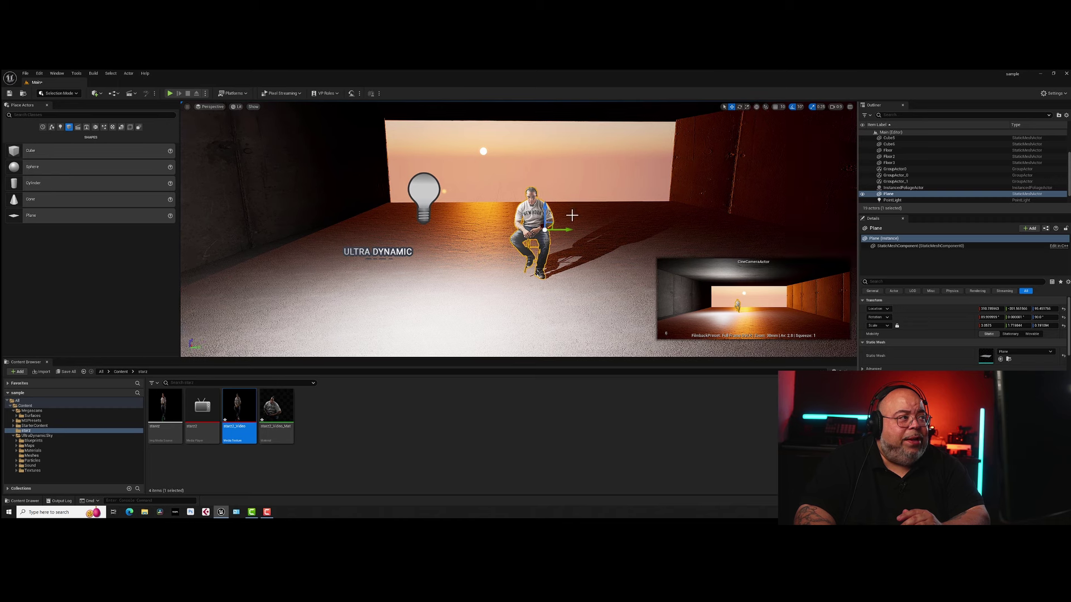
middle_click_drag(573, 218, 593, 188)
right_click_drag(565, 221, 530, 225)
Reposition the point light horizontally at its current height to light the seated performer from the side.
left_click(411, 211)
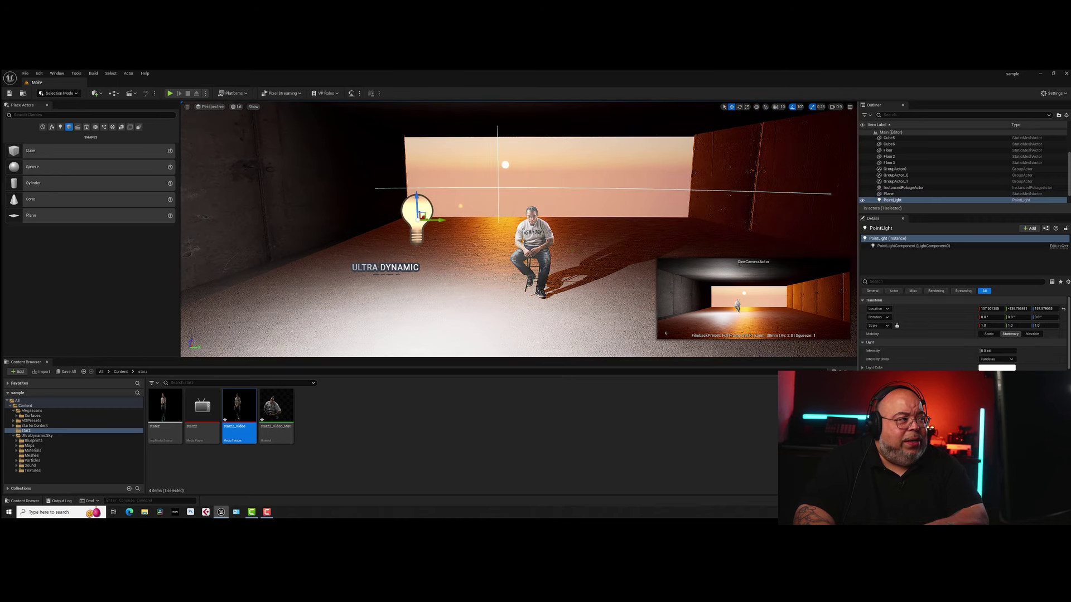
mouse_move(439, 222)
left_mouse_down()
mouse_move(469, 221)
mouse_move(422, 220)
mouse_move(443, 202)
mouse_move(431, 206)
left_mouse_up()
scroll(543, 243, "up", 8)
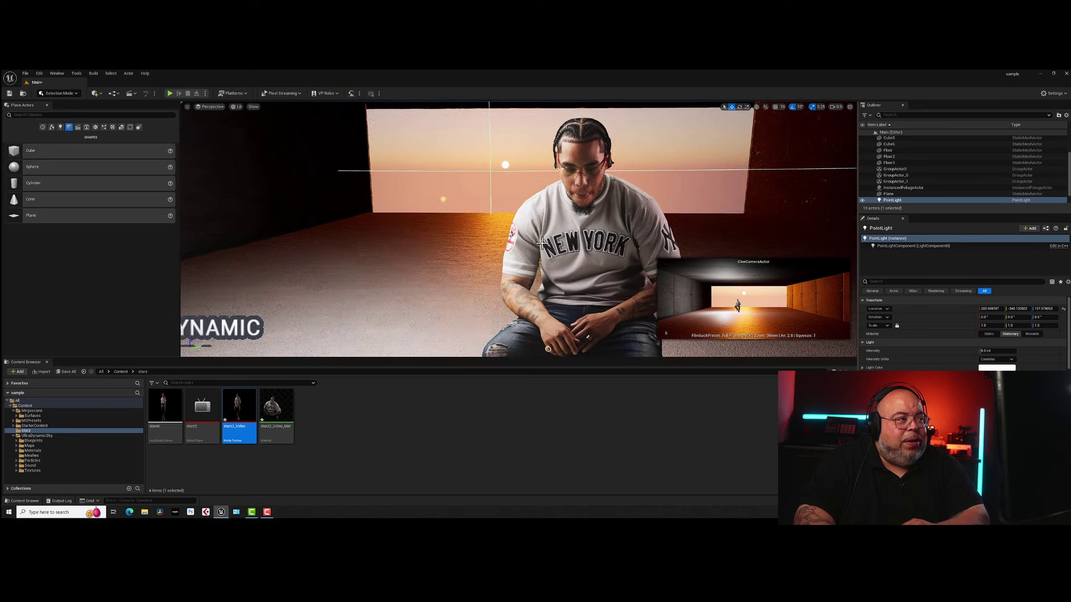
middle_click_drag(542, 243, 571, 232)
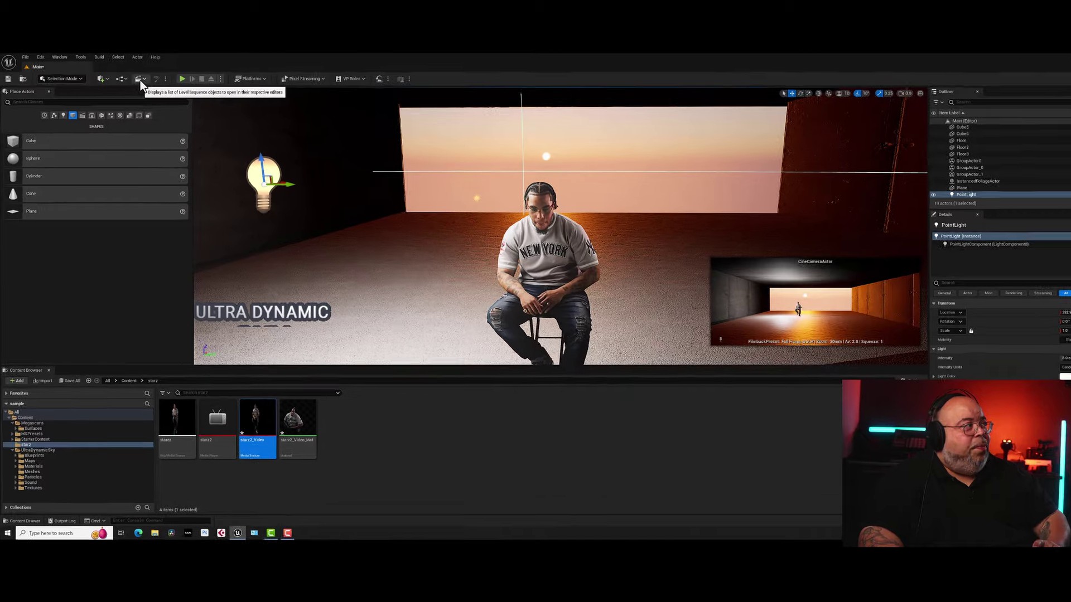
Create a level sequence and save it as NewLevelSequence in the starz folder.
left_click(131, 93)
left_click(225, 50)
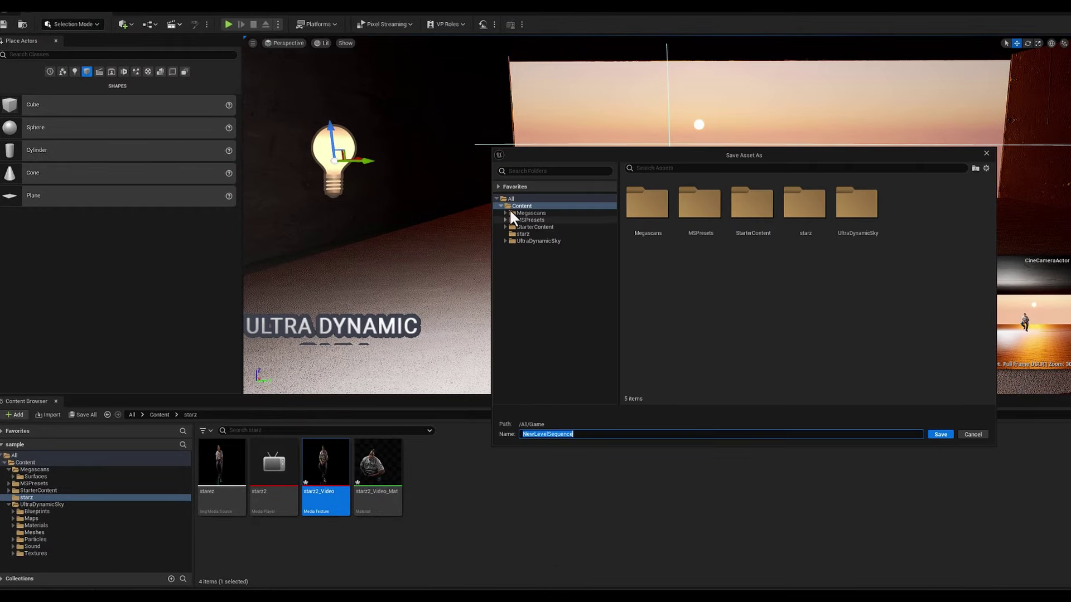
left_click(524, 207)
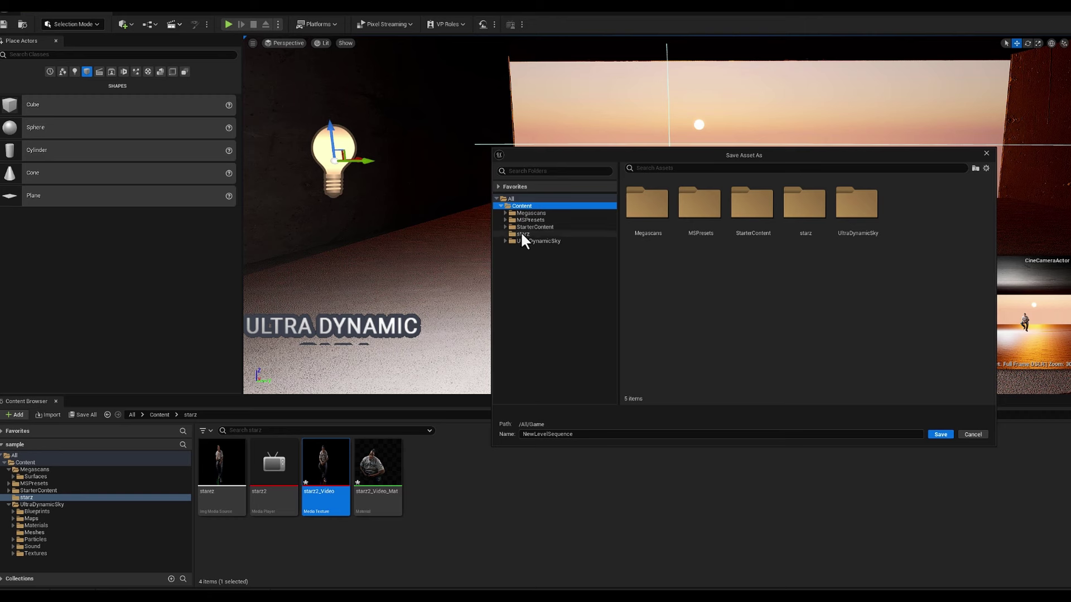
left_click(526, 234)
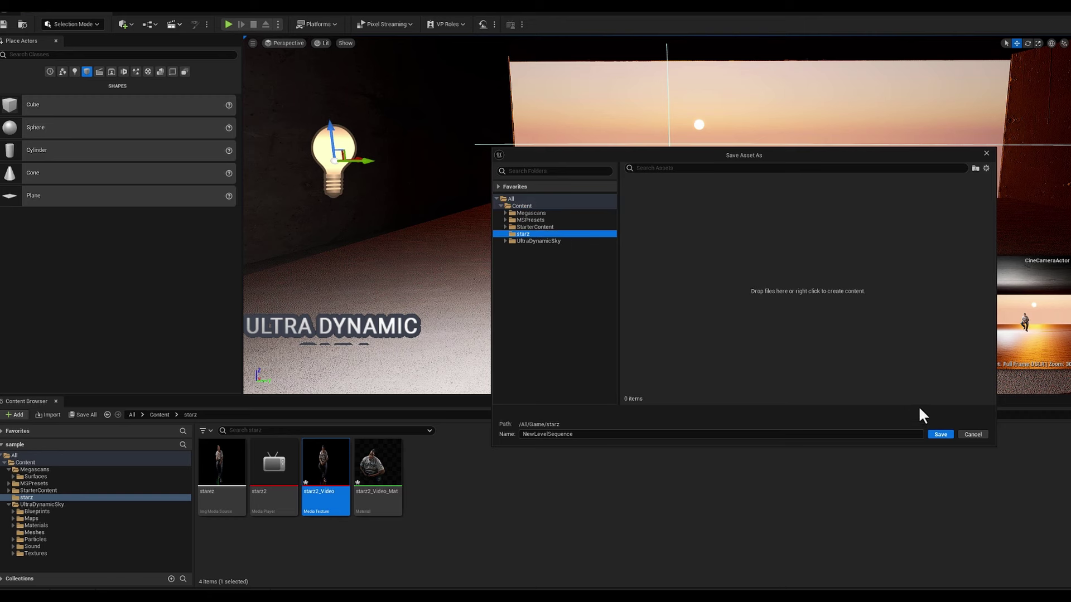
left_click(940, 434)
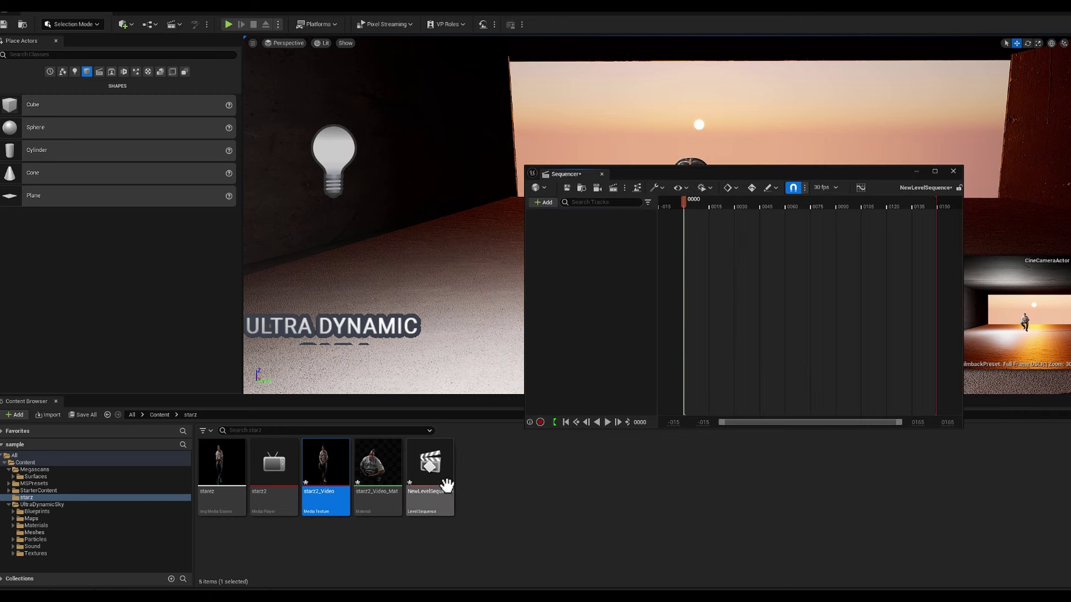
Add a media track to the sequence and place the starez image media source on it.
left_click(546, 202)
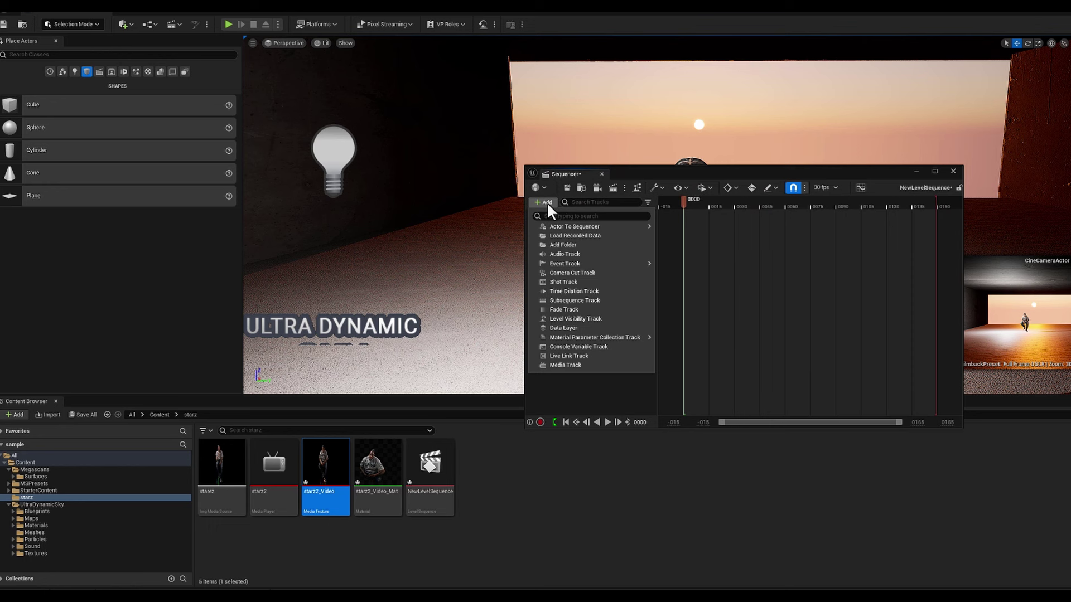
left_click(604, 365)
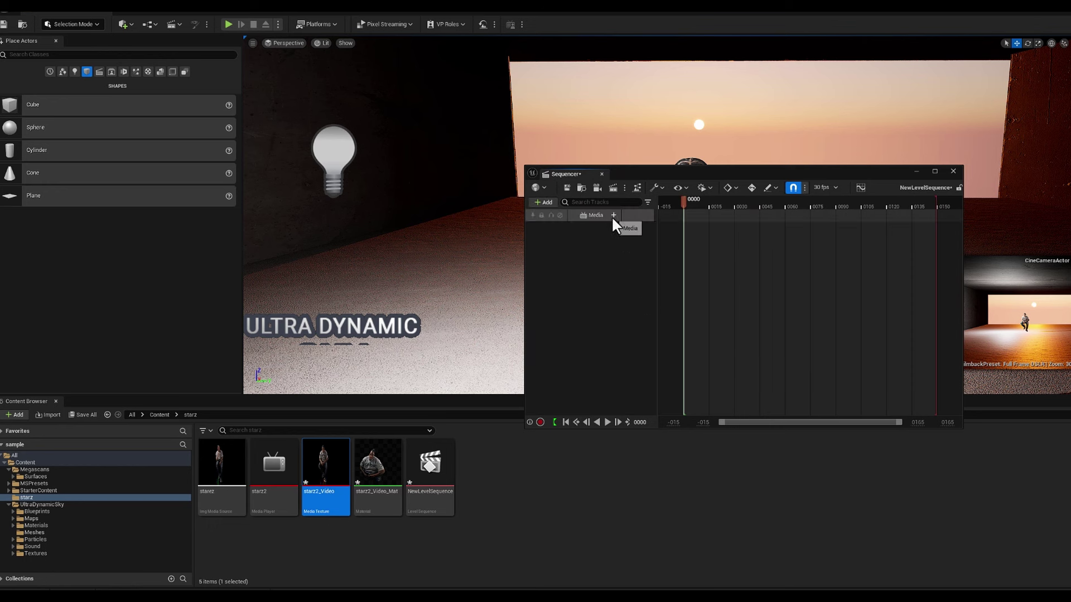
left_click(614, 215)
mouse_move(634, 228)
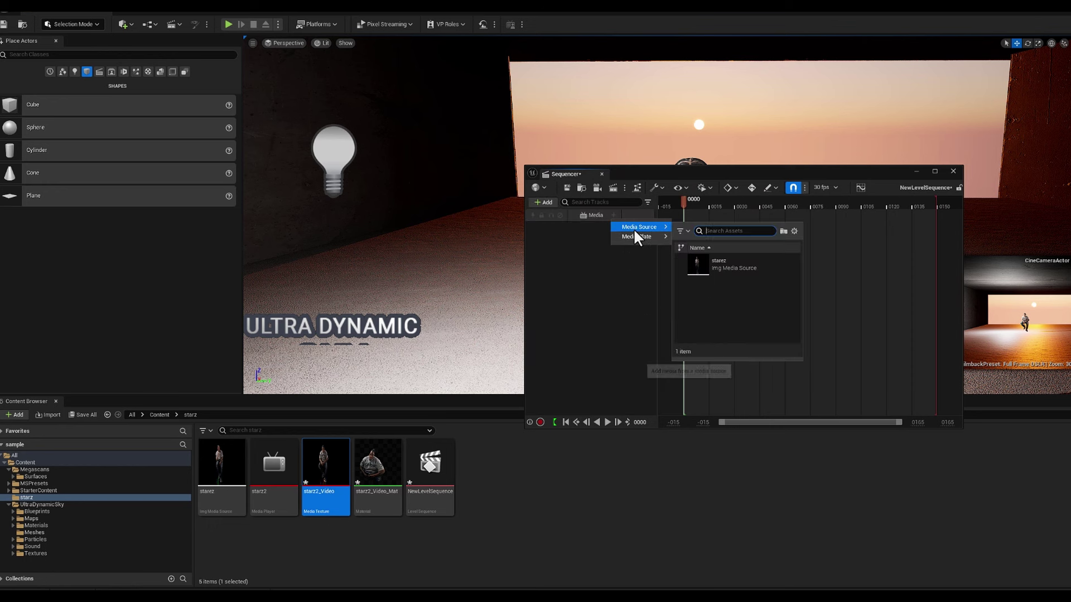
left_click(715, 263)
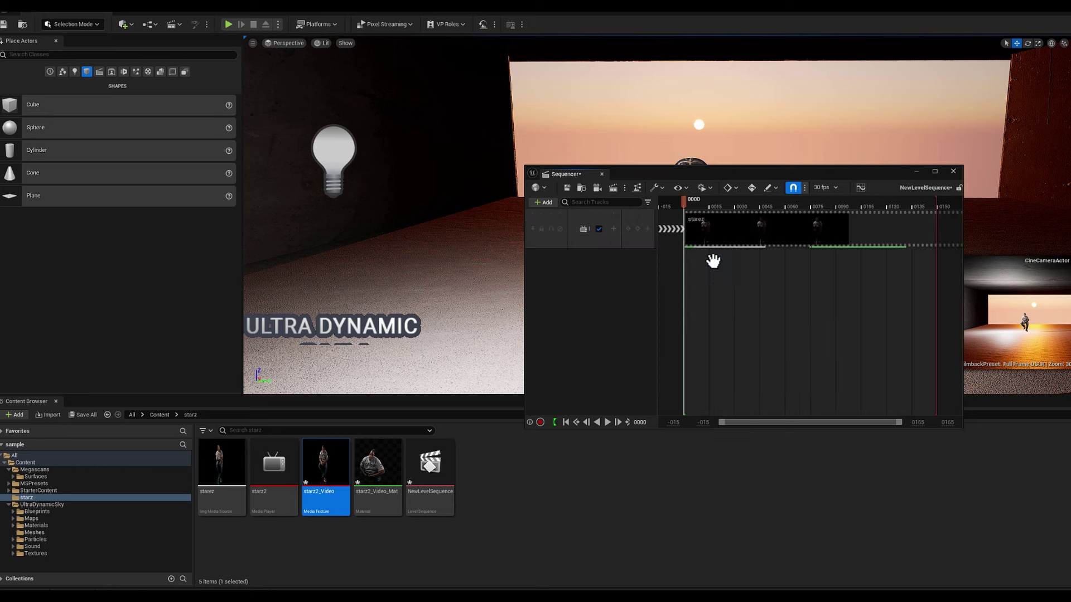
Assign starz2_Video as the media texture in the starez clip's properties.
right_click(760, 227)
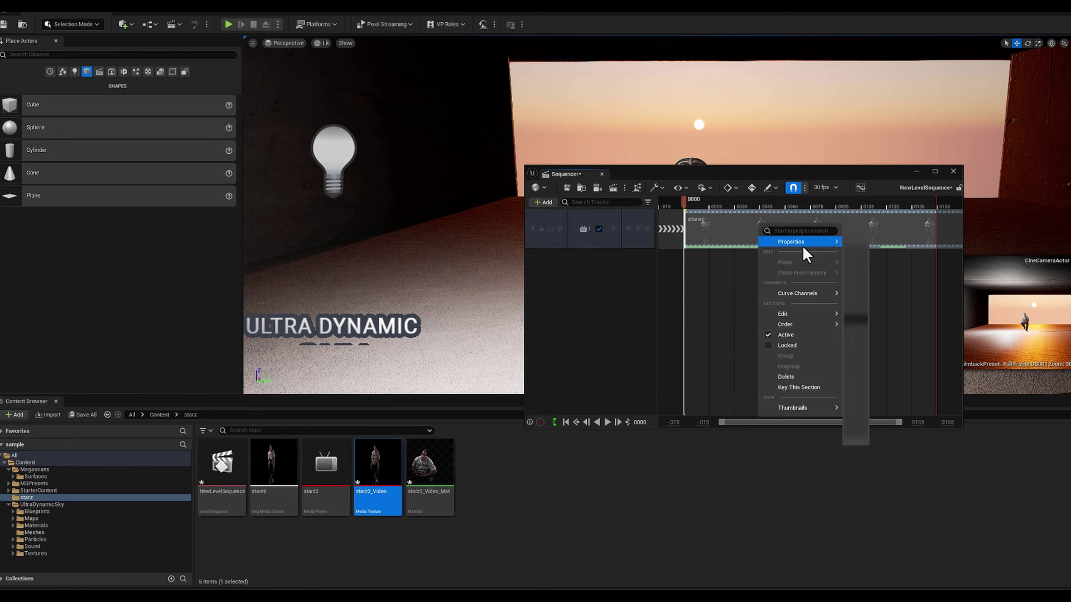
mouse_move(801, 245)
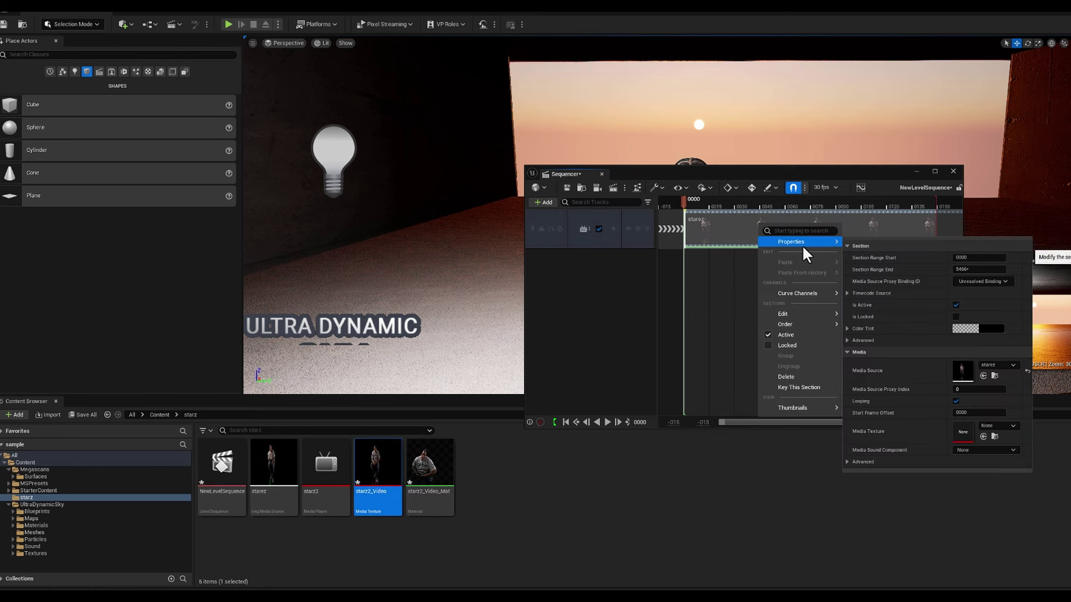
left_click(1007, 432)
left_click(1006, 317)
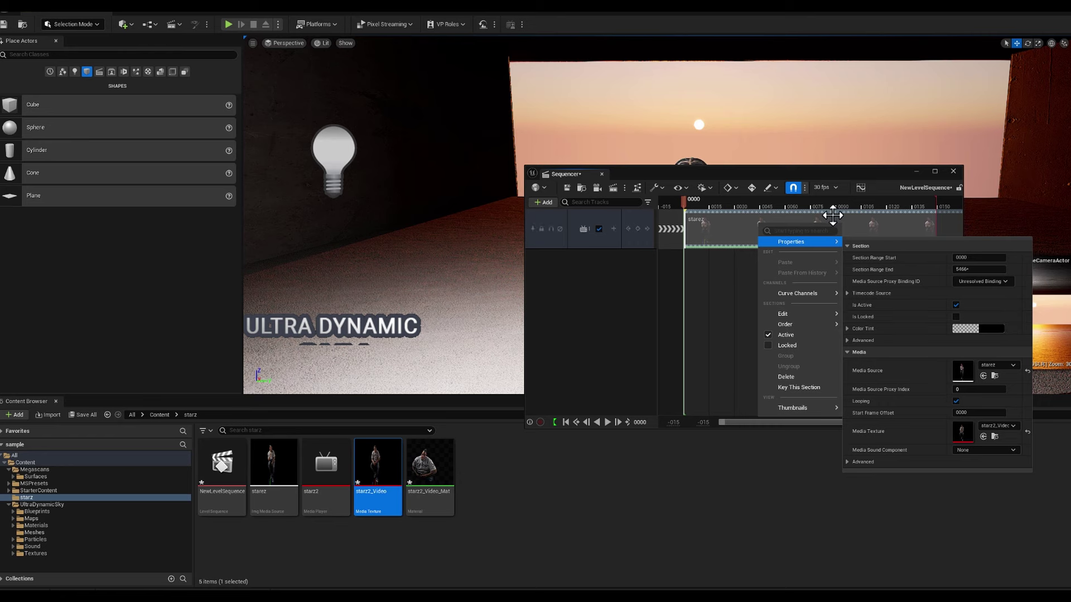
Set the sequence's display rate to 60 fps and reposition the floating Sequencer window.
left_click(822, 187)
left_click(822, 187)
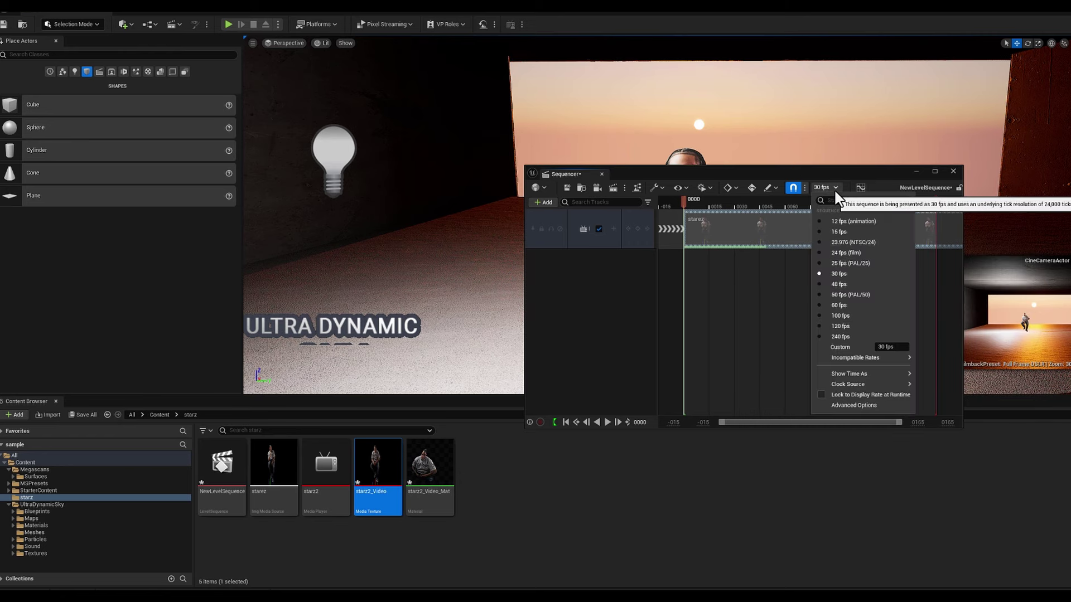
left_click(820, 306)
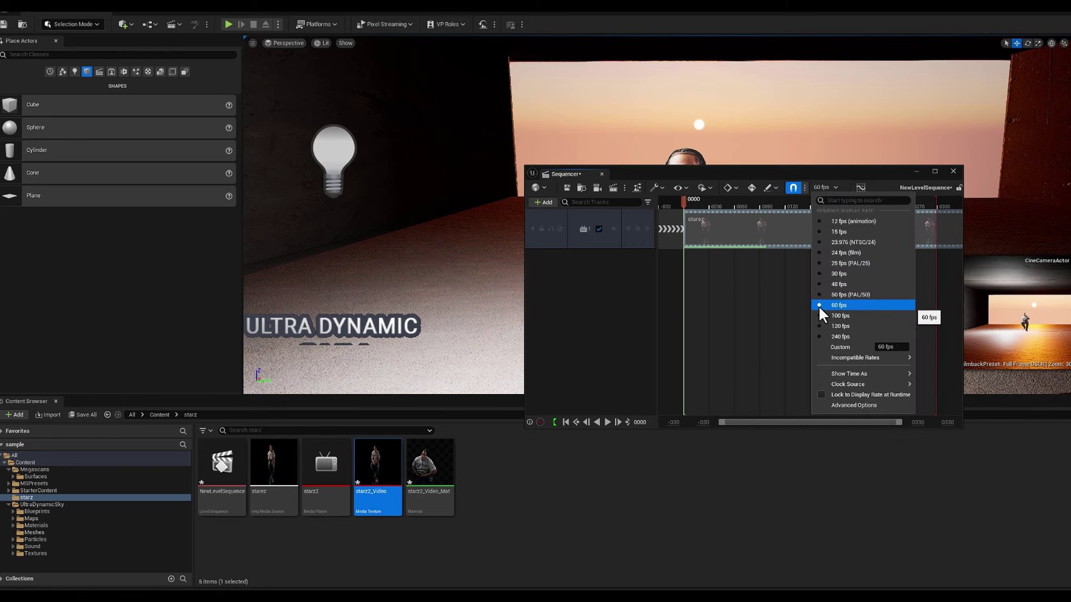
double_click(737, 171)
left_click(632, 239)
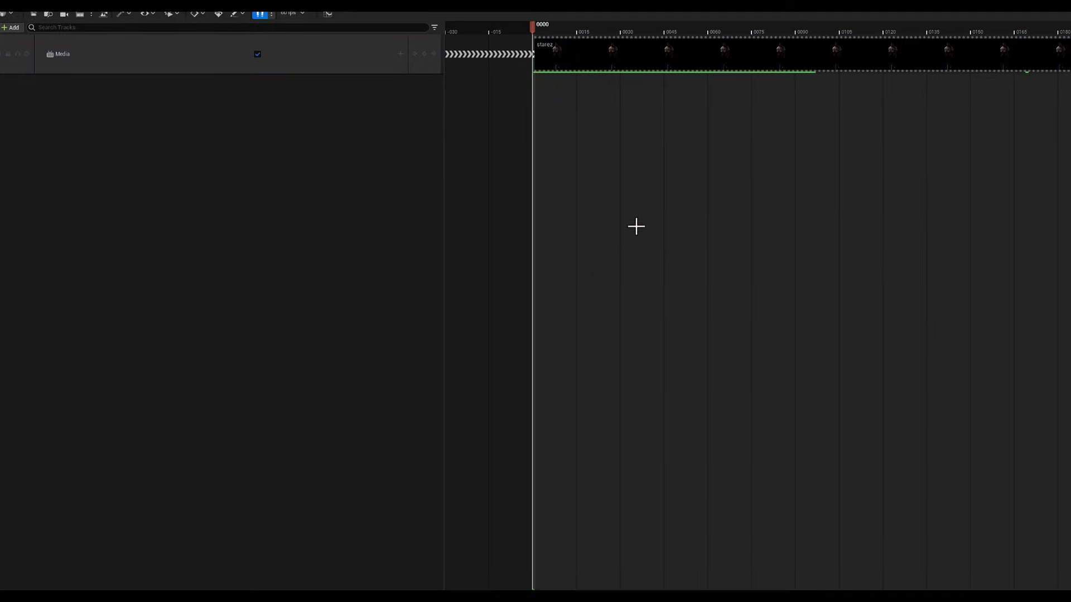
left_click_drag(730, 13, 534, 272)
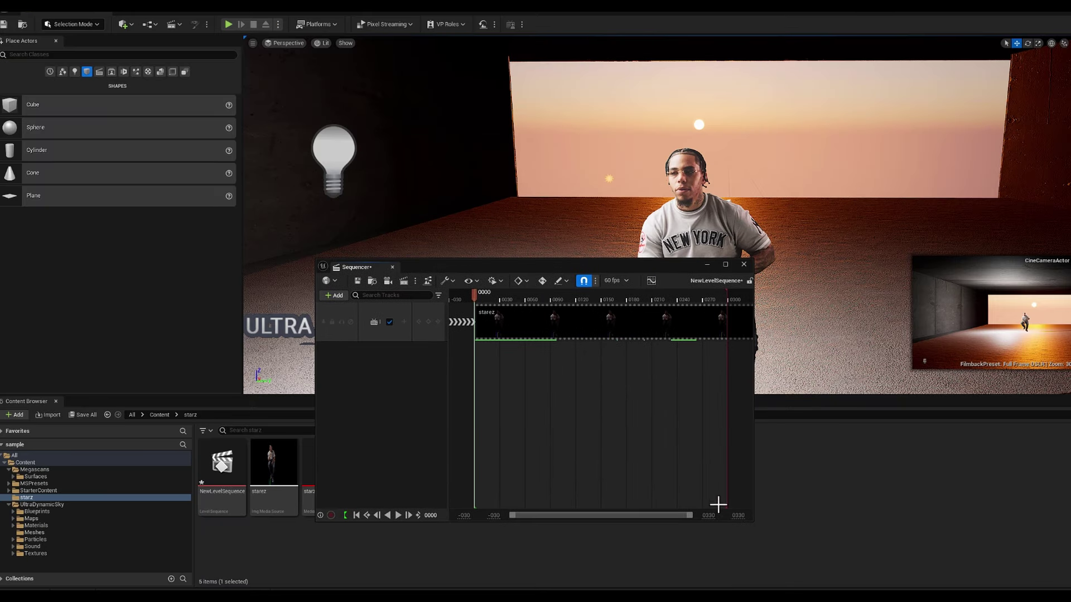
Set the timeline's end frame to 99999 and extend the looping starez clip to about frame 68000.
left_click(706, 516)
type("99999")
key("Return")
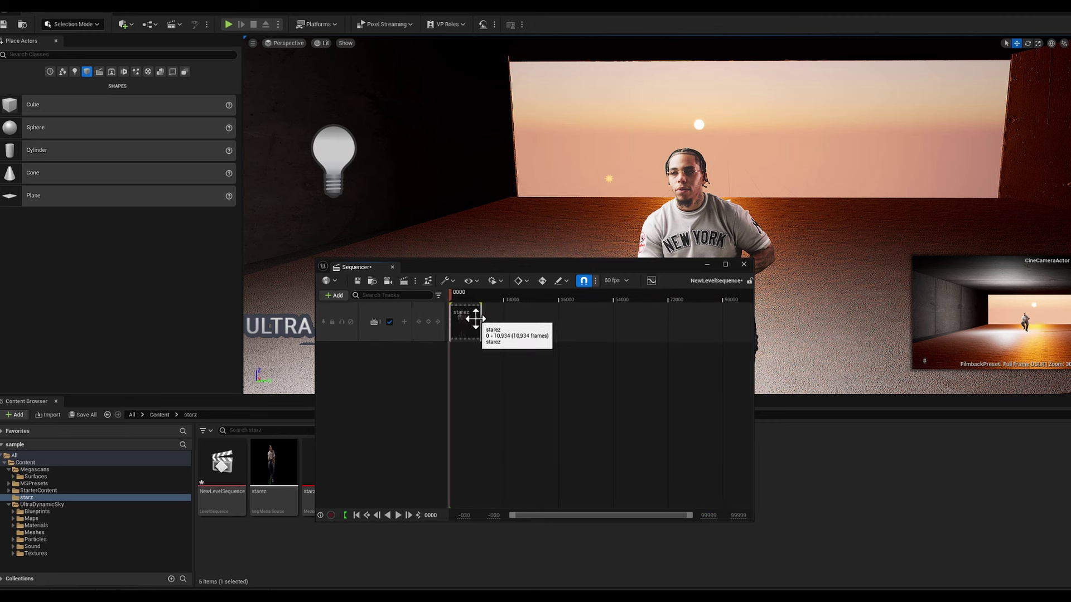
left_click_drag(480, 321, 657, 321)
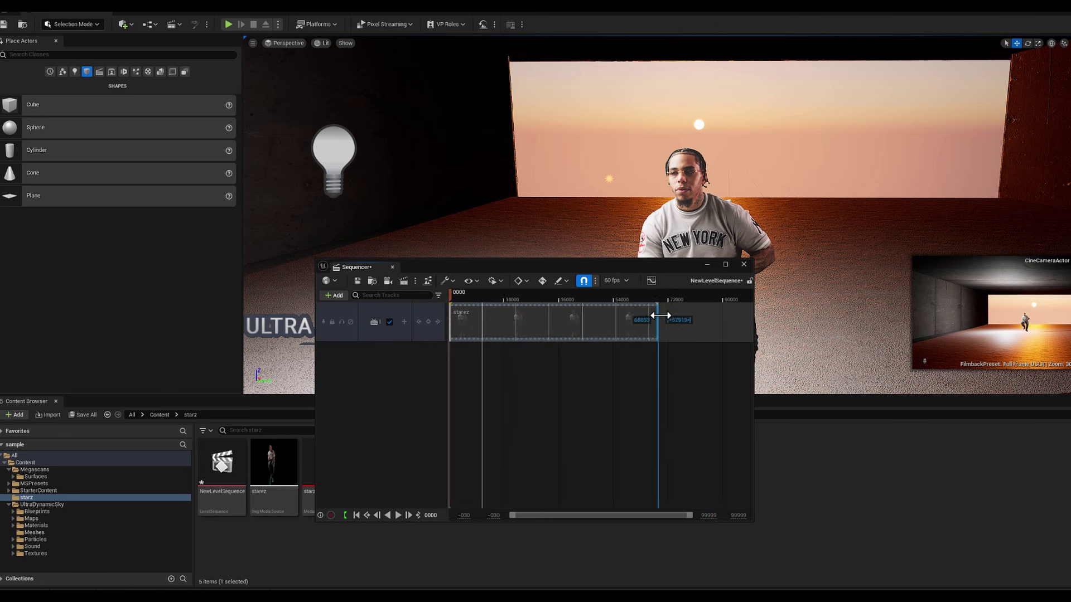
Narrow the playback range to a short early section of the starez clip, starting at about frame 5645.
left_click_drag(693, 517, 595, 517)
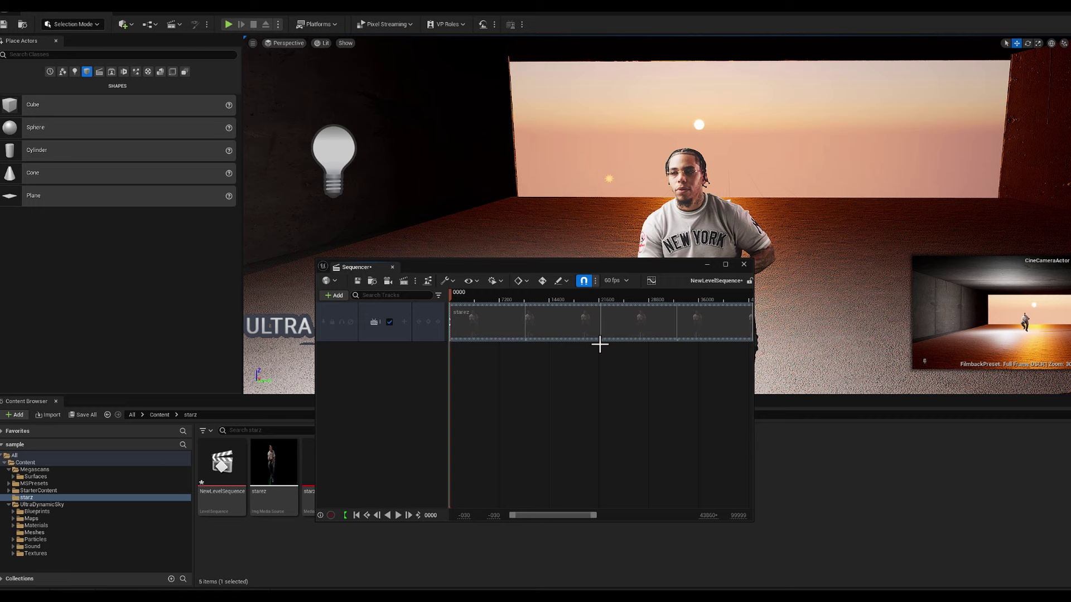
left_click(464, 294)
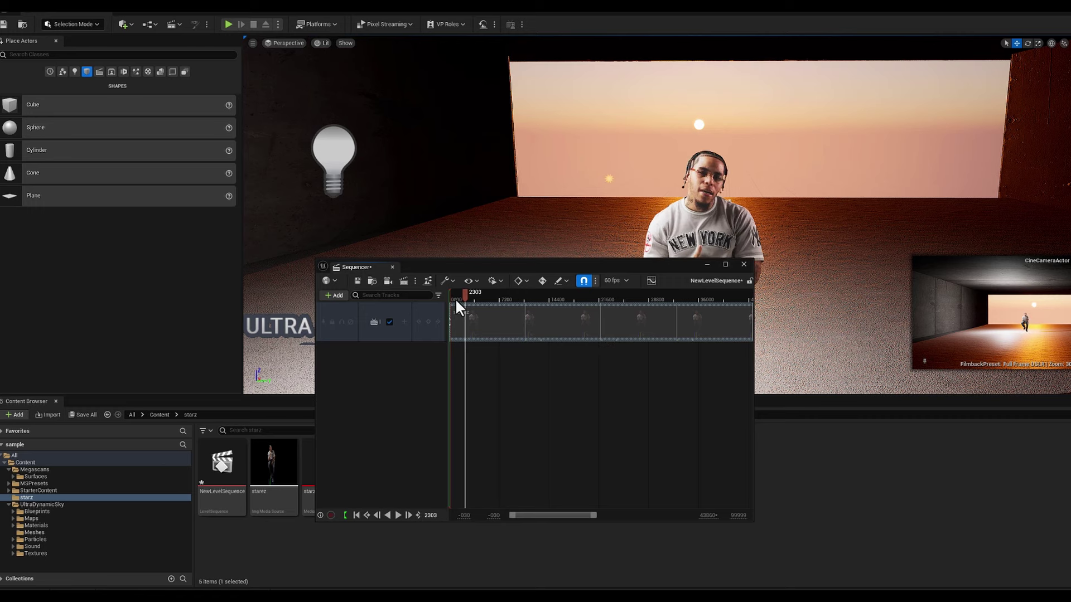
left_click_drag(453, 298, 516, 297)
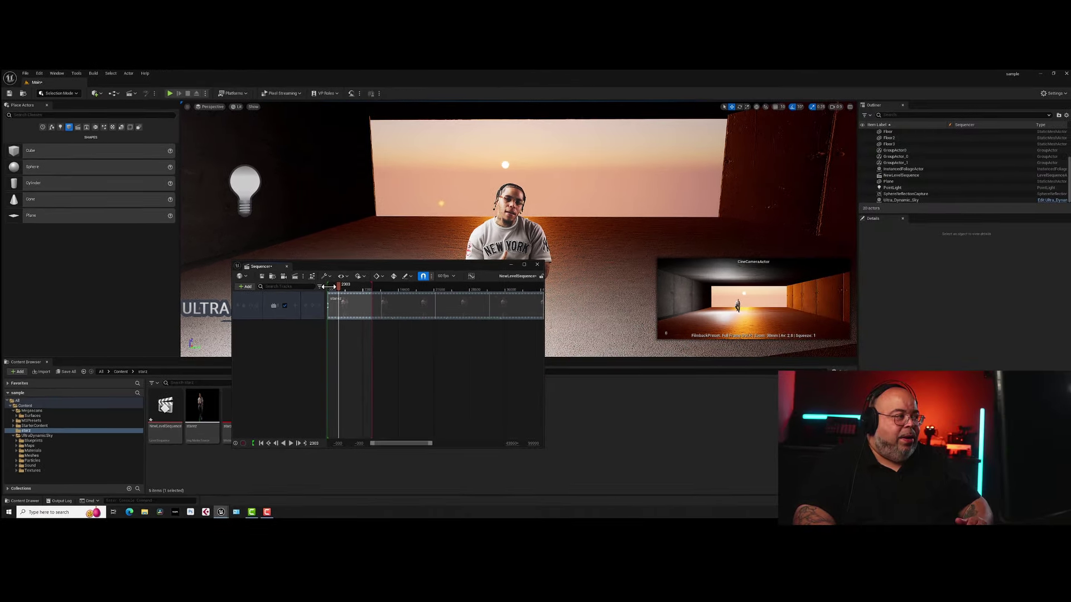
left_click_drag(451, 296, 487, 295)
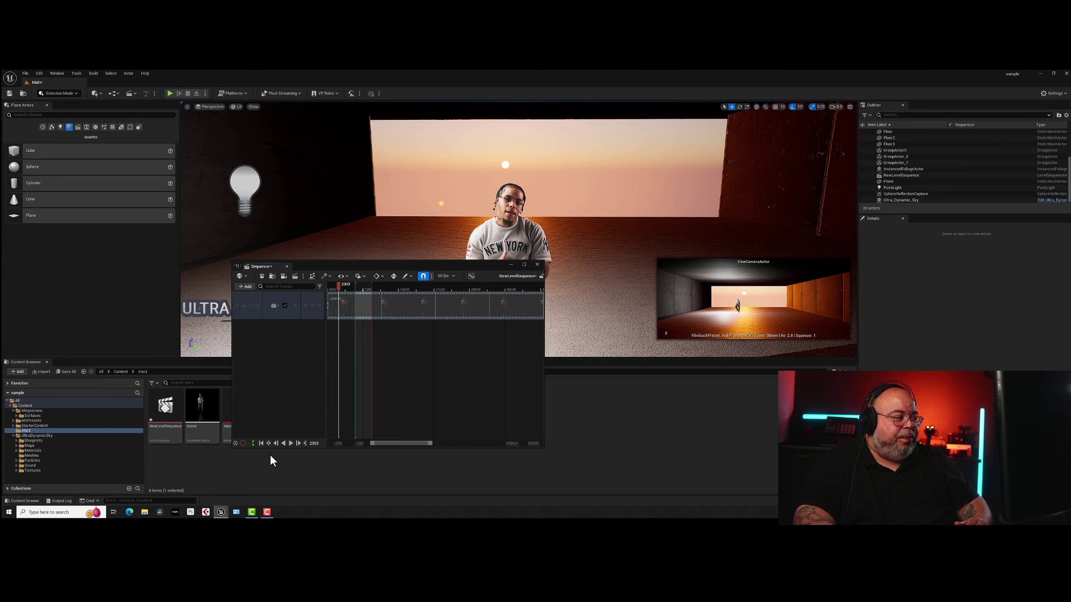
Play the sequence from the start of its range with the Sequencer window clear of the performer, and inspect the footage up close.
left_click(261, 443)
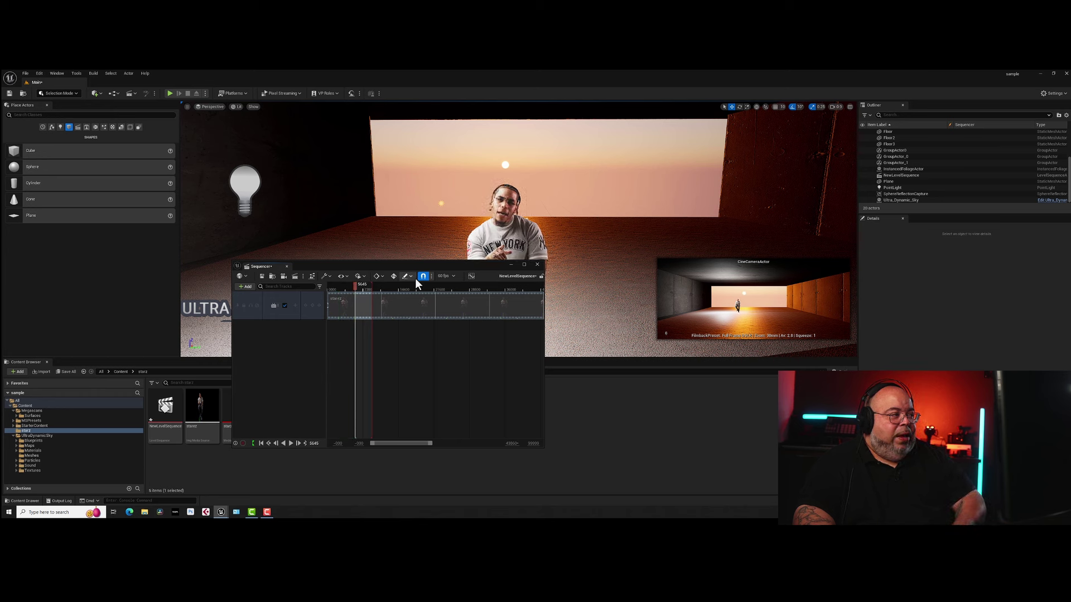
left_click_drag(415, 266, 514, 363)
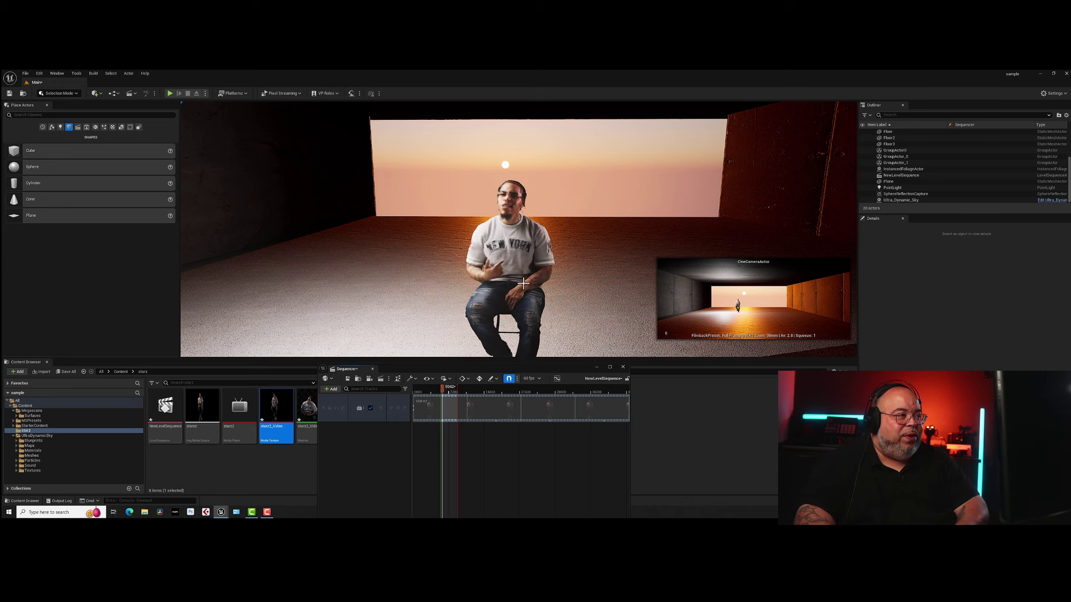
scroll(508, 255, "up", 5)
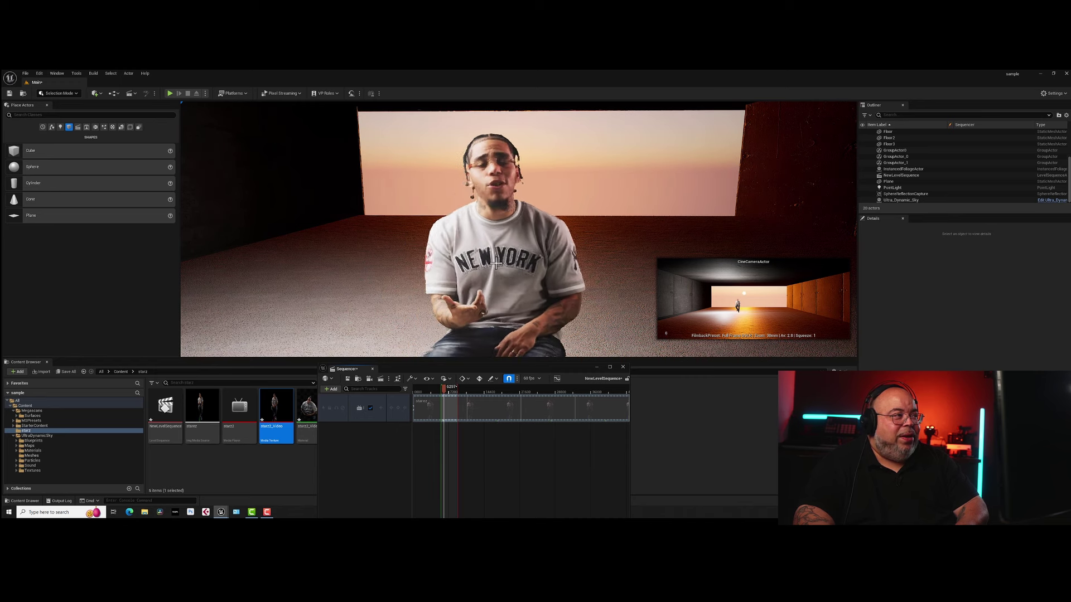
key("space")
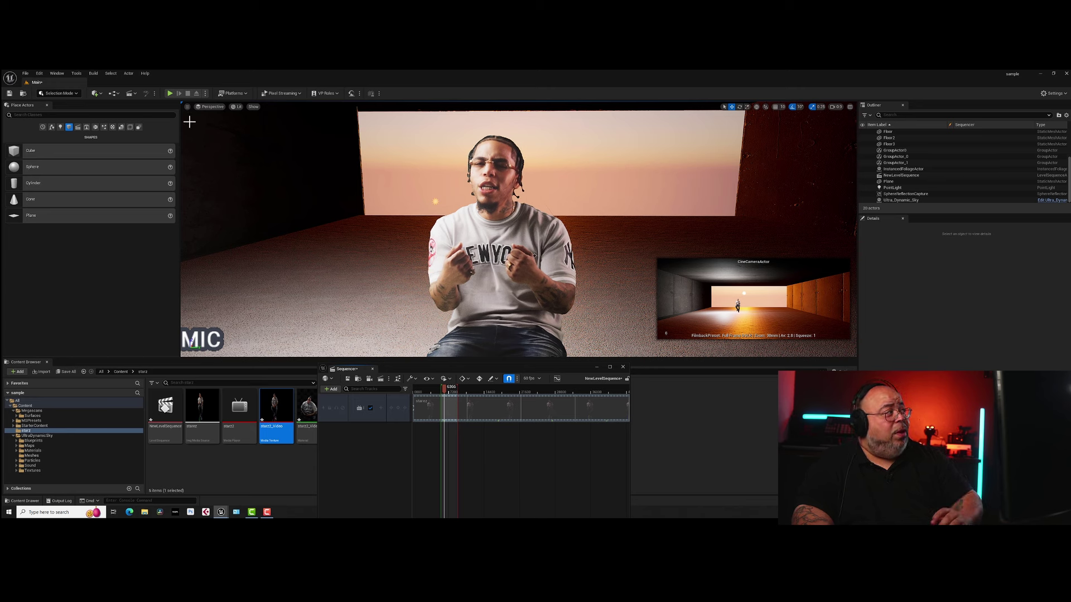
Set both the mobile and the default anti-aliasing methods to None in the project settings.
left_click(40, 73)
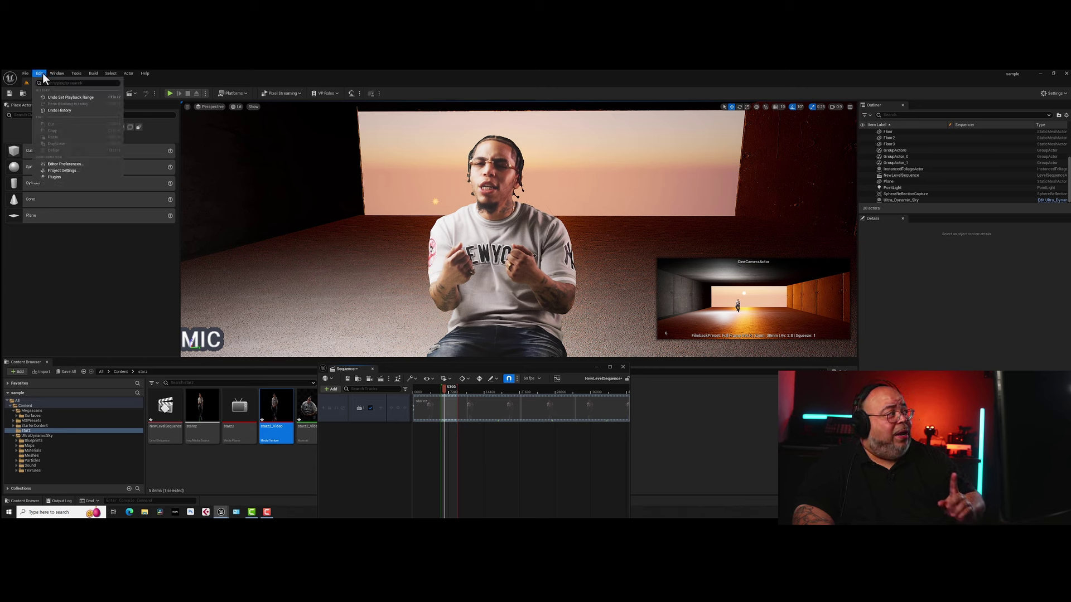
left_click(51, 169)
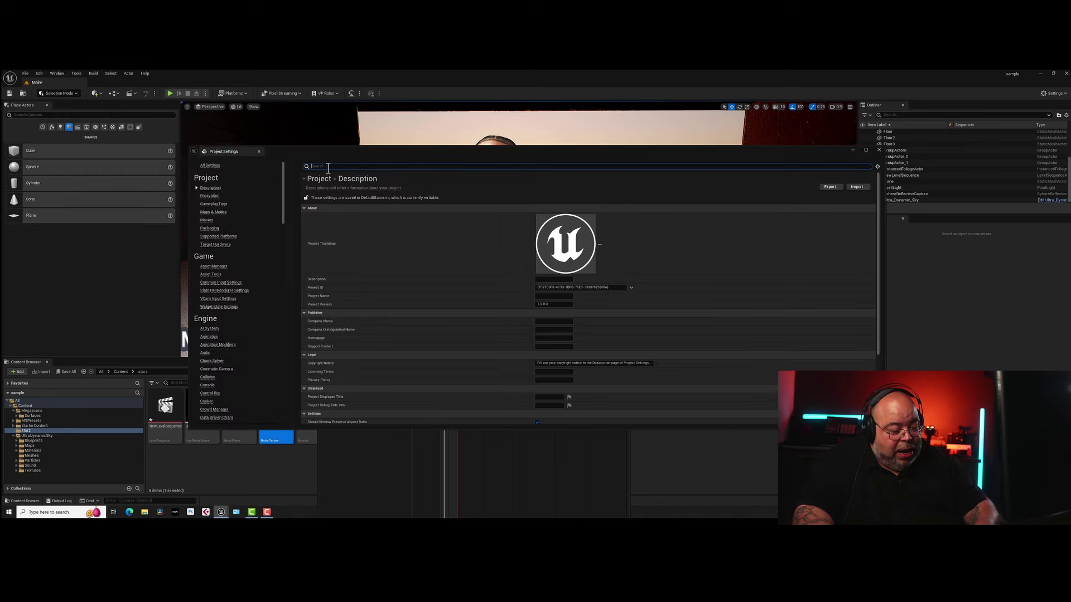
type("anti")
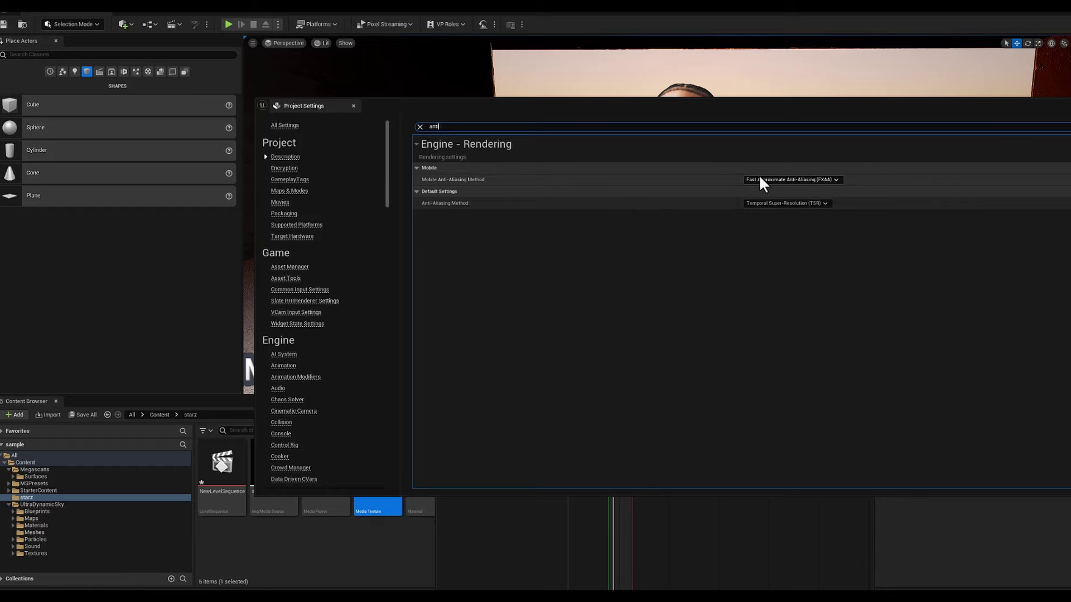
left_click(769, 179)
left_click(755, 188)
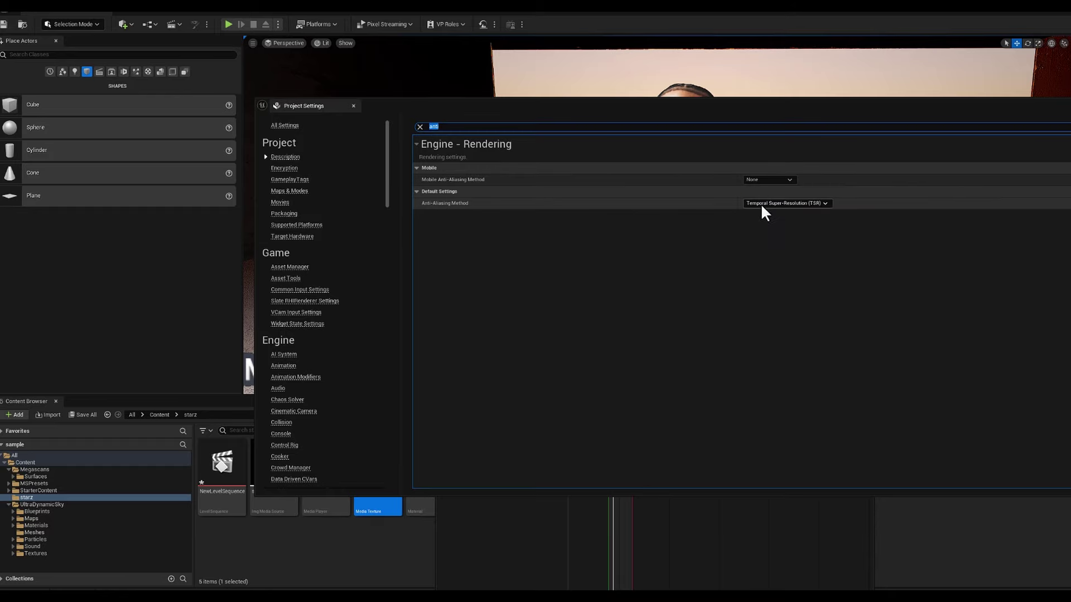
left_click(761, 204)
left_click(757, 213)
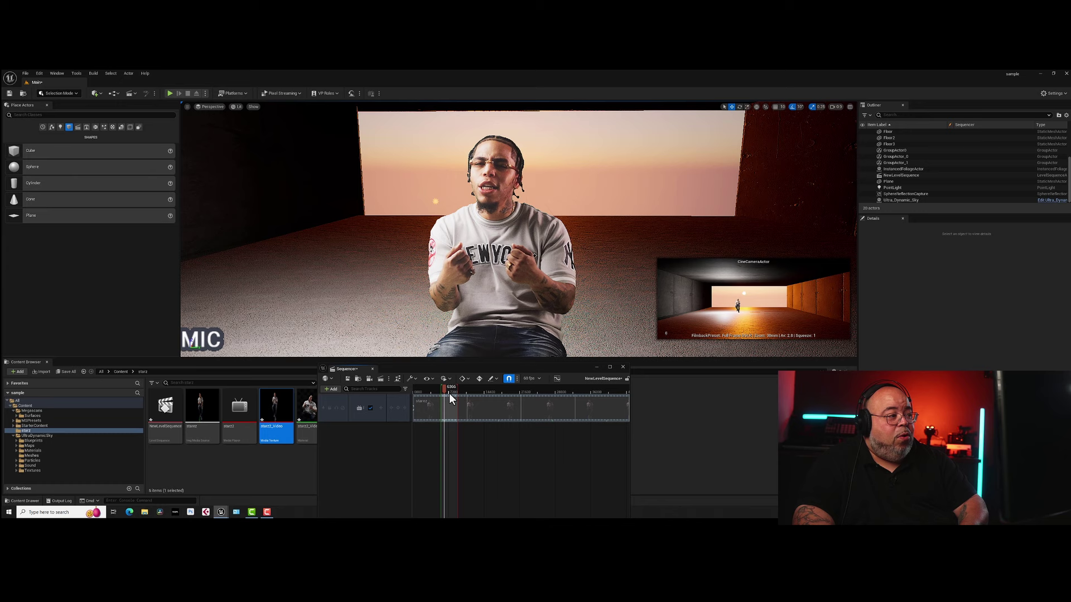
Replay the sequence from near the range start to check the performer's motion up close and at full length.
left_click_drag(449, 393, 443, 393)
key("space")
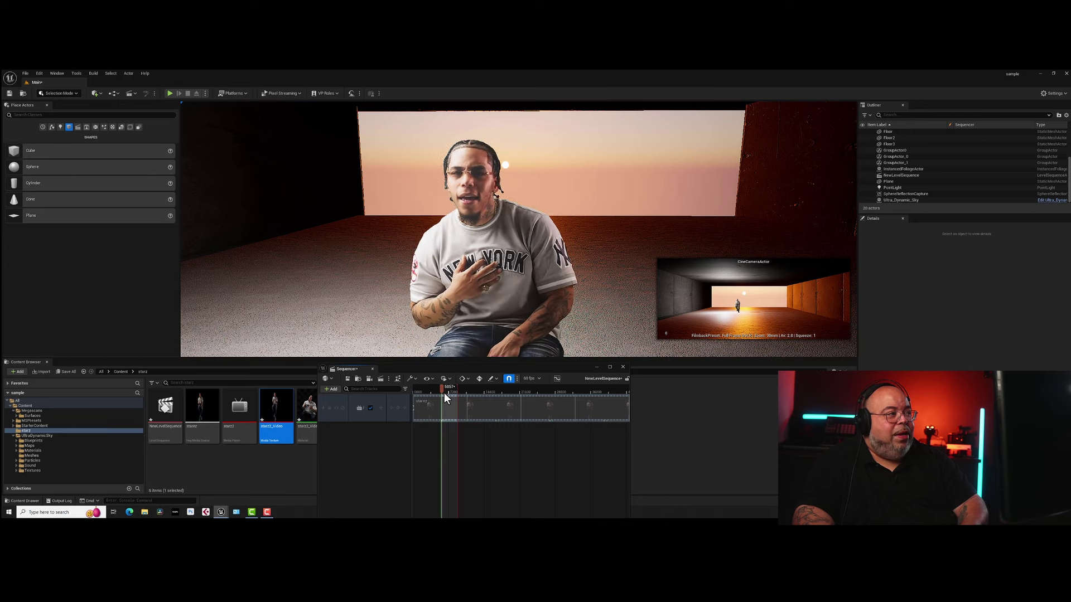
scroll(438, 307, "down", 4)
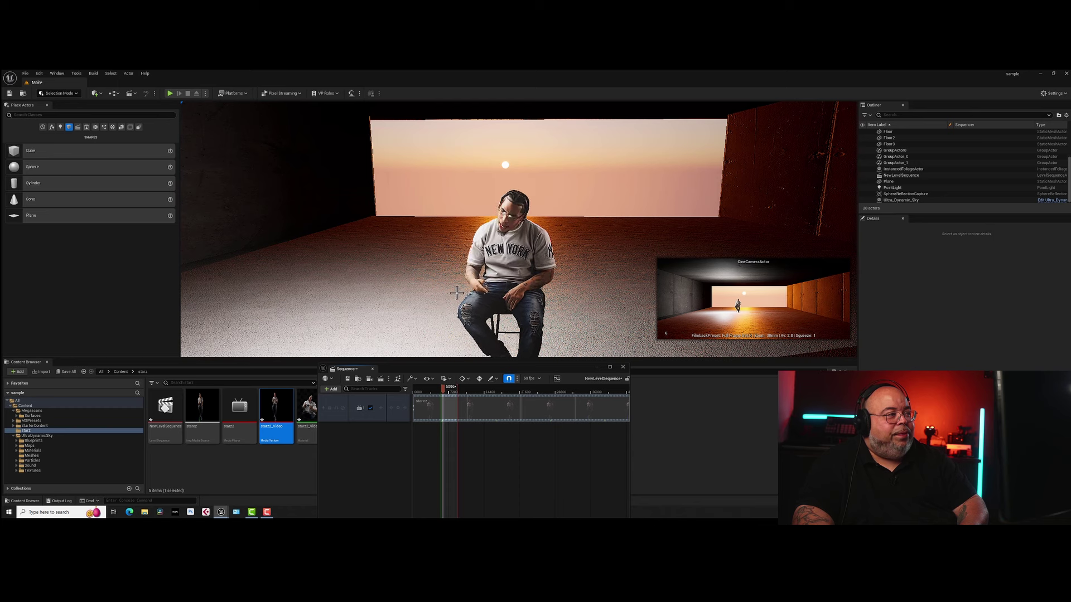
key("space")
Delete the point light beside the performer and examine the sunset-only lighting from farther back in the room.
scroll(453, 292, "down", 5)
left_click(417, 209)
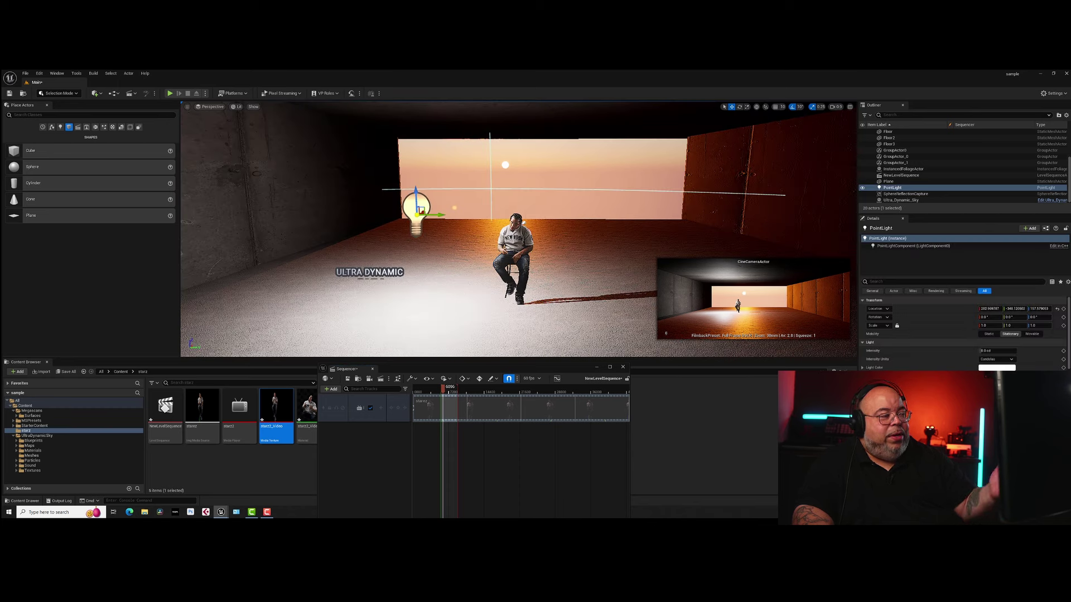
key("Delete")
scroll(467, 266, "up", 3)
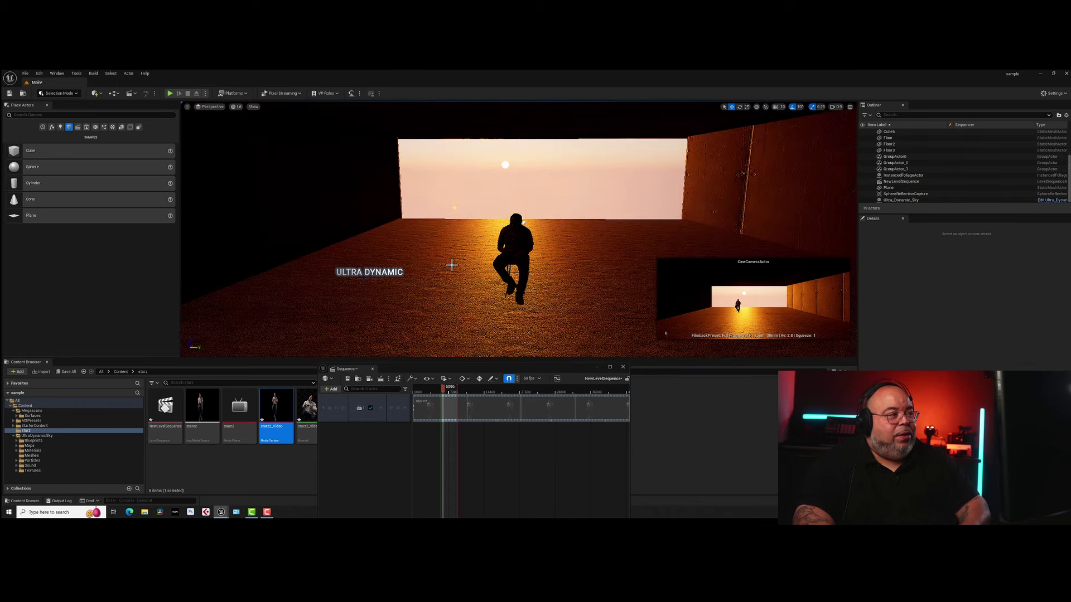
right_click_drag(467, 266, 415, 270)
middle_click_drag(467, 266, 542, 302)
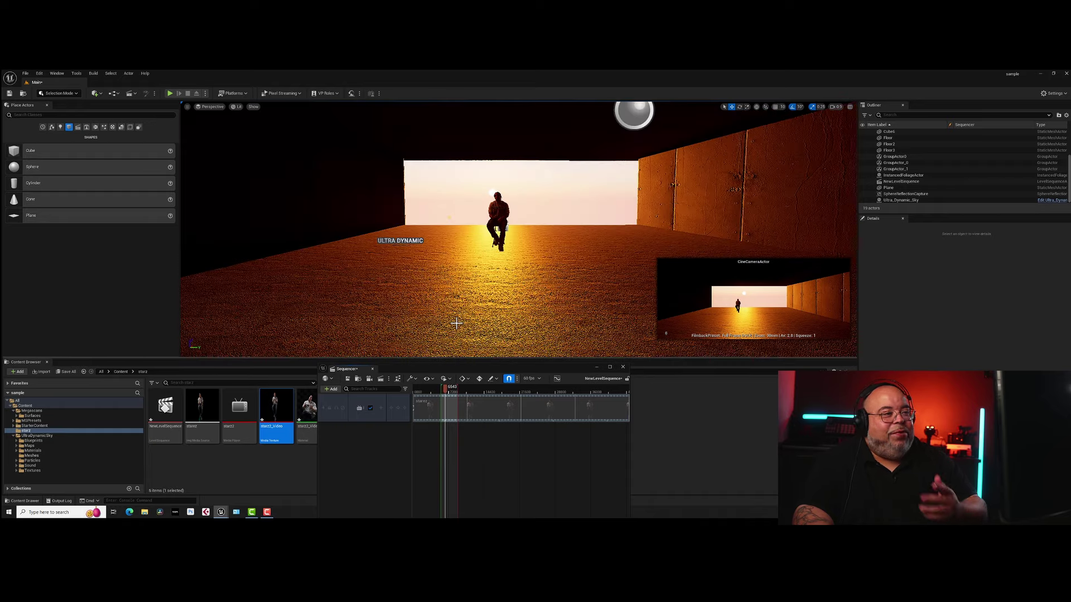
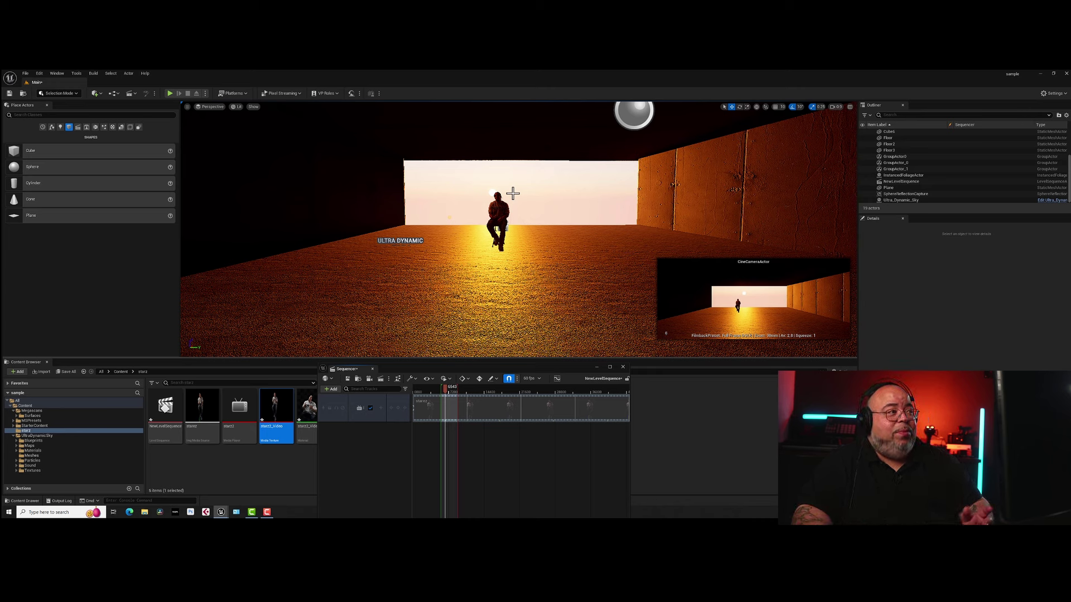
Lower the Cloud Coverage of Ultra_Dynamic_Sky to about 1.18 so distinct sunset clouds fill the opening.
left_click(911, 193)
left_click(905, 199)
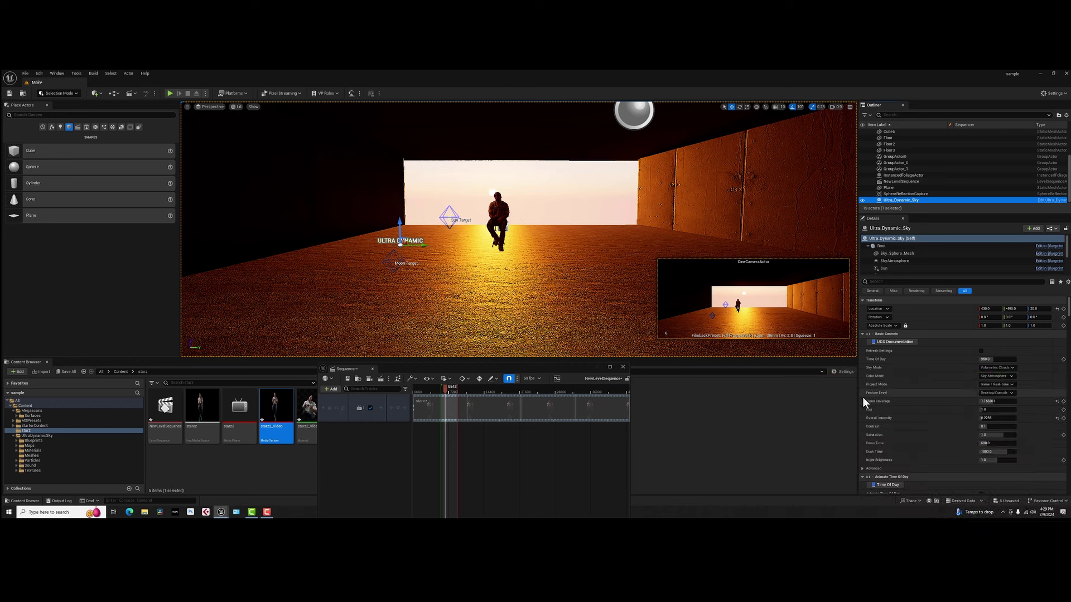
left_click(983, 401)
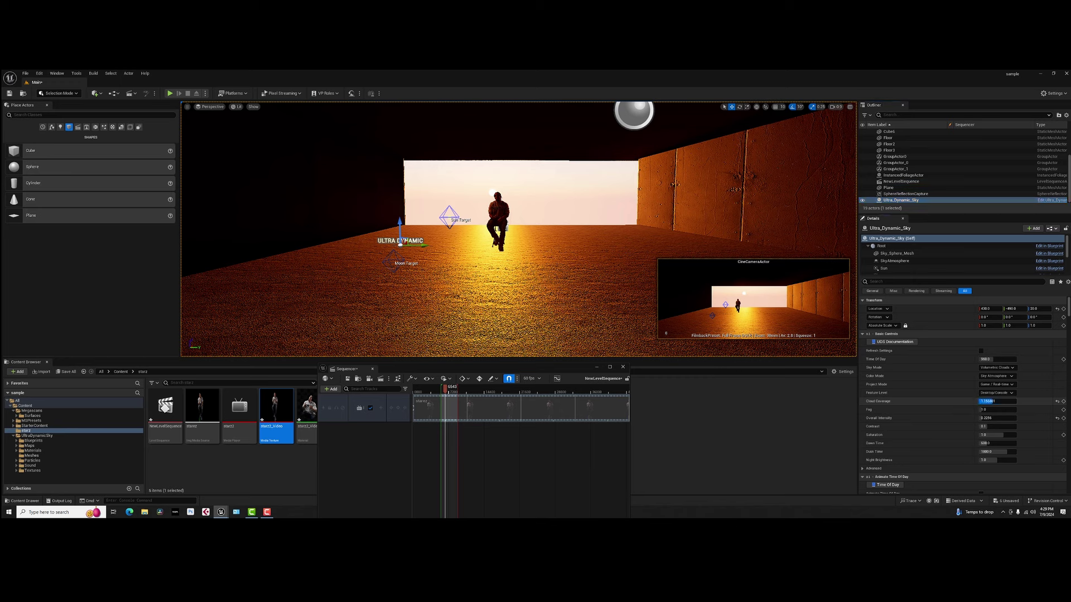
left_click_drag(992, 401, 983, 401)
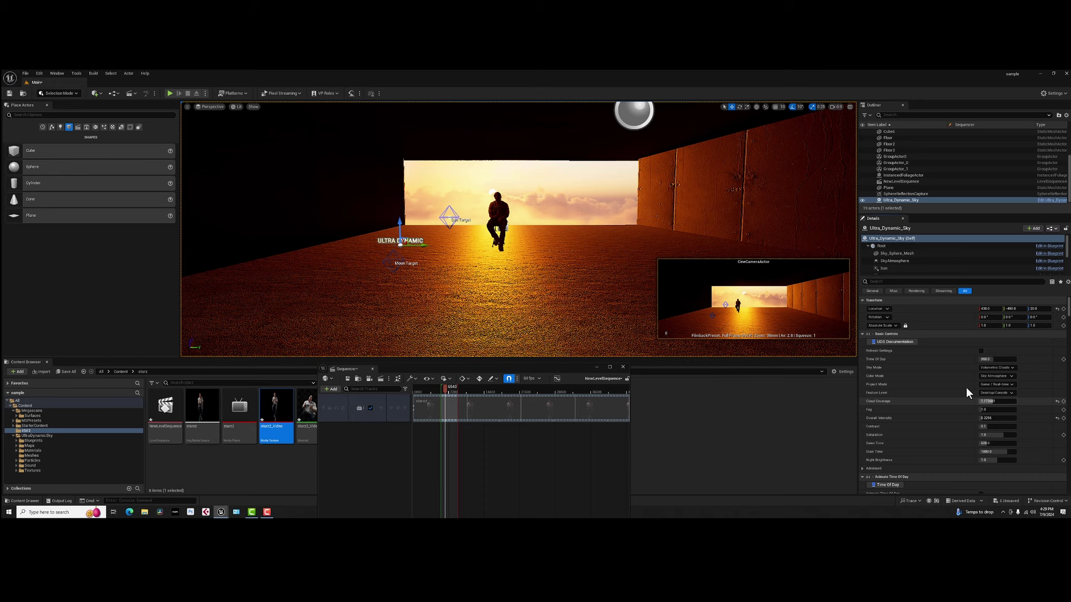
Find the cloud speed setting of Ultra_Dynamic_Sky, set Cloud Speed to about 0.18, and clear the property filter.
left_click(885, 283)
type("clou")
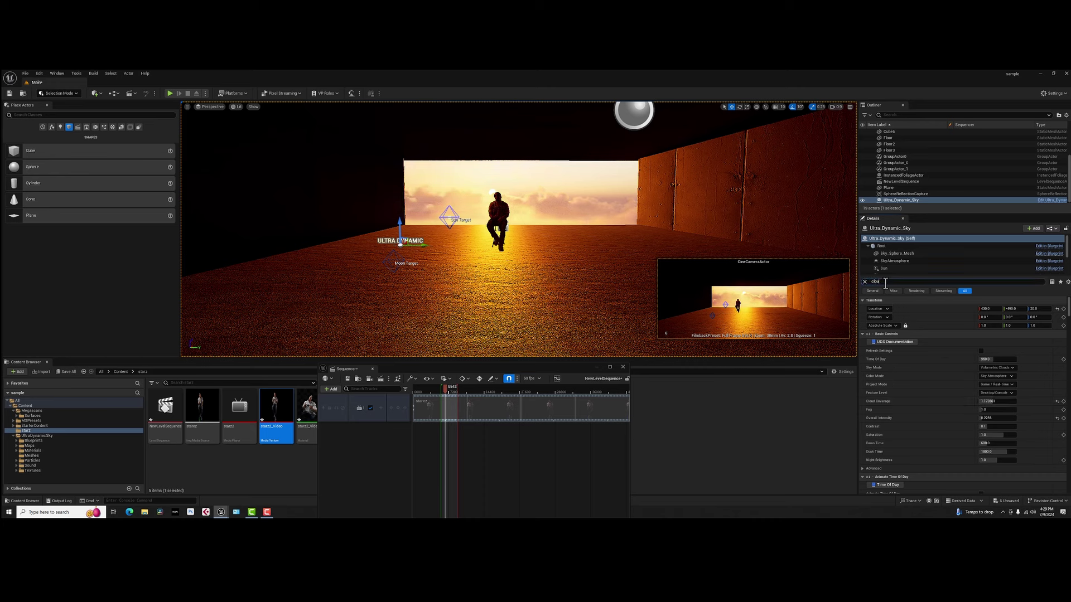
type("d speed")
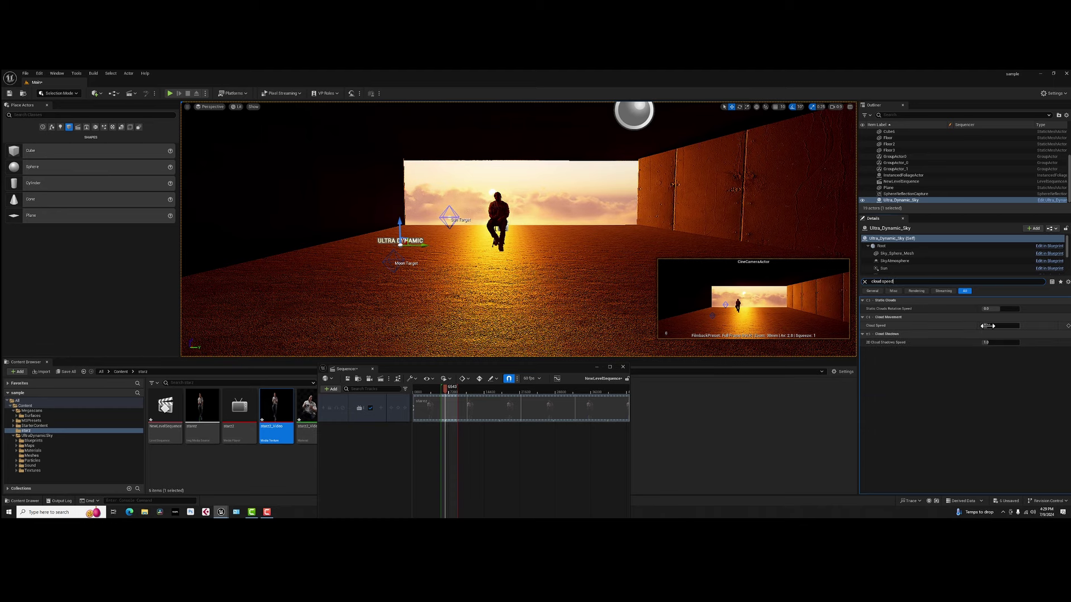
left_click_drag(988, 326, 985, 325)
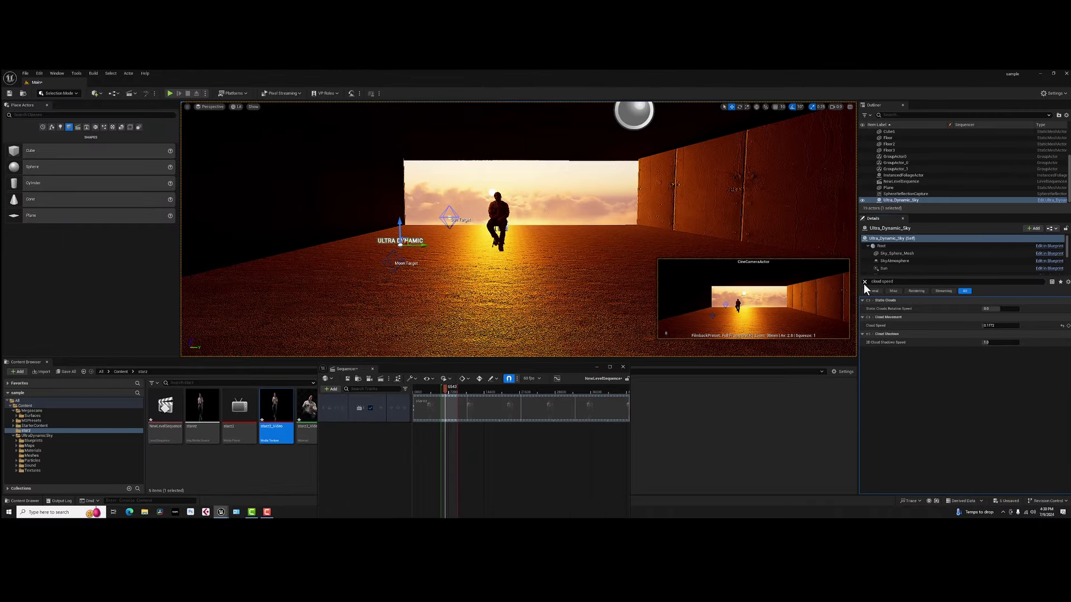
left_click(864, 282)
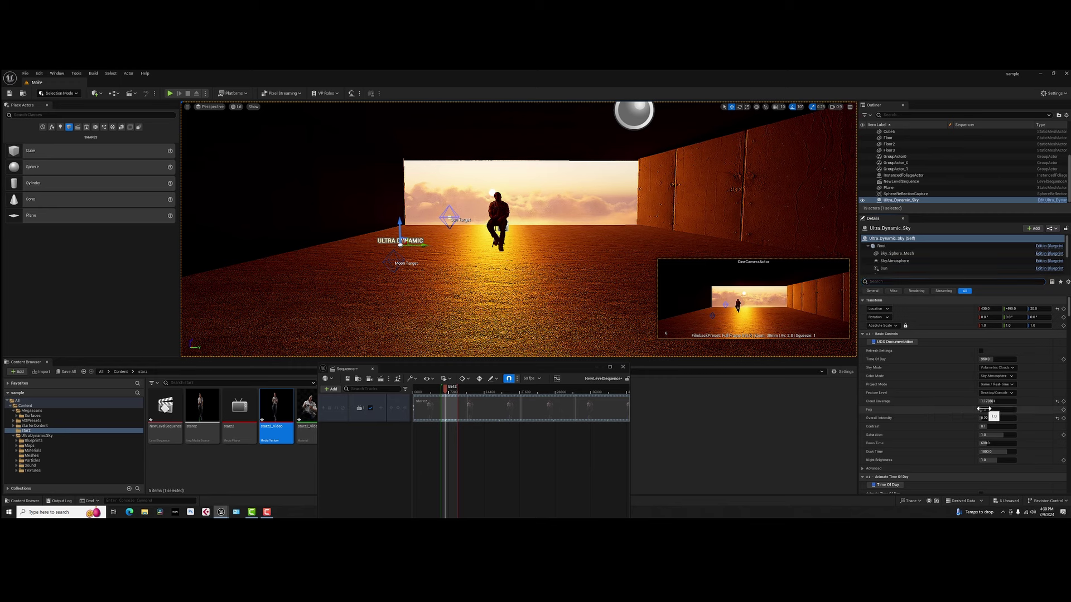
Raise the sky's Fog amount and look up its bloom settings in the actor's properties.
left_click_drag(1012, 409, 987, 409)
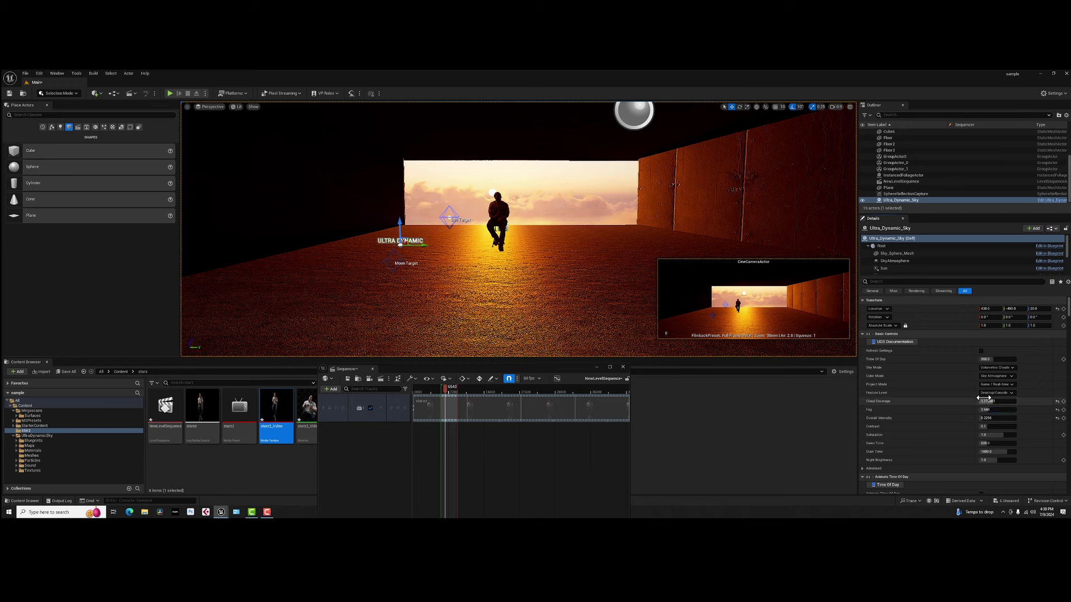
left_click(895, 281)
type("bloo")
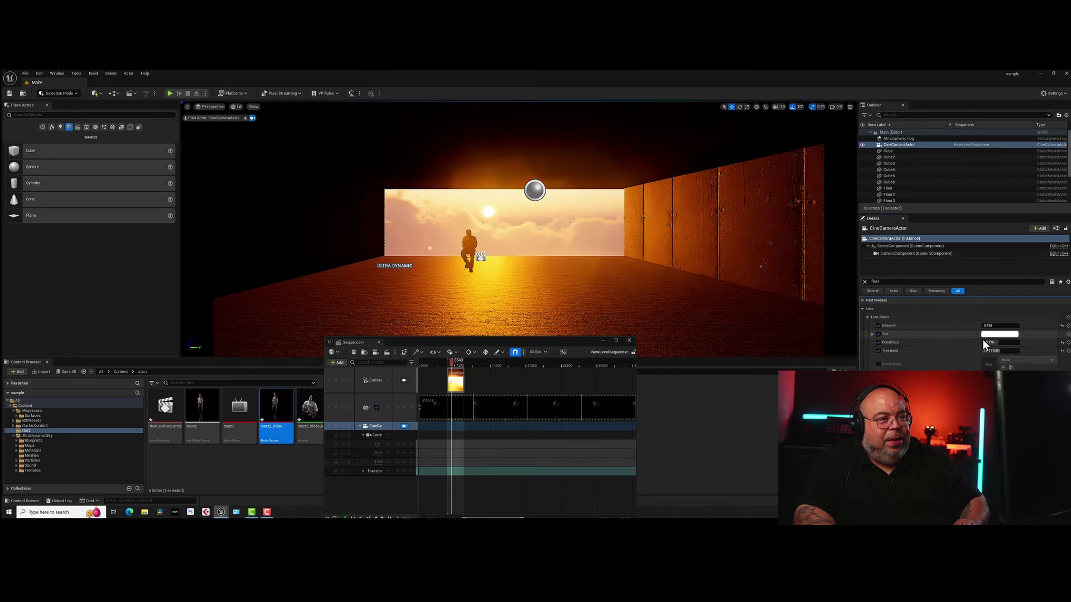
Set the CineCameraActor's lens flare bokeh size to about 8.75 and reframe the piloted camera sideways to center the performer.
left_click_drag(985, 342, 1020, 342)
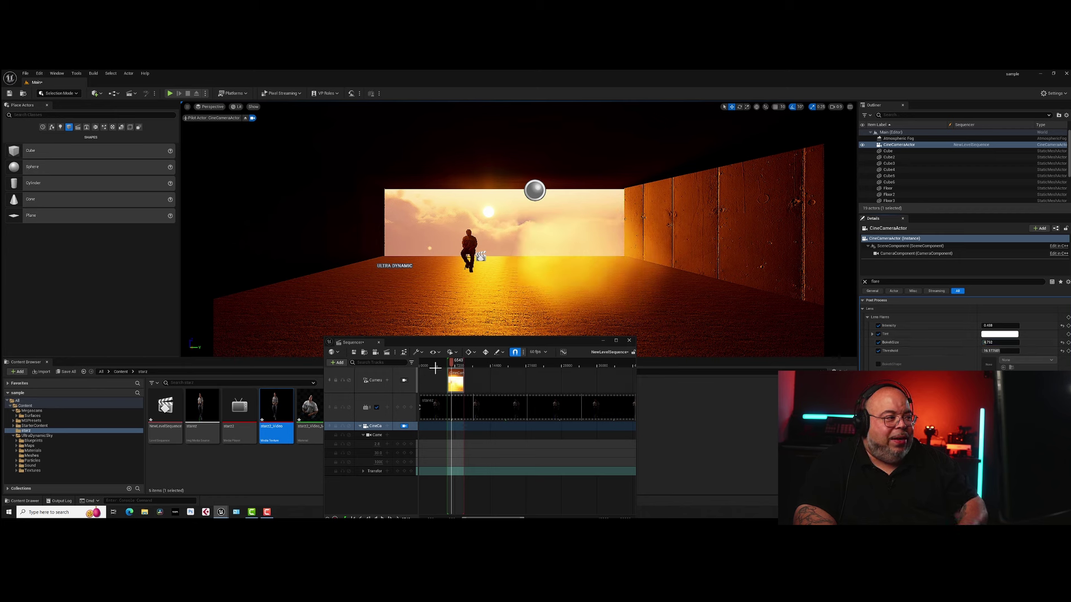
left_click_drag(450, 366, 521, 371)
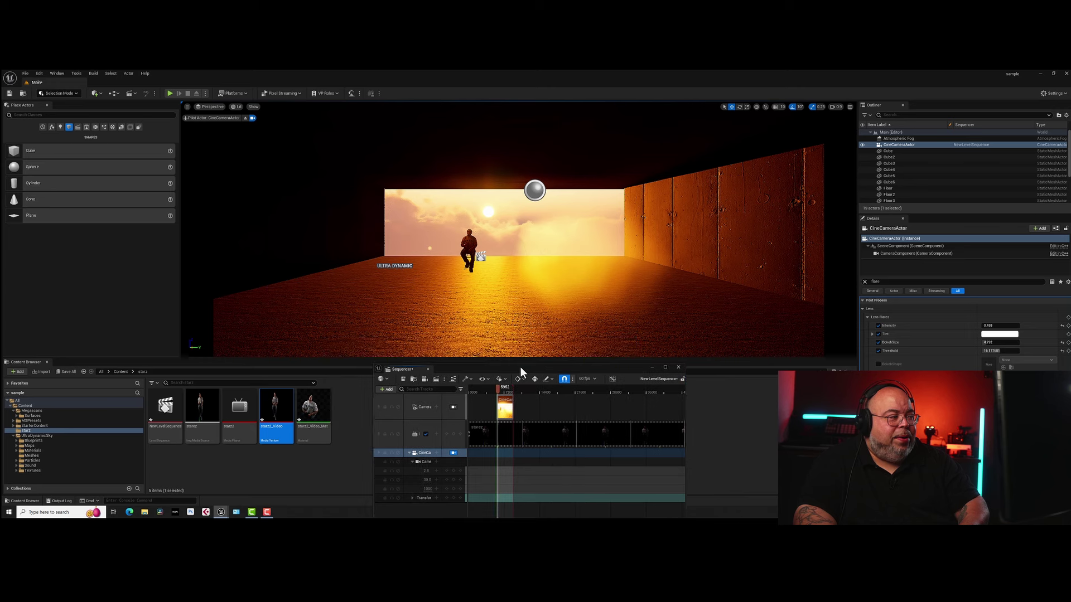
middle_click_drag(476, 307, 459, 307)
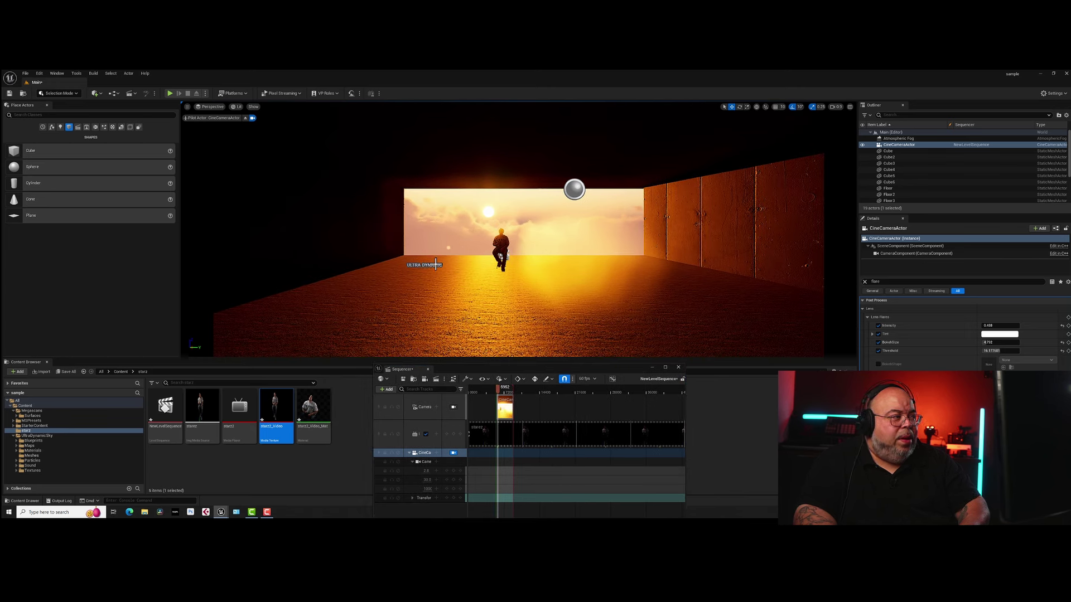
Move the Ultra Dynamic Sky's sun target sideways so the sun sits just left of the performer.
left_click(436, 264)
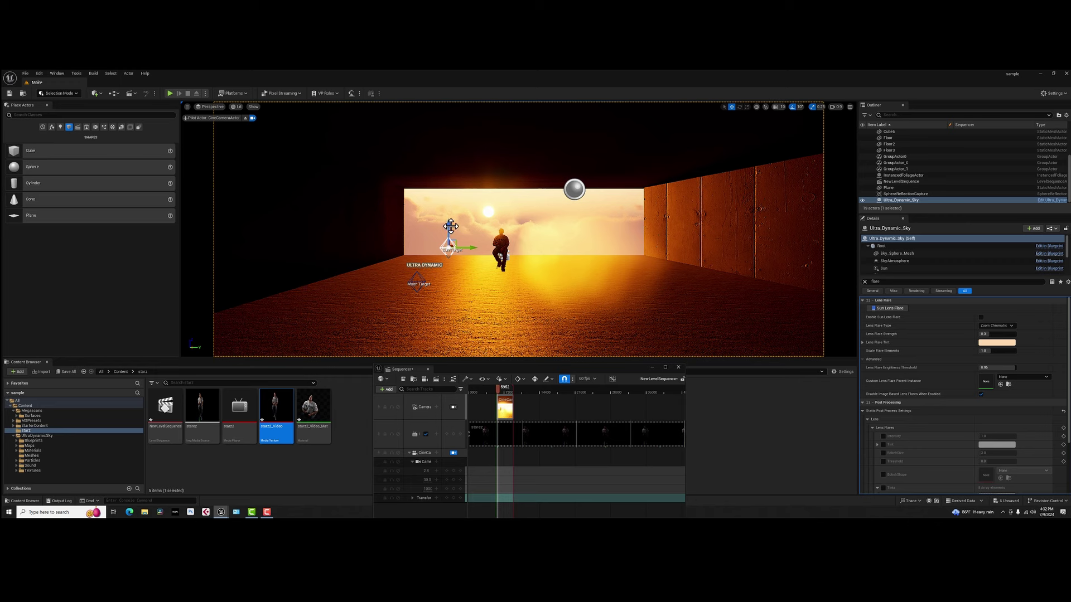
left_click_drag(447, 223, 466, 250)
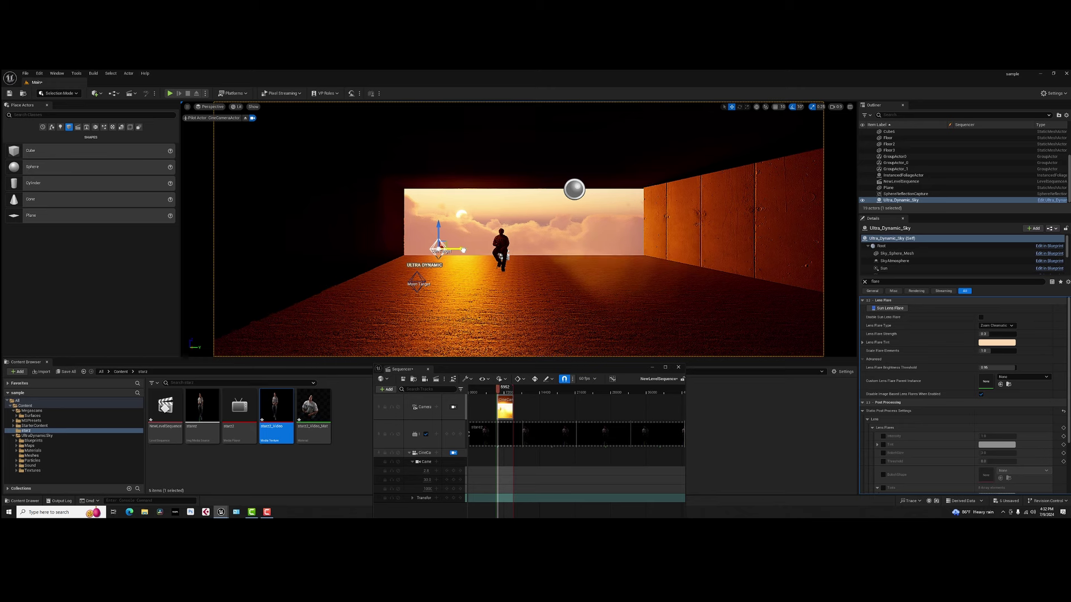
left_click_drag(463, 250, 466, 251)
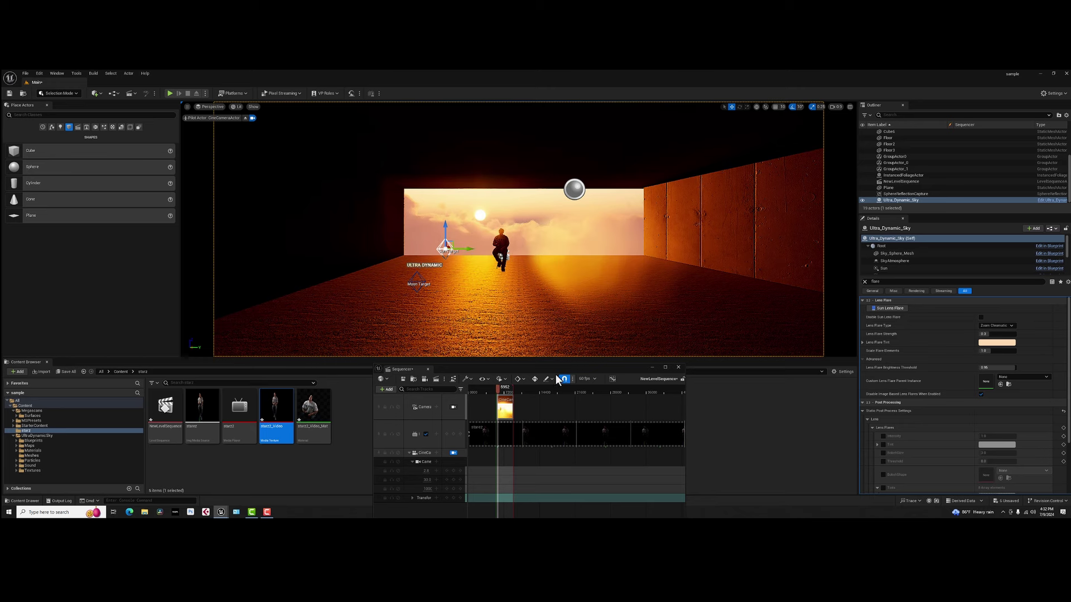
Clear the sky's property filter and shift Ultra_Dynamic_Sky along X, farther from the camera, keeping the viewport locked to CineCameraActor.
left_click_drag(519, 372, 533, 363)
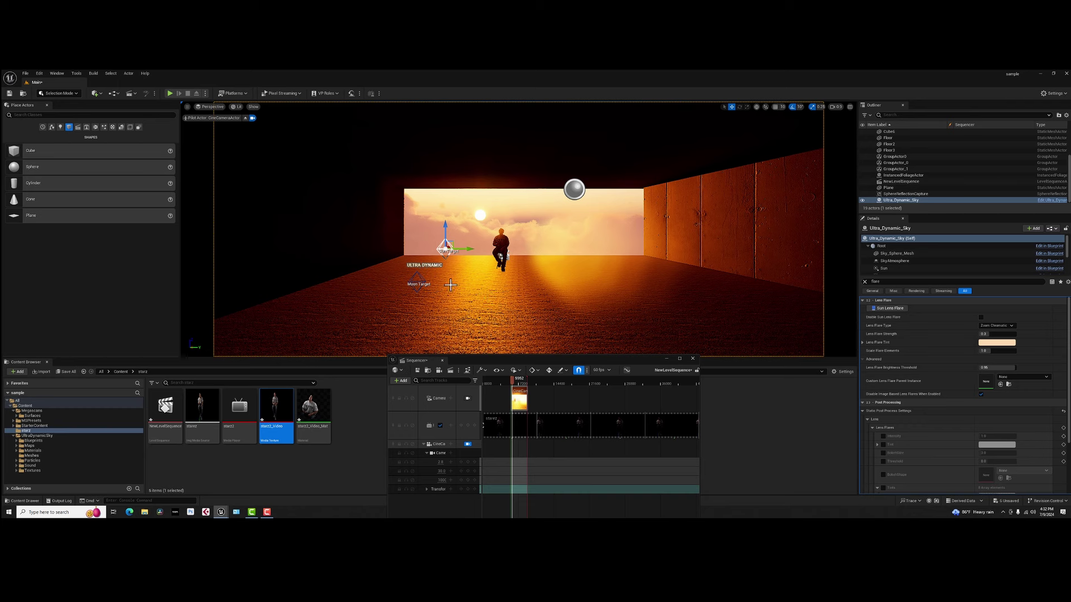
left_click(467, 444)
left_click(468, 444)
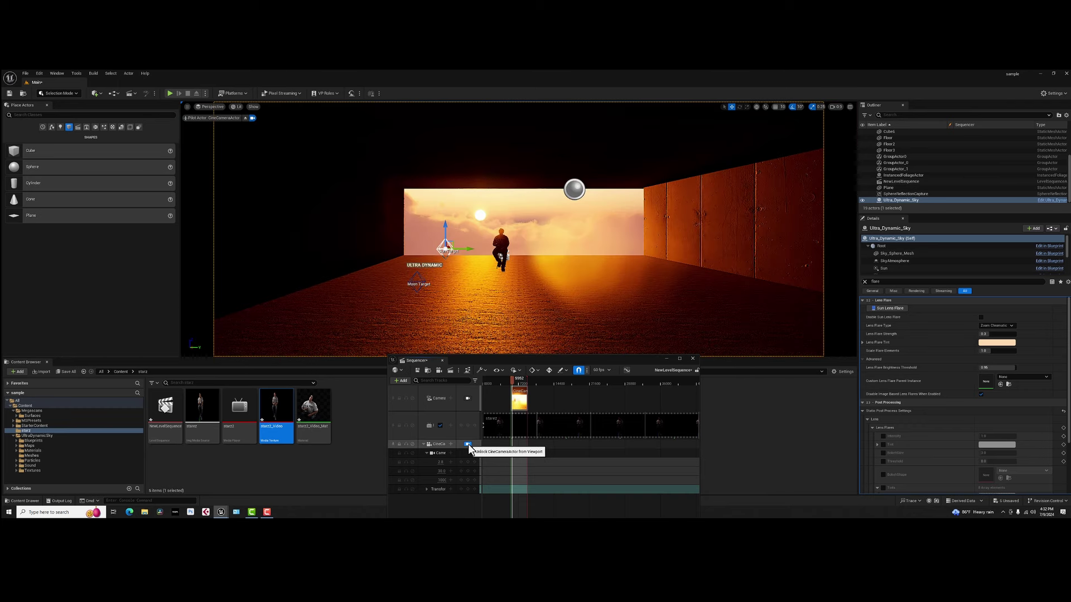
left_click(864, 281)
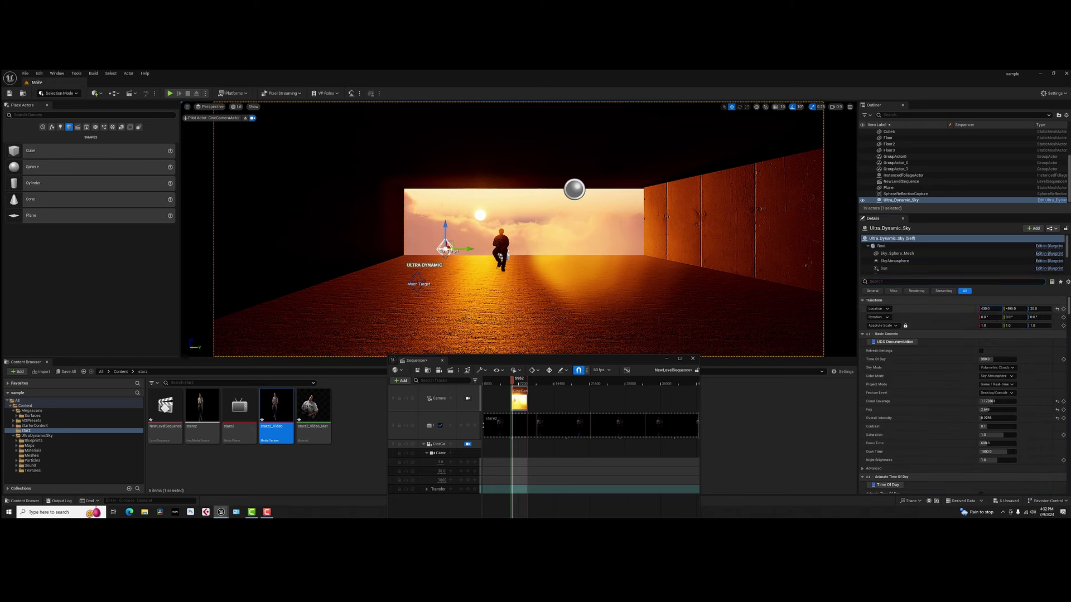
left_click_drag(984, 309, 974, 306)
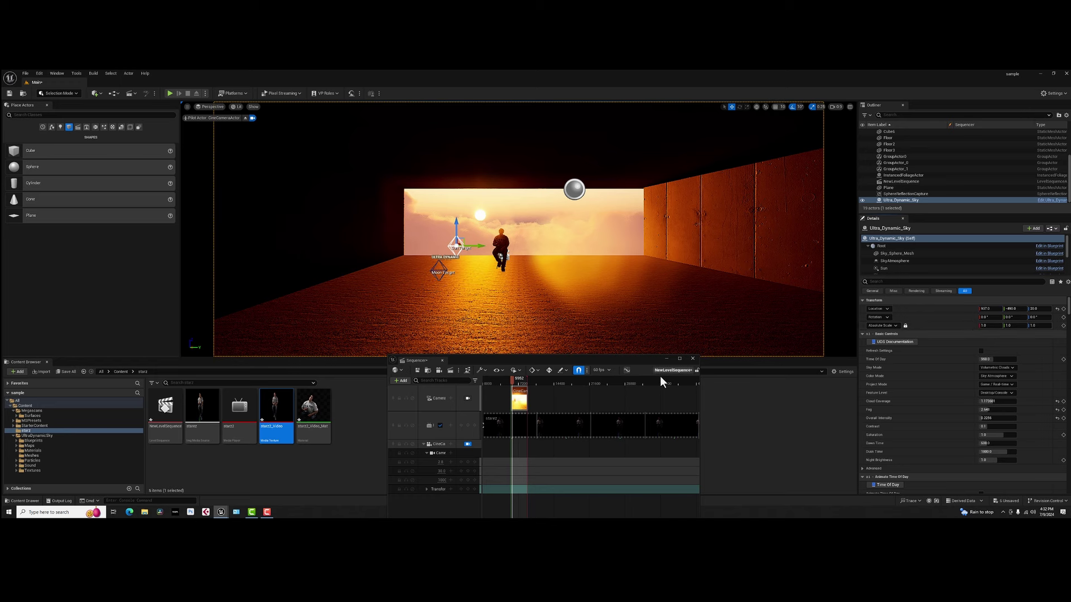
Move the CineCameraActor forward along X toward the performer and play the sequence to check the closer framing.
left_click(432, 445)
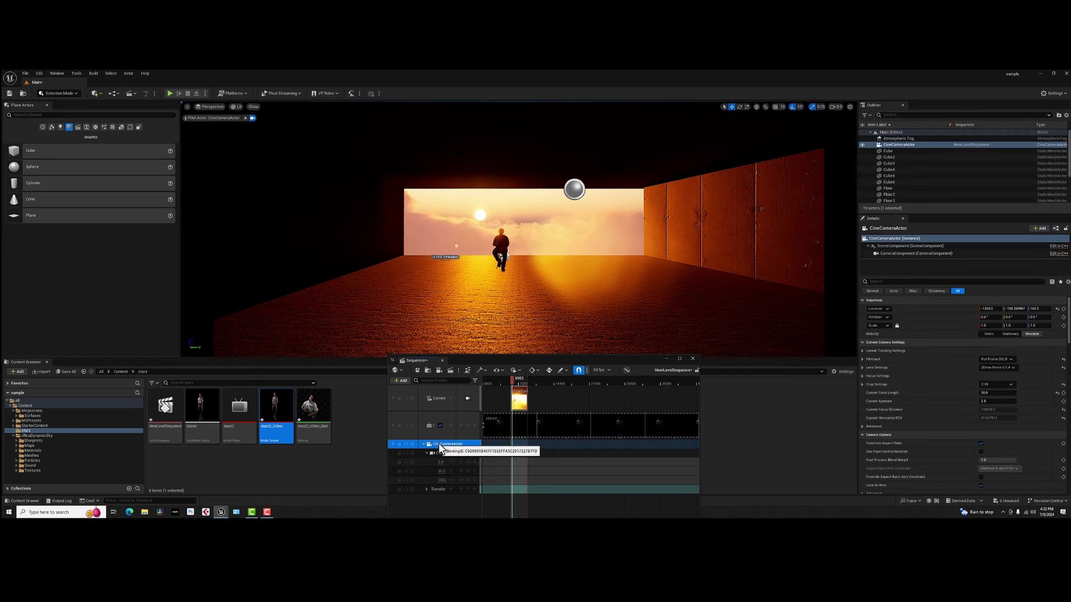
mouse_move(987, 309)
left_mouse_down()
mouse_move(1020, 308)
mouse_move(987, 308)
left_mouse_up()
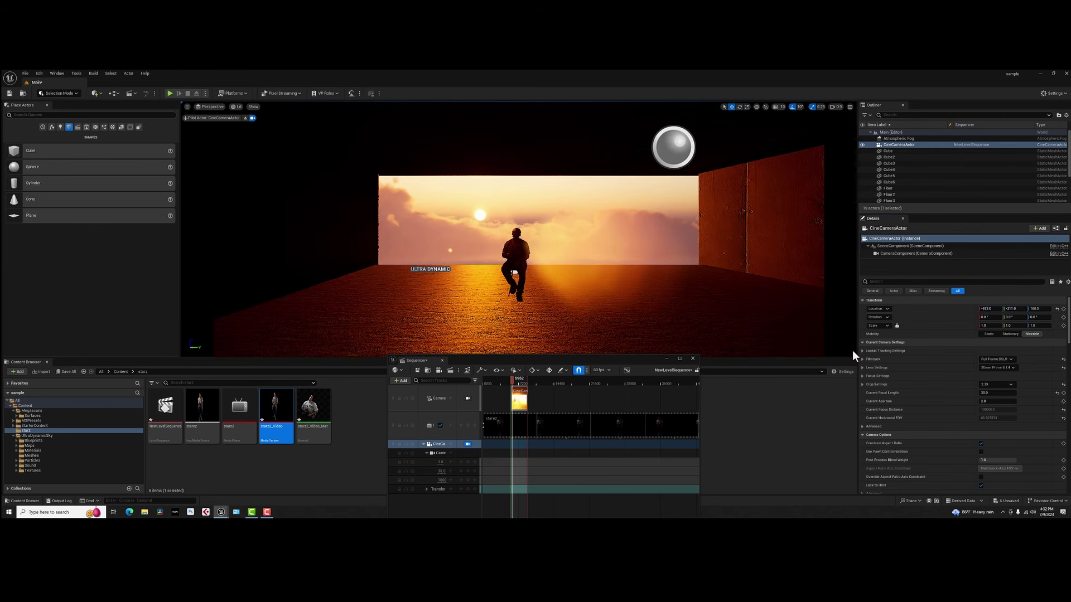
left_click(515, 383)
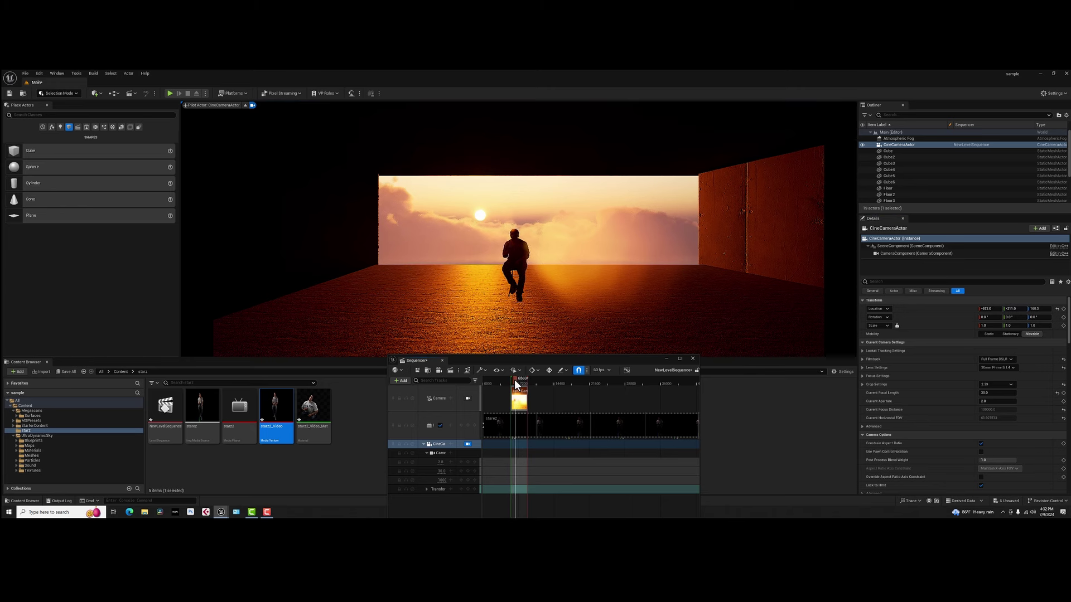
key("space")
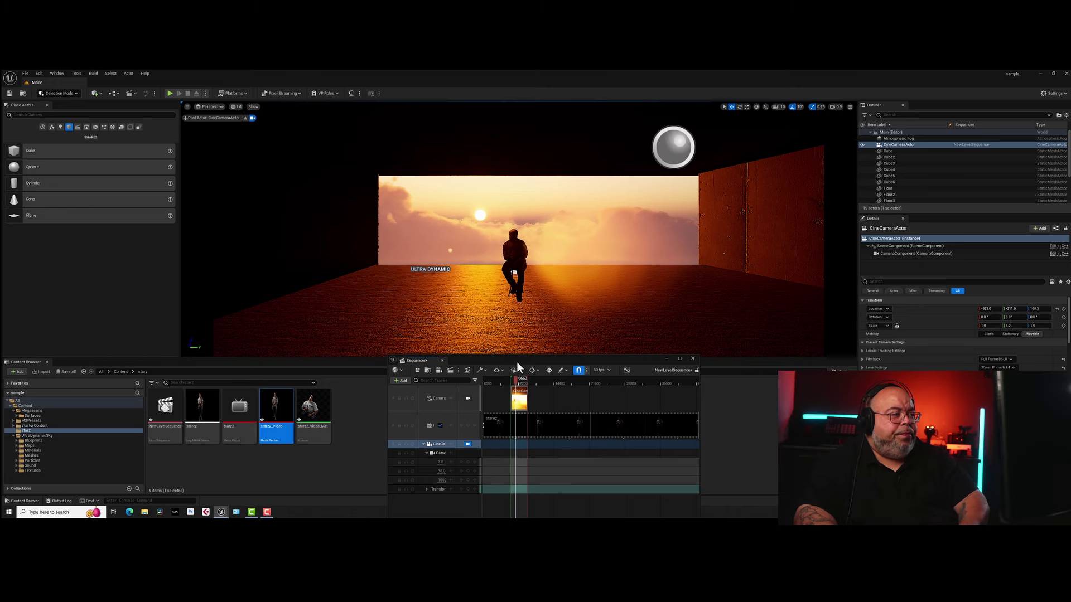
left_click_drag(516, 361, 522, 383)
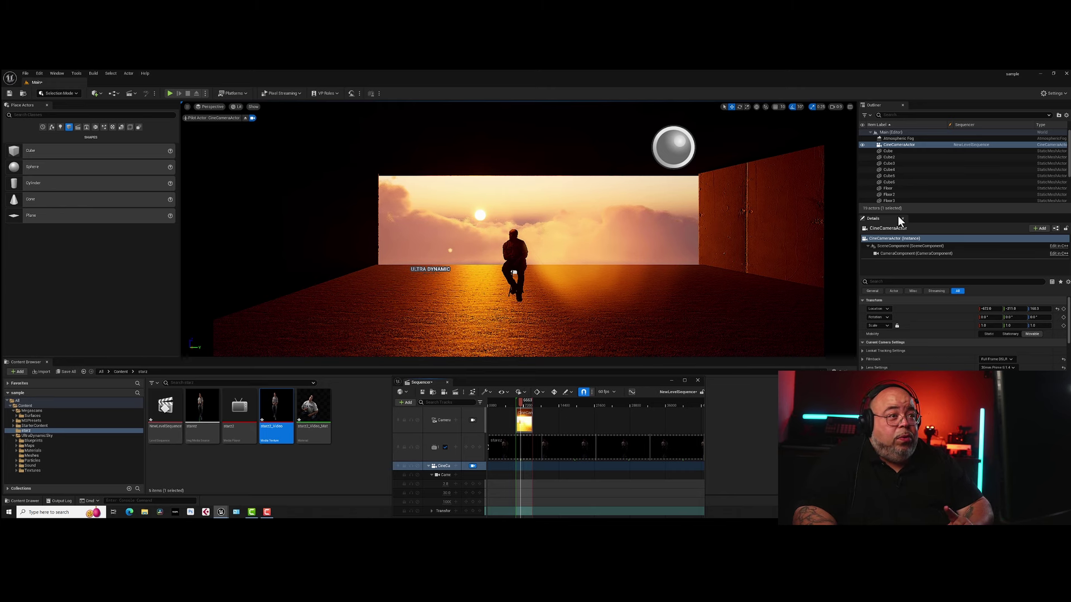
Enable Light Shaft Occlusion on the Sun component of Ultra_Dynamic_Sky and raise its Occlusion Mask Darkness.
scroll(893, 185, "down", 3)
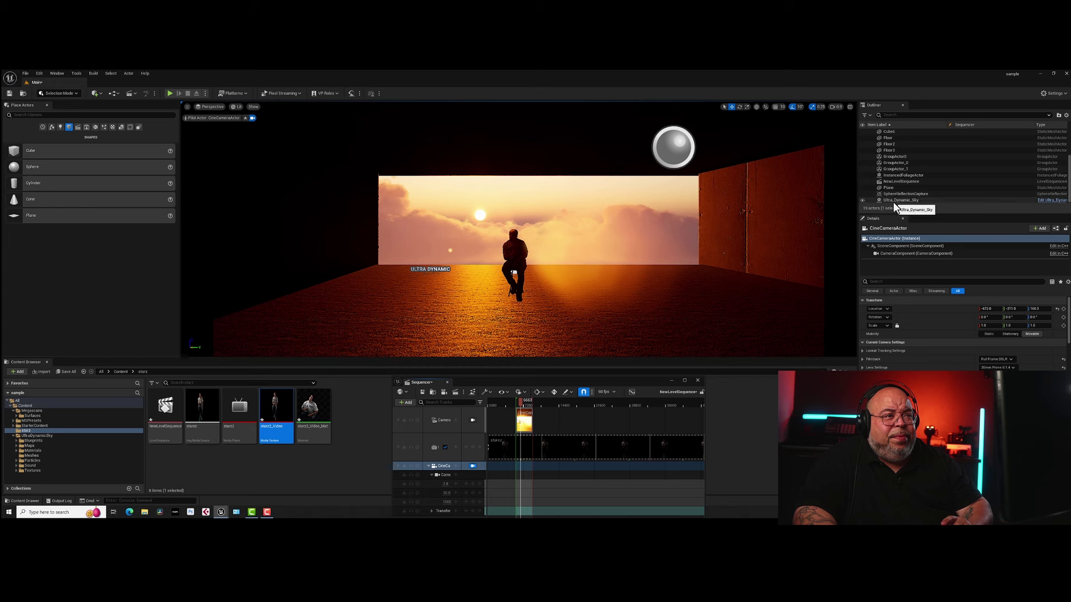
left_click(894, 200)
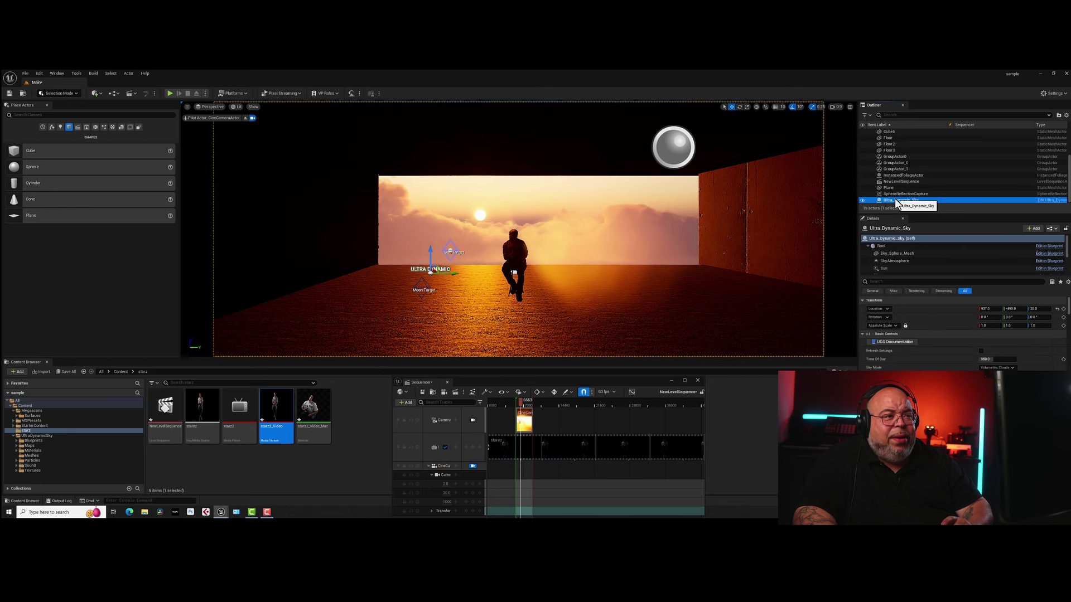
left_click(882, 268)
scroll(948, 334, "down", 5)
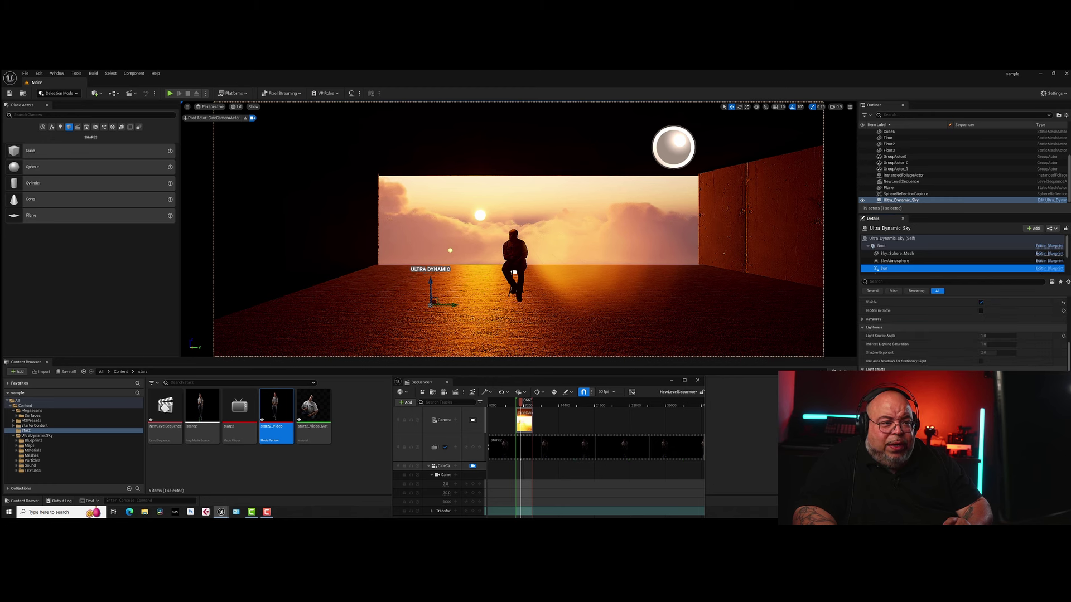
left_click(981, 378)
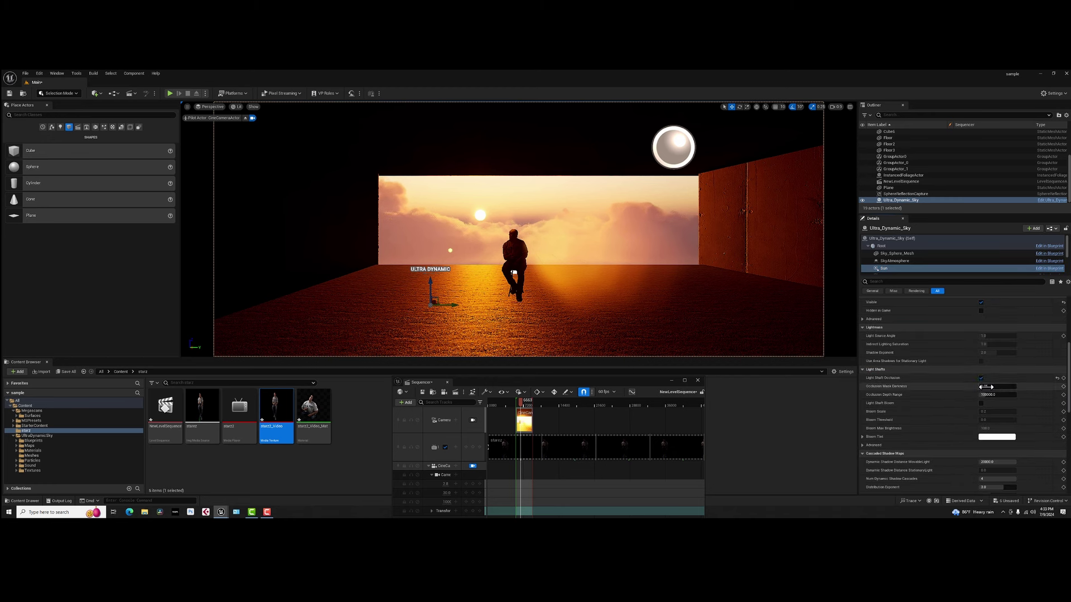
key("Return")
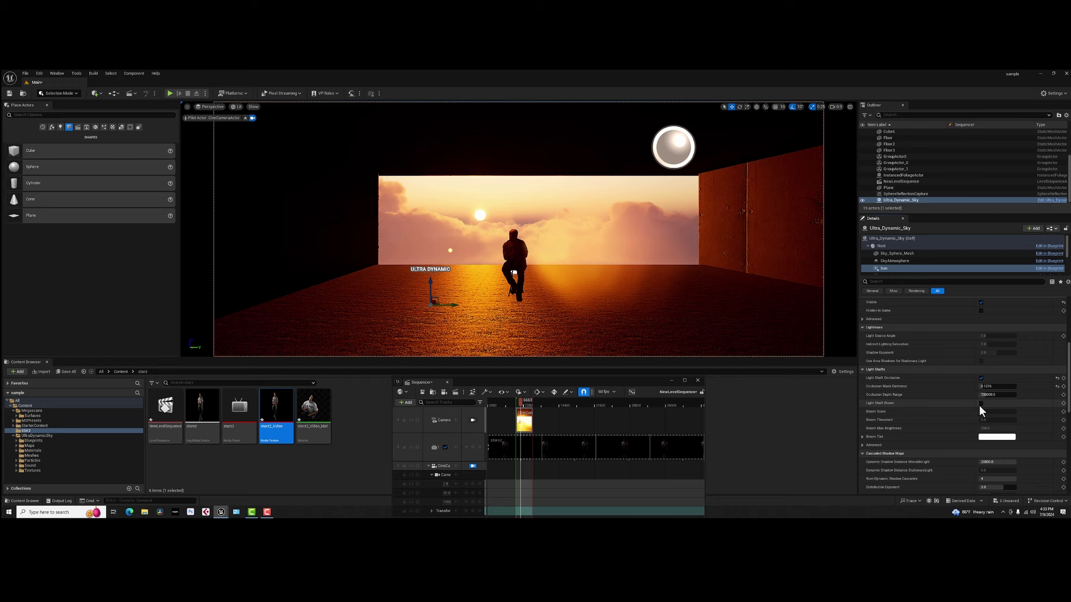
Enable Light Shaft Bloom on the Sun component and reduce its Bloom Scale to 0.02.
left_click(981, 404)
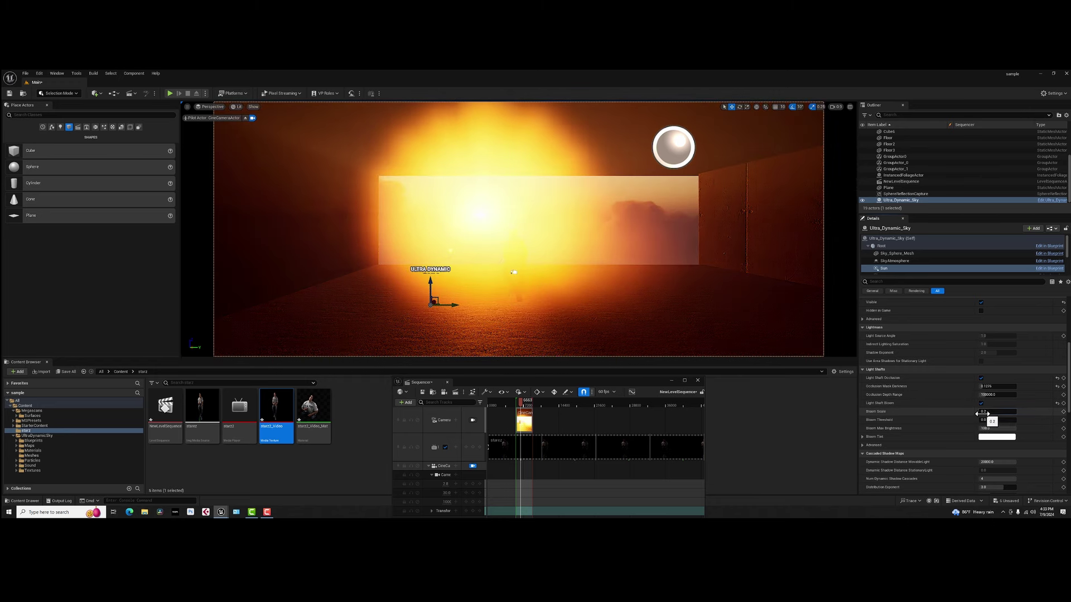
mouse_move(977, 413)
left_mouse_down()
mouse_move(987, 413)
mouse_move(957, 413)
mouse_move(988, 413)
left_mouse_up()
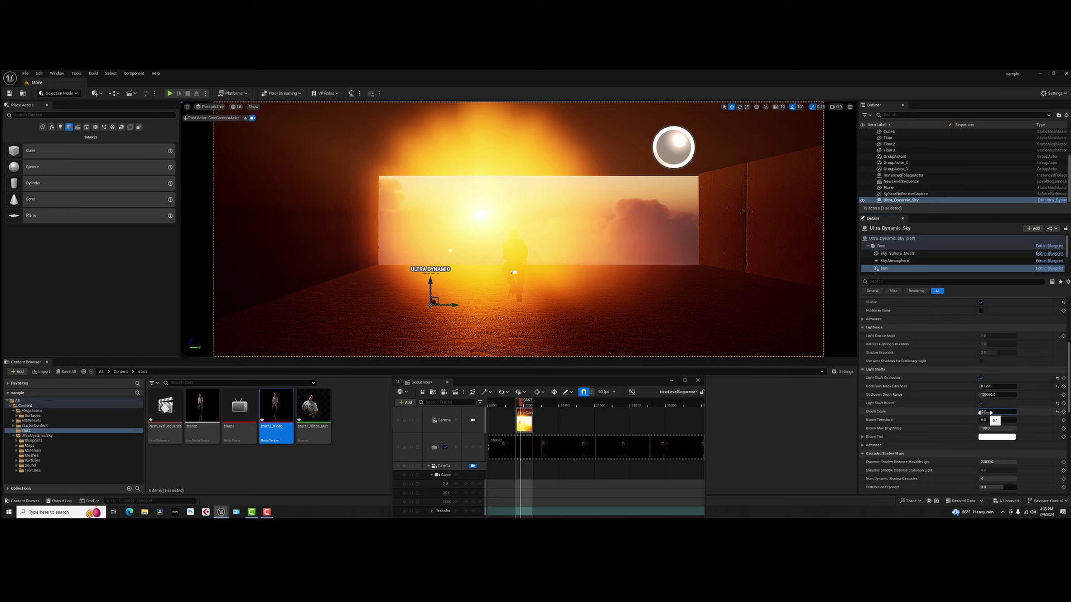
left_click_drag(984, 413, 986, 413)
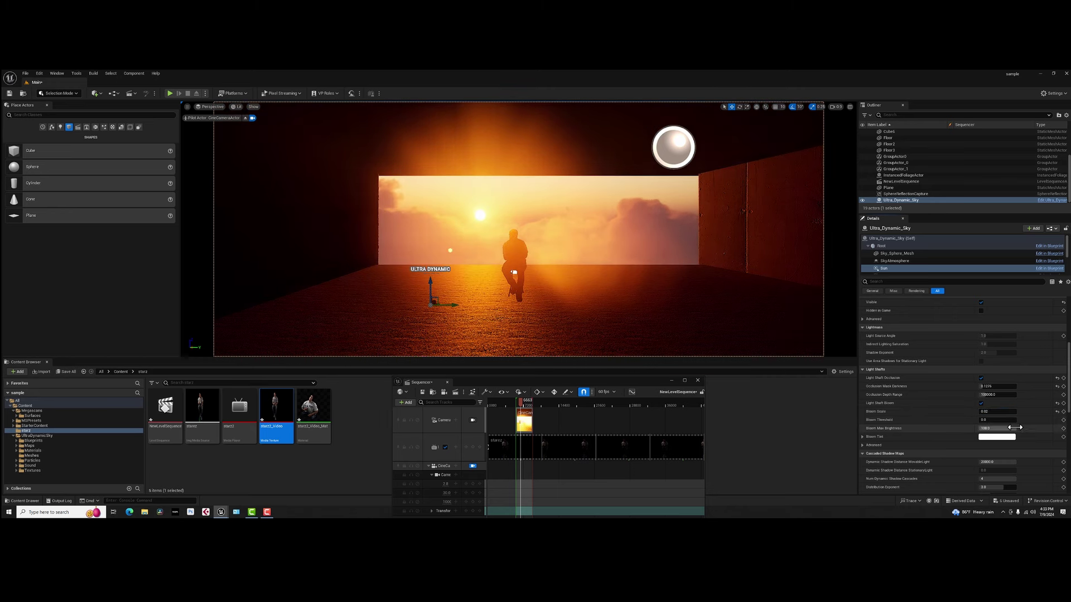
Play the sequence with editor icons hidden to check the light shaft bloom, and look through the Sun's further settings.
left_click(518, 408)
key("g")
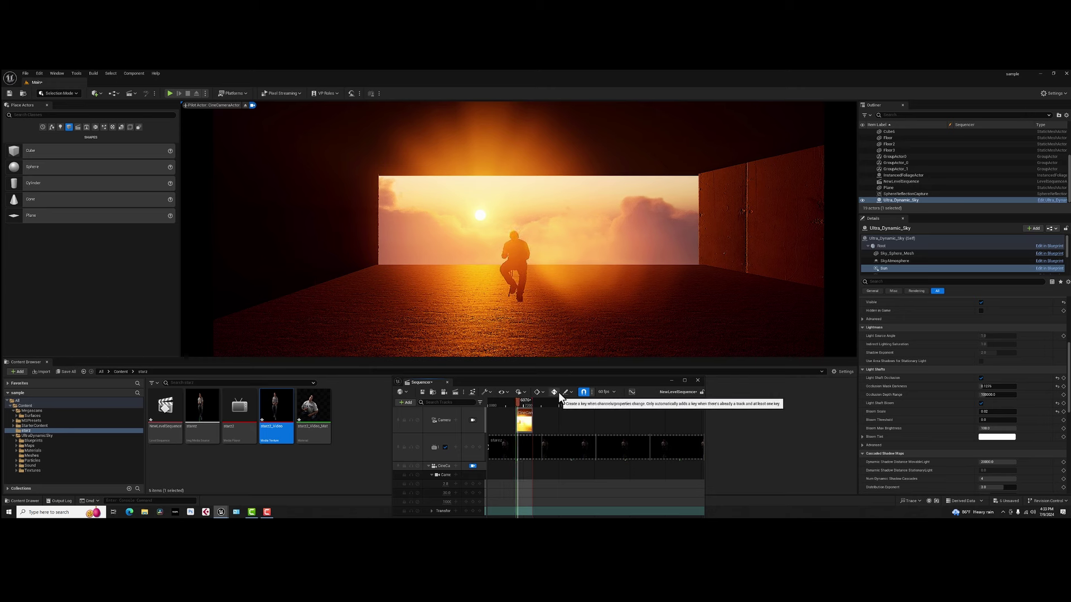
key("space")
key("g")
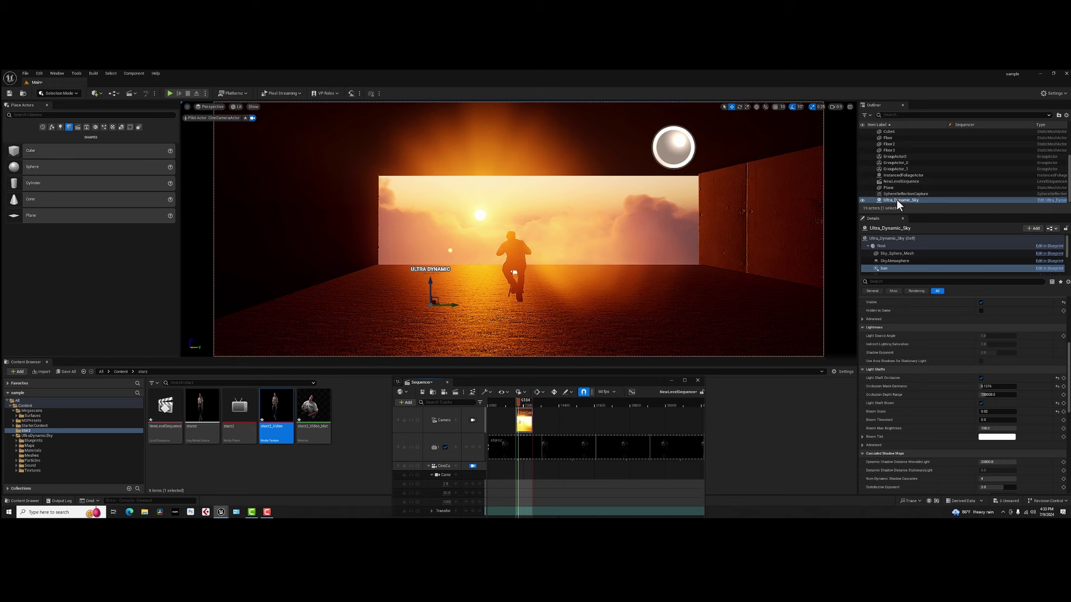
scroll(953, 423, "down", 2)
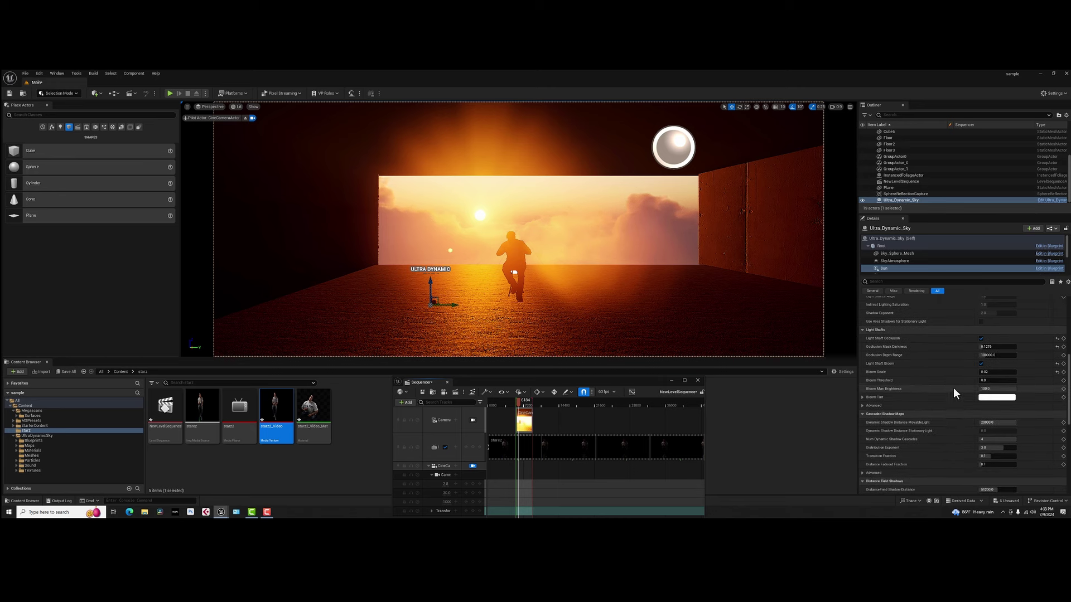
Raise the Sun's light shaft Bloom Threshold to about 2.11 and reduce its Bloom Scale further.
left_click(981, 380)
mouse_move(981, 381)
left_mouse_down()
mouse_move(1001, 372)
mouse_move(986, 372)
left_mouse_up()
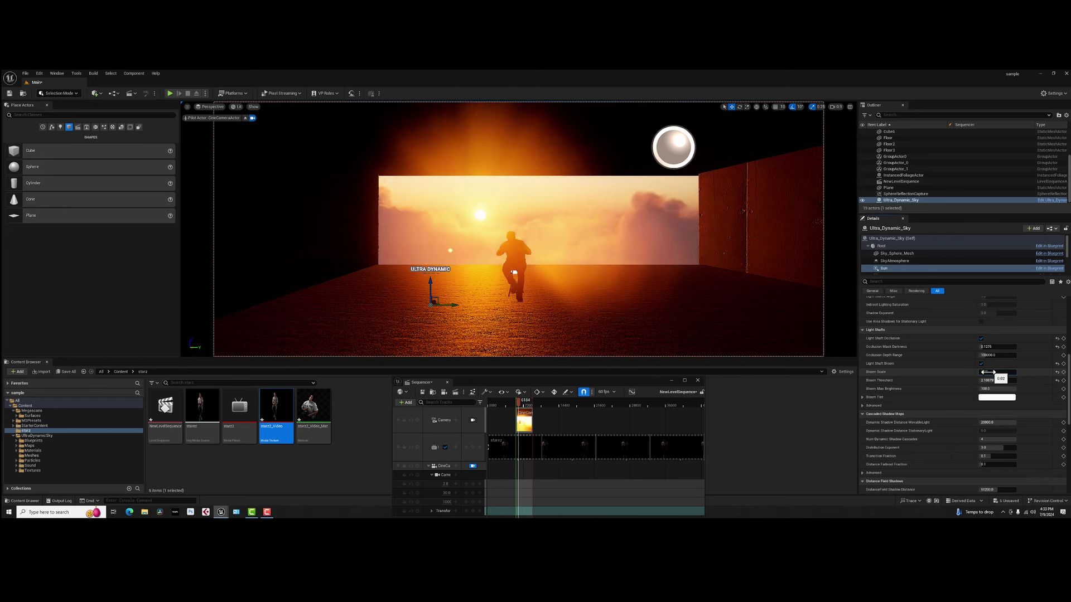
left_click(988, 372)
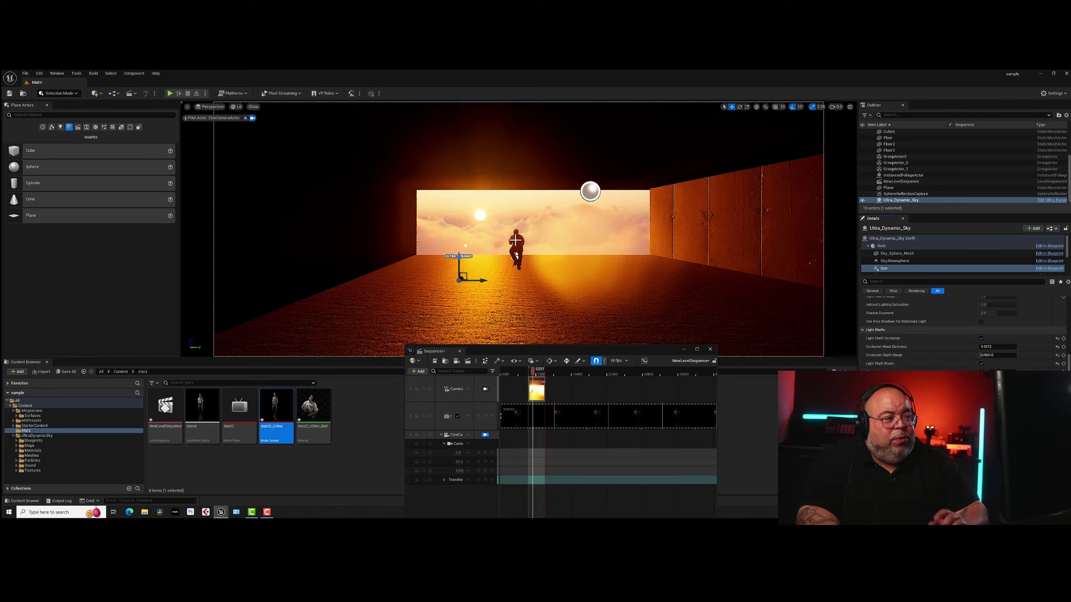
right_click_drag(517, 302, 517, 298)
right_click(496, 296)
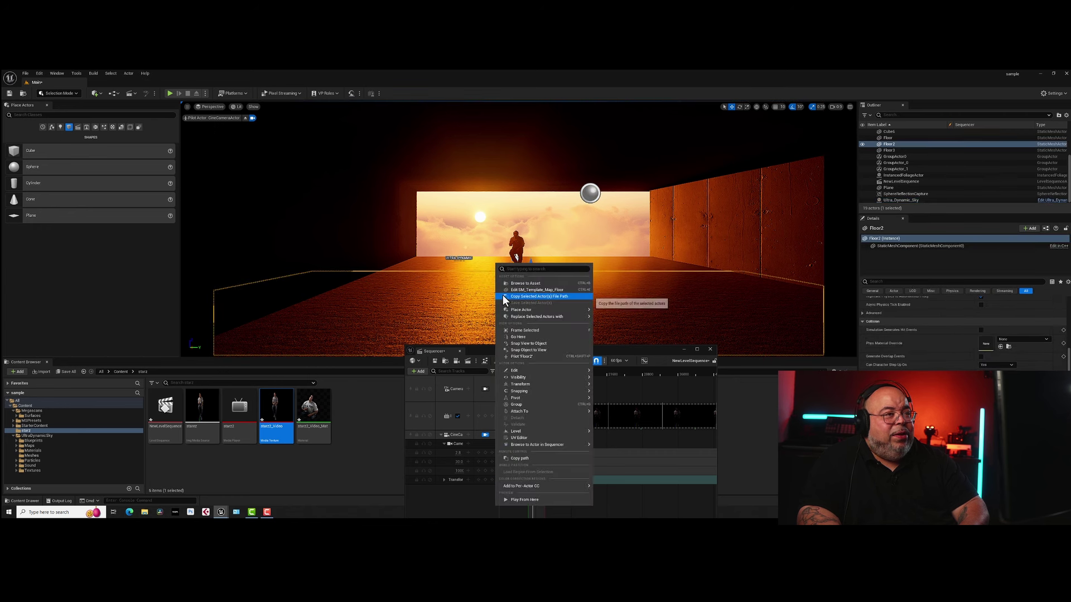
left_click(689, 306)
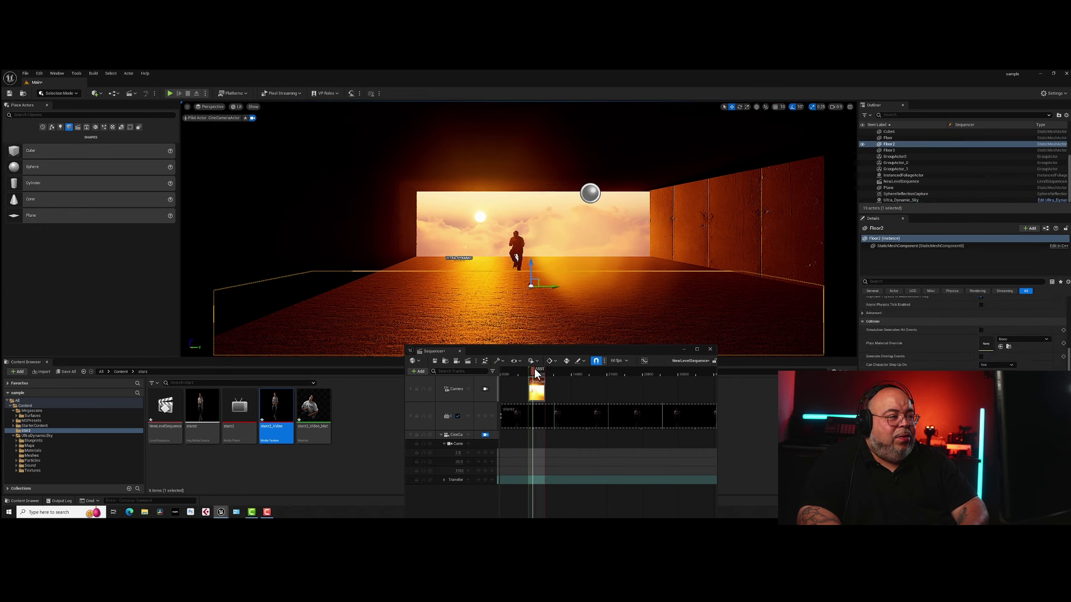
Collapse the CineCameraActor track in the Sequencer and add the Ultra_Dynamic_Sky actor to the level sequence.
left_click_drag(534, 373, 594, 364)
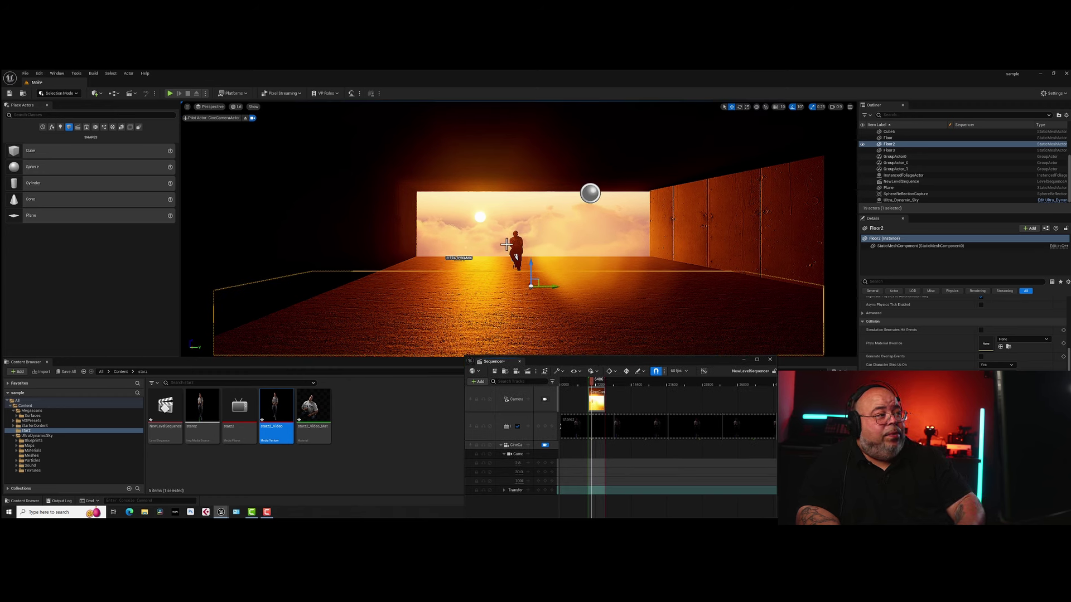
left_click_drag(569, 360, 578, 307)
left_click(507, 393)
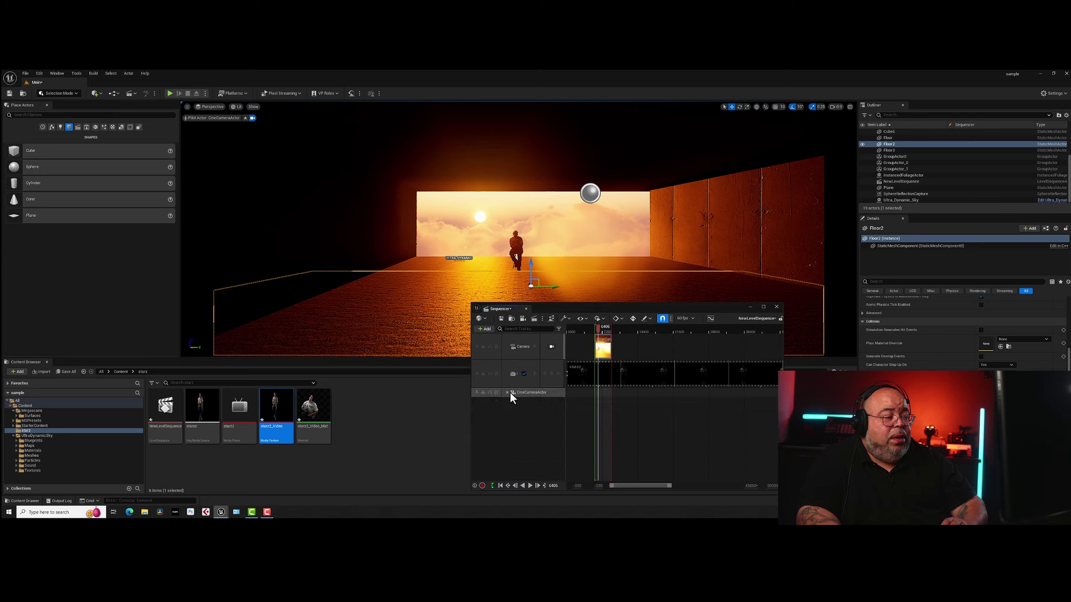
left_click(903, 201)
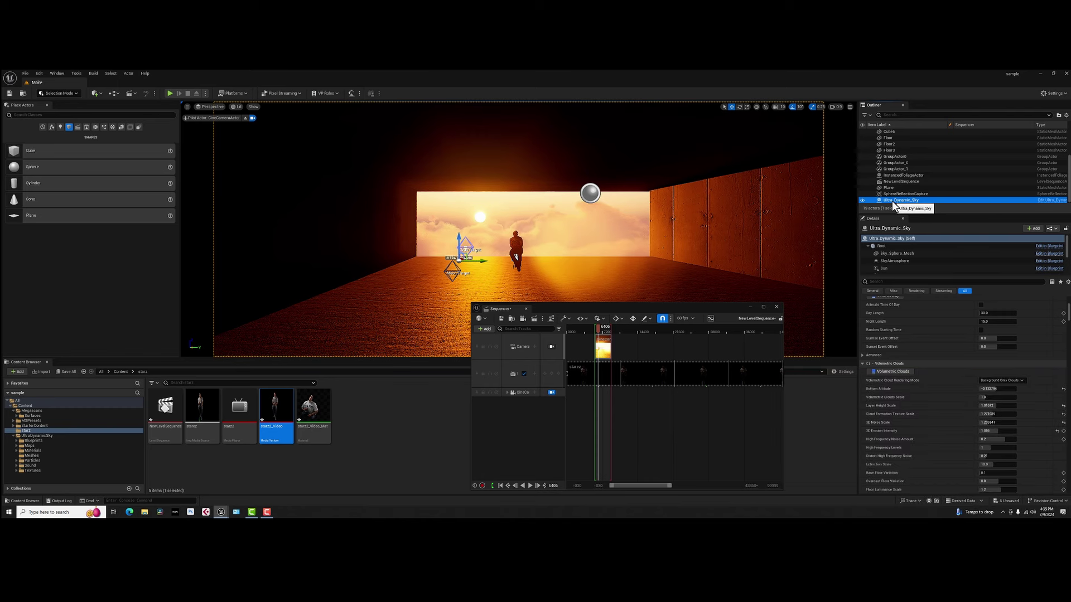
left_click_drag(892, 201, 511, 425)
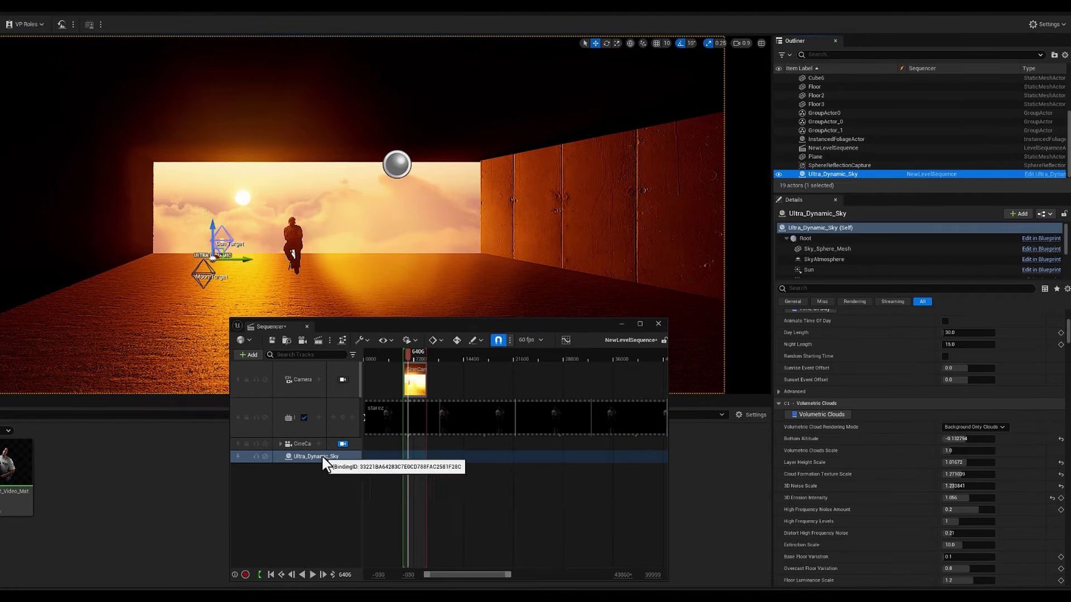
Add the Sun component as a track under Ultra_Dynamic_Sky in the sequence.
left_click(341, 464)
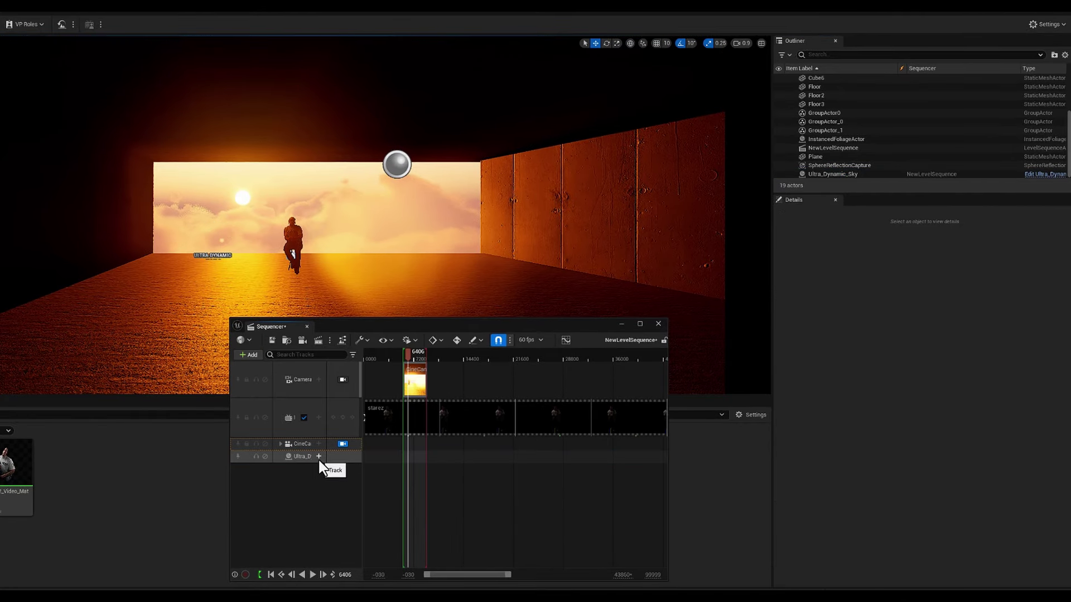
left_click(319, 456)
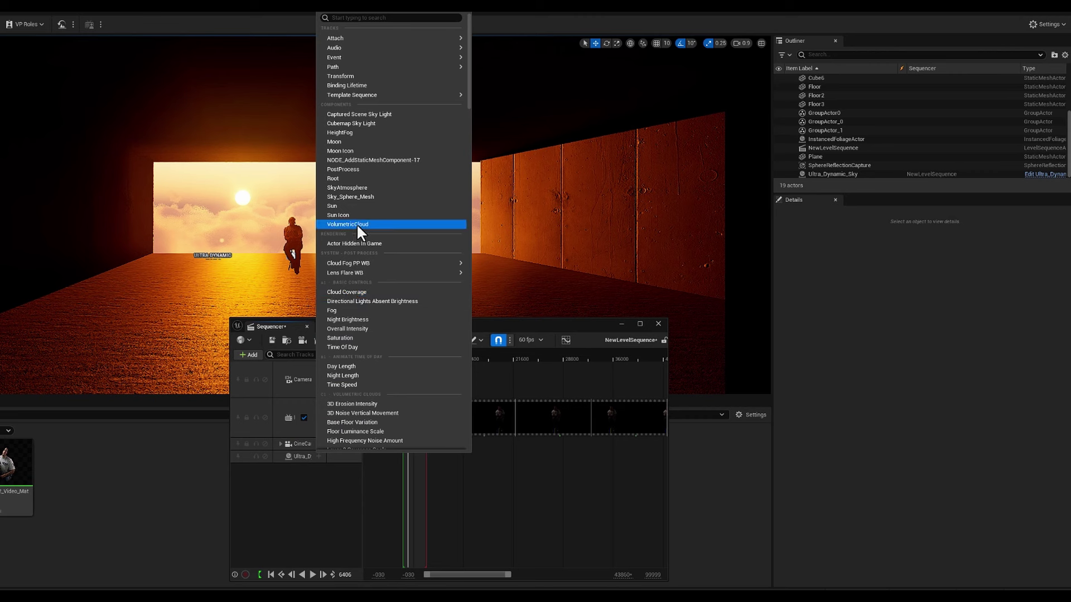
left_click(332, 206)
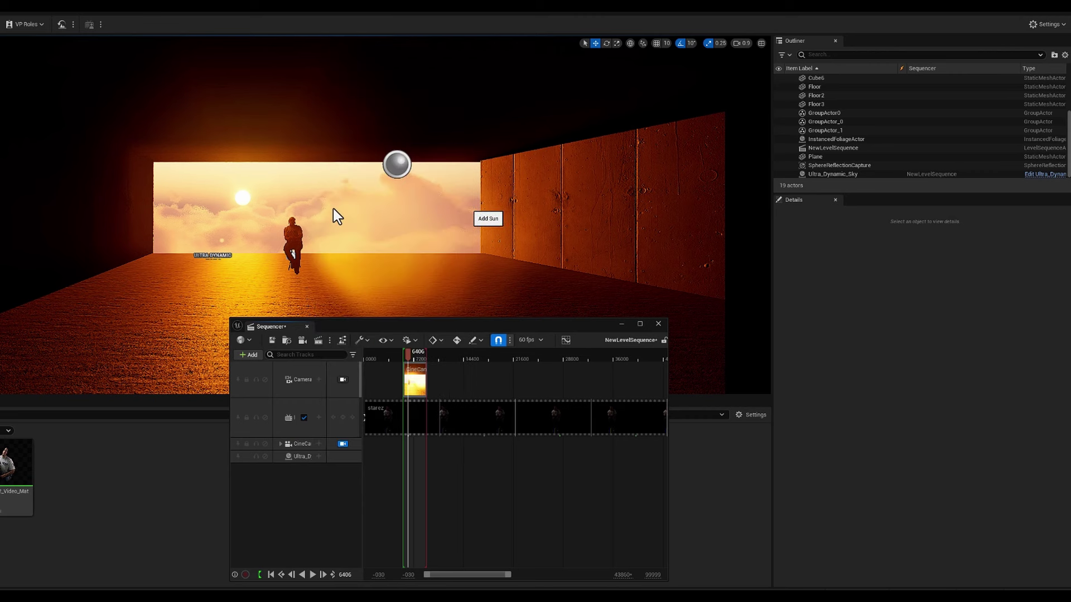
Return the playhead to the sequence start at frame 5645 and add a Transform track to the Sun.
left_click(271, 575)
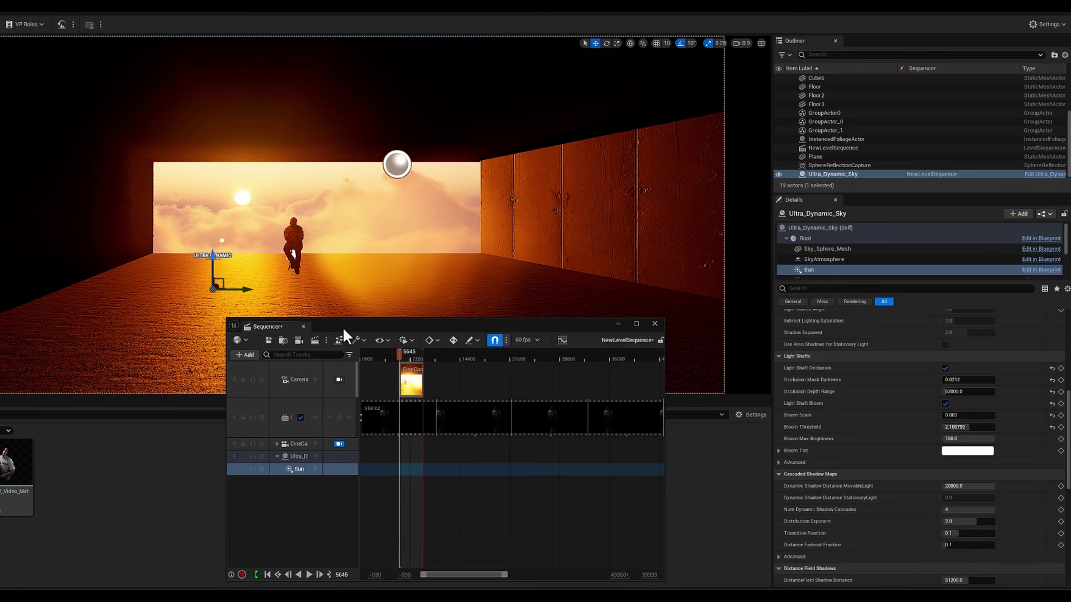
left_click_drag(342, 326, 335, 315)
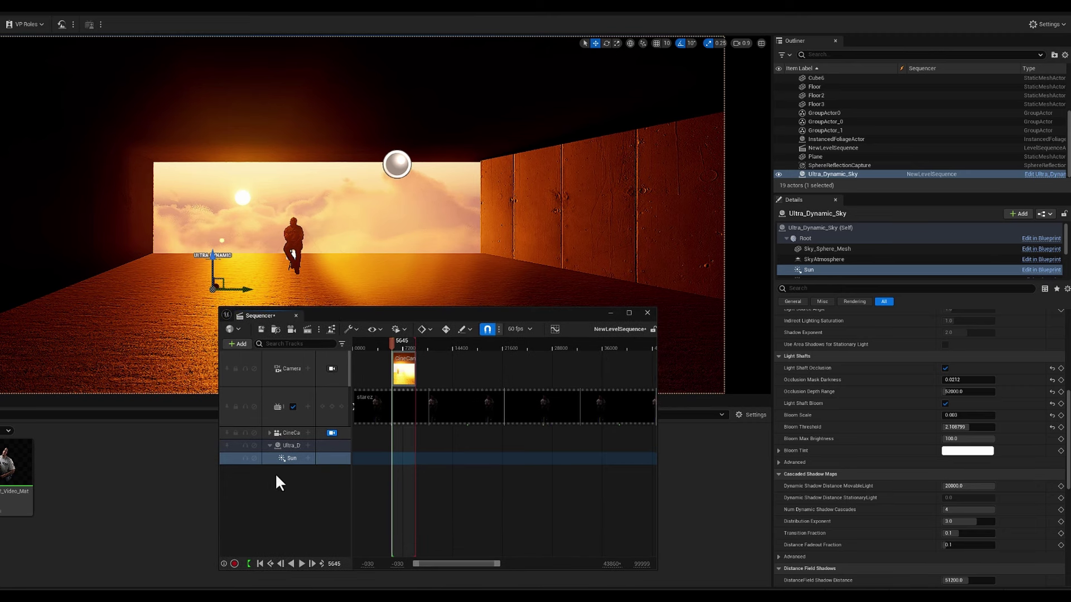
left_click(308, 457)
left_click(308, 458)
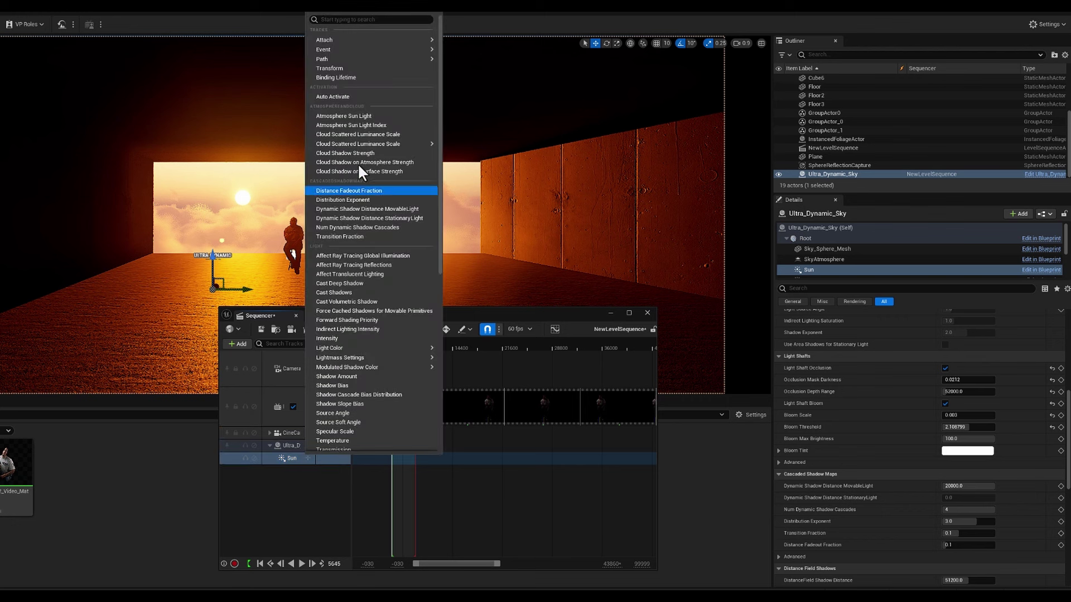
left_click(355, 68)
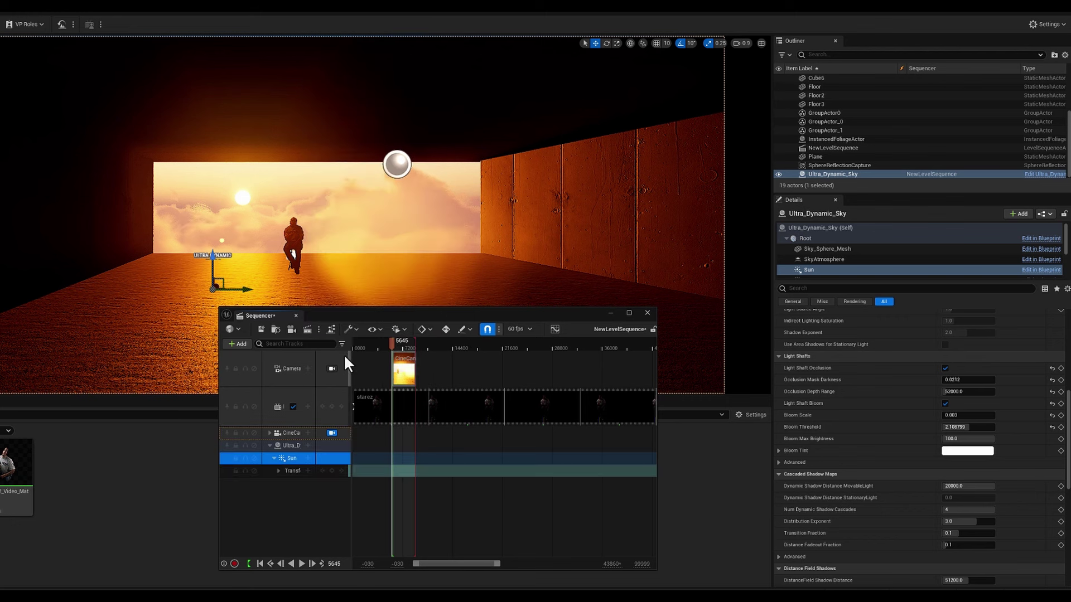
Key the Sun's transform at frame 5645 and set its first rotation channel to 589.
left_click(278, 471)
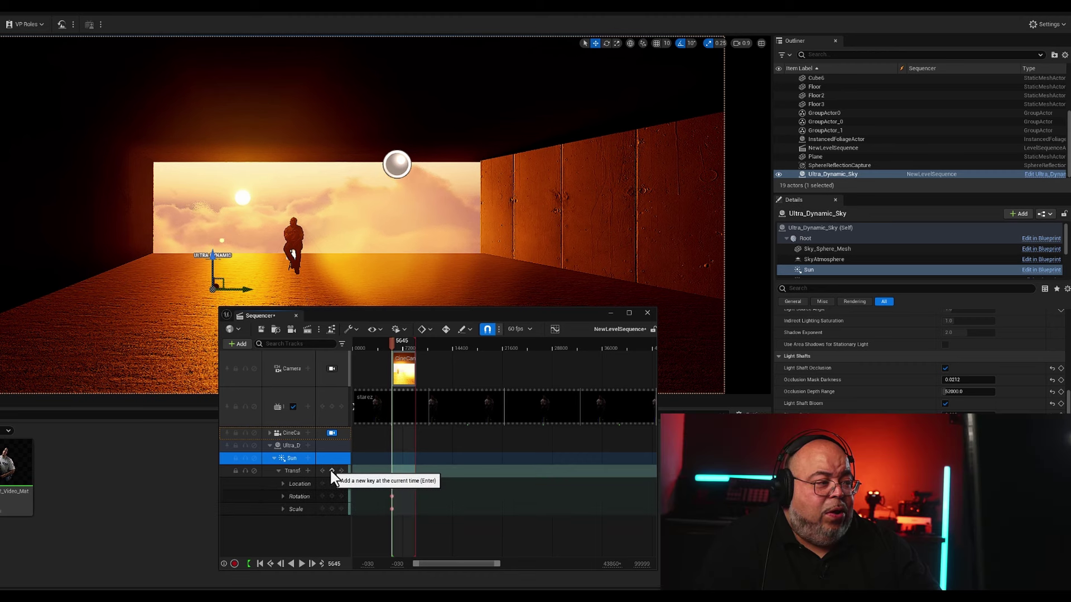
left_click(332, 471)
left_click(282, 496)
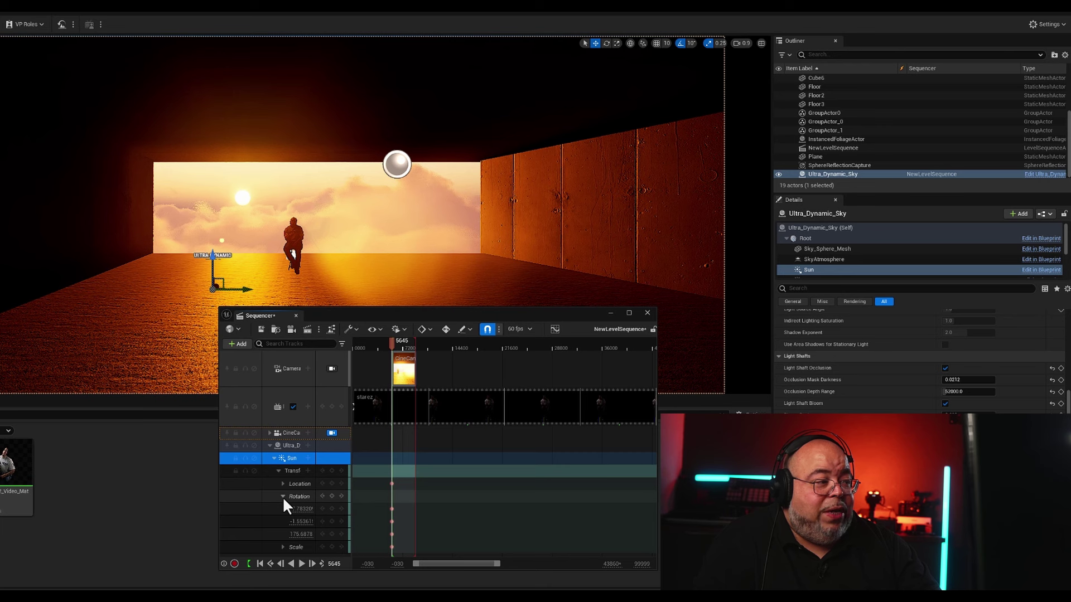
double_click(300, 508)
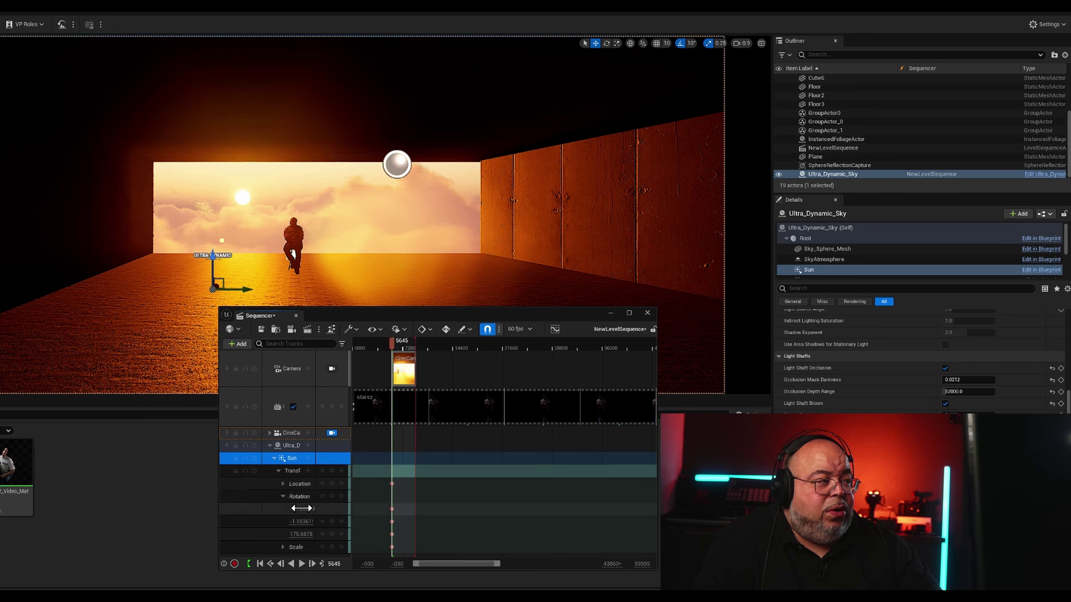
type("-24.0225.0")
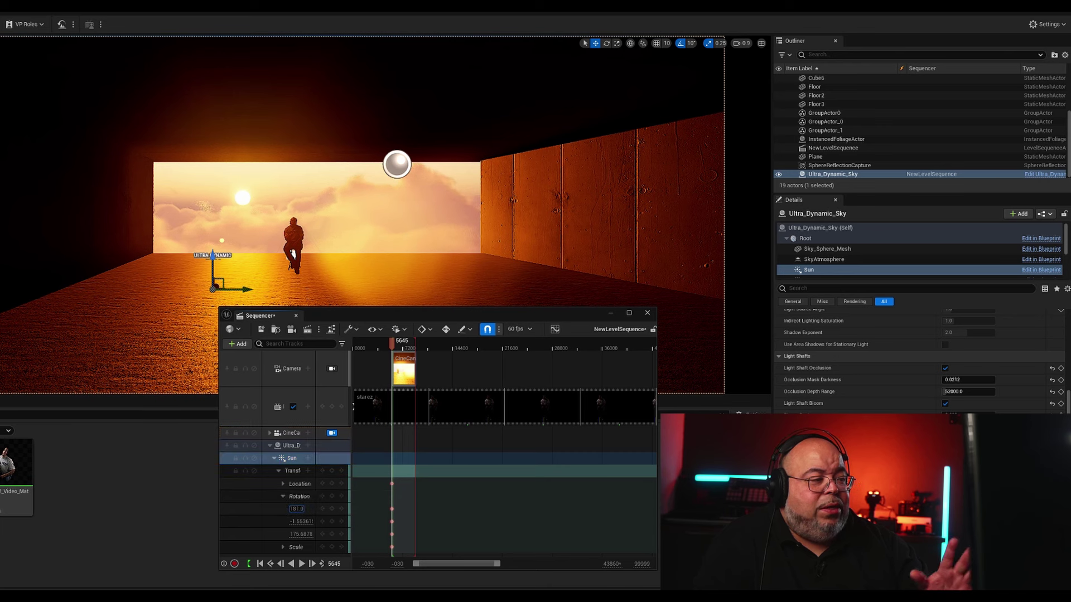
type("203.0")
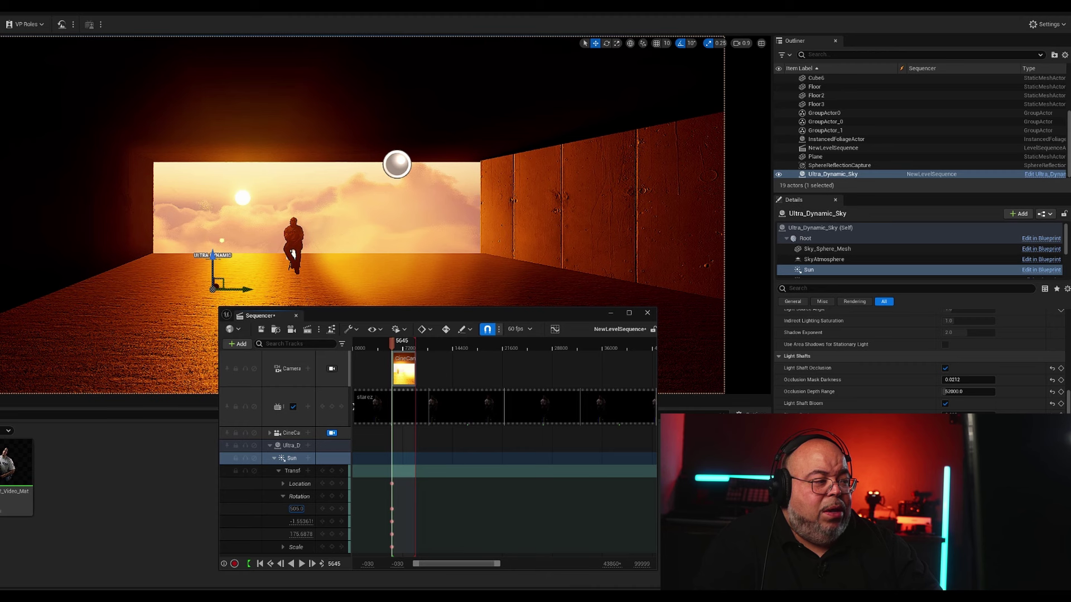
left_click_drag(296, 508, 343, 508)
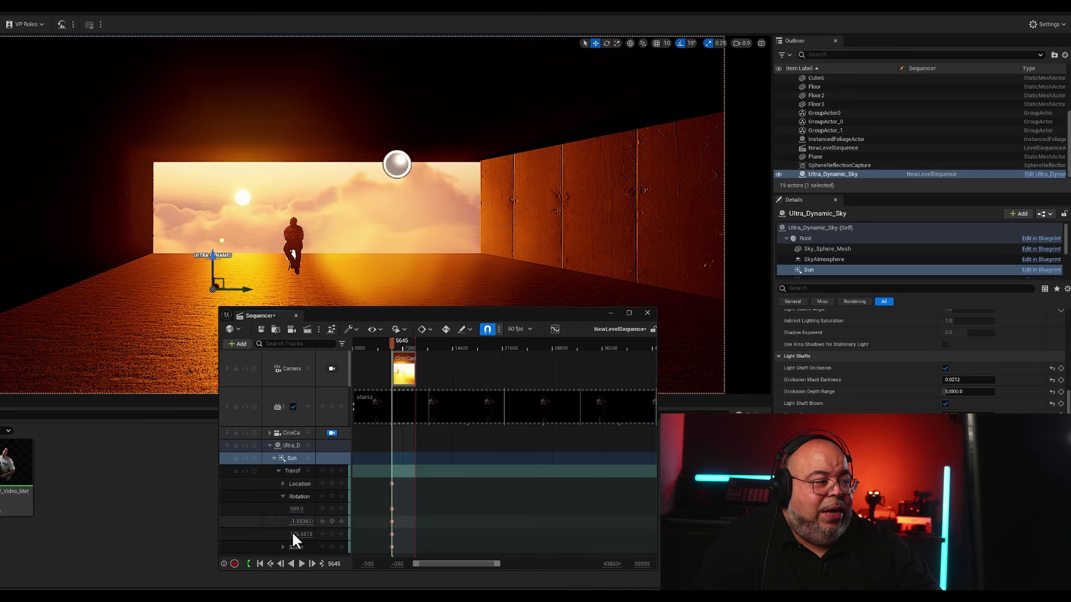
Move the playhead to frame 9113 at the end of the shot and key the Sun's first rotation channel at 886.
left_click(314, 563)
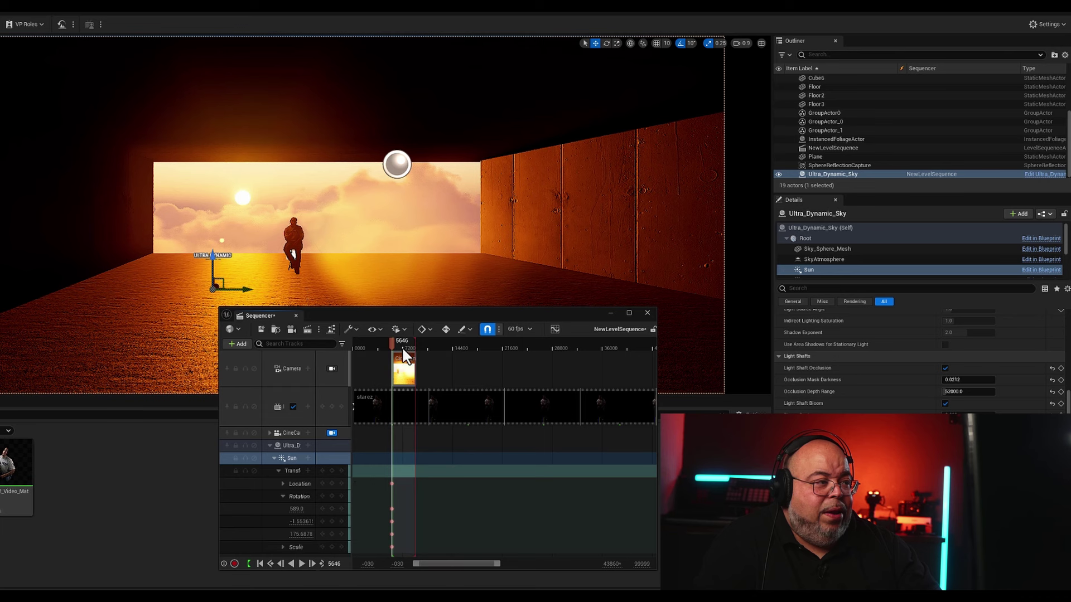
left_click_drag(403, 350, 415, 342)
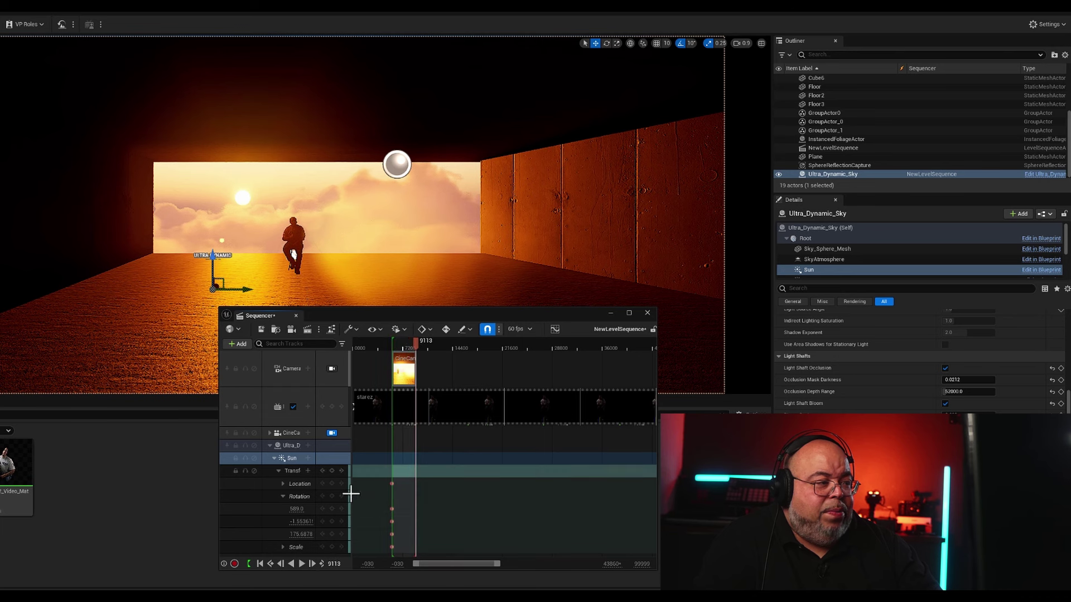
left_click_drag(295, 510, 348, 509)
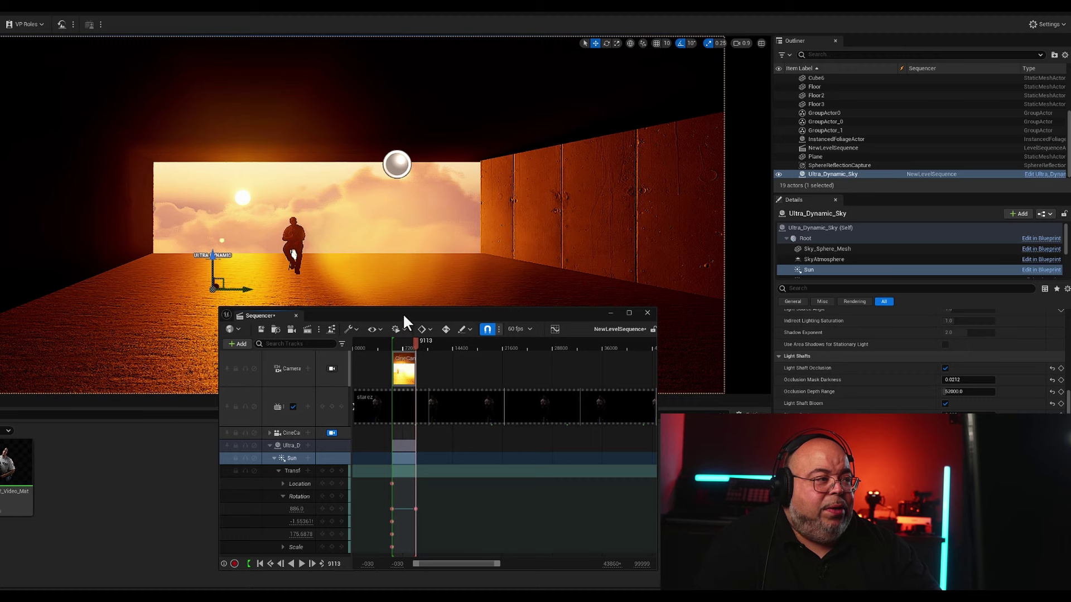
Play the sequence from near its start to check the Sun's rotation animation.
left_click_drag(404, 317, 433, 325)
left_click(422, 353)
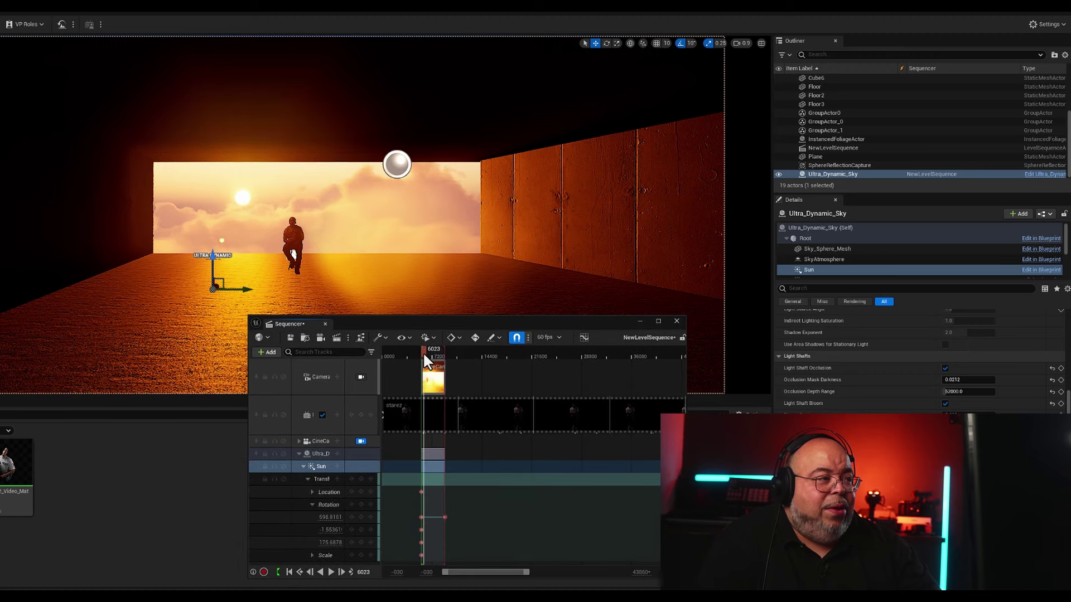
key("space")
key("space")
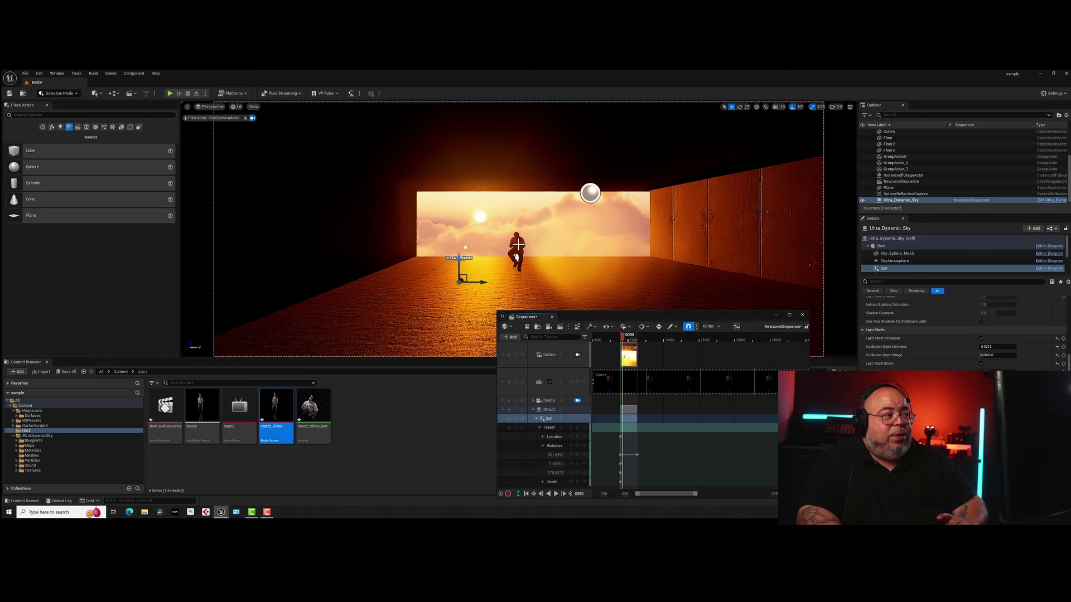
Open the performer plane's starz2_Video_Mat material, nudge its result node and save the material to refresh the performer's shadow.
left_click(516, 245)
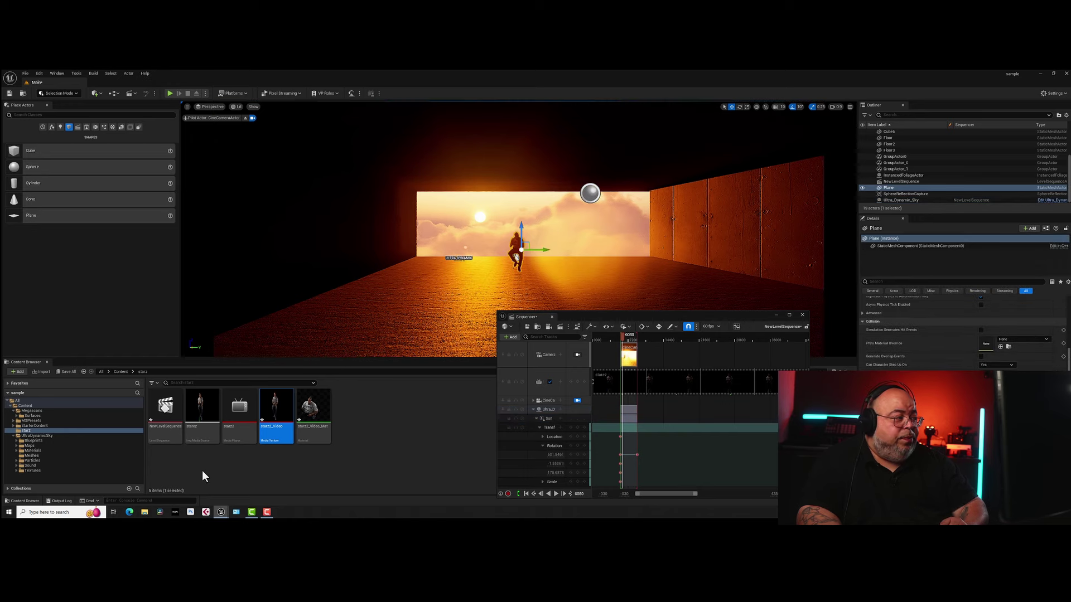
double_click(314, 406)
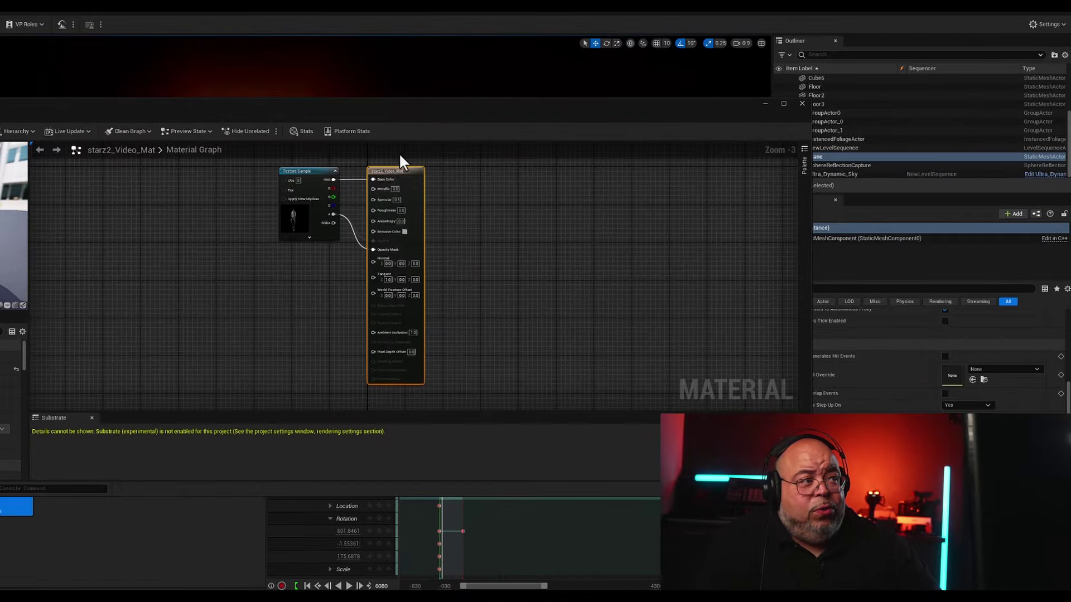
left_click_drag(508, 187, 501, 190)
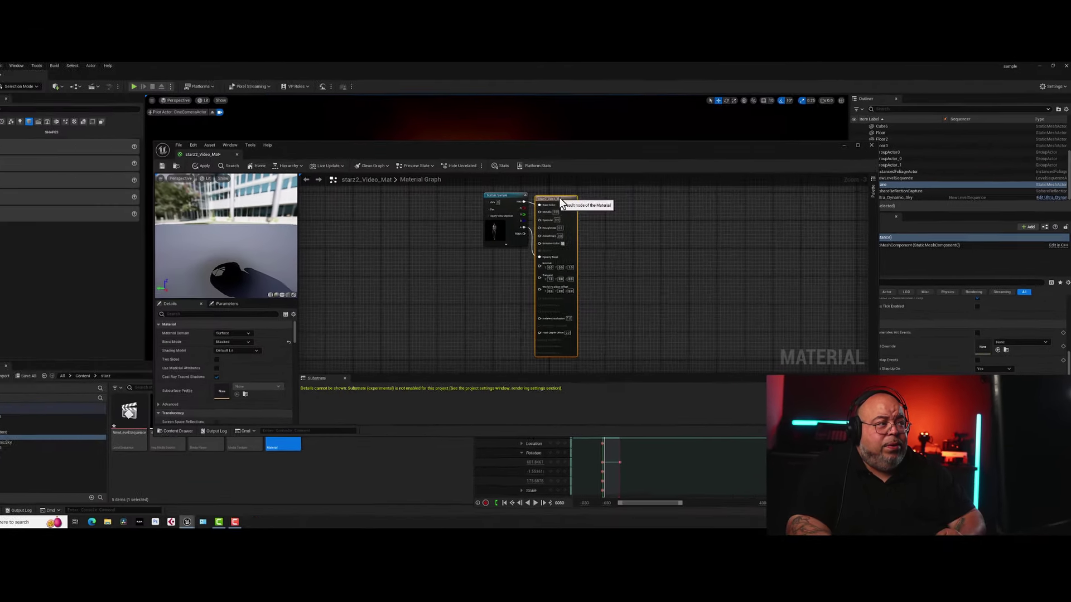
left_click_drag(561, 202, 580, 197)
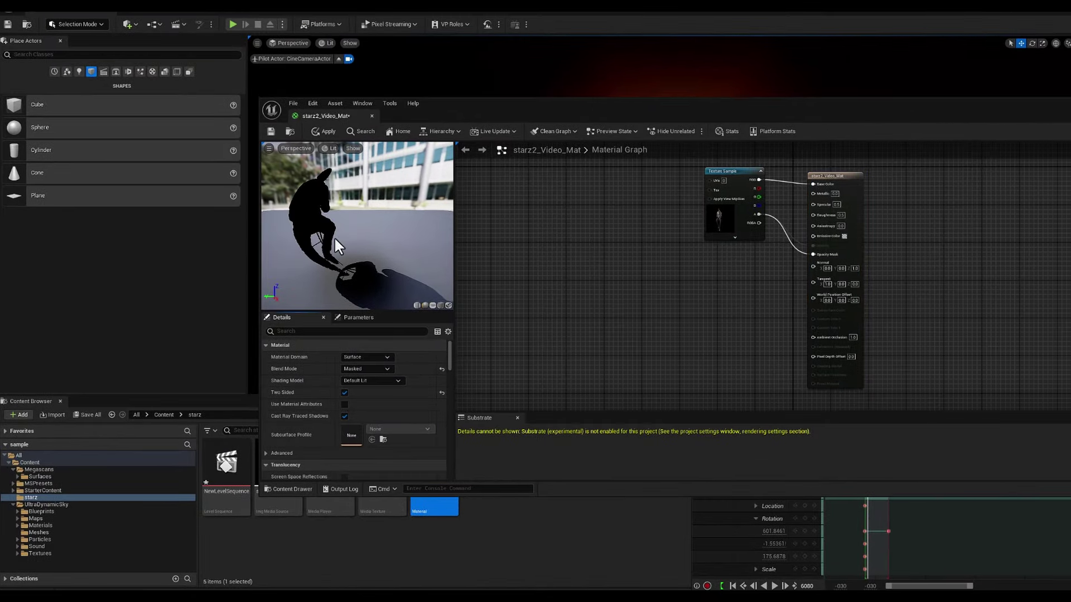
left_click(270, 131)
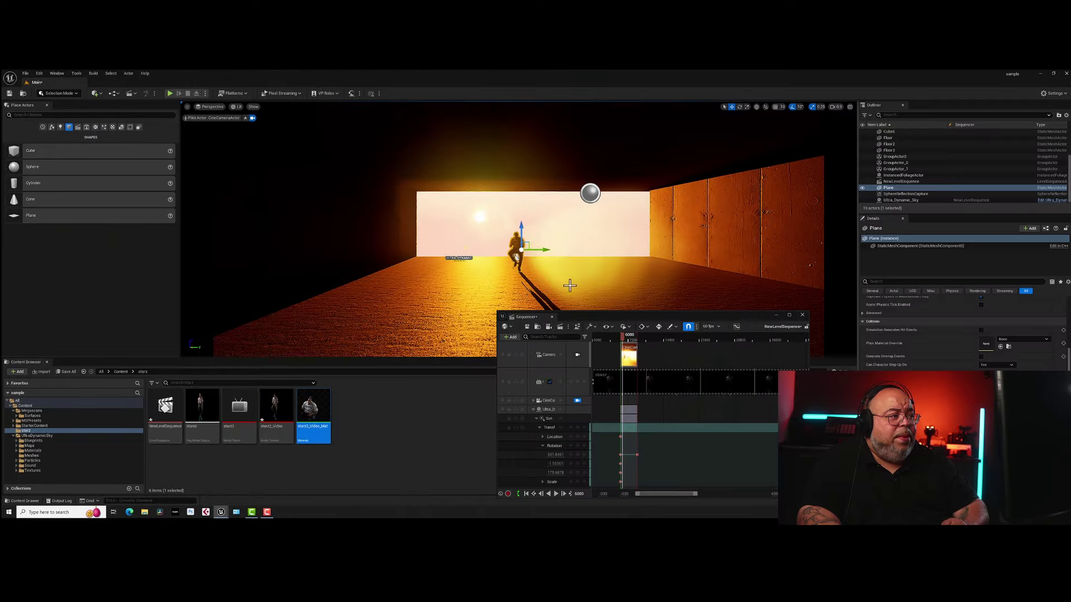
Move the Sequencer window clear of the viewport and play the sequence to check the performer's shadow on the floor.
left_click_drag(580, 321, 519, 381)
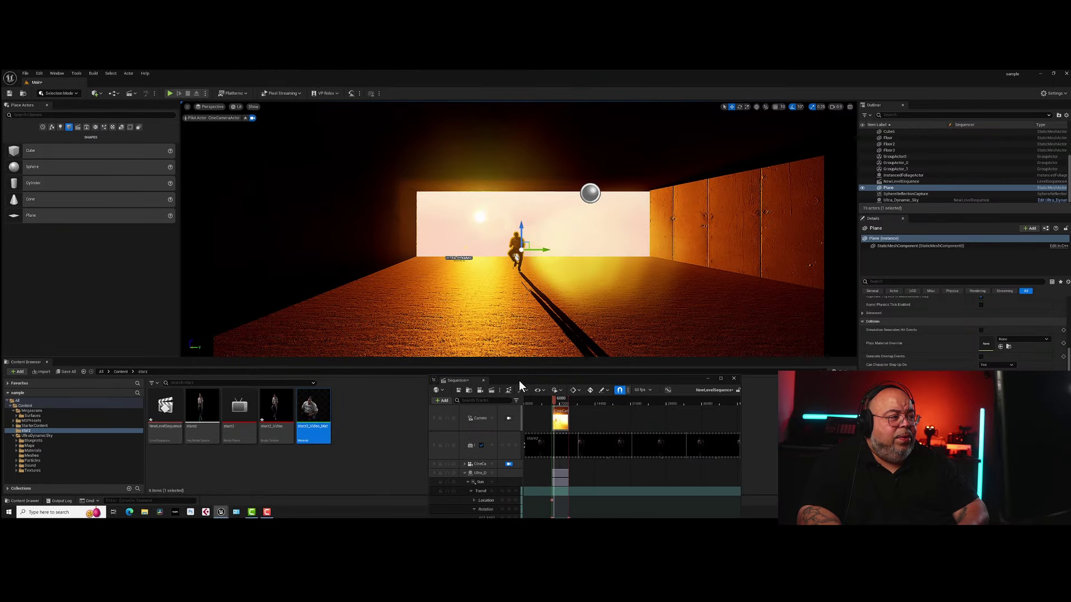
key("space")
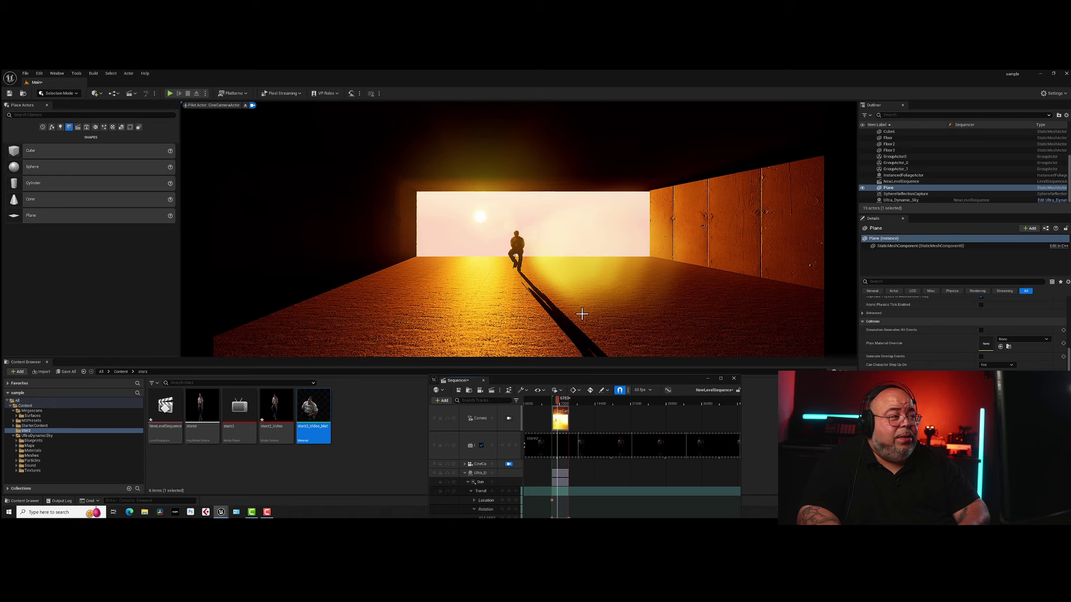
key("space")
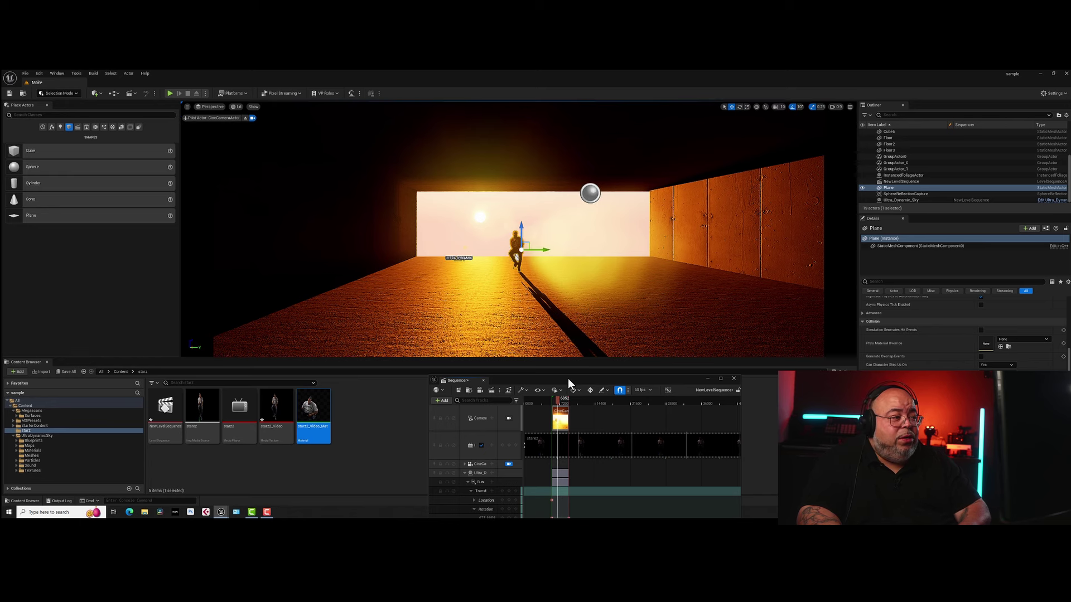
left_click_drag(568, 378, 504, 365)
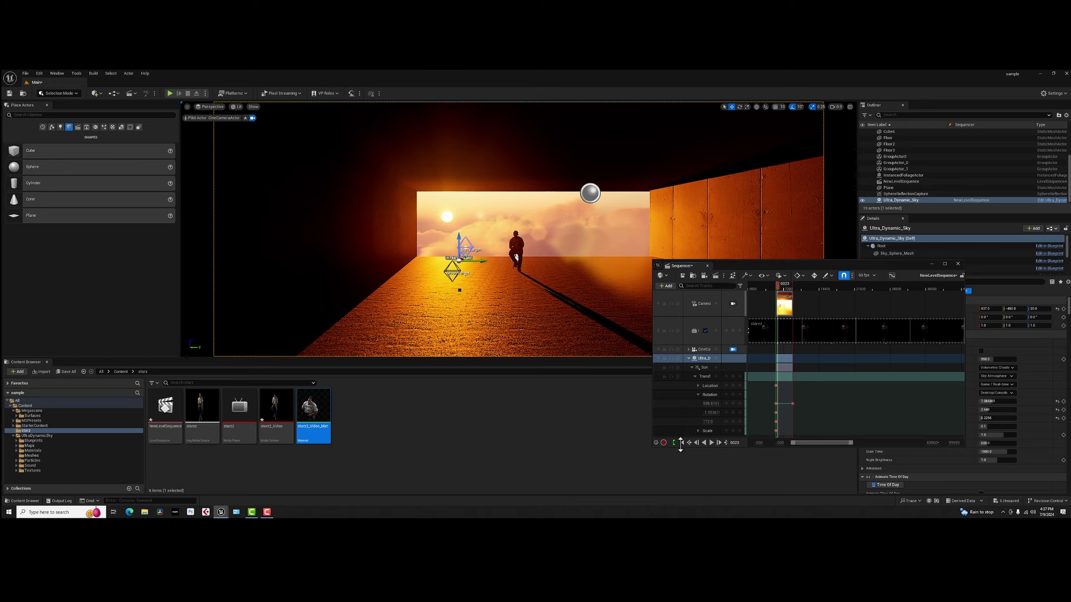
Return the playhead to the start at frame 5645 and collapse the Sun component's tracks.
left_click(682, 443)
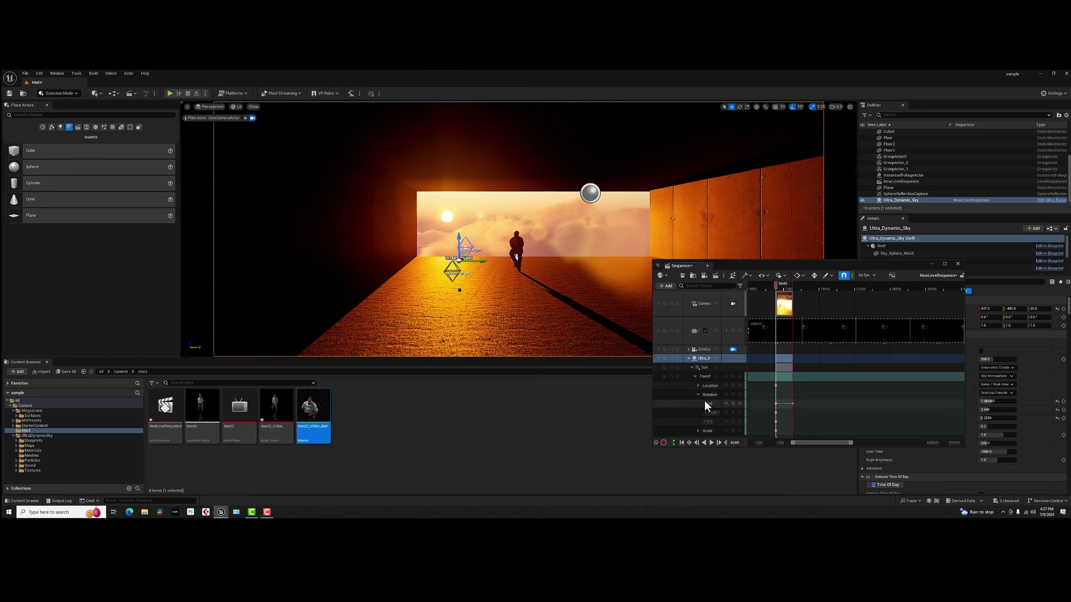
left_click(691, 367)
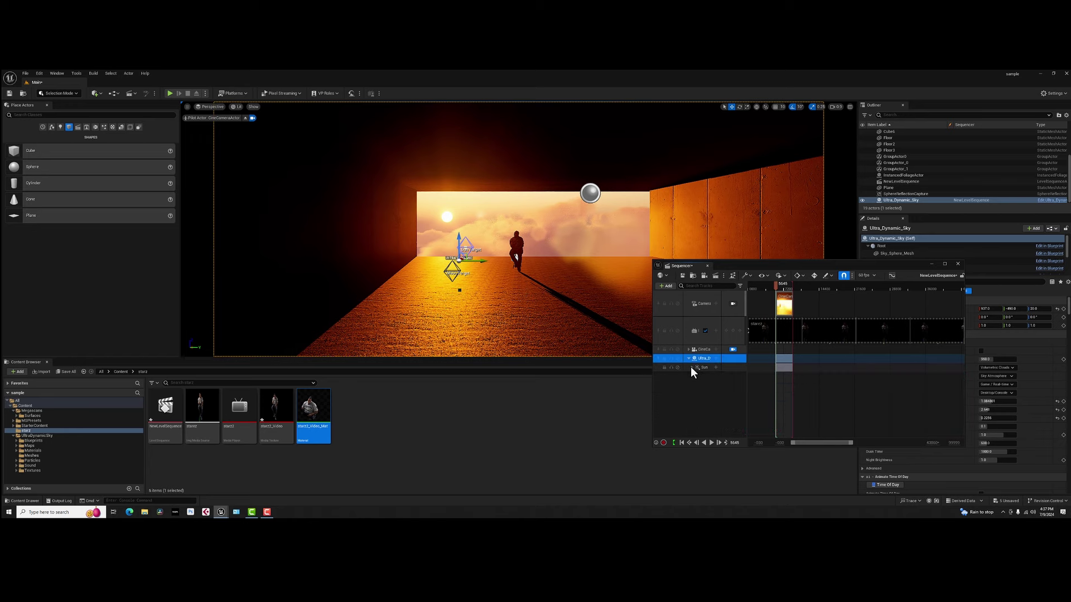
left_click(692, 368)
left_click(692, 368)
Select the CineCameraActor, expand its Transform track, enlarge the Sequencer window and key the transform at frame 5645.
left_click(704, 350)
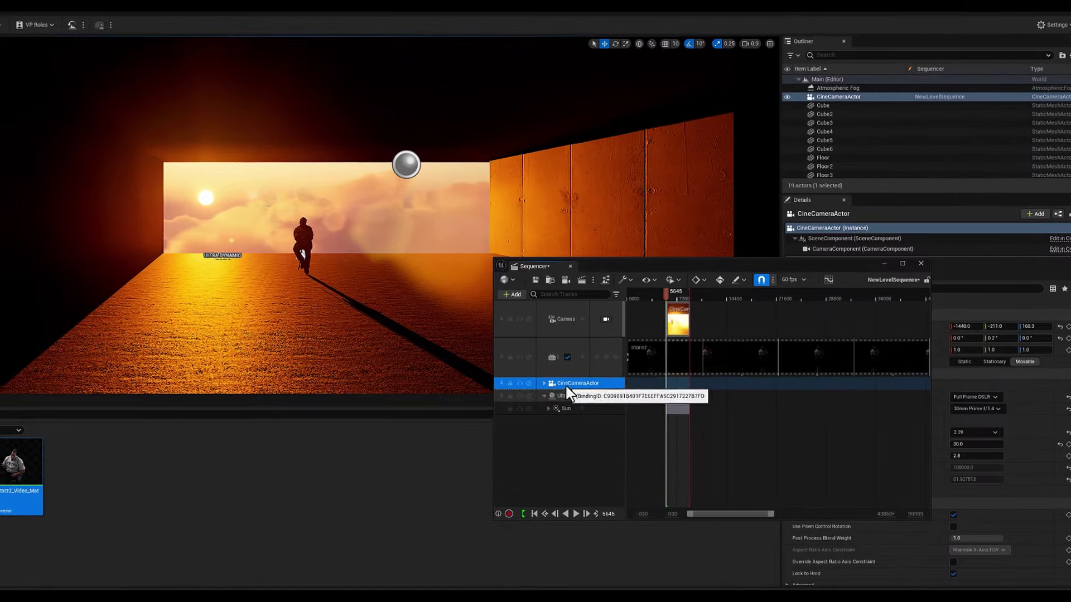
left_click(542, 384)
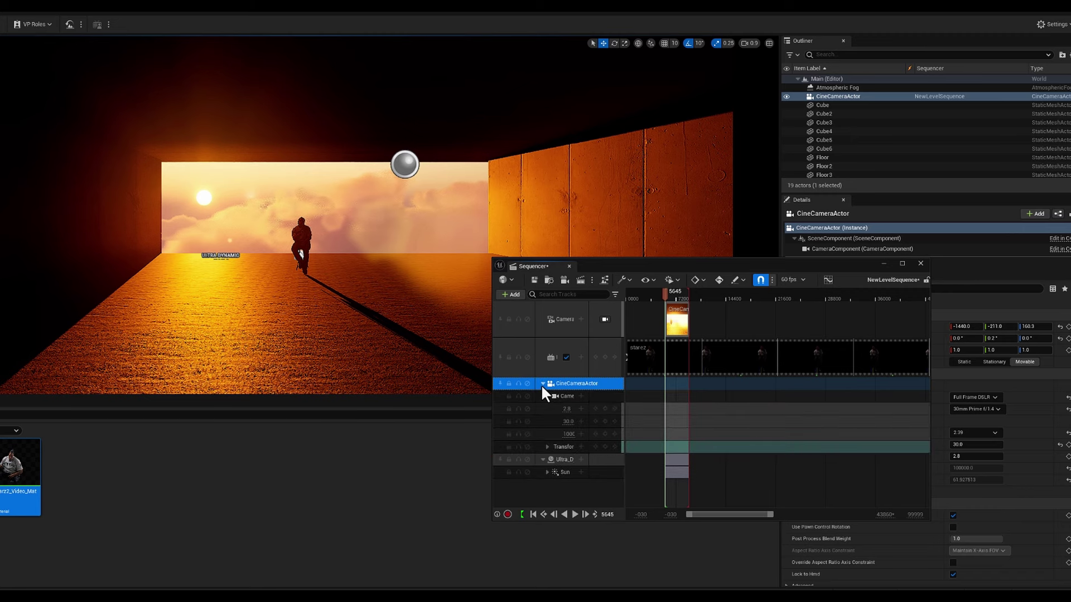
left_click(547, 447)
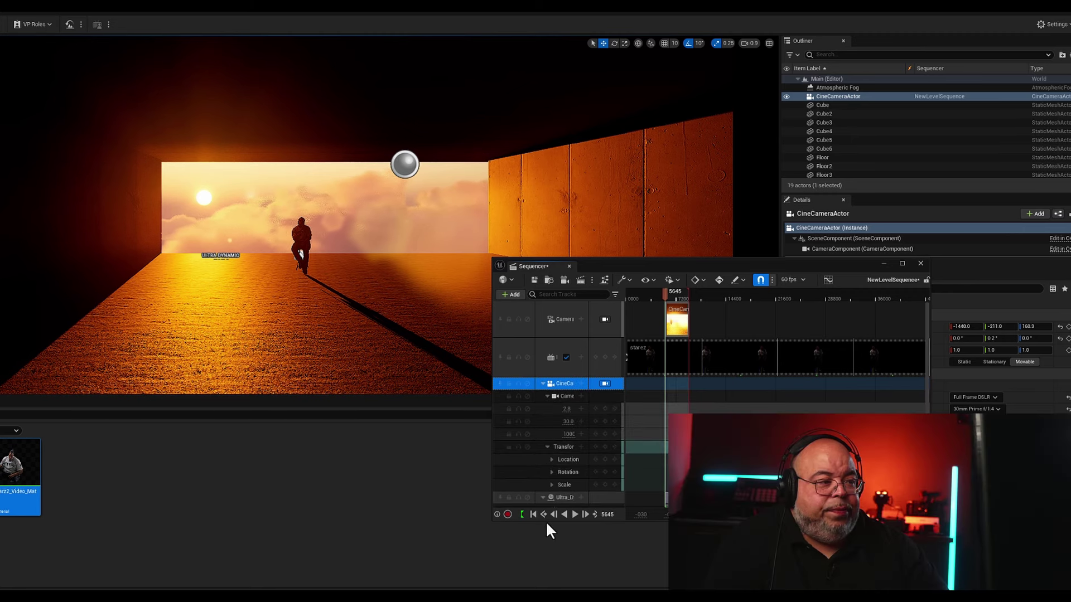
left_click_drag(547, 519, 549, 564)
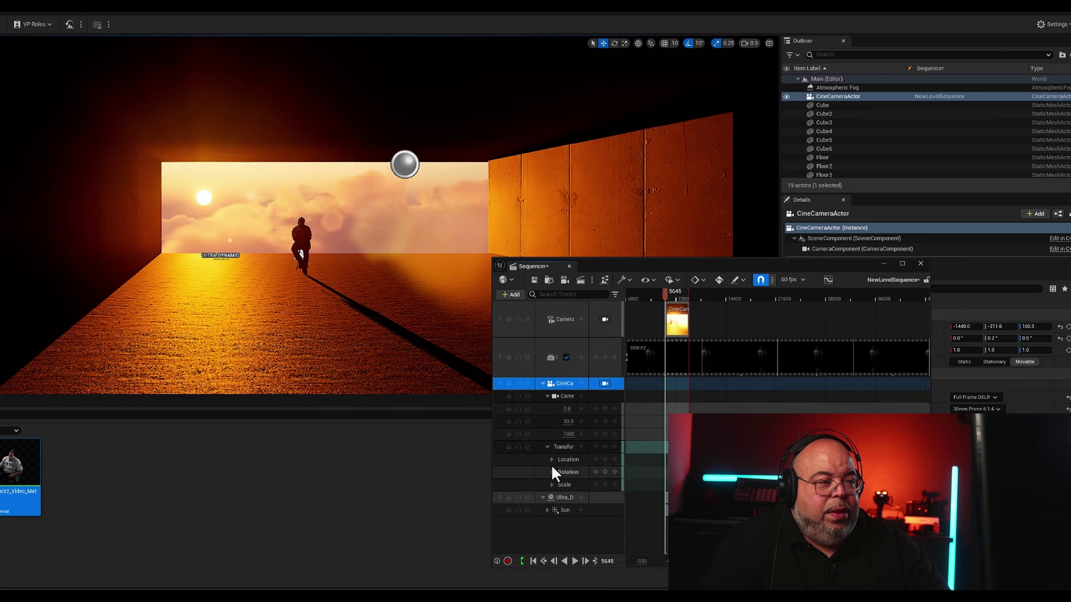
left_click(604, 446)
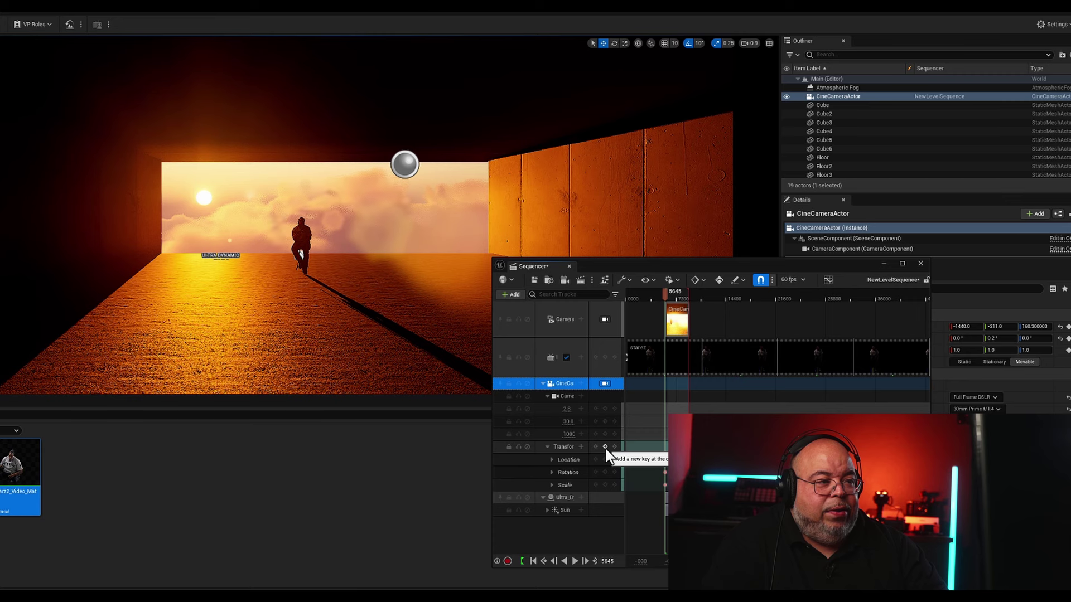
Set the camera's roll to -28.0 and its X location to -1886.0 at frame 5645, keeping the Sequencer window clear of the view.
left_click(549, 471)
left_click(552, 461)
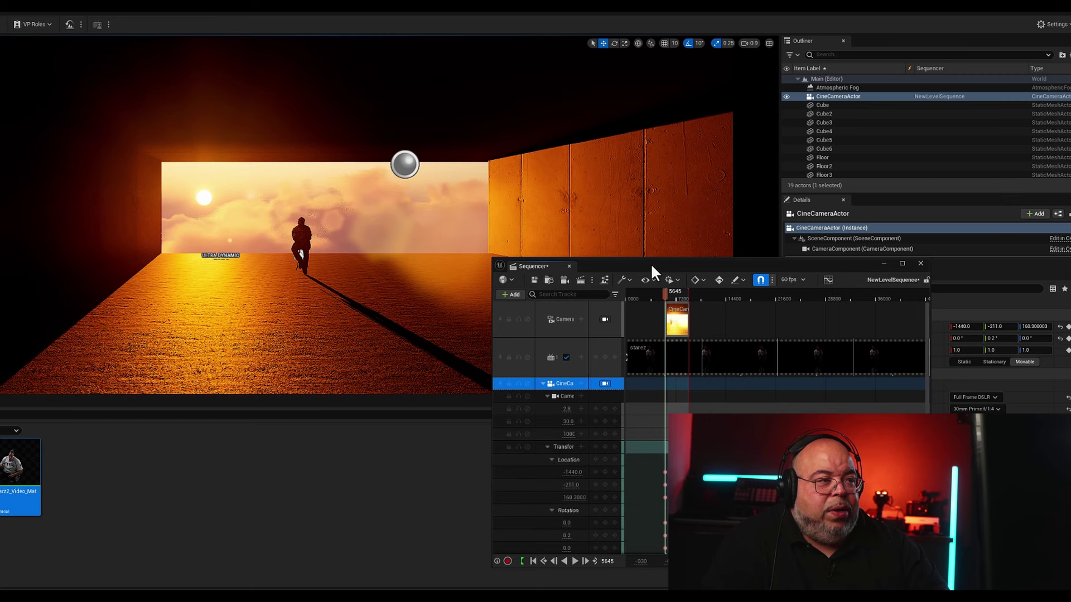
left_click_drag(650, 266, 704, 162)
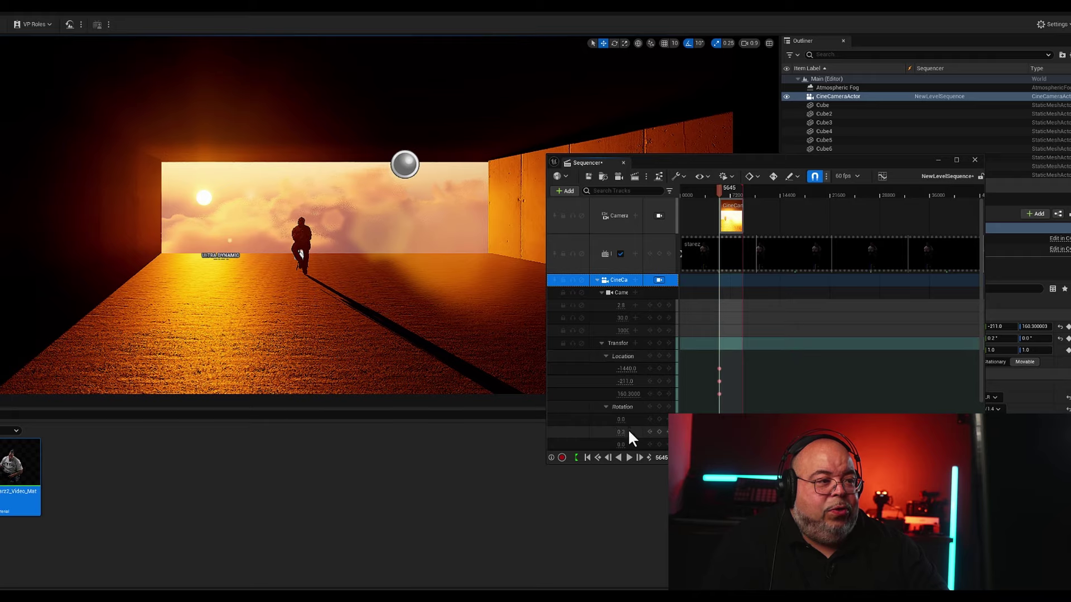
left_click_drag(620, 419, 619, 419)
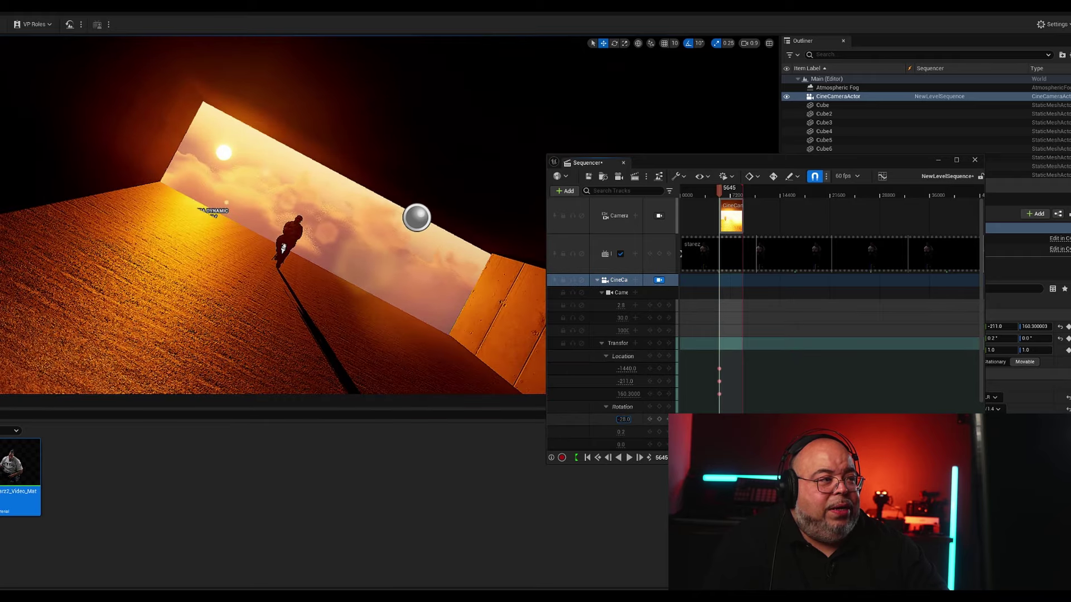
left_click_drag(626, 369, 626, 368)
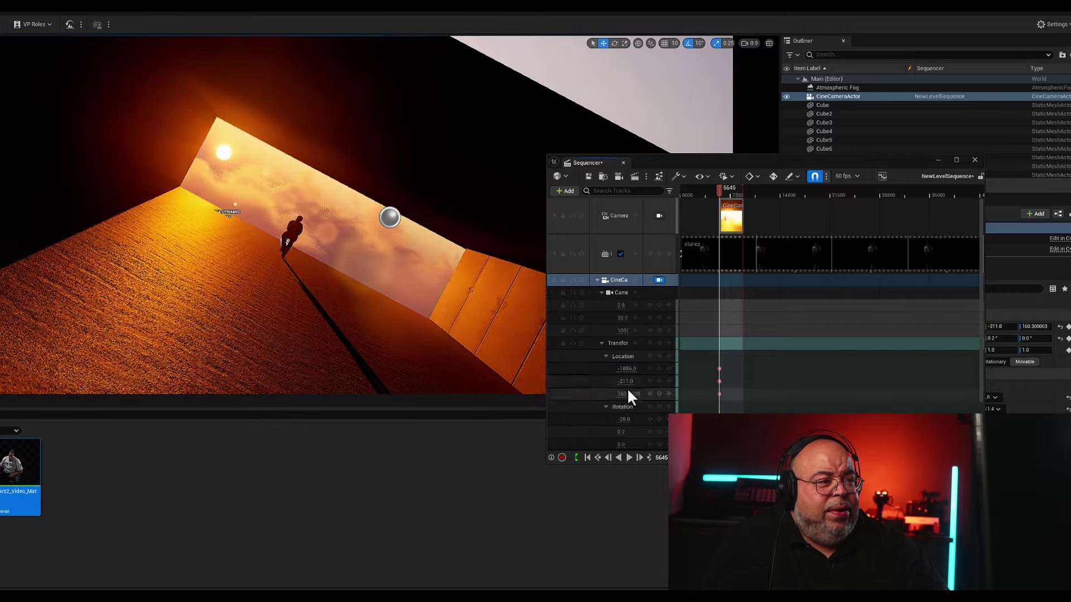
At frame 10627, key the camera's X location close behind the performer and roll the camera to the opposite tilt.
left_click_drag(728, 191, 754, 191)
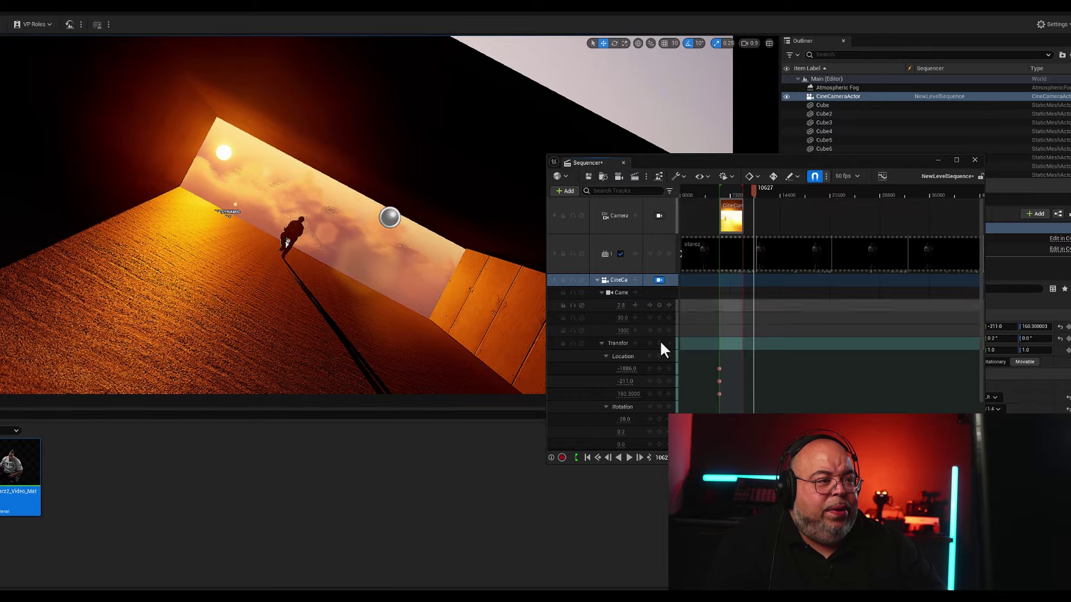
left_click_drag(626, 368, 626, 368)
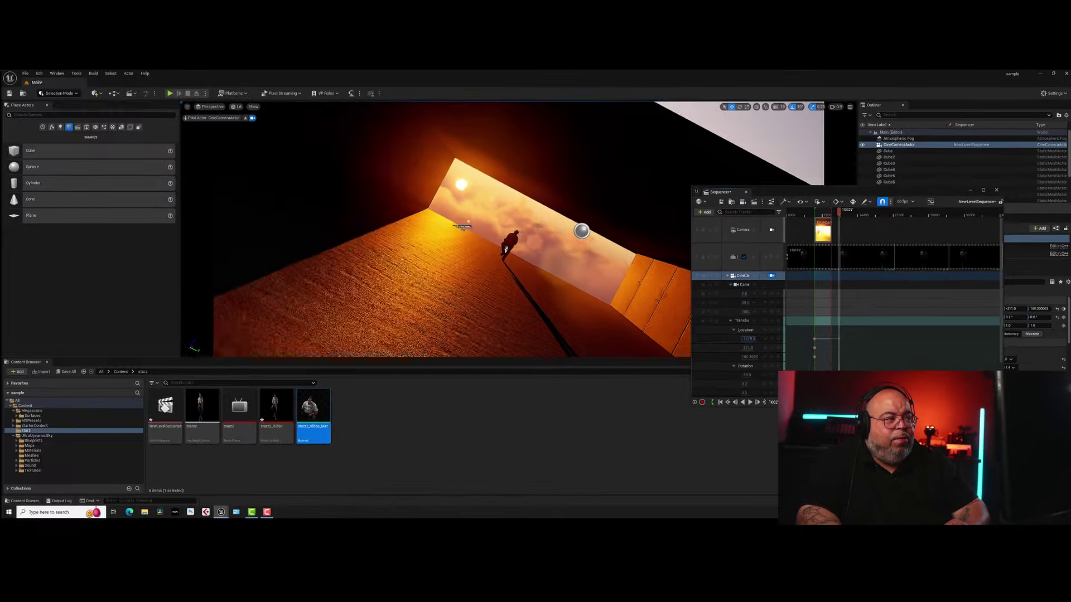
left_click_drag(747, 339, 748, 338)
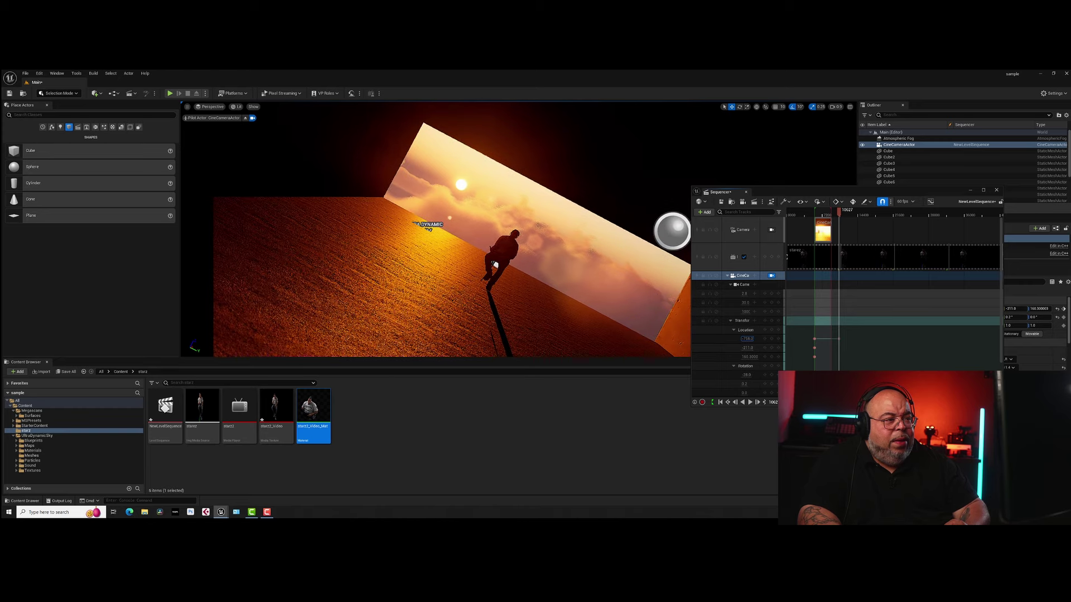
left_click_drag(746, 375, 746, 375)
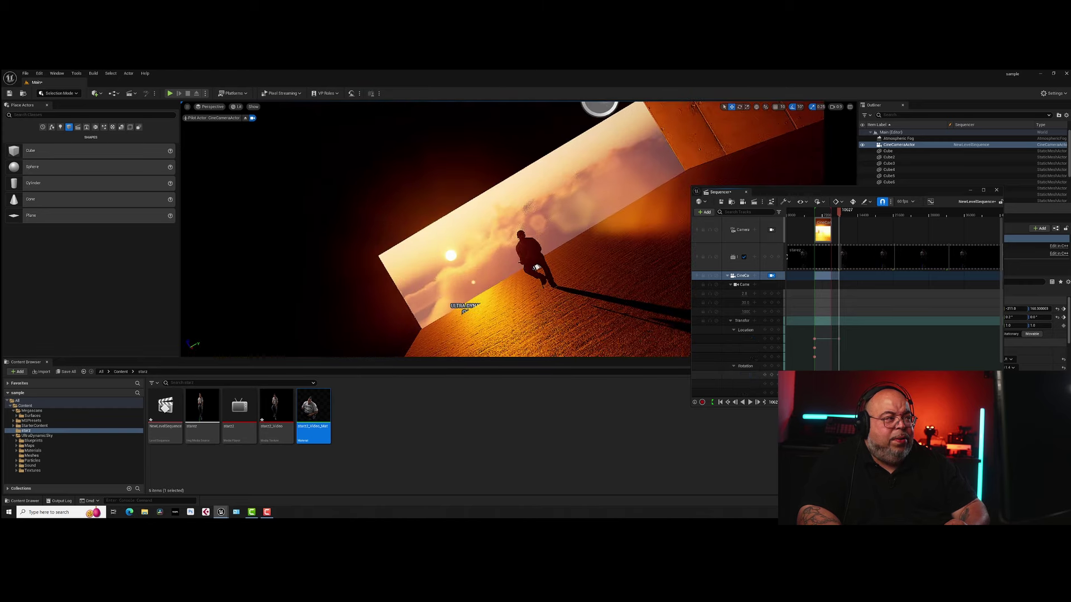
left_click_drag(747, 339, 747, 339)
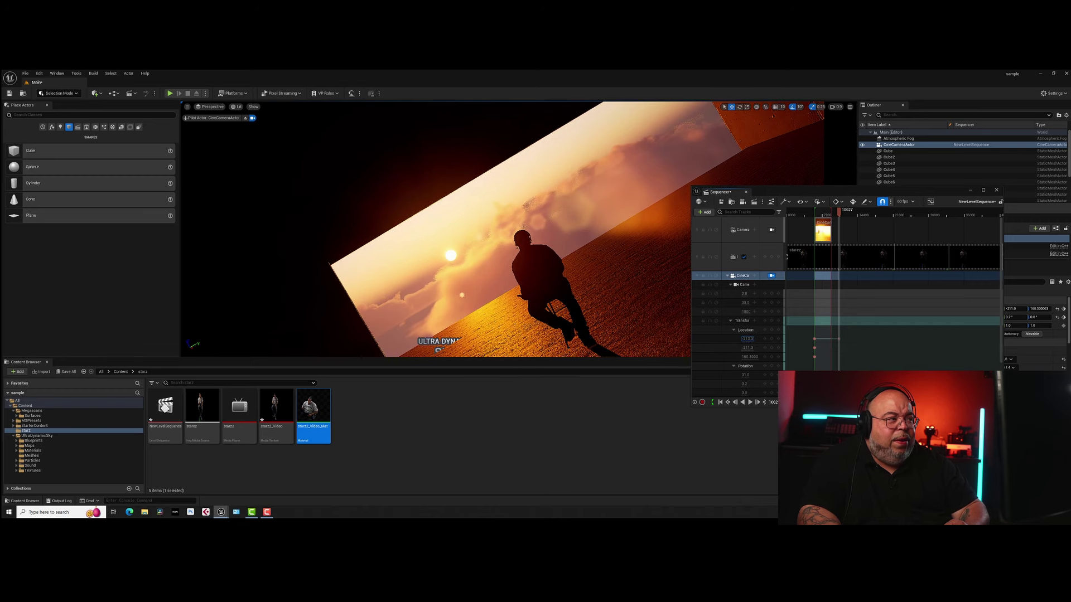
left_click(771, 356)
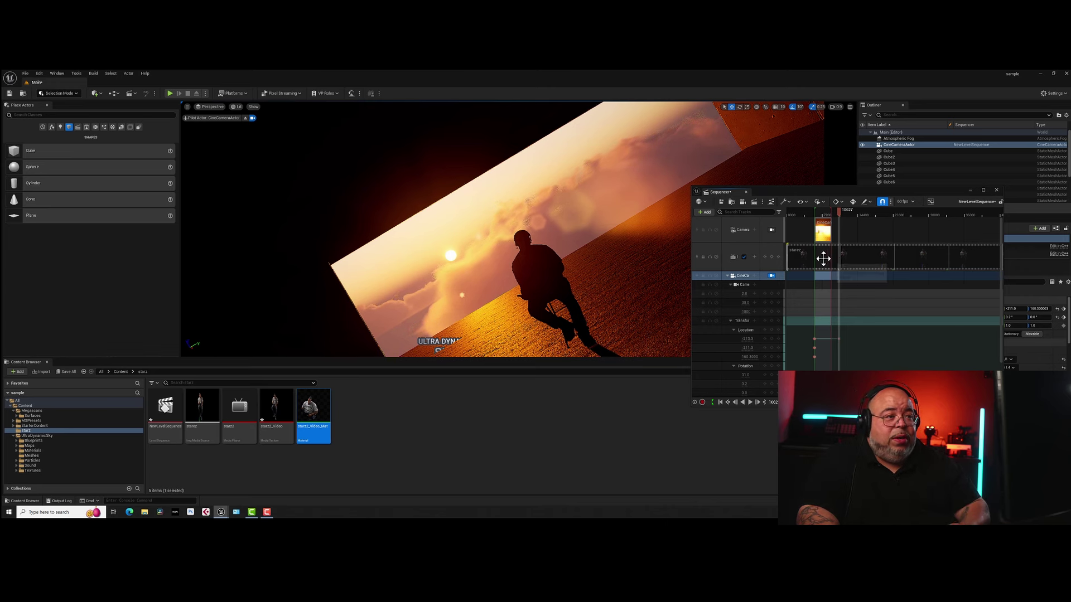
Check the start of the camera move, select its end location and rotation keys and move them earlier to frame 6720.
left_click(819, 217)
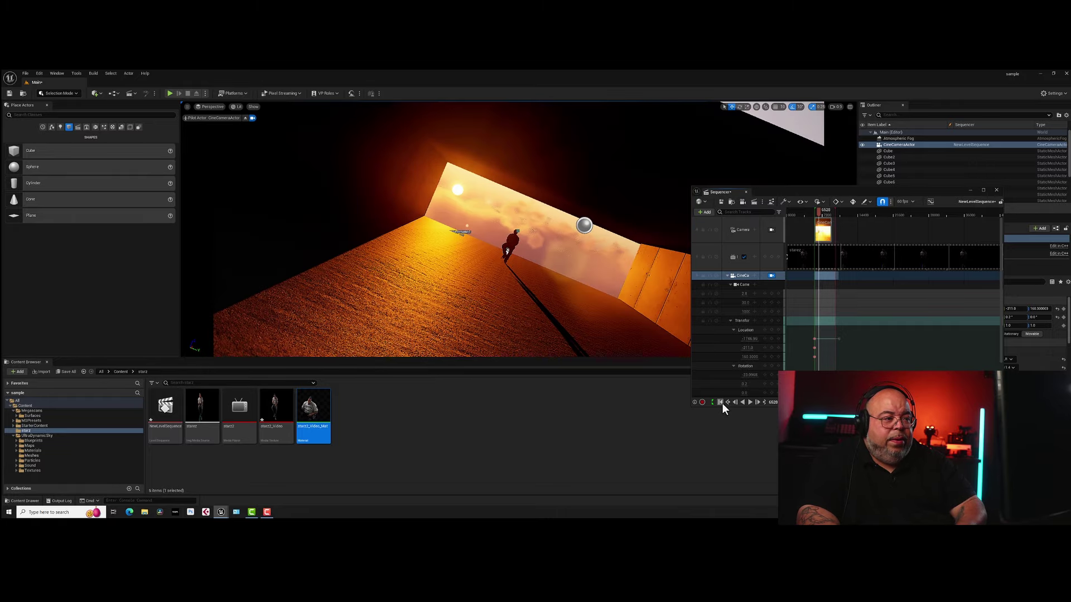
left_click(721, 403)
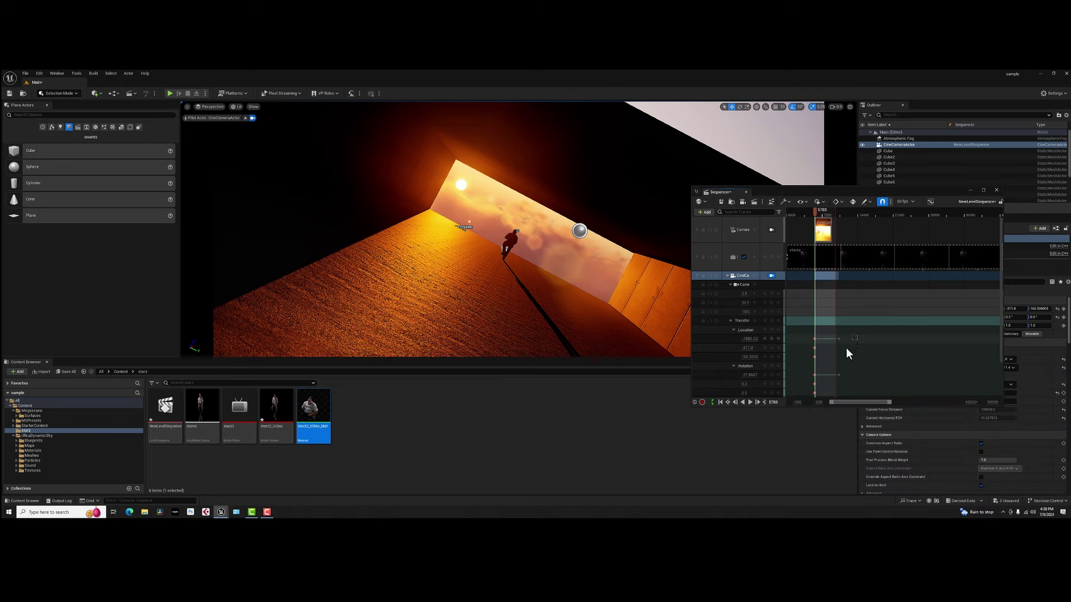
left_click_drag(831, 384, 830, 380)
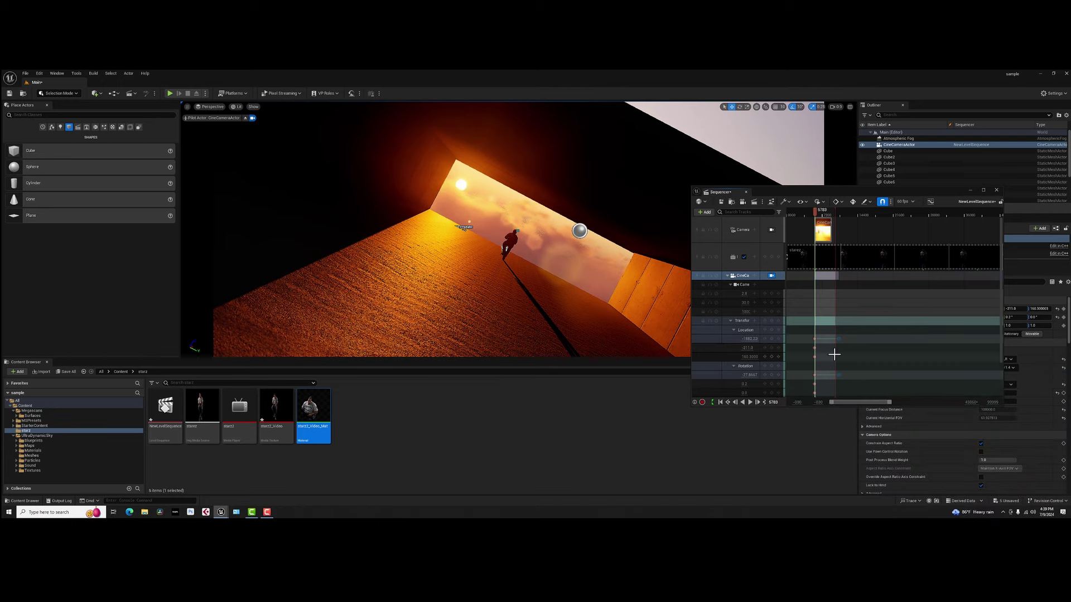
scroll(864, 360, "up", 5, "ctrl")
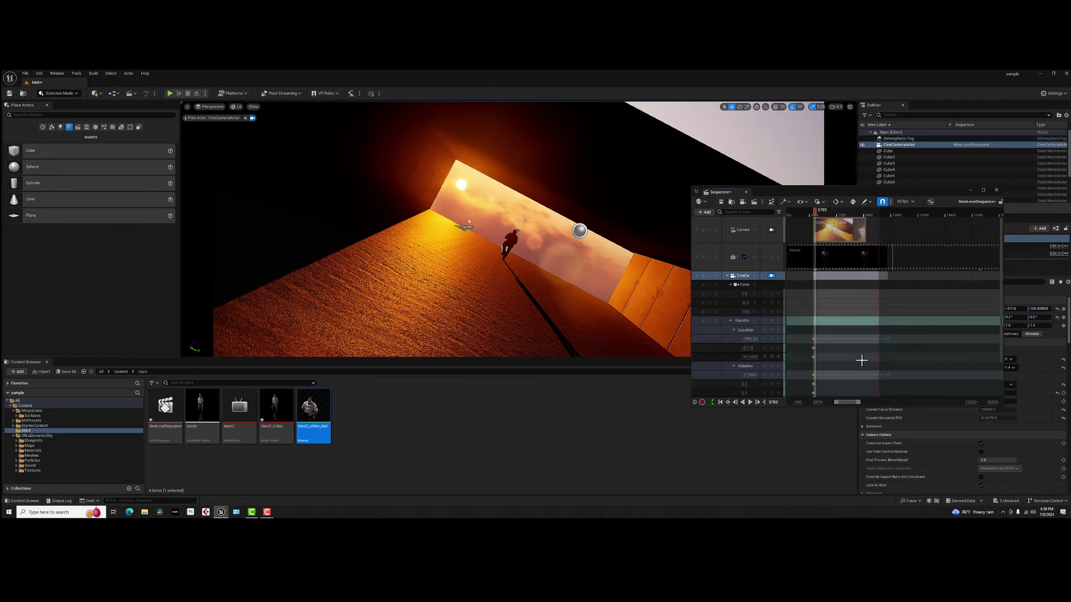
scroll(861, 361, "up", 3, "ctrl")
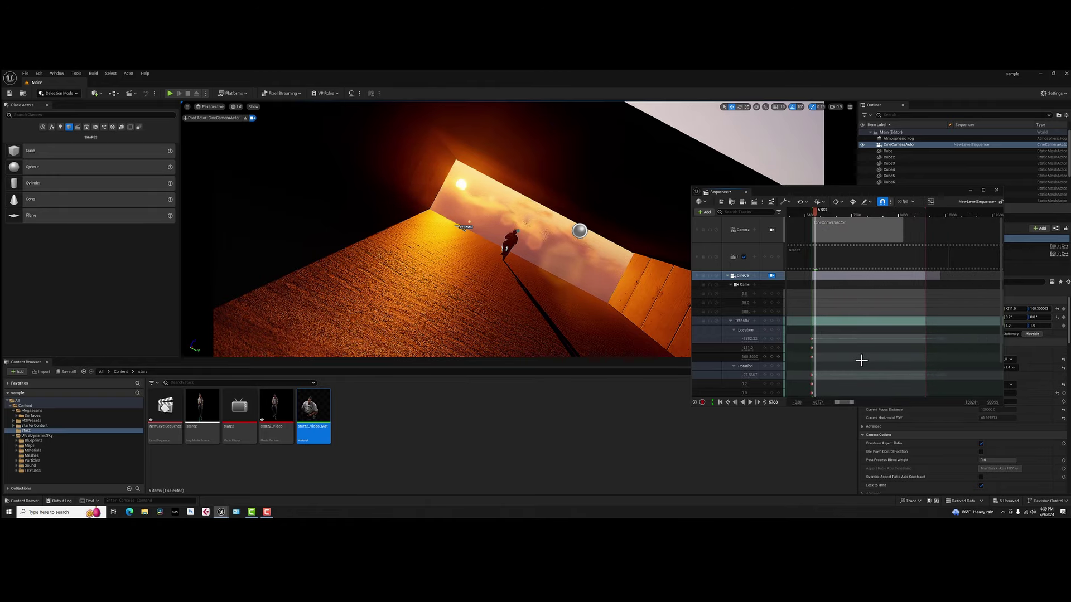
scroll(861, 361, "down", 2, "ctrl")
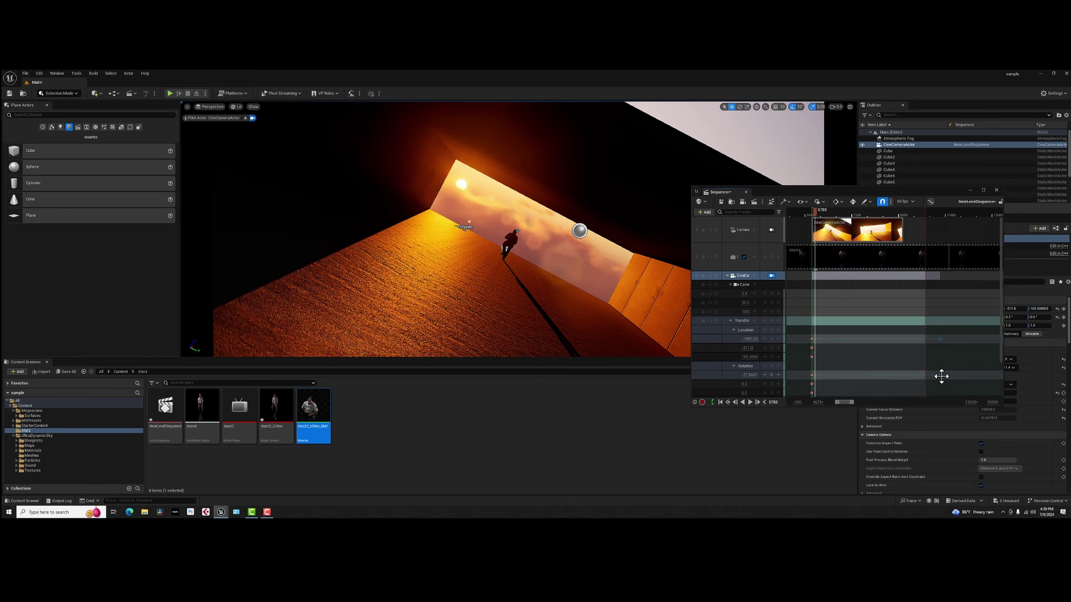
left_click_drag(941, 376, 840, 377)
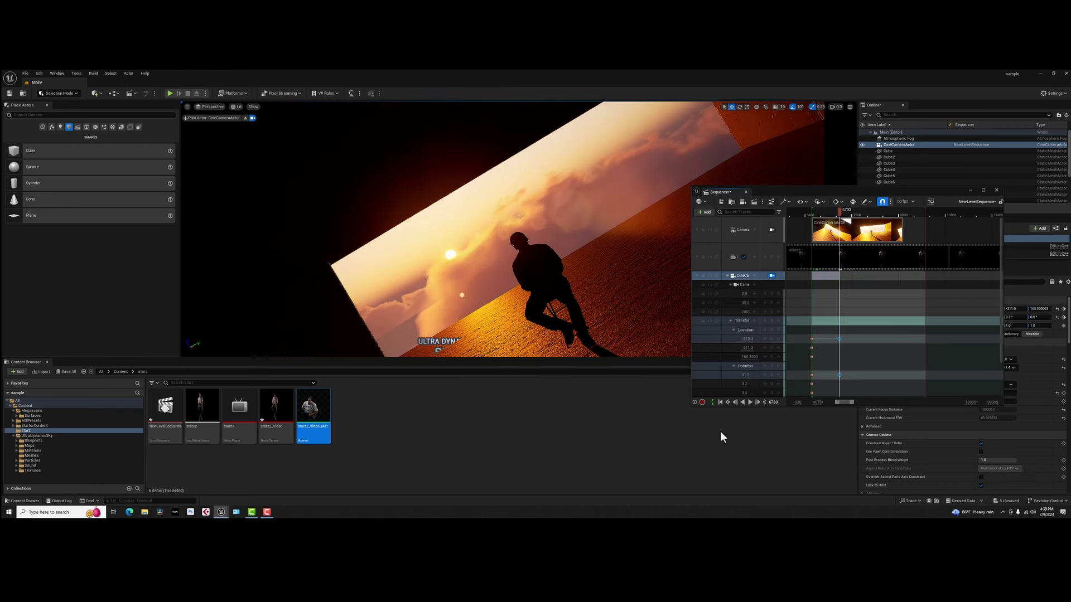
Play the sequence briefly from its start to check the camera move.
left_click(720, 402)
key("space")
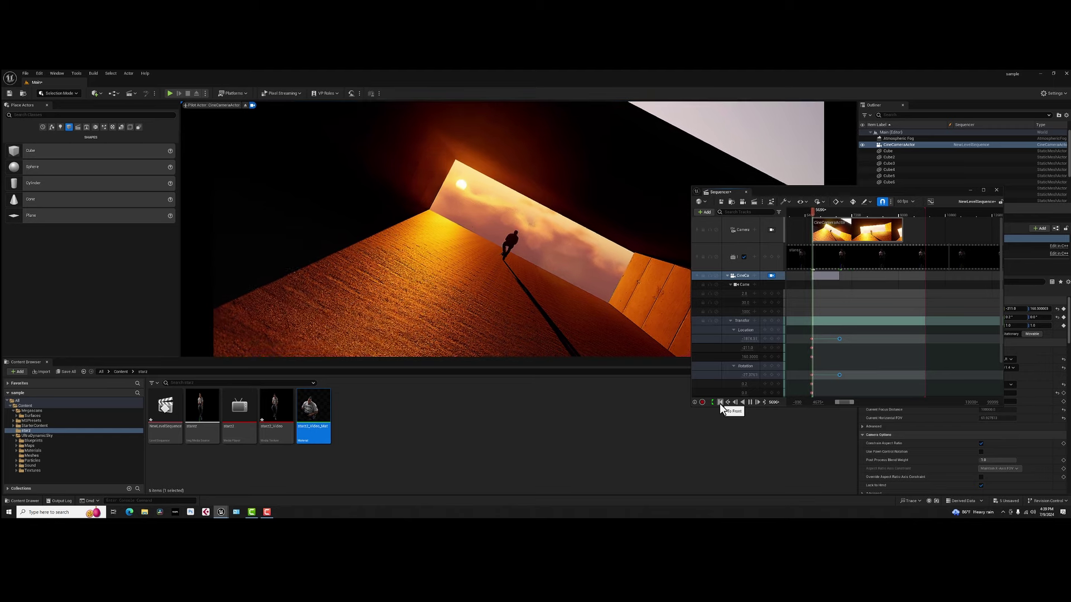
key("space")
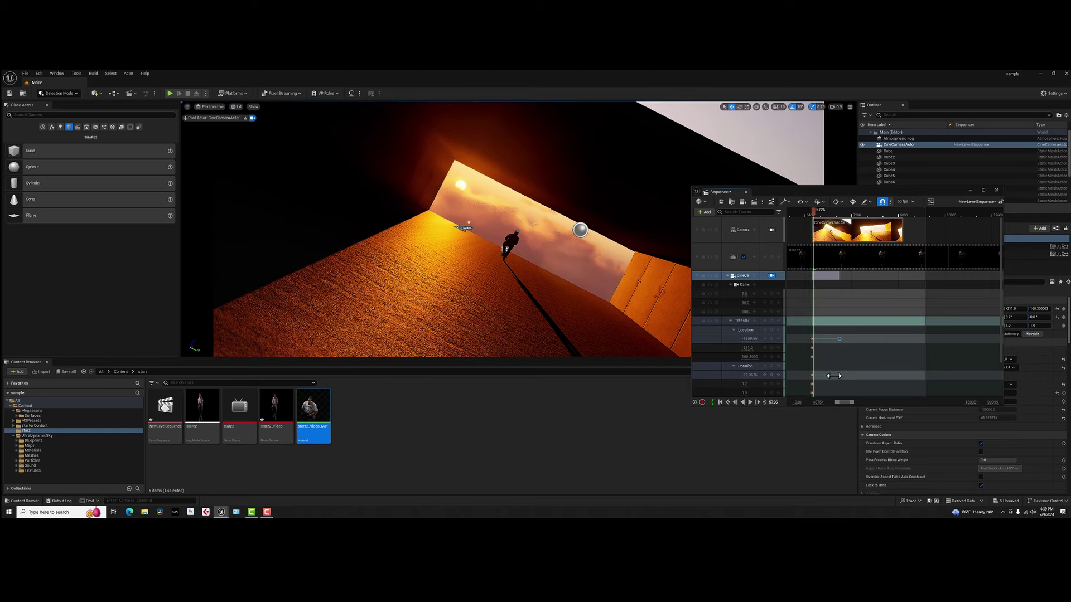
Move the selected camera keys earlier to frame 6192 and play the sequence from its start to check the faster move.
left_click_drag(834, 376, 827, 375)
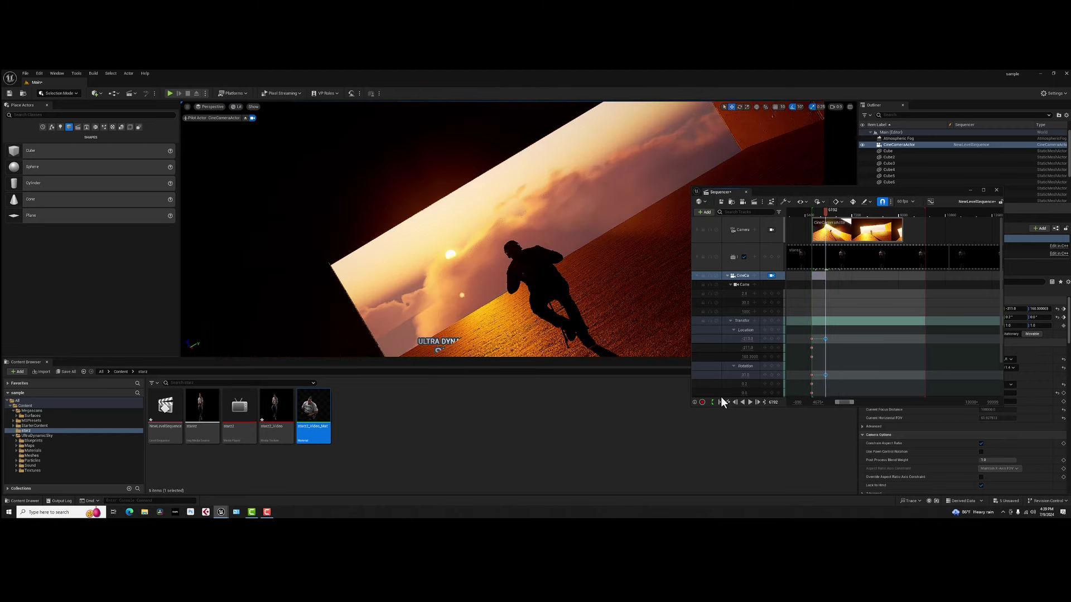
left_click(720, 402)
key("space")
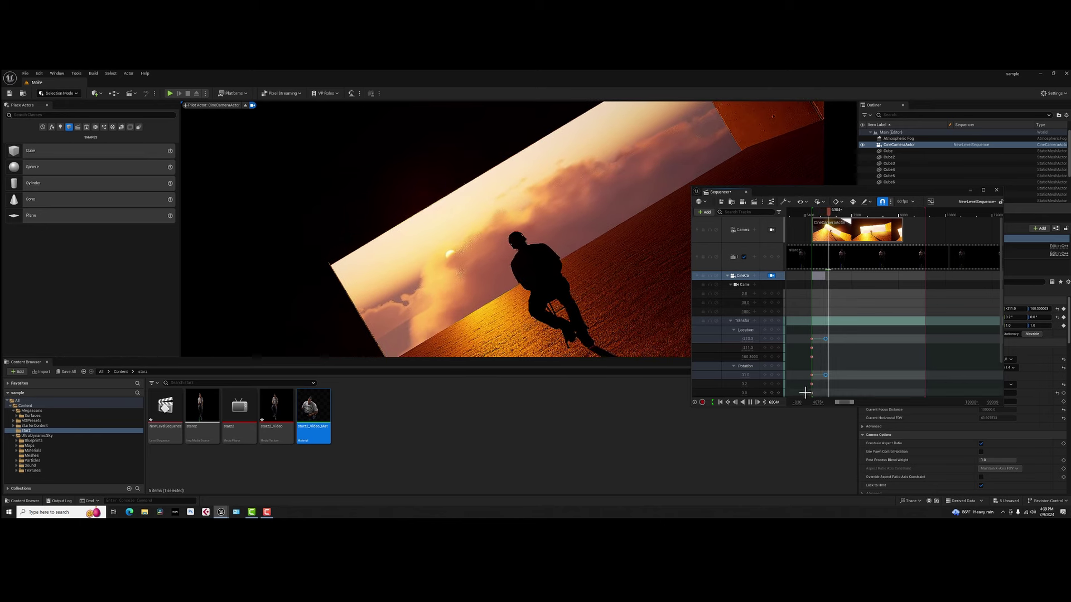
key("space")
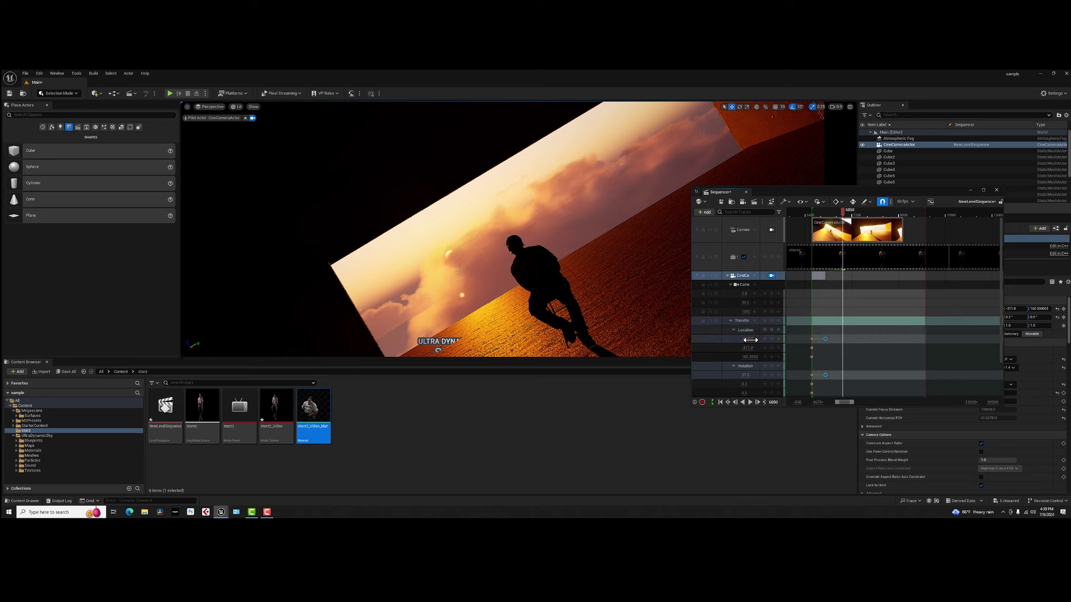
At frame 6850, undo a stray camera value change, then key the X location farther back and the roll closer to level.
left_click_drag(748, 339, 730, 339)
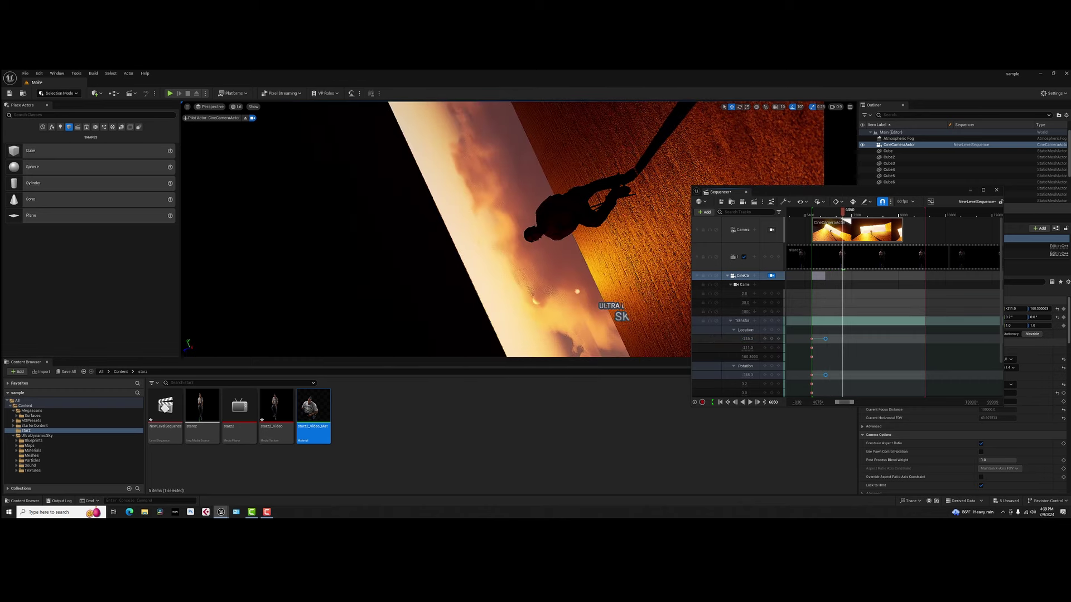
key("ctrl+z")
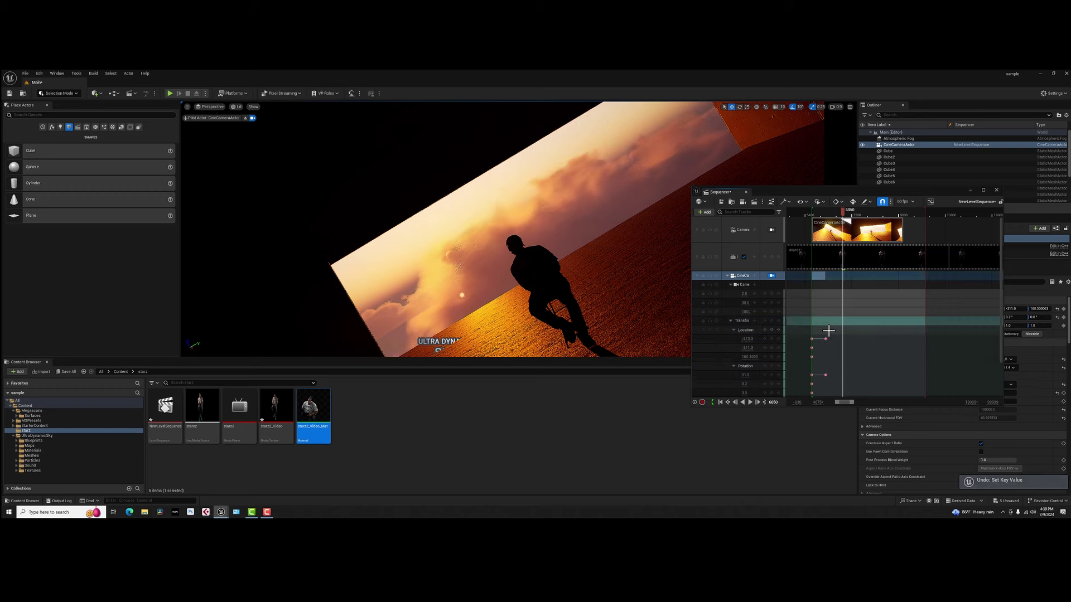
left_click_drag(748, 339, 613, 338)
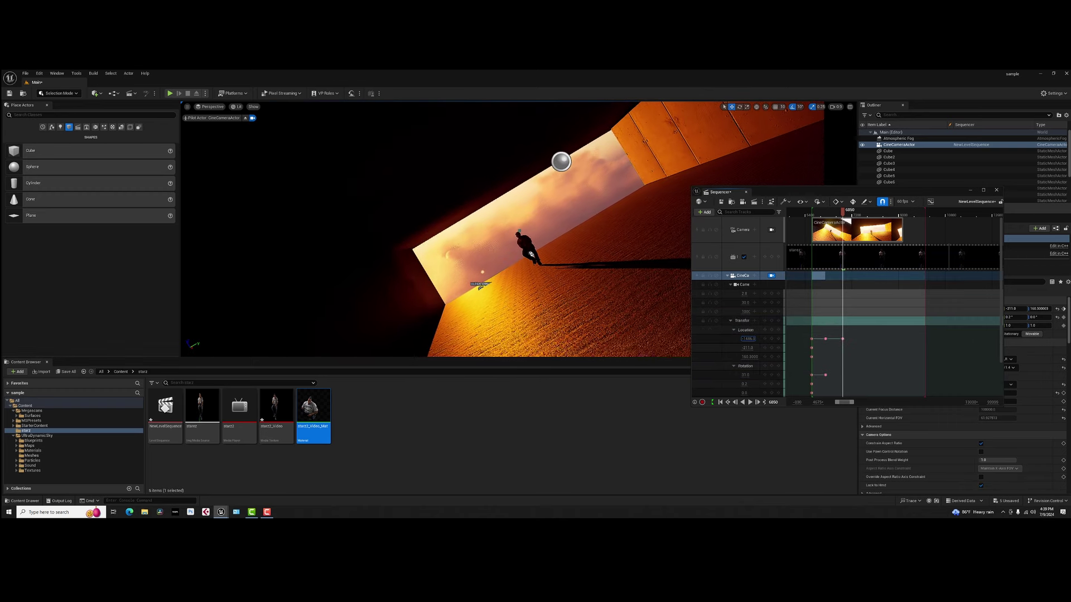
mouse_move(747, 376)
left_mouse_down()
mouse_move(725, 377)
mouse_move(747, 376)
left_mouse_up()
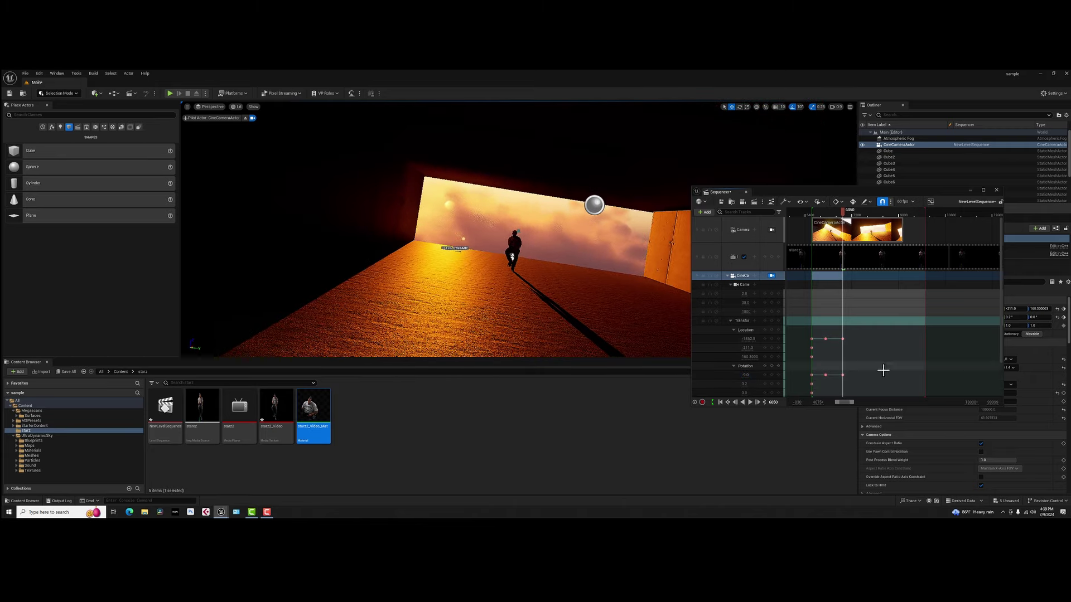
Play the sequence from near frame 5732 to check the camera's push-in, pull-back and roll.
left_click_drag(820, 213, 814, 216)
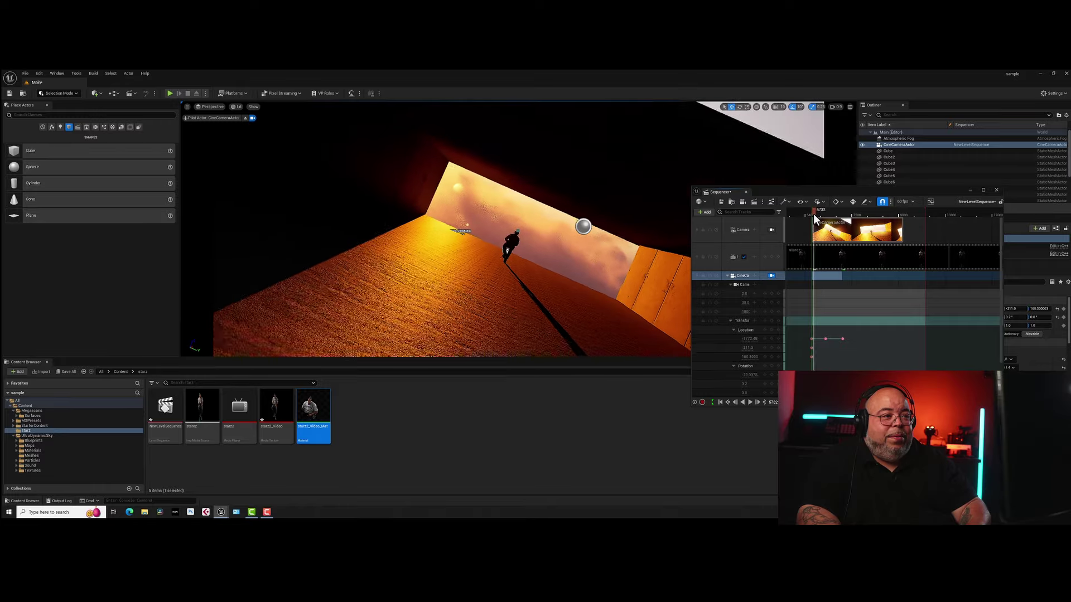
key("space")
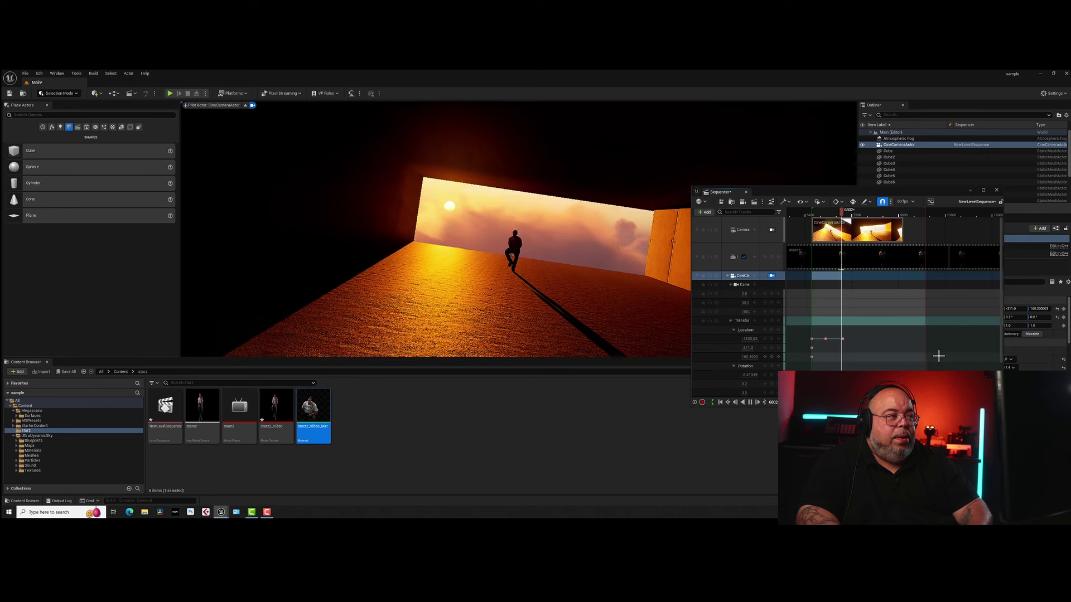
key("space")
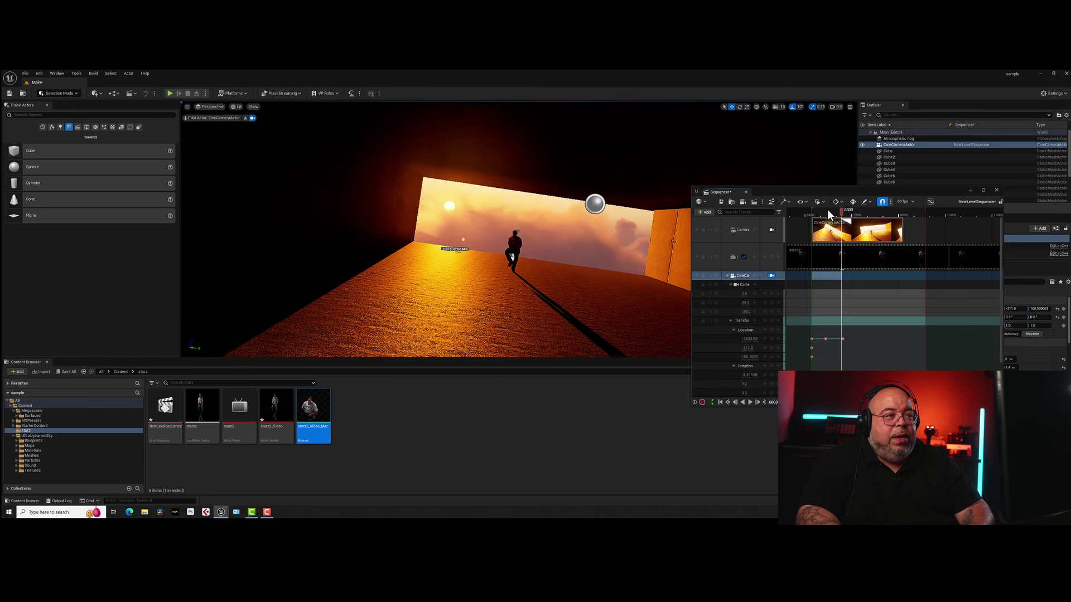
Select Ultra_Dynamic_Sky and adjust its Time of Day, watching how the sunset light and clouds in the room change.
left_click_drag(827, 212, 583, 370)
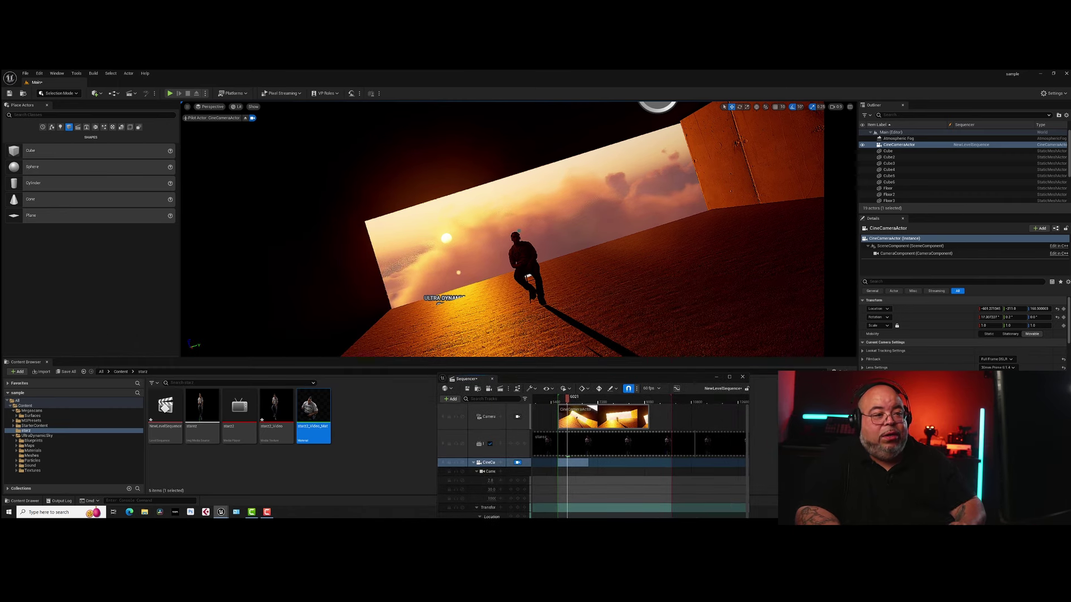
scroll(920, 162, "down", 3)
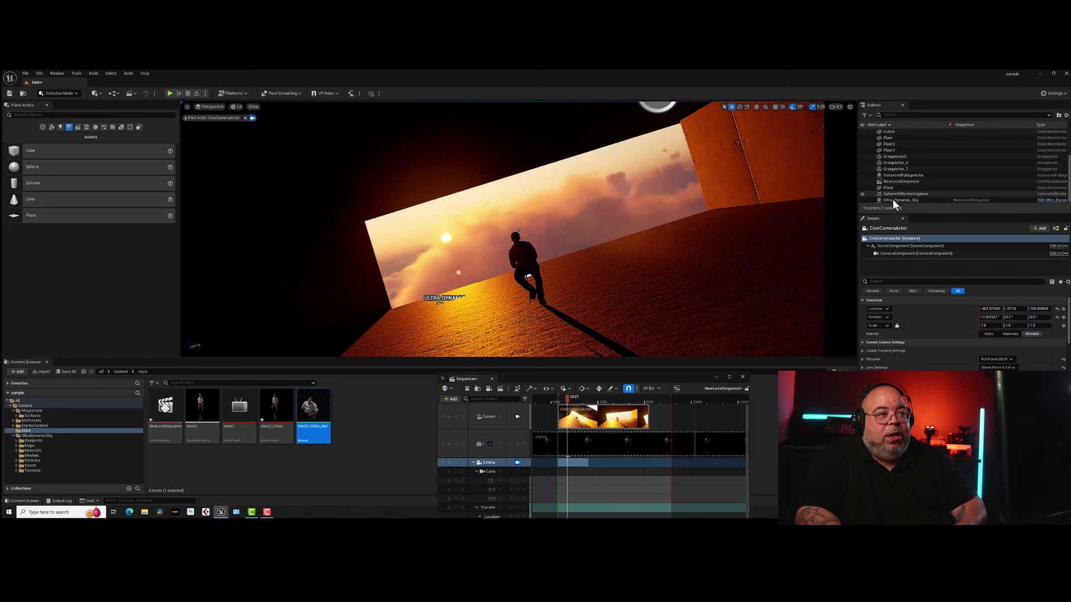
left_click(892, 199)
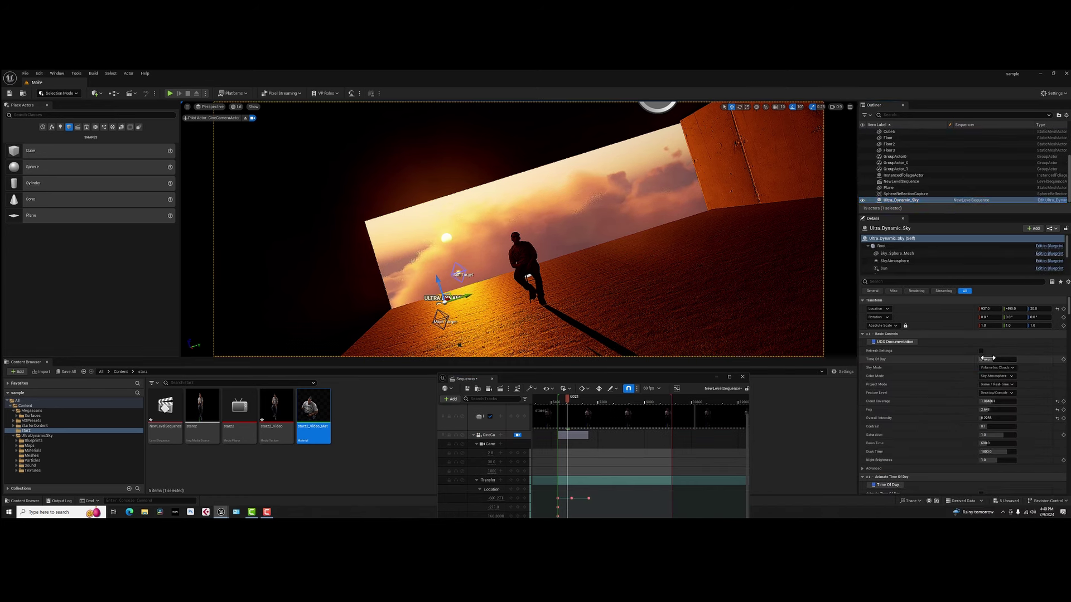
mouse_move(991, 359)
left_mouse_down()
mouse_move(983, 359)
mouse_move(1006, 359)
left_mouse_up()
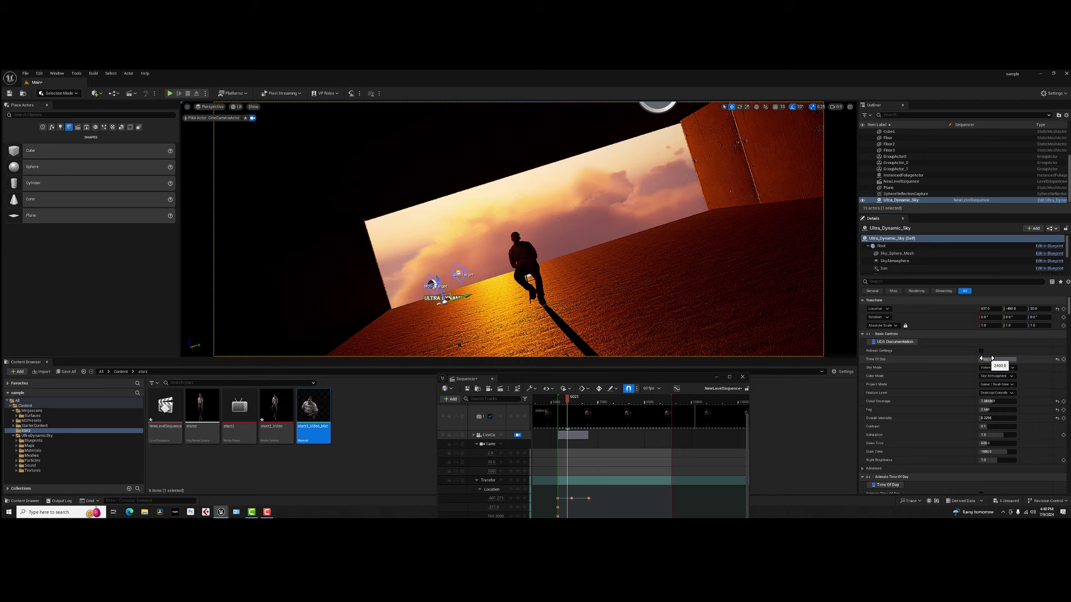
left_click_drag(973, 359, 988, 359)
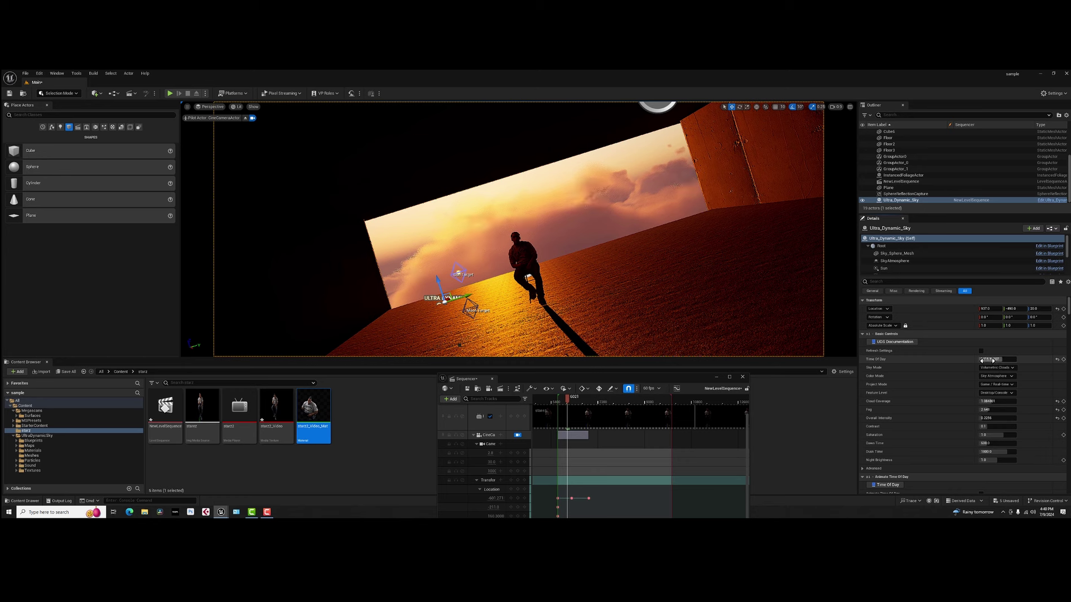
mouse_move(987, 360)
left_mouse_down()
mouse_move(963, 361)
mouse_move(1006, 360)
left_mouse_up()
left_click(997, 359)
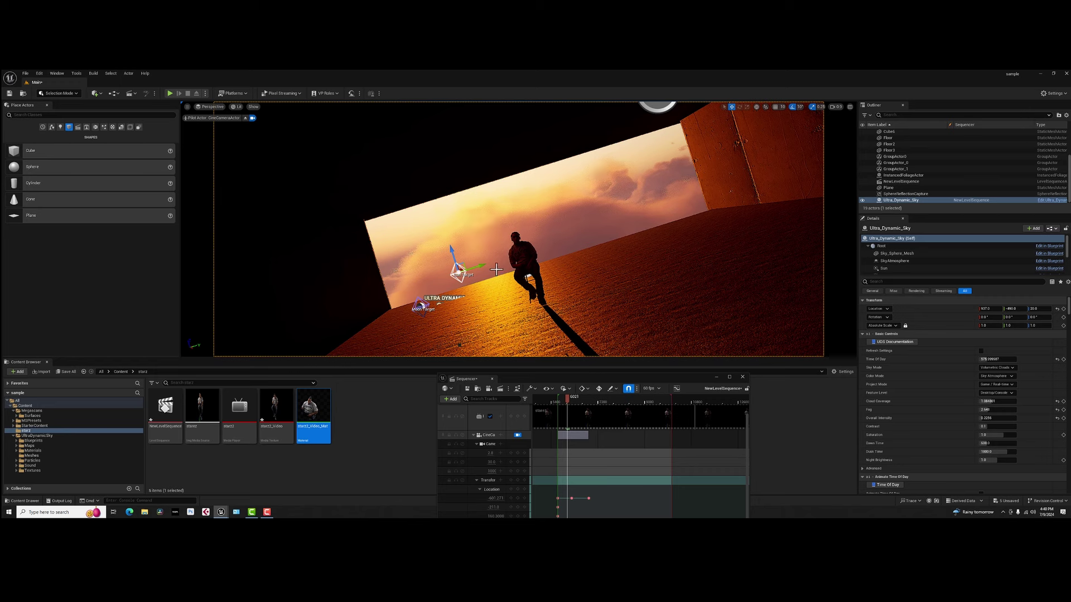
Reposition the sky's Sun Target so the sun shows inside the window opening, and slightly lower the Cloud Coverage.
mouse_move(483, 267)
left_mouse_down()
mouse_move(461, 273)
mouse_move(503, 262)
mouse_move(478, 268)
left_mouse_up()
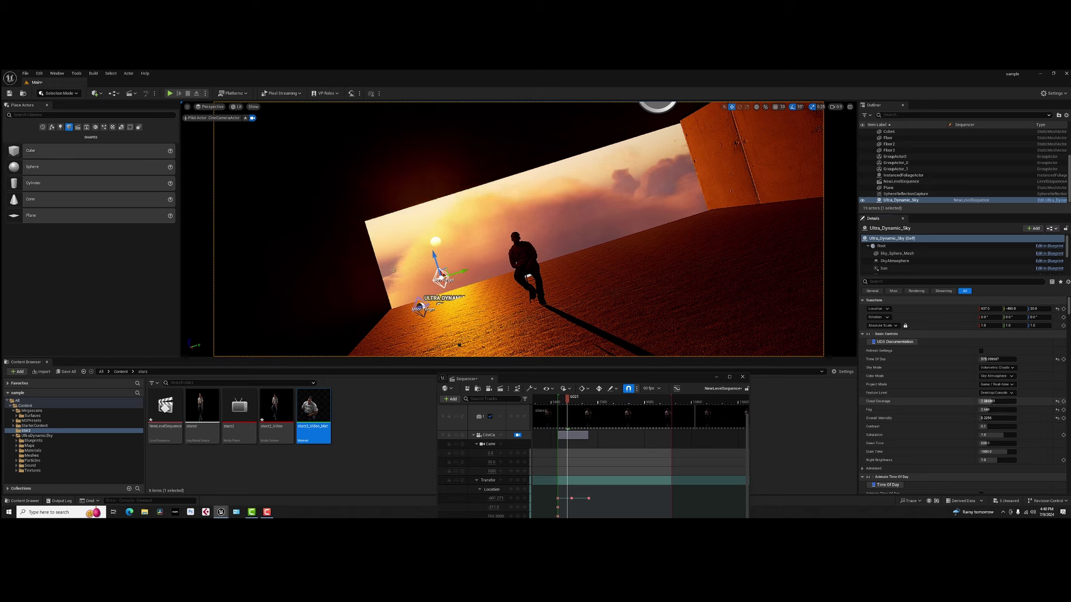
left_click_drag(993, 402, 976, 401)
left_click_drag(460, 269, 461, 271)
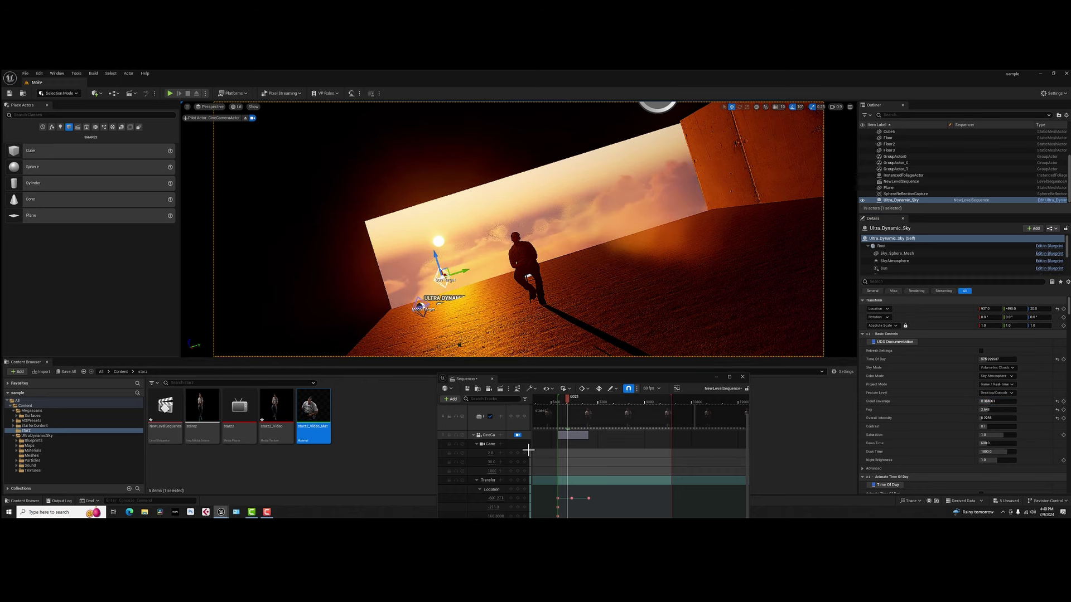
Play the sequence from its start to check the repositioned sun and clouds.
left_click_drag(617, 374, 788, 218)
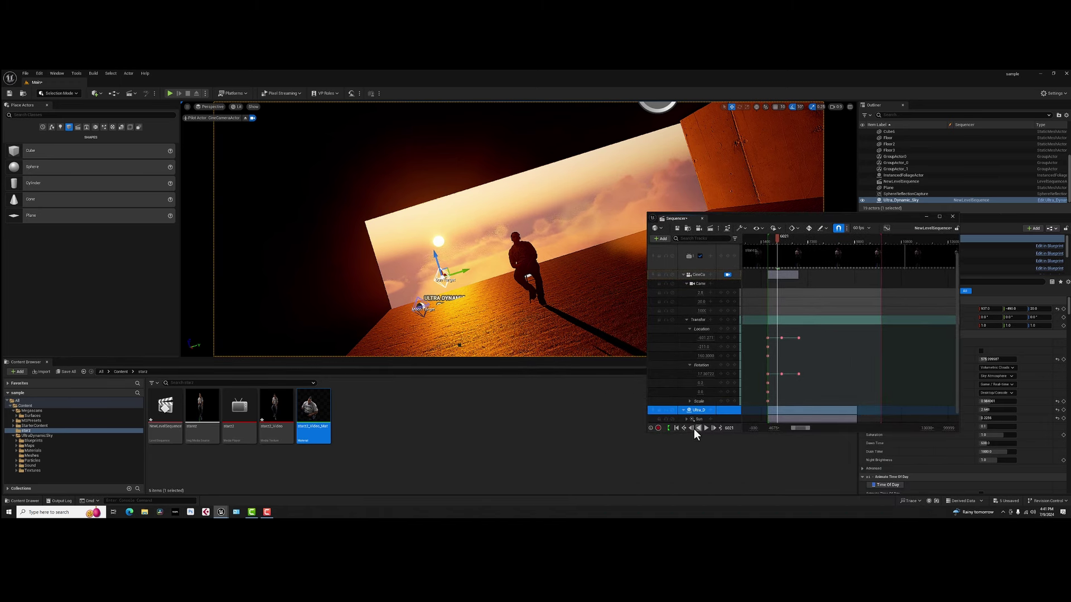
left_click(675, 428)
key("space")
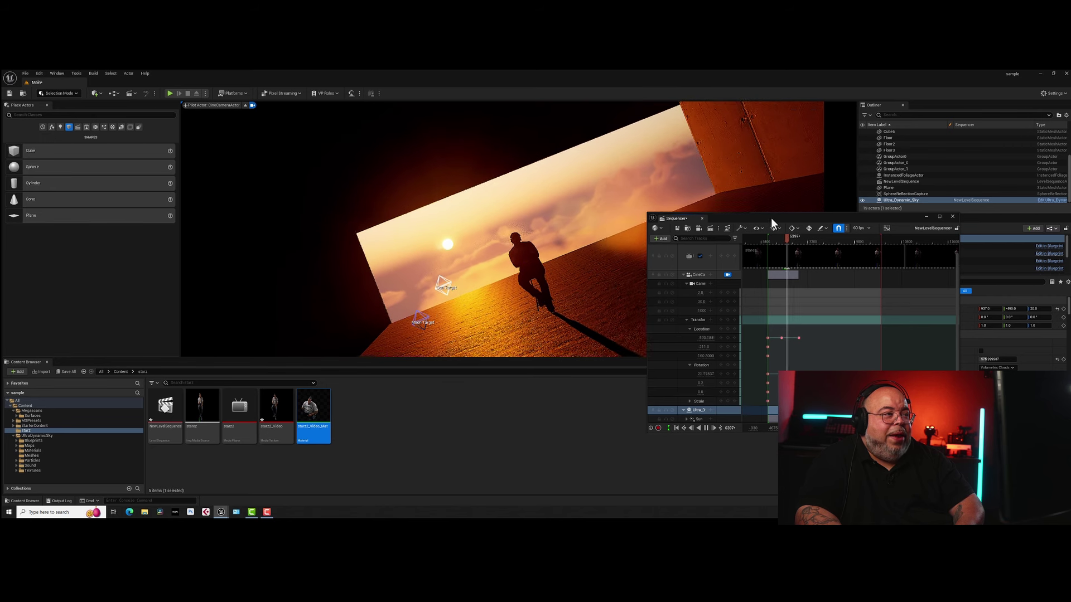
Find the CineCameraActor's bloom settings and enable the Method, Intensity, Threshold and Convolution Scatter Dispersion overrides.
left_click_drag(771, 218, 442, 324)
scroll(372, 399, "up", 2)
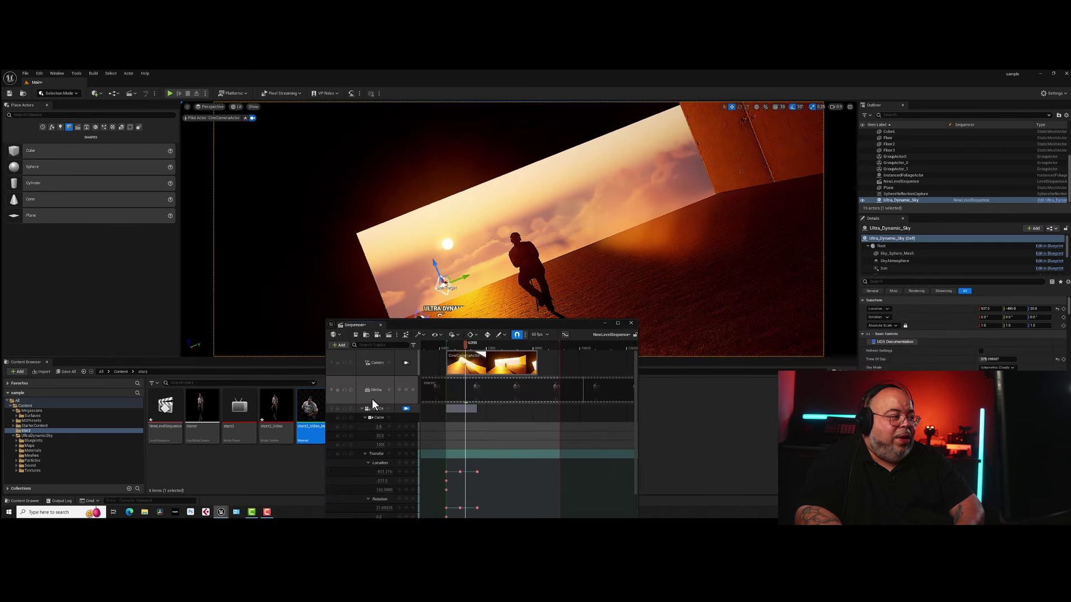
left_click(371, 407)
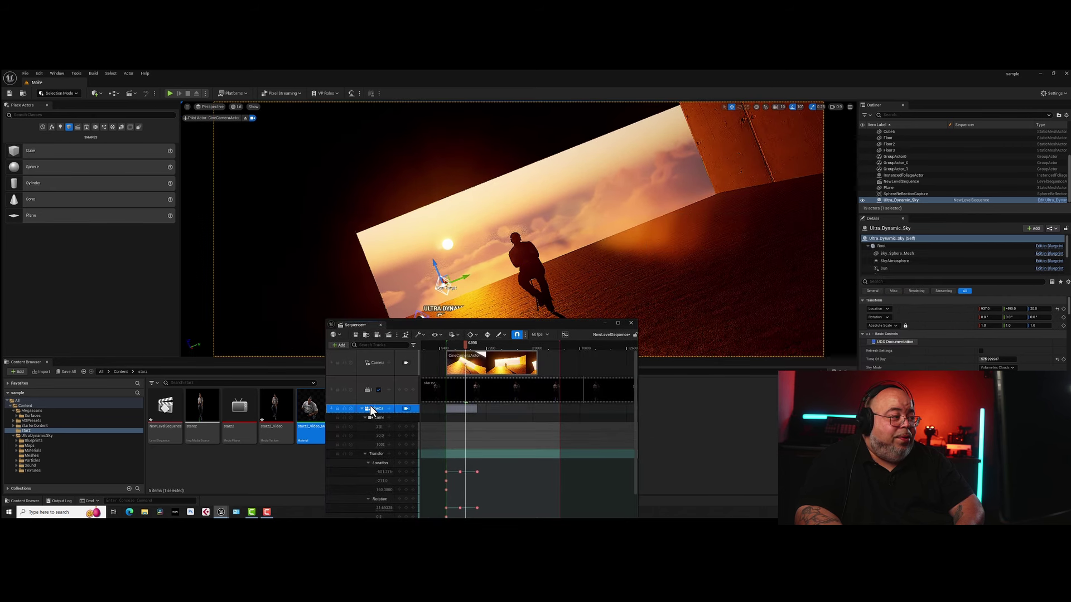
left_click(880, 281)
type("b")
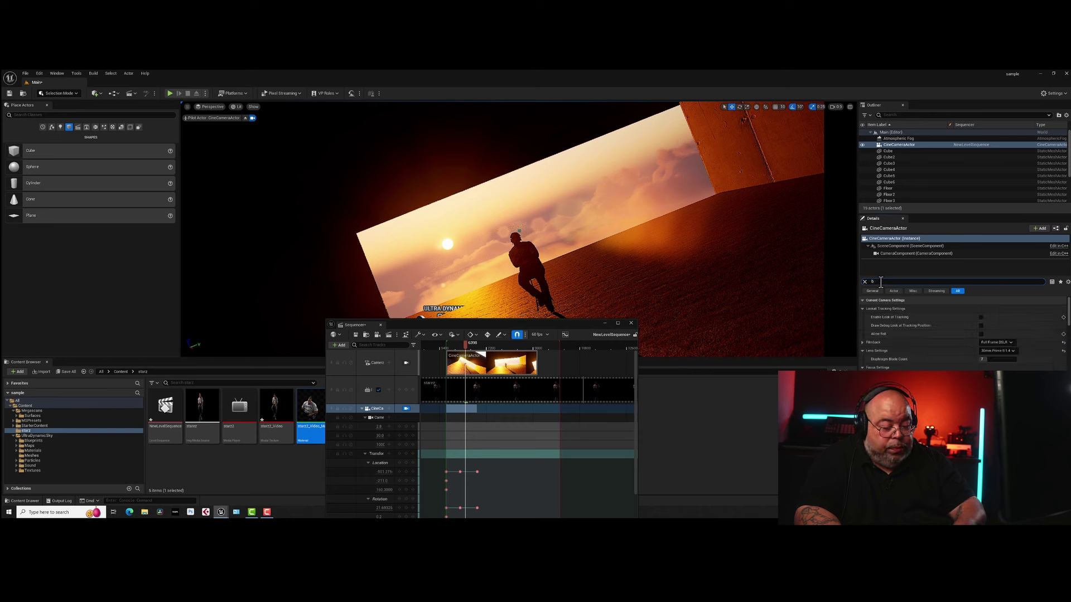
type("loom")
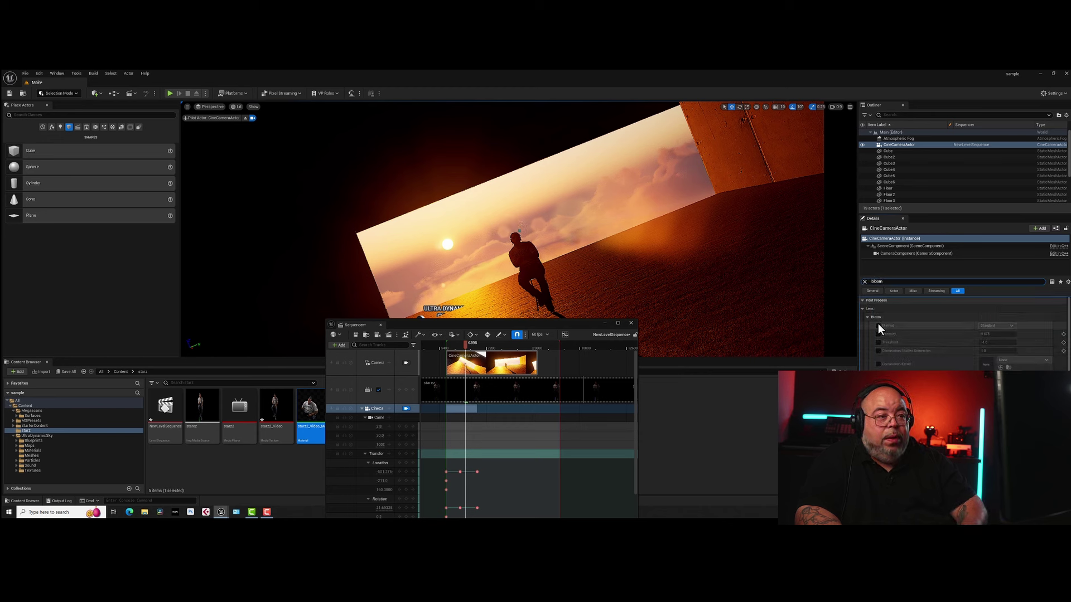
left_click(877, 334)
left_click(877, 342)
left_click(877, 350)
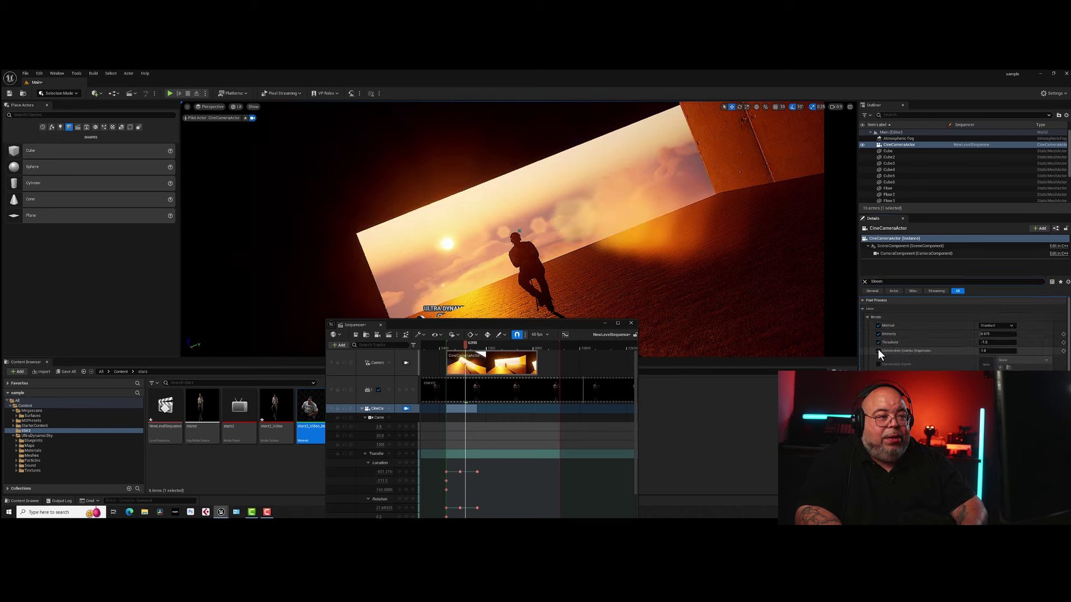
Switch the camera's bloom method to Convolution and raise its intensity to about 0.78, along with the threshold and scatter dispersion.
left_click(987, 327)
left_click(991, 339)
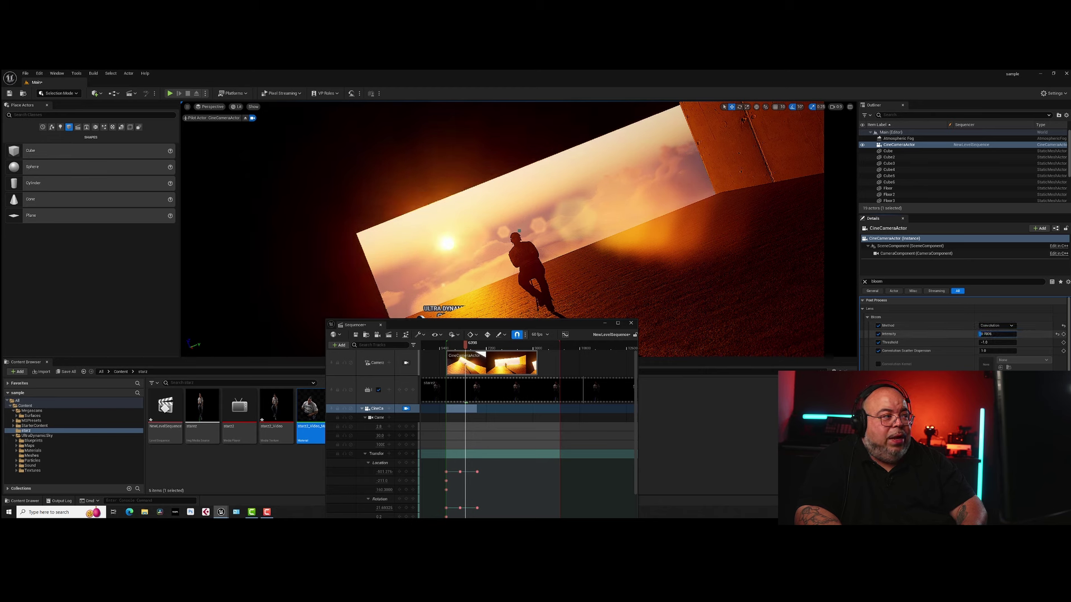
mouse_move(981, 334)
left_mouse_down()
mouse_move(983, 350)
mouse_move(1004, 350)
mouse_move(983, 350)
left_mouse_up()
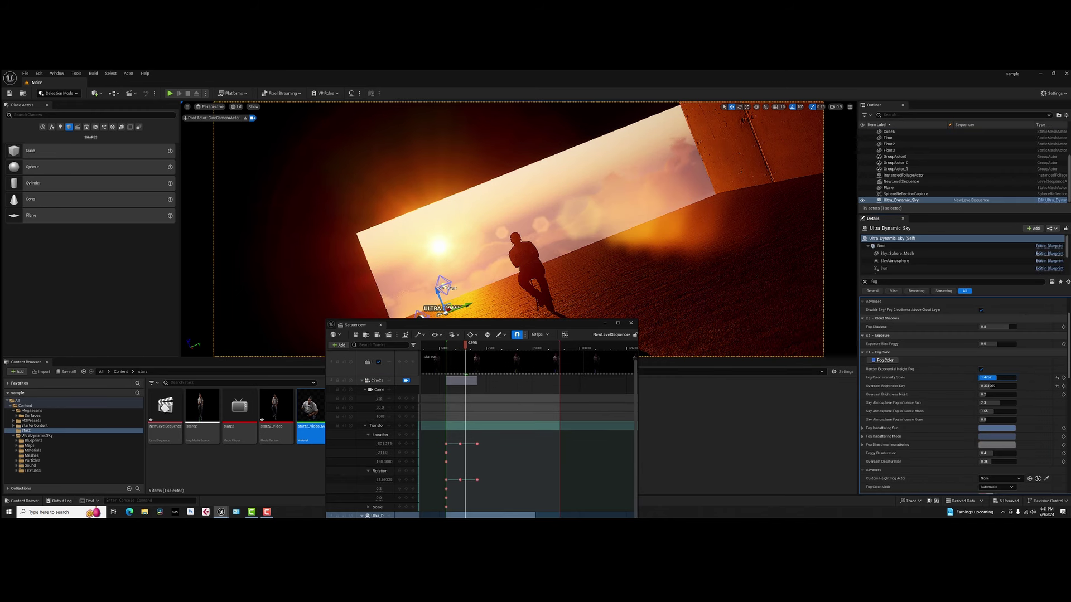
Adjust the Ultra_Dynamic_Sky Fog Color Intensity Scale and Base Fog Density to tune the room's haze.
left_click_drag(996, 378, 988, 378)
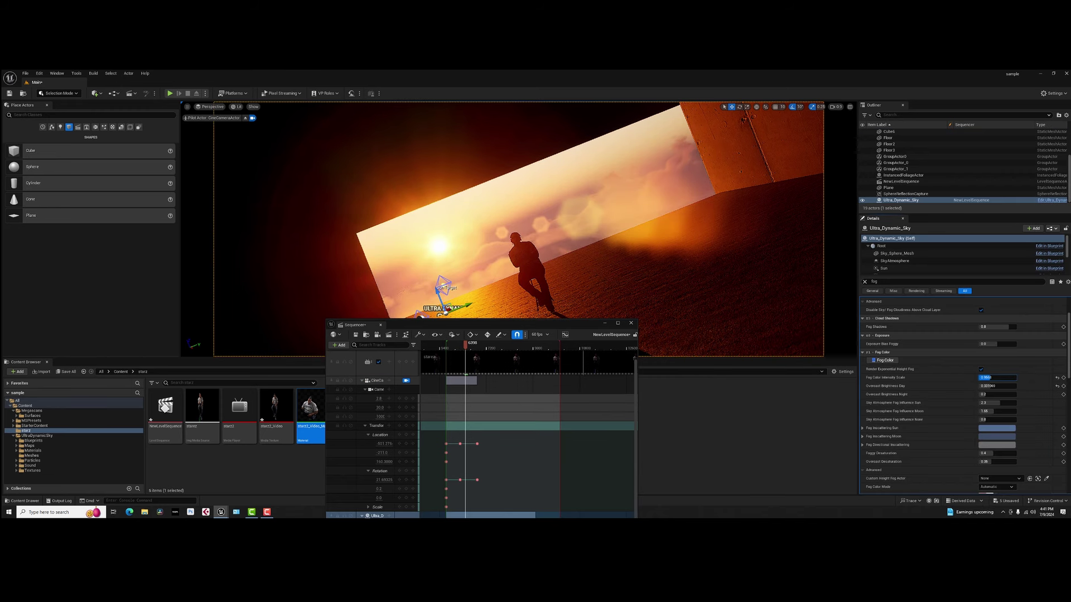
scroll(995, 425, "down", 4)
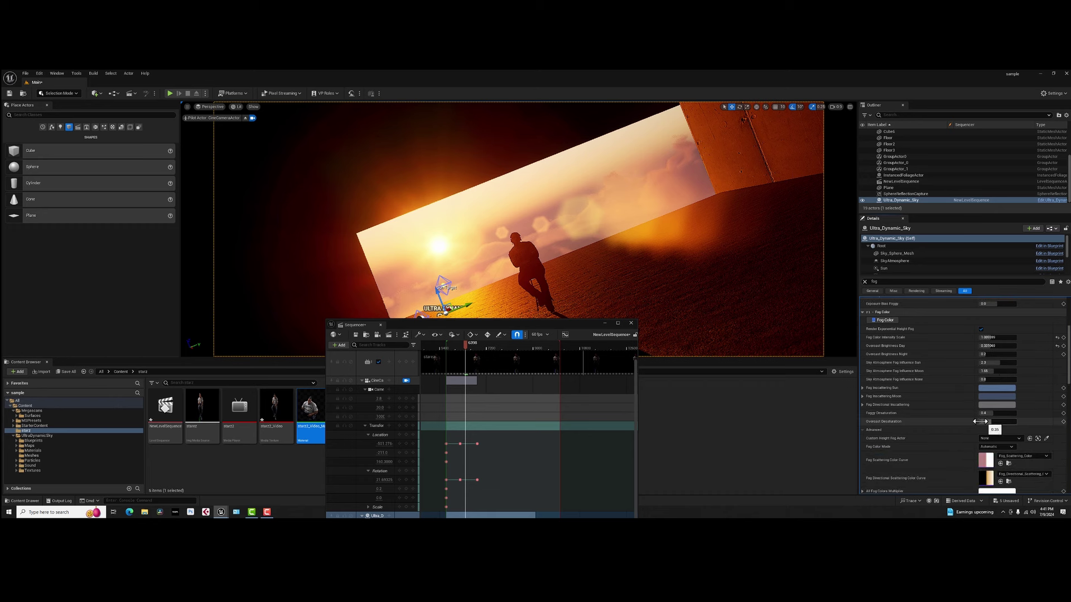
scroll(959, 430, "down", 3)
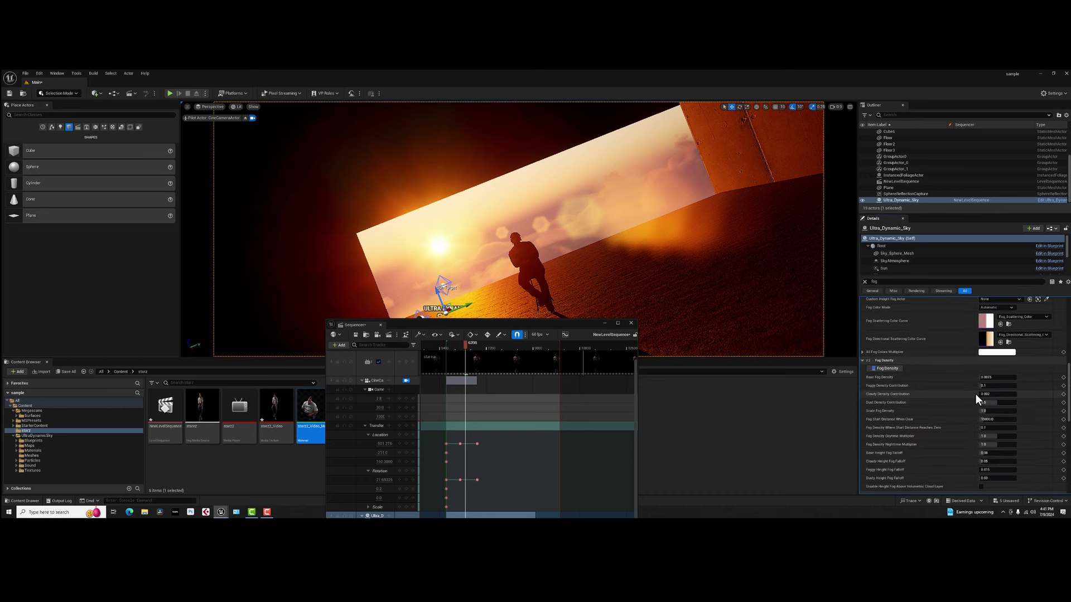
left_click_drag(1022, 381, 999, 377)
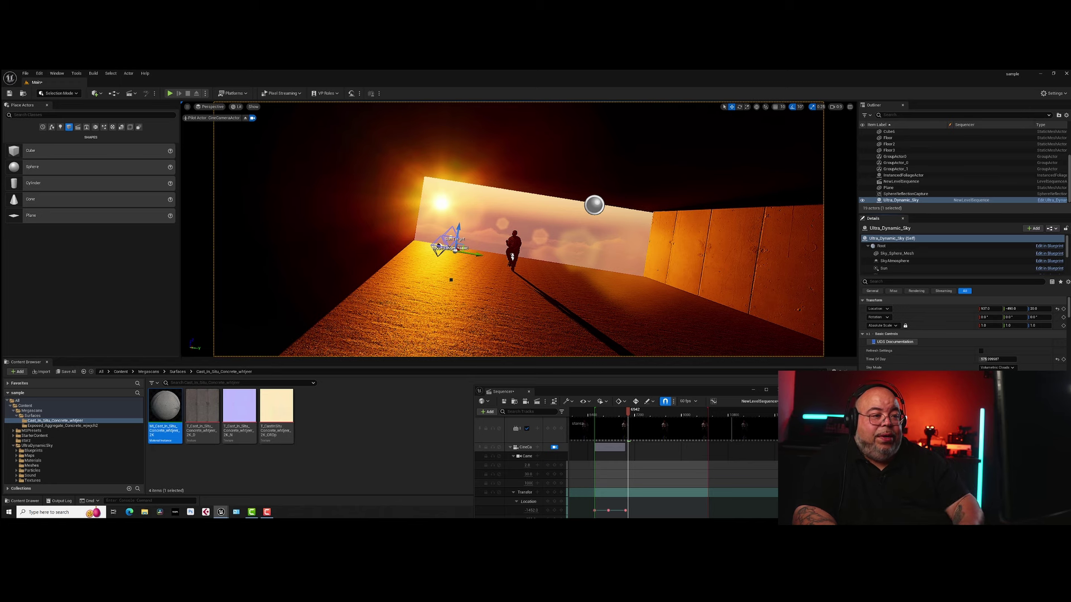
Find the sun settings of Ultra_Dynamic_Sky and lower the Sun Light Intensity.
scroll(961, 335, "down", 5)
scroll(962, 334, "down", 8)
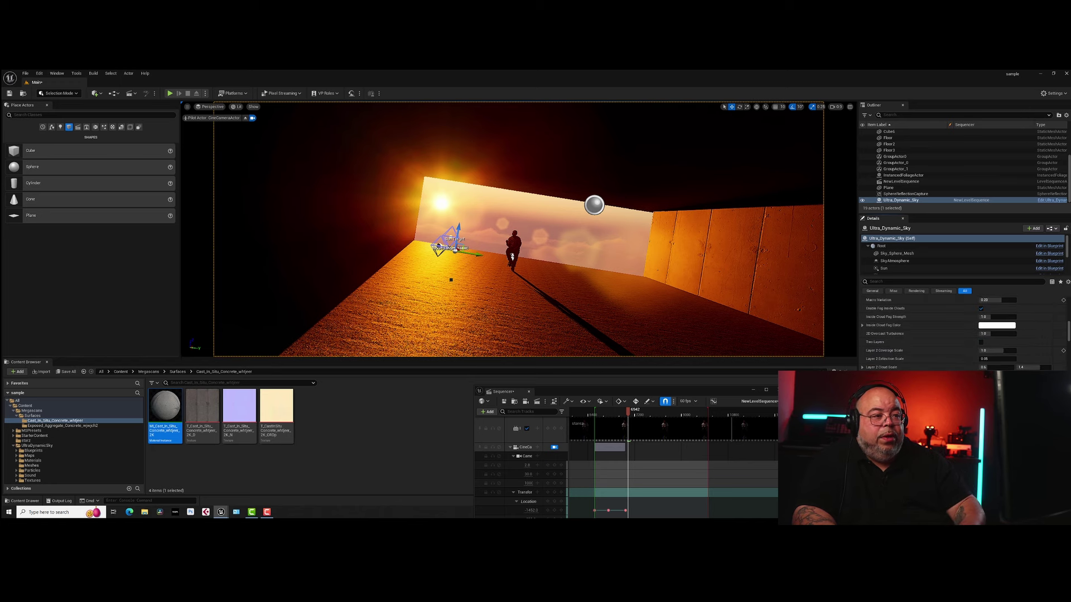
scroll(961, 334, "down", 8)
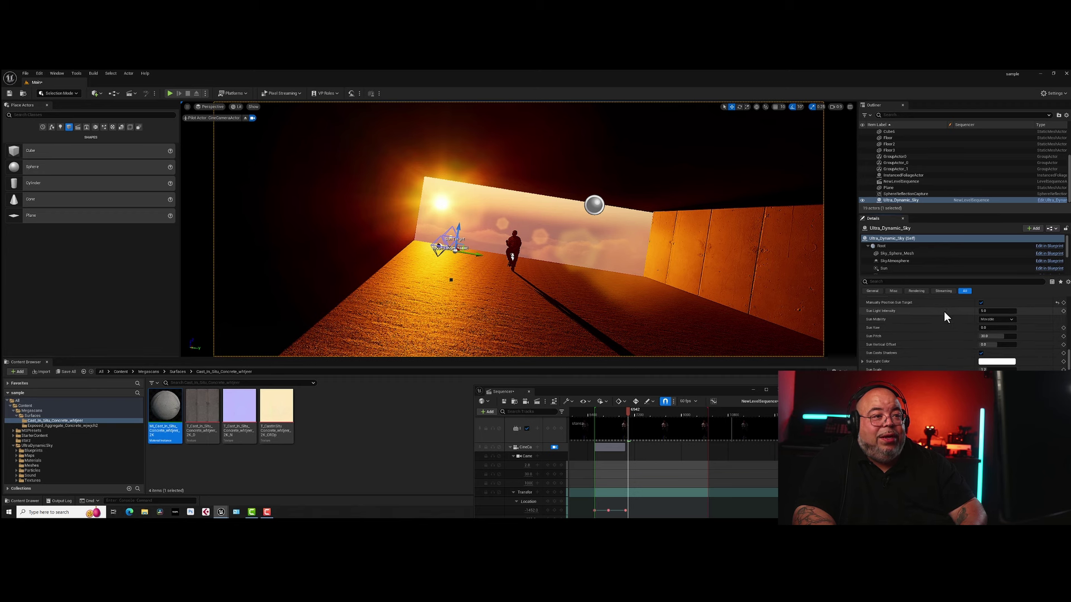
mouse_move(995, 310)
left_mouse_down()
mouse_move(1028, 311)
mouse_move(984, 311)
left_mouse_up()
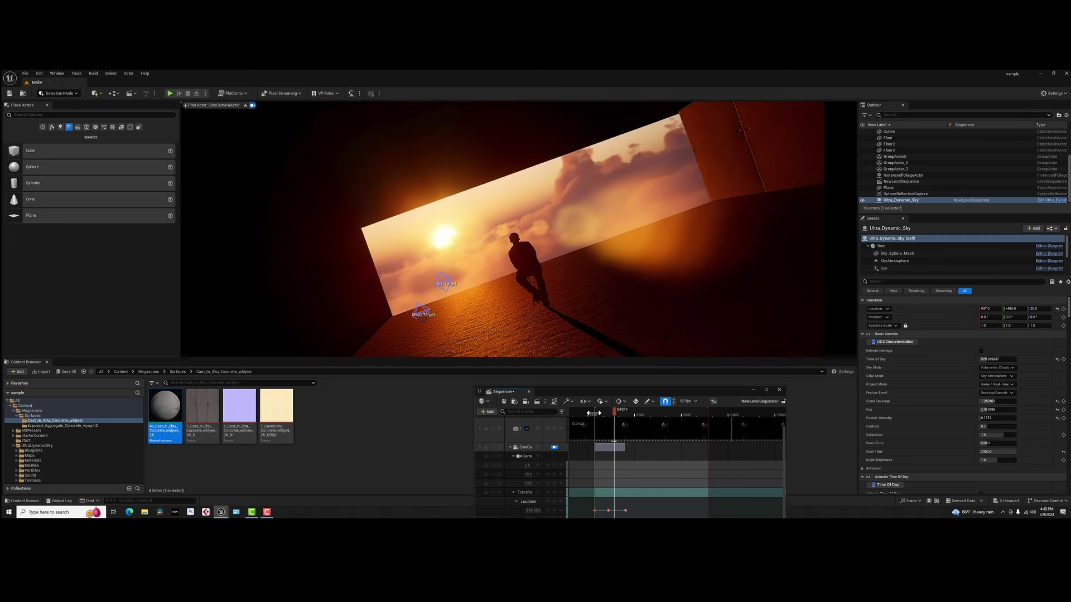
Import the friends lead vocal WAV from Downloads and place it on an audio track at the start of the camera cut.
left_click_drag(598, 391, 657, 335)
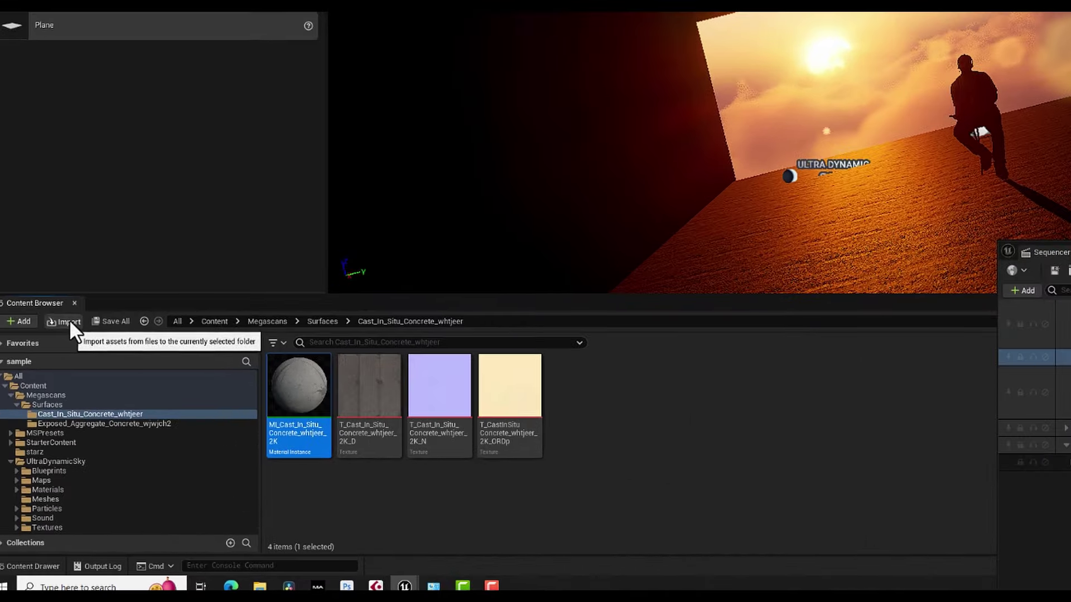
left_click(69, 322)
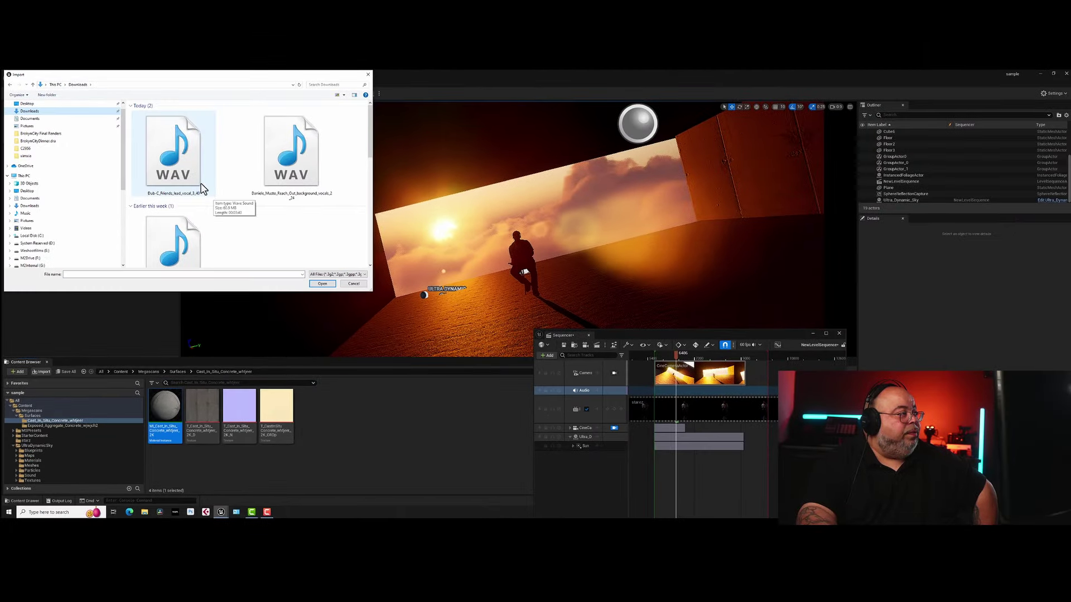
double_click(189, 159)
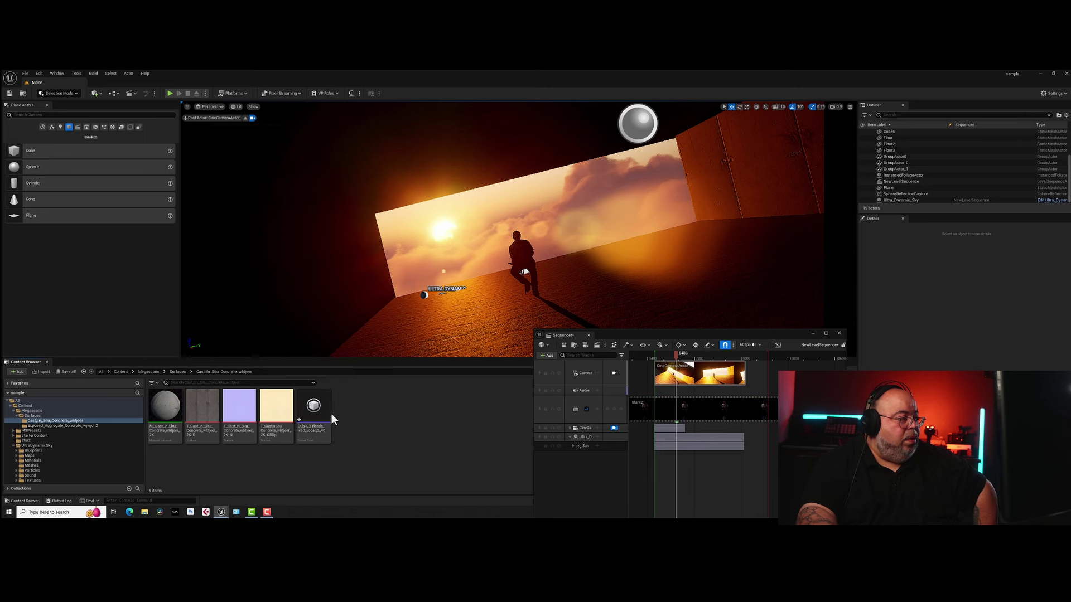
left_click_drag(314, 412, 656, 361)
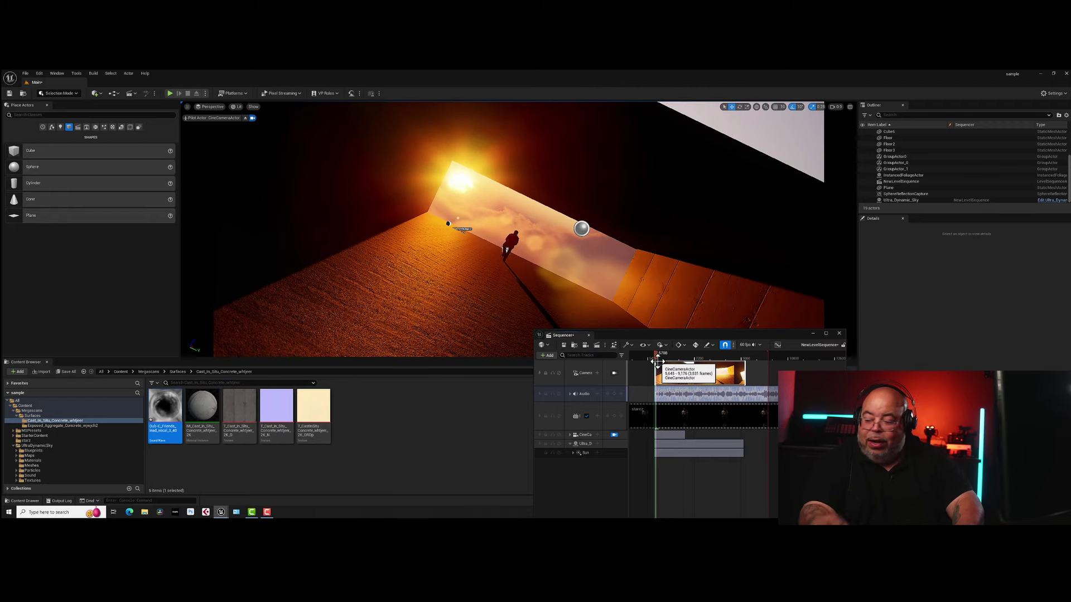
Play the sequence with the imported audio to check the timing against the camera move, and return to its start.
key("space")
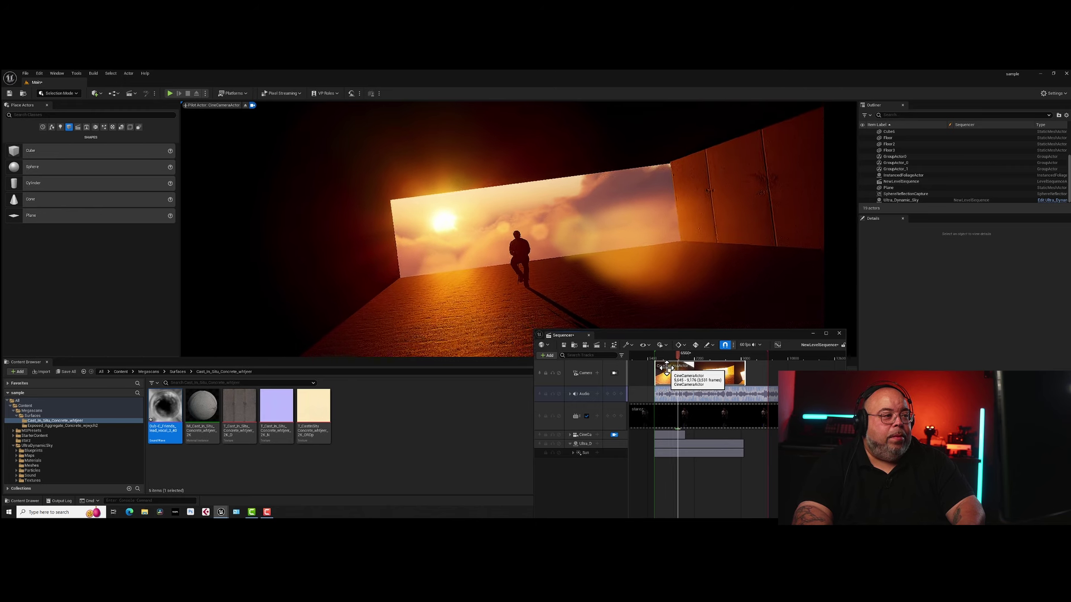
key("space")
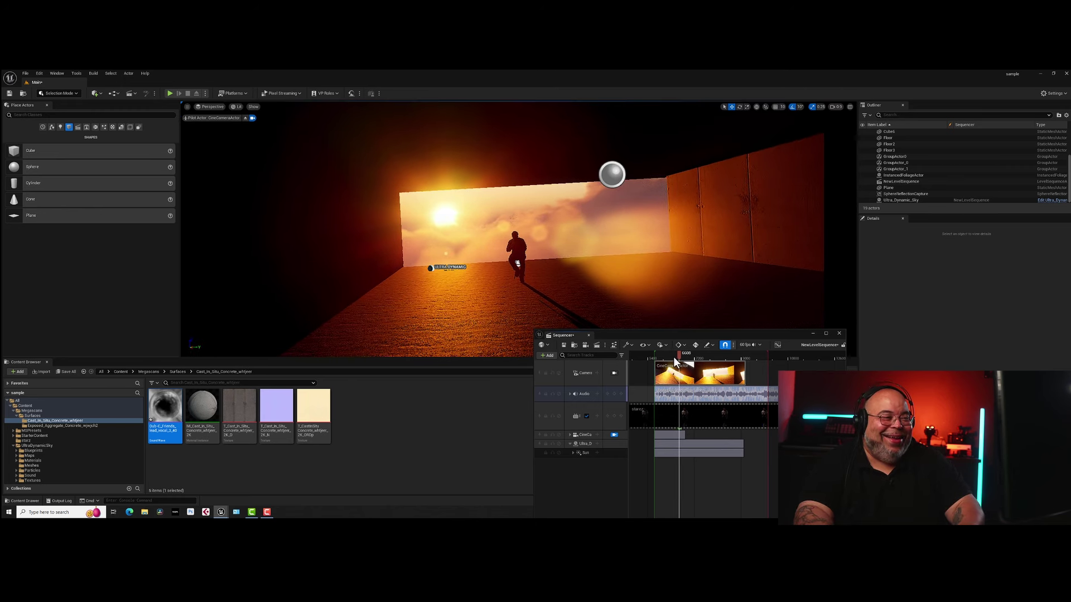
key("space")
left_click_drag(698, 357, 656, 357)
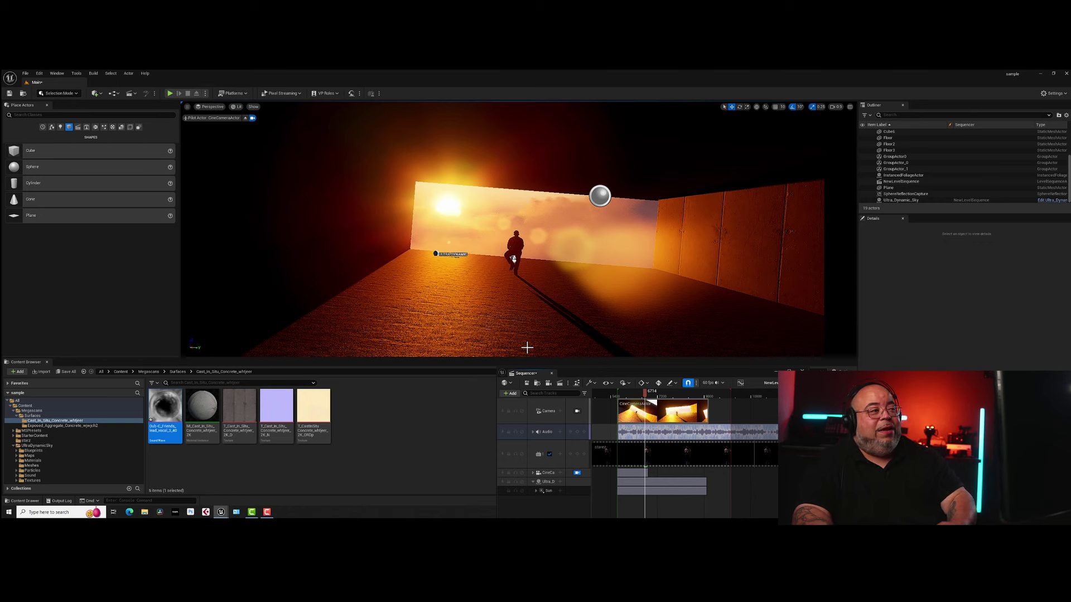
At frame 5780, set the CineCameraActor's lens to 105mm Prime f/2.
left_click(621, 397)
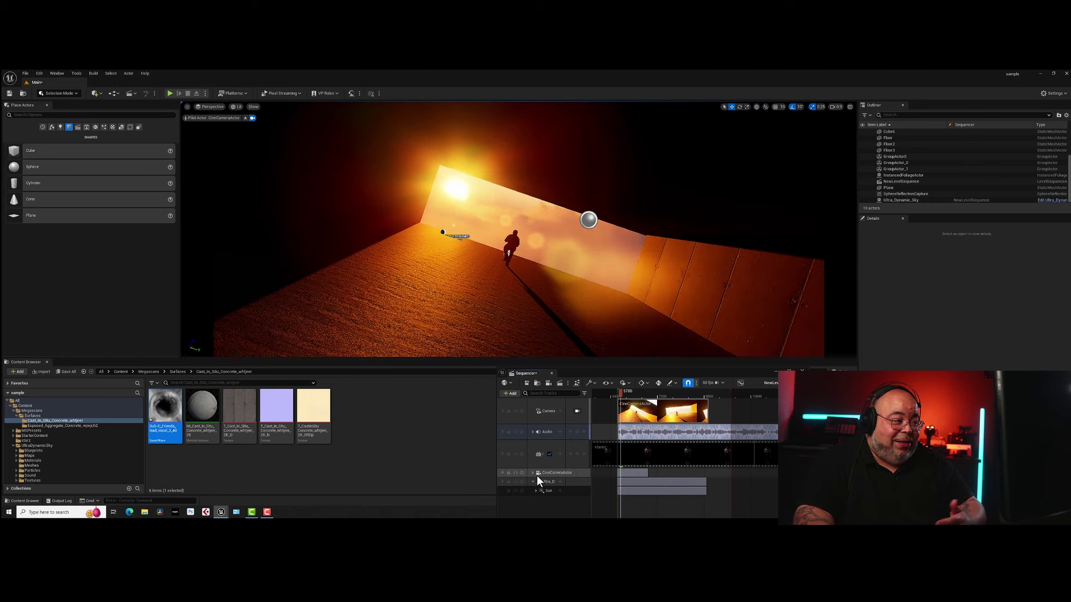
left_click(539, 474)
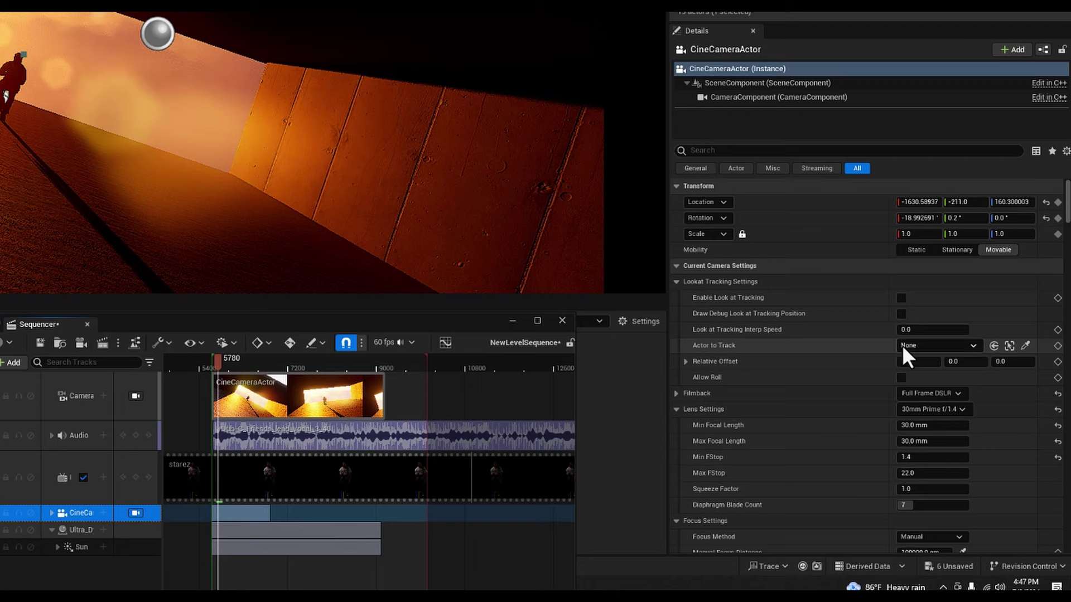
left_click(961, 413)
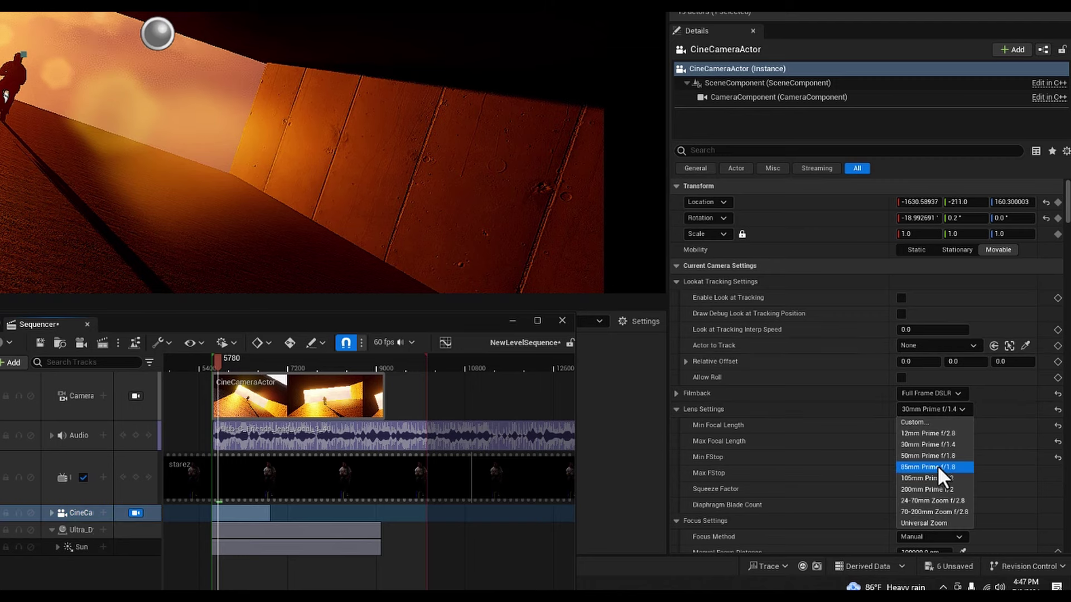
left_click(939, 479)
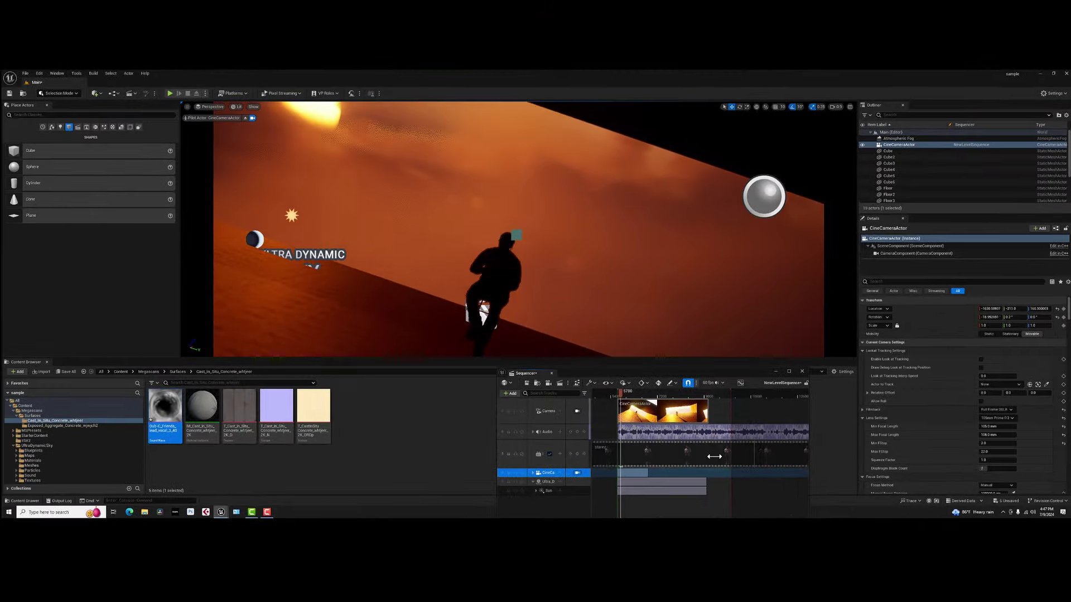
Play the shot from the start of the camera cut to check the 105mm framing, and release the viewport from the CineCameraActor.
left_click_drag(620, 396, 616, 397)
key("space")
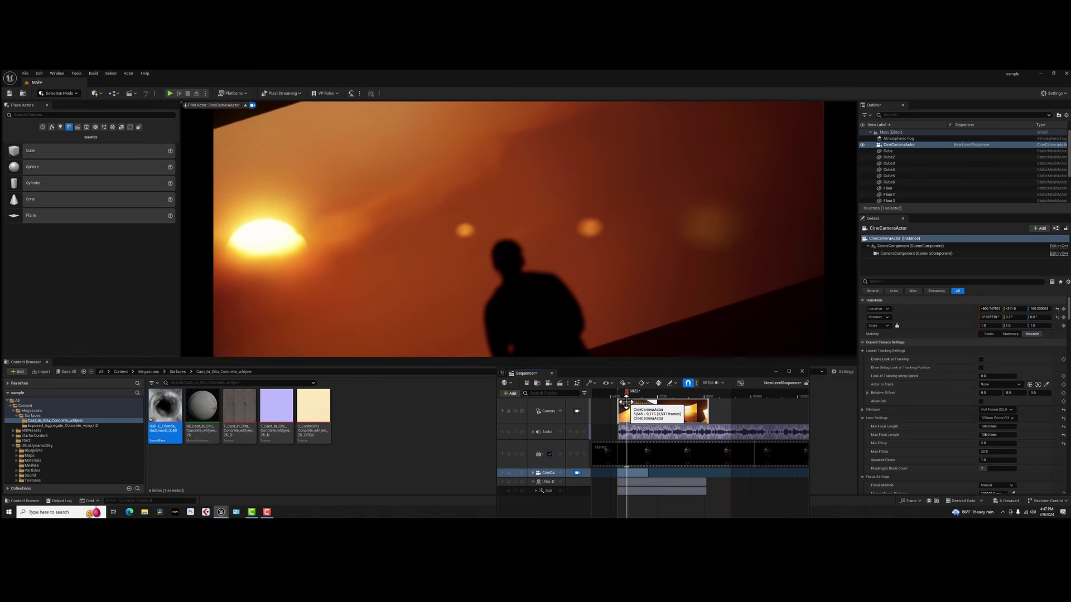
key("space")
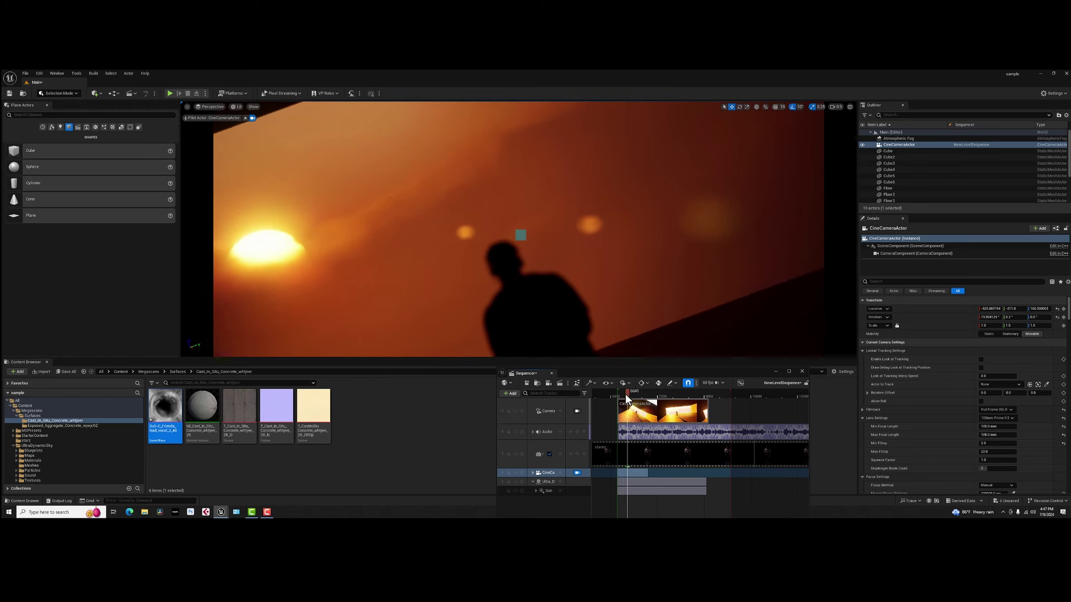
left_click(578, 473)
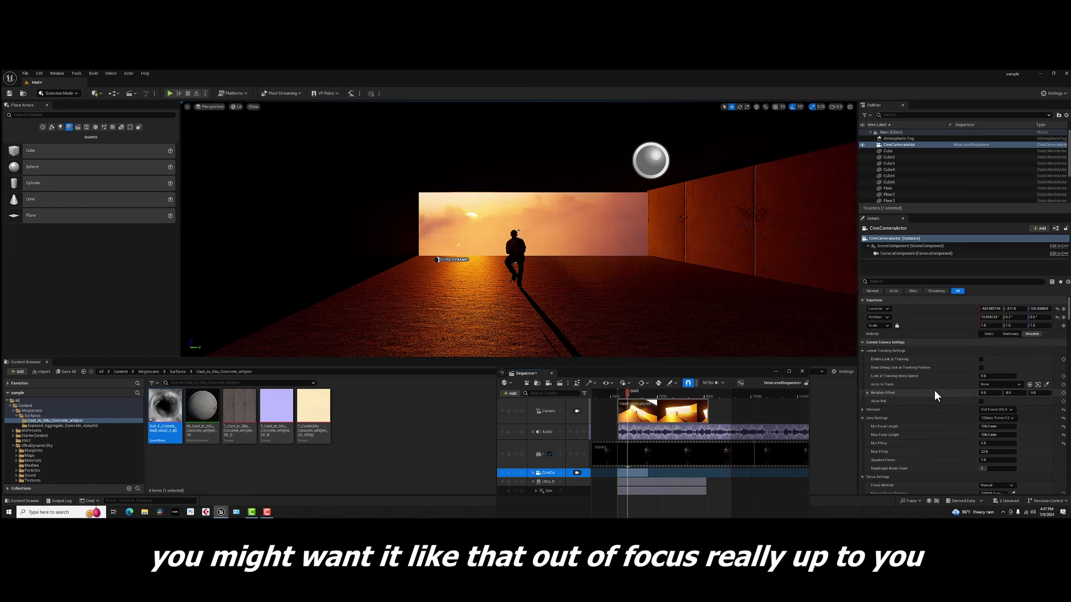
Set the CineCameraActor's focus method to Tracking and start picking the actor to track from the scene.
double_click(543, 474)
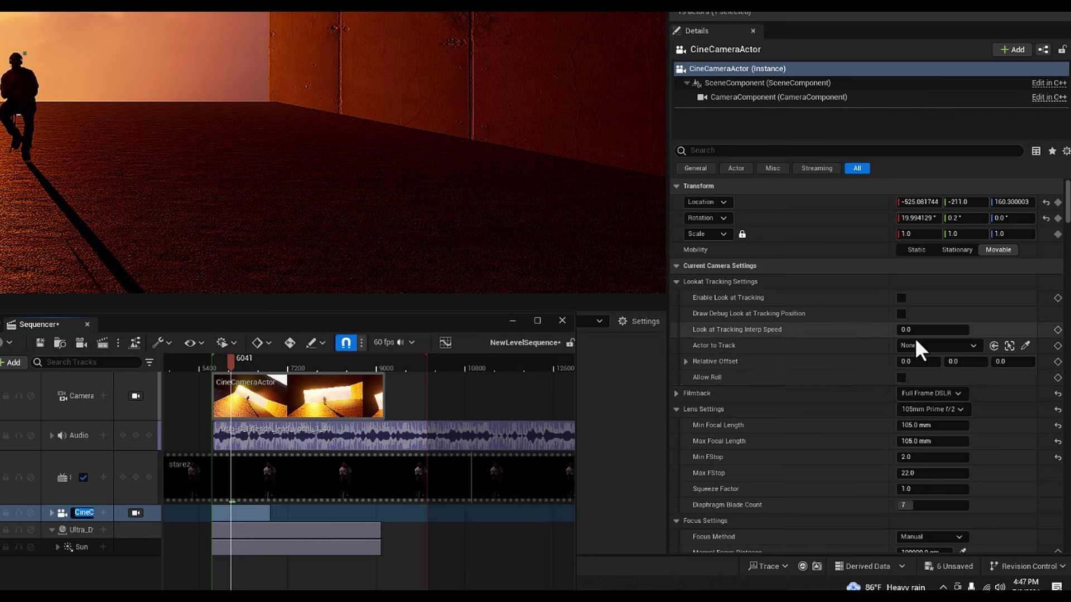
scroll(733, 357, "down", 2)
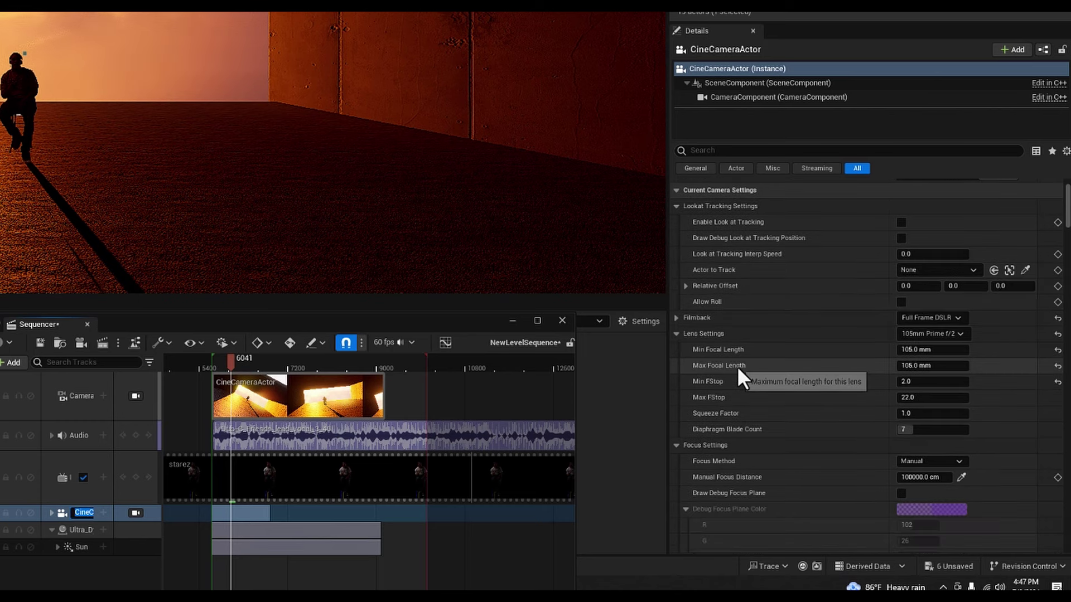
scroll(737, 366, "down", 1)
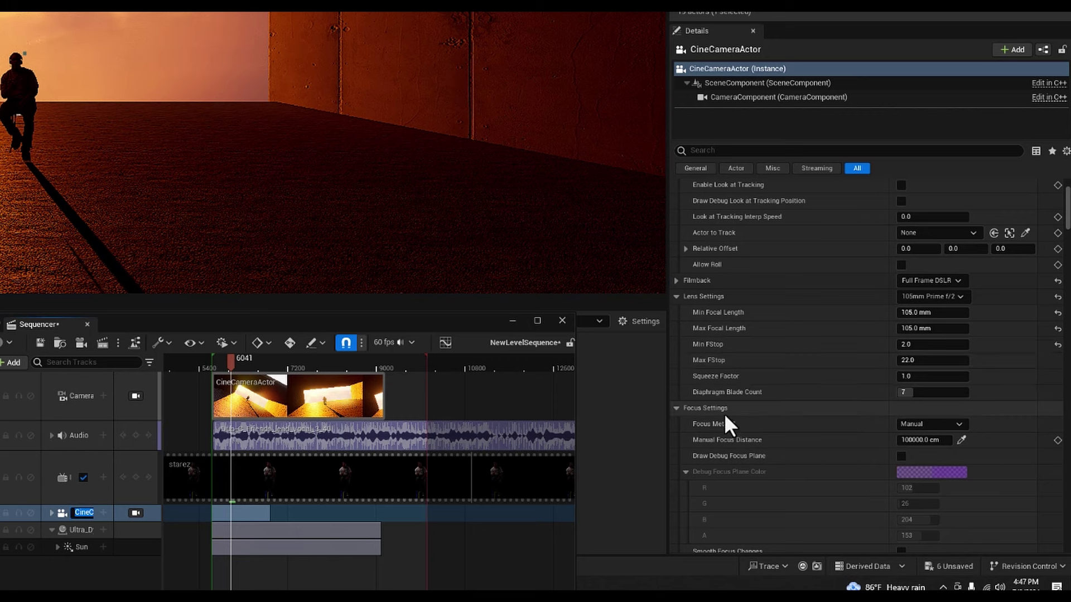
left_click(958, 424)
left_click(917, 457)
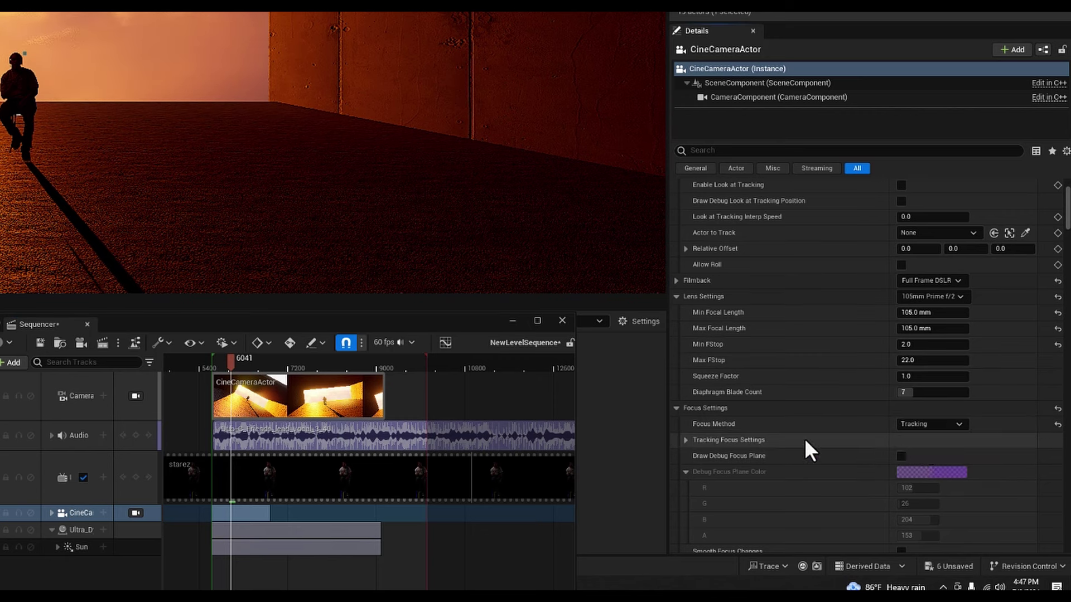
left_click(686, 440)
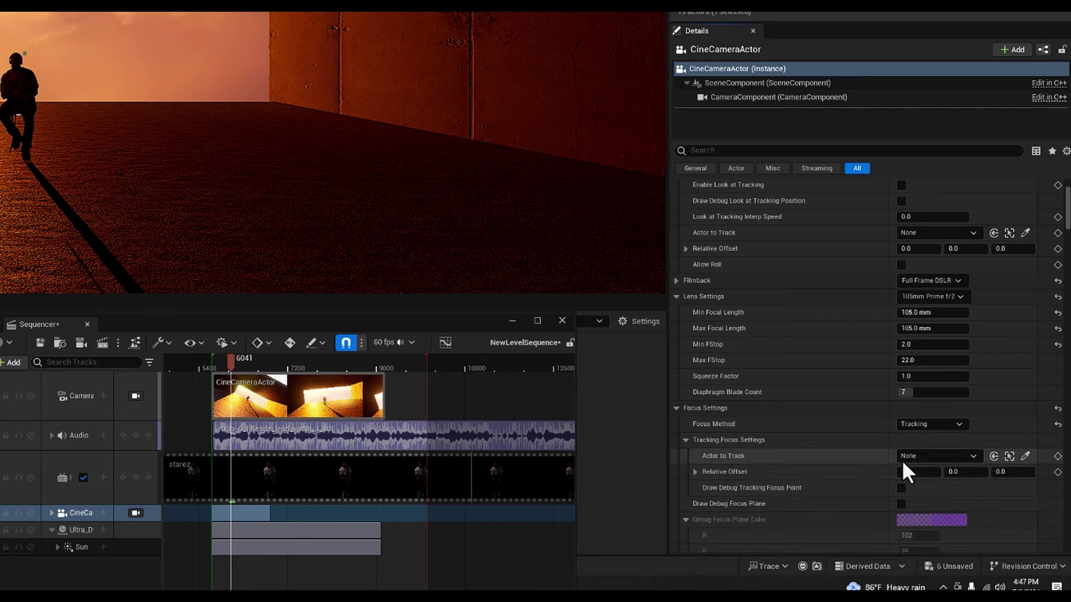
left_click(1025, 455)
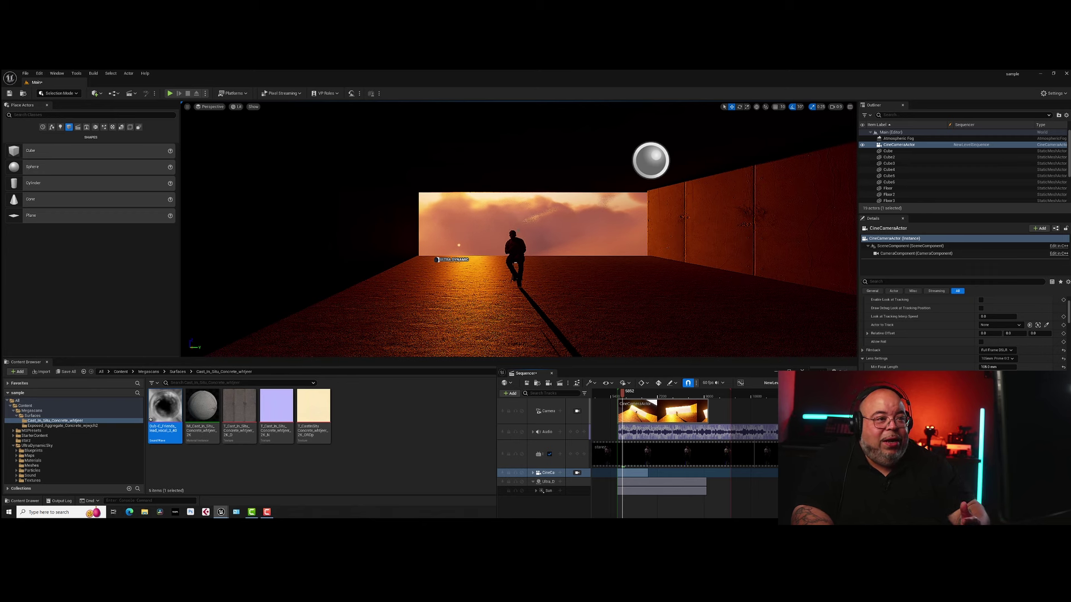
Select Ultra_Dynamic_Sky and lower its Cloud Coverage so the sun shows through the clouds.
scroll(948, 324, "up", 3)
scroll(902, 197, "down", 3)
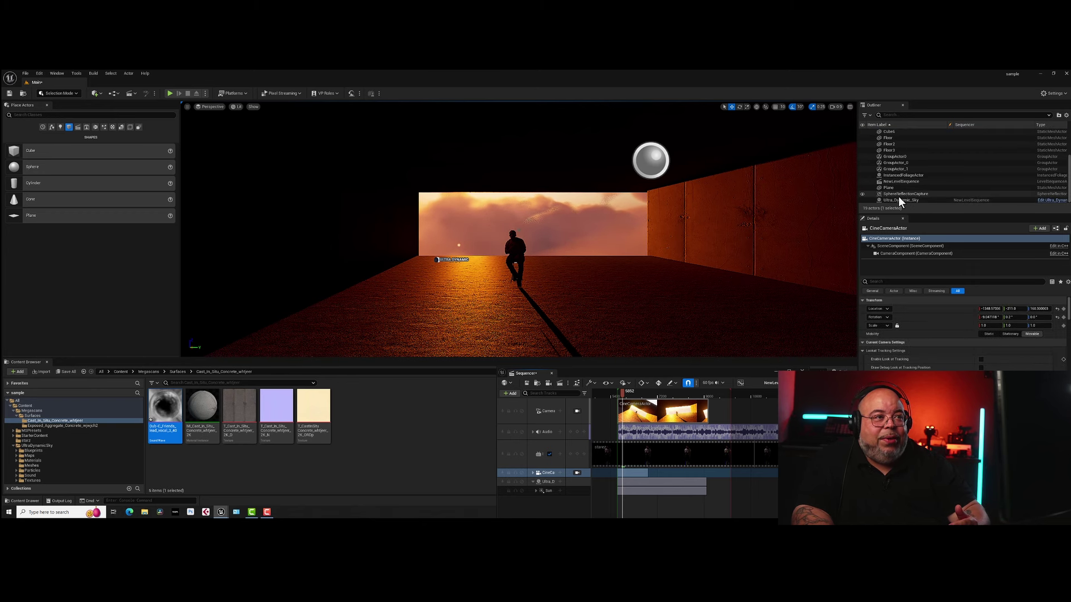
left_click(898, 199)
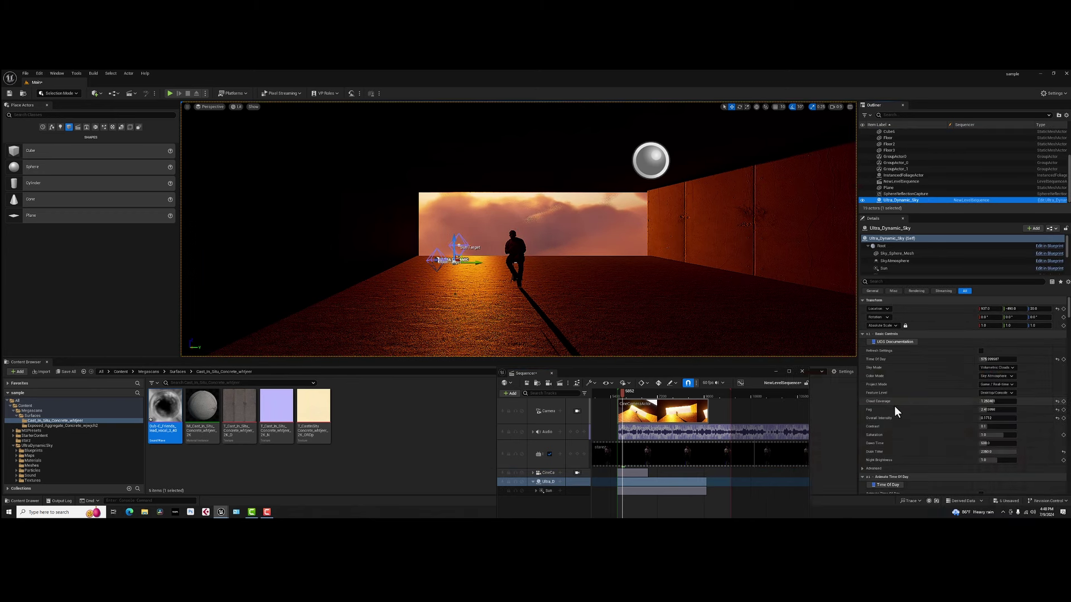
left_click(988, 401)
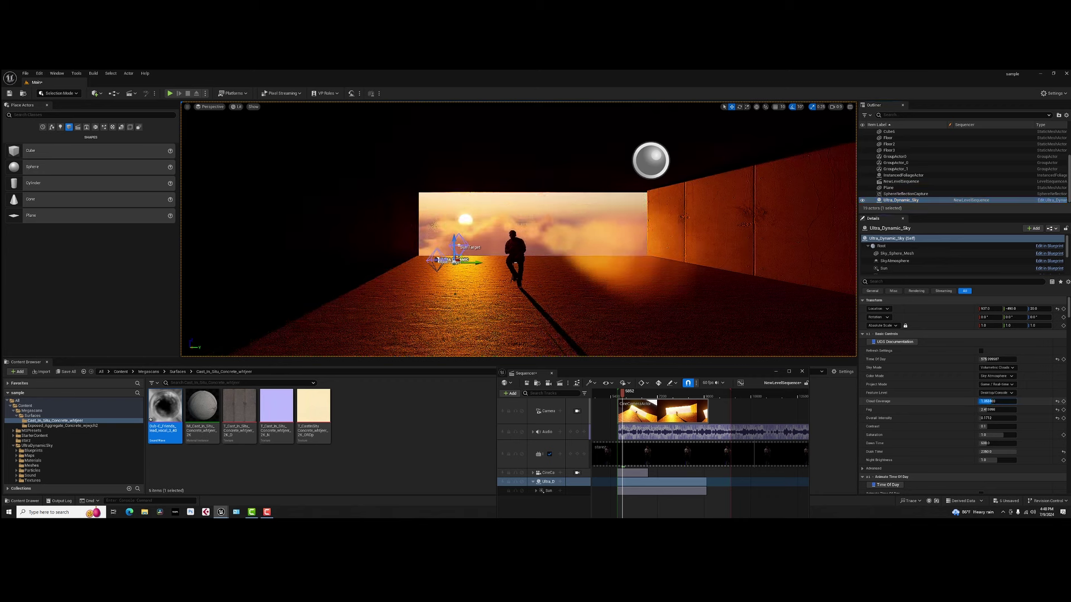
left_click_drag(990, 402, 990, 401)
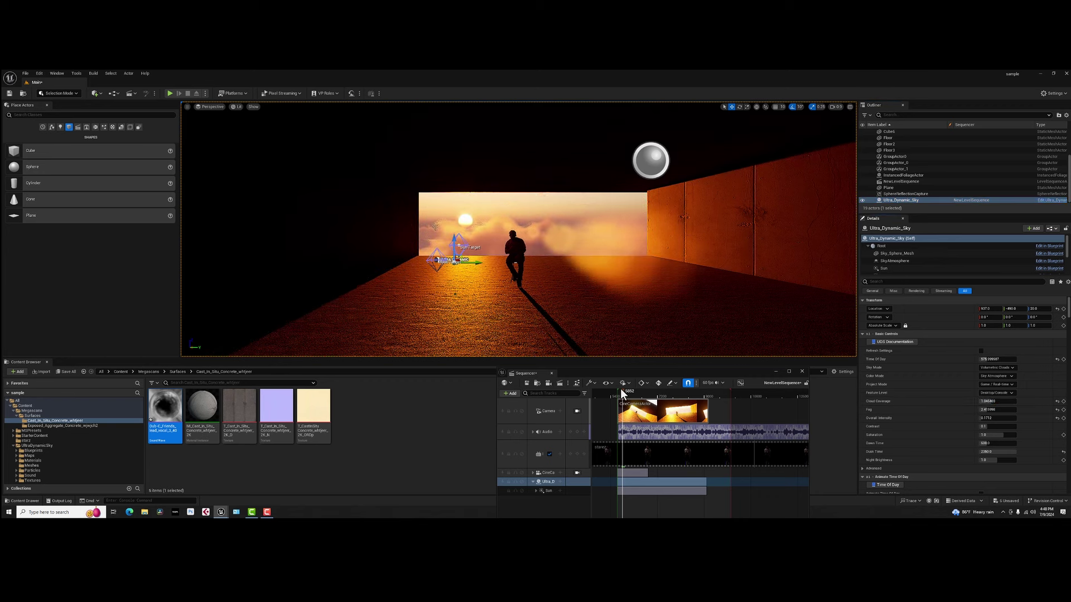
Lock the viewport to the CineCameraActor and reposition the Sequencer window clear of the shot.
left_click_drag(624, 392, 788, 267)
left_click(767, 364)
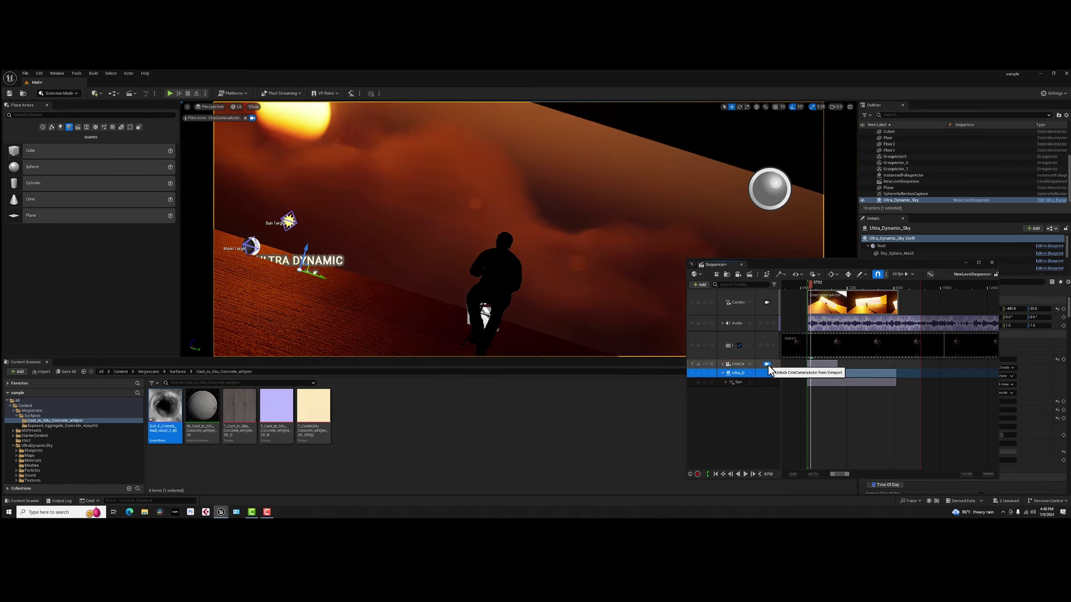
left_click(721, 474)
left_click_drag(842, 262, 698, 340)
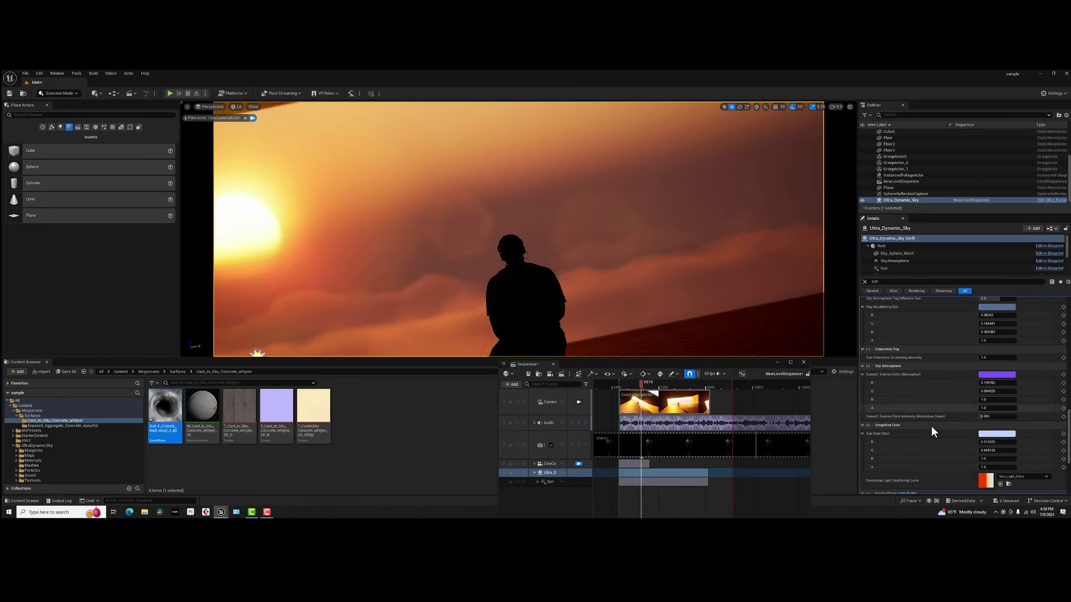
Enable Sun Lens Flare and Sun Light Shaft Bloom on Ultra_Dynamic_Sky.
scroll(931, 426, "down", 5)
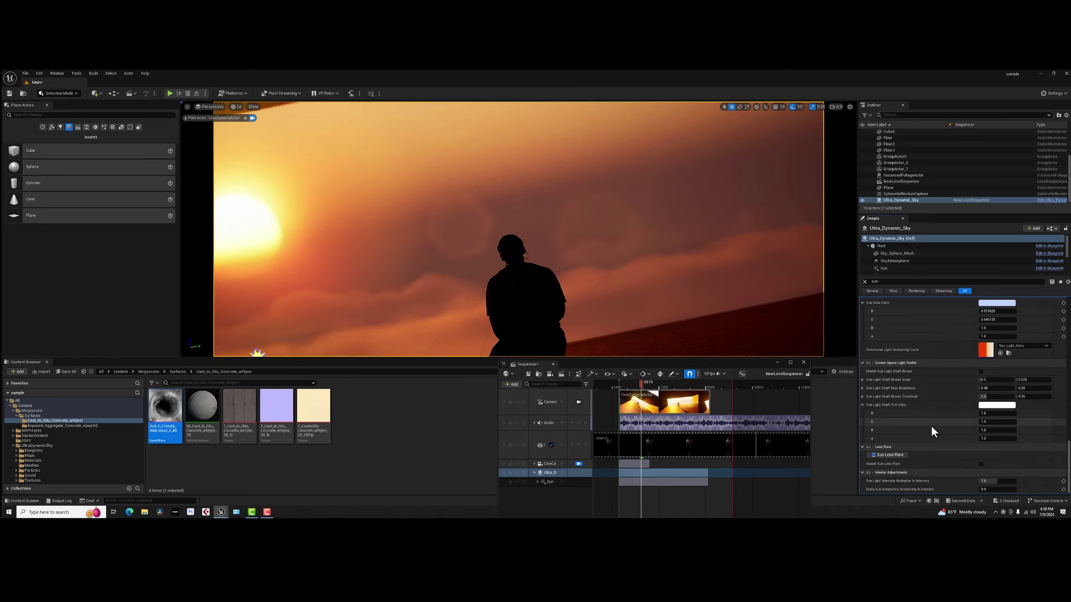
left_click(980, 464)
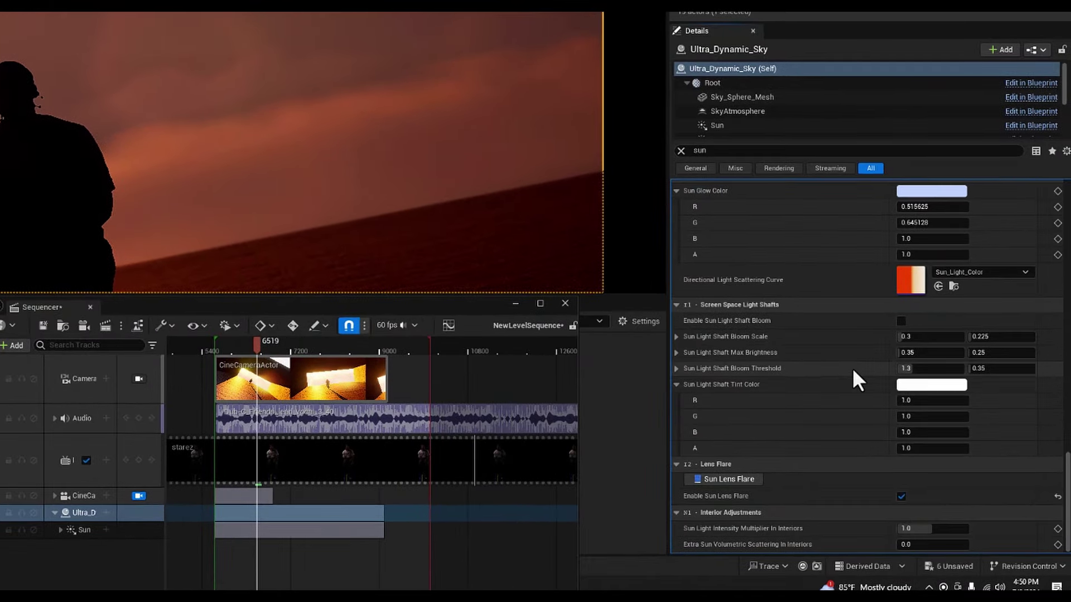
left_click(902, 321)
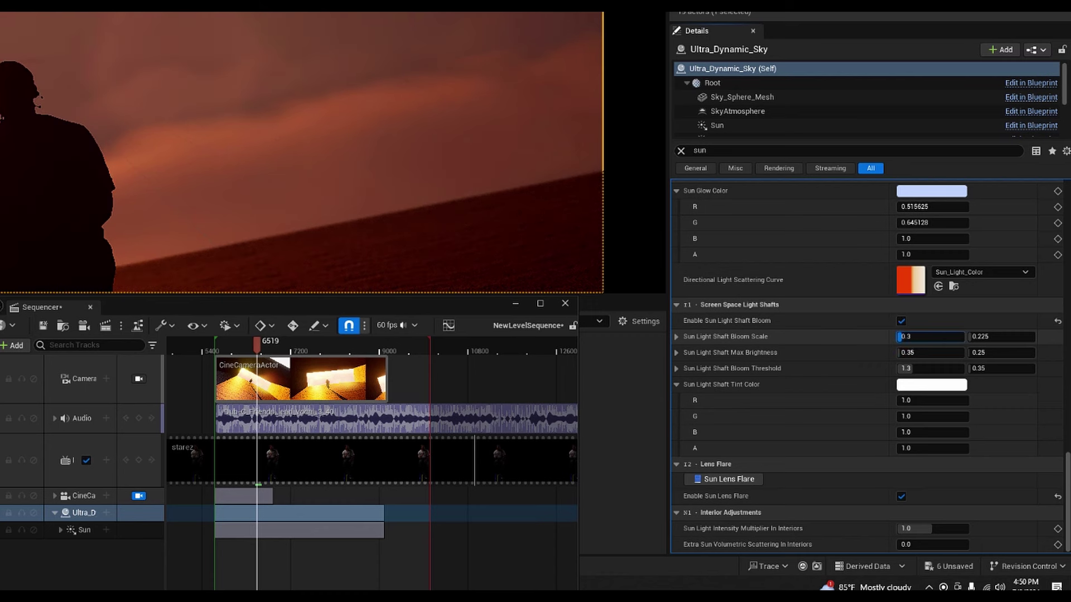
Raise the sun light shaft's Bloom Scale to about 0.585, increase its Max Brightness and Bloom Threshold, and readjust the second Bloom Scale value.
left_click_drag(908, 337, 908, 337)
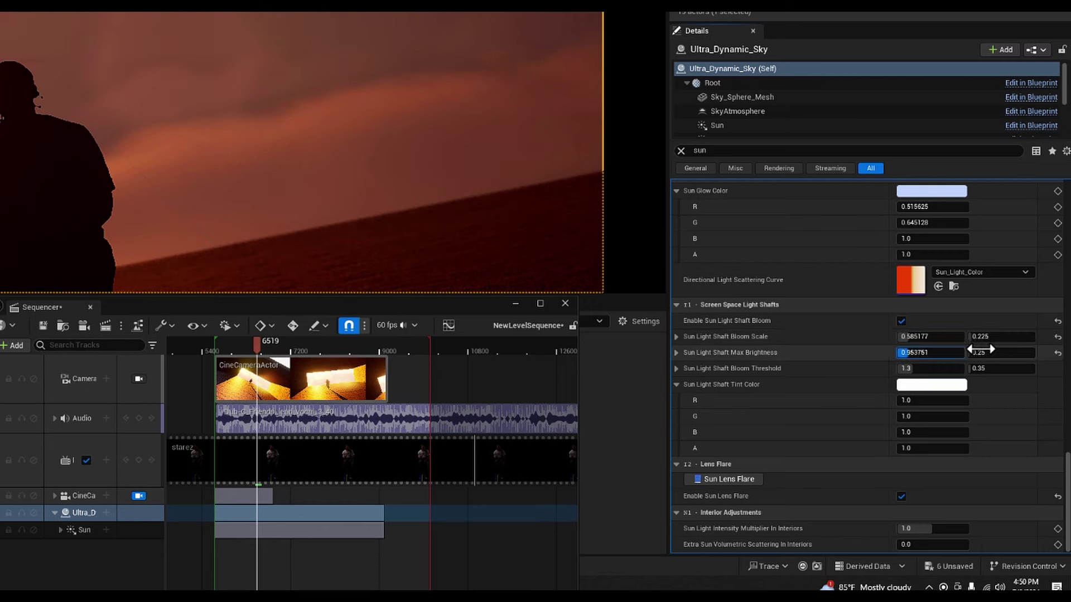
left_click_drag(971, 366, 1065, 359)
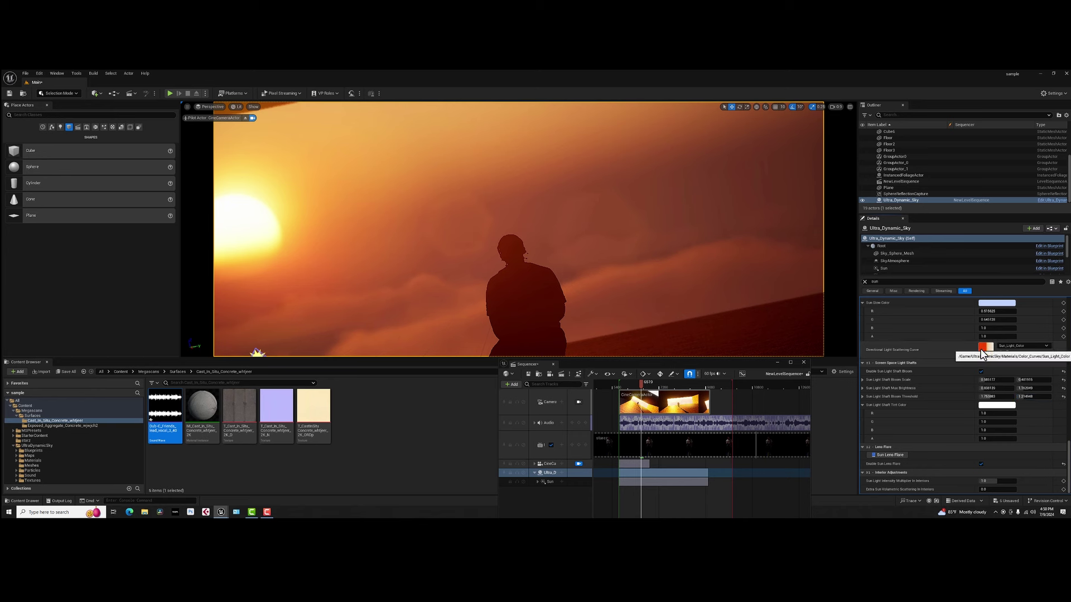
mouse_move(1027, 382)
left_mouse_down()
mouse_move(1038, 382)
mouse_move(1016, 380)
left_mouse_up()
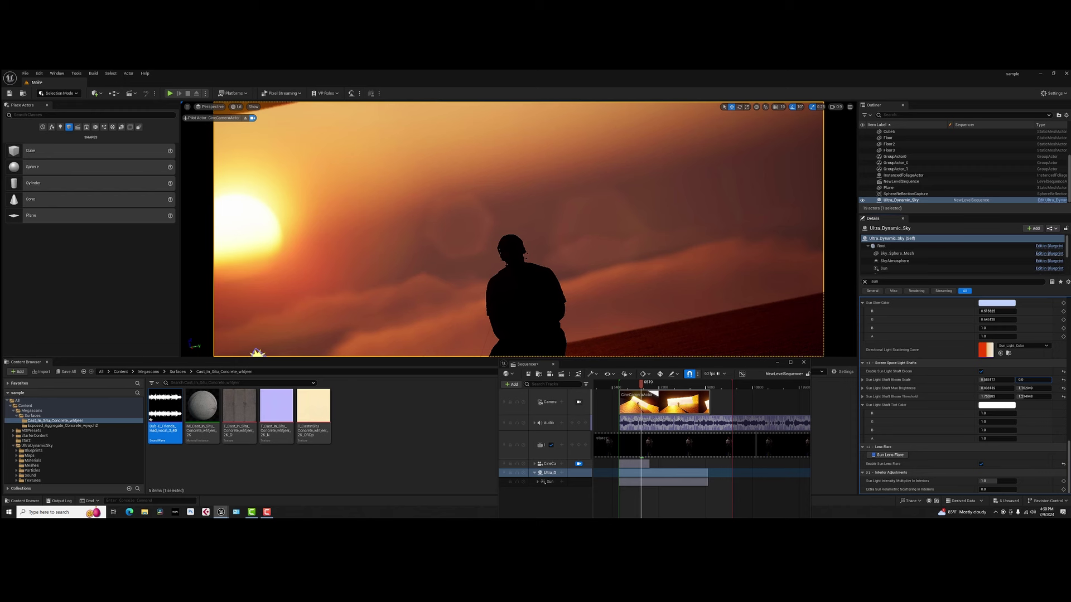
mouse_move(1017, 380)
left_mouse_down()
mouse_move(1026, 381)
mouse_move(1009, 382)
left_mouse_up()
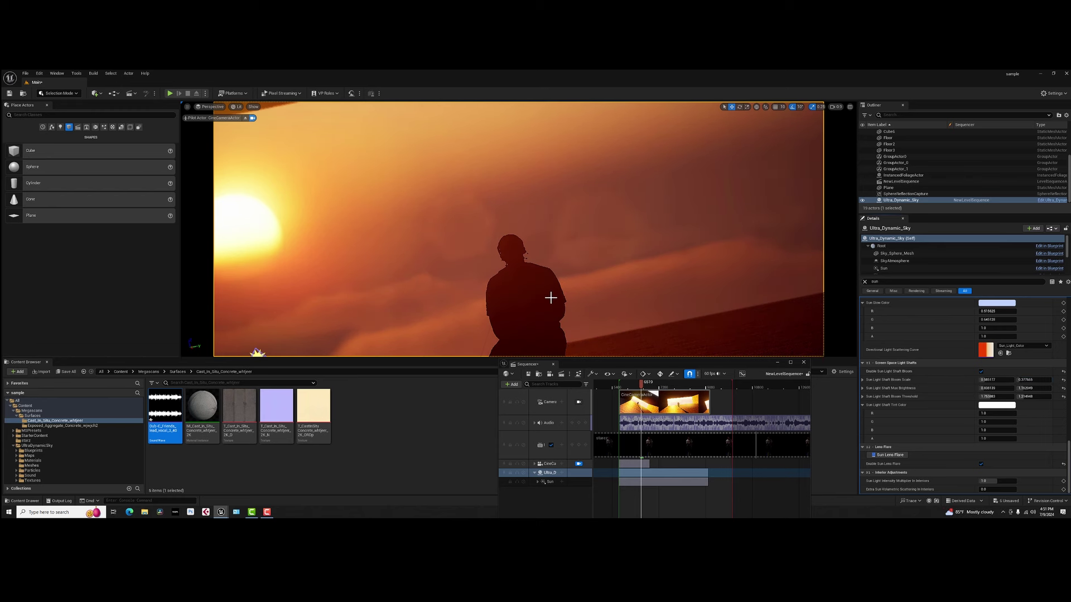
Move the Sequencer window aside and play the sequence to check the sun's lens flare and light shaft bloom.
left_click_drag(582, 363, 763, 282)
left_click(709, 495)
key("space")
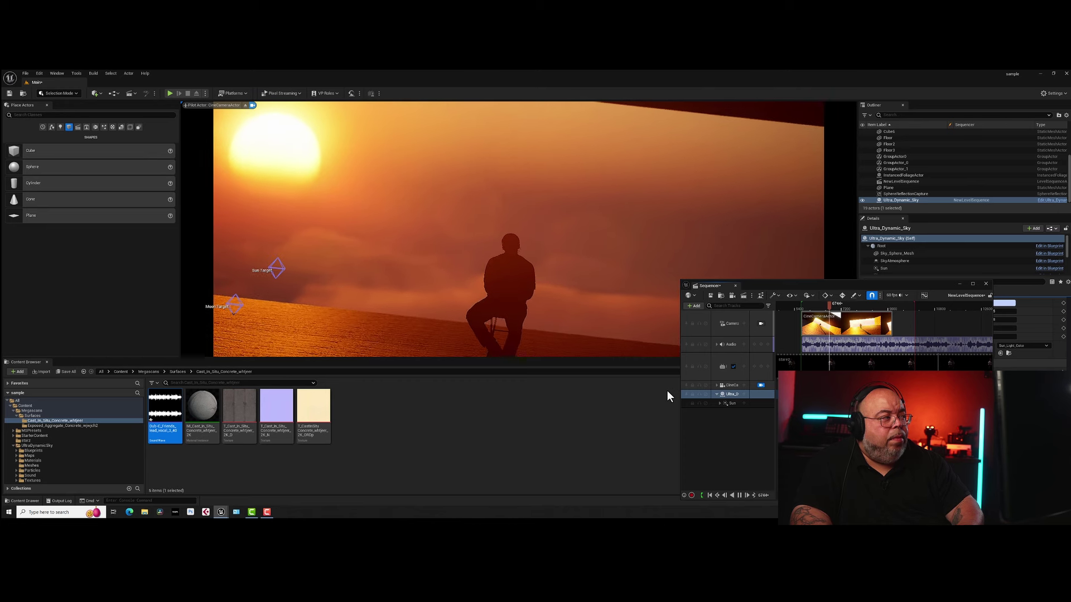
key("space")
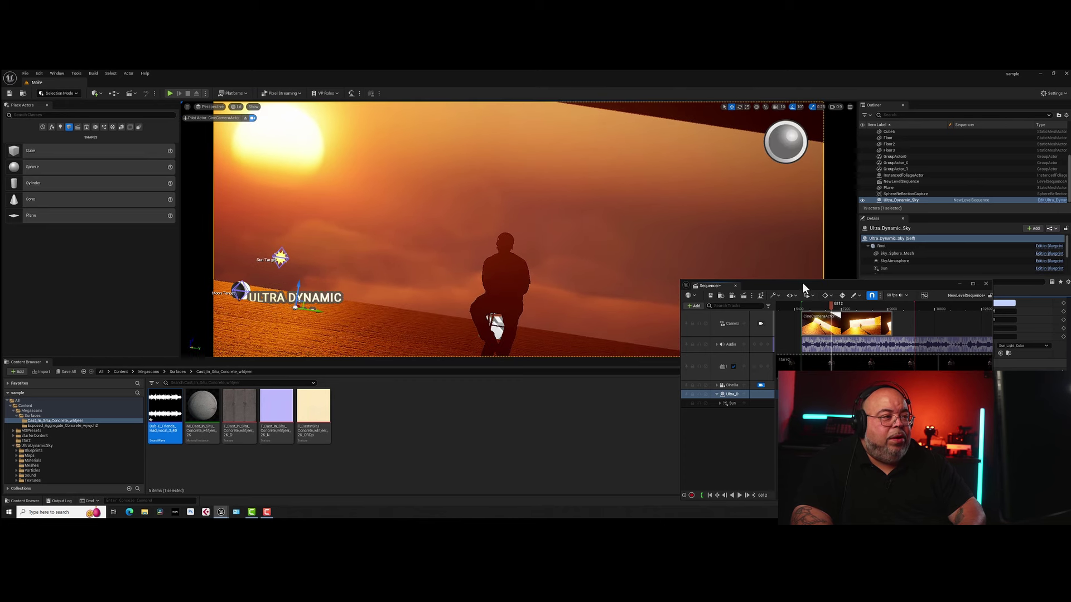
Select the CineCameraActor track, clear the details search filter, and set the camera's lens to 85mm Prime f/1.8.
left_click_drag(802, 284, 652, 376)
left_click(581, 478)
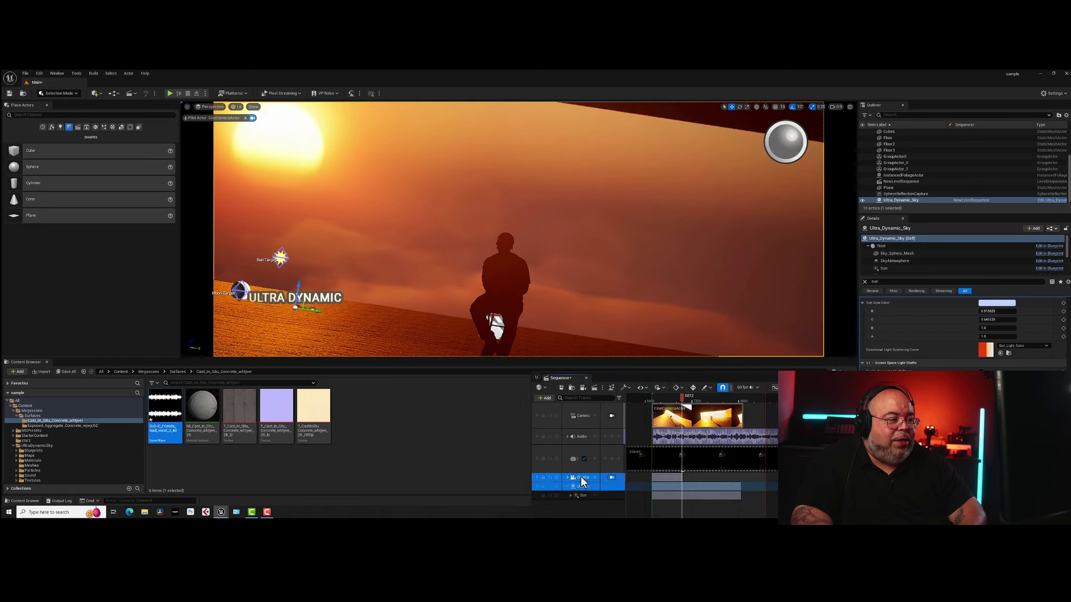
left_click(864, 281)
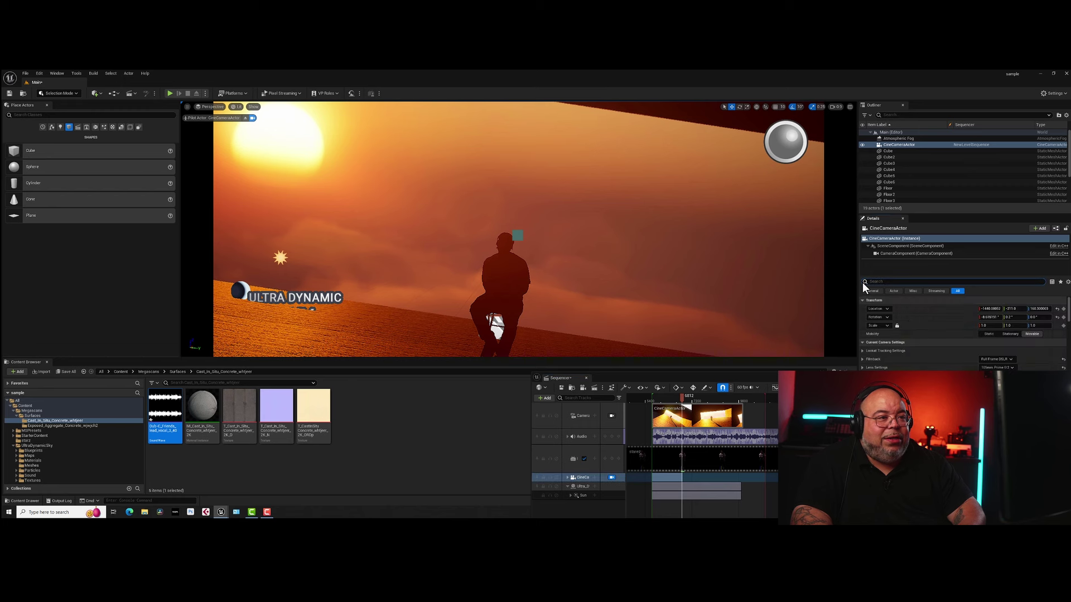
left_click(1007, 368)
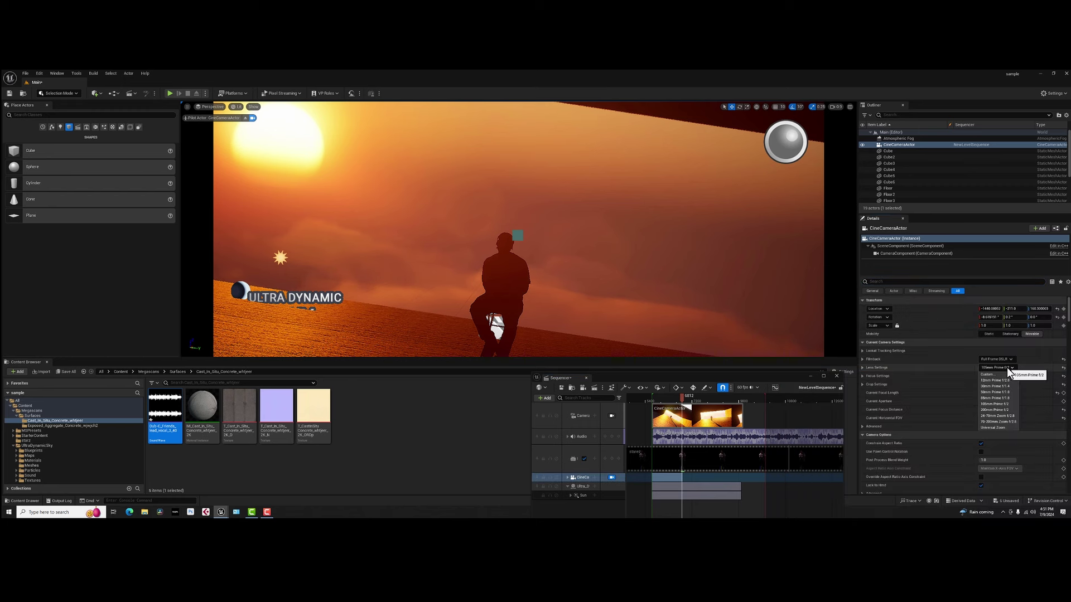
left_click(996, 398)
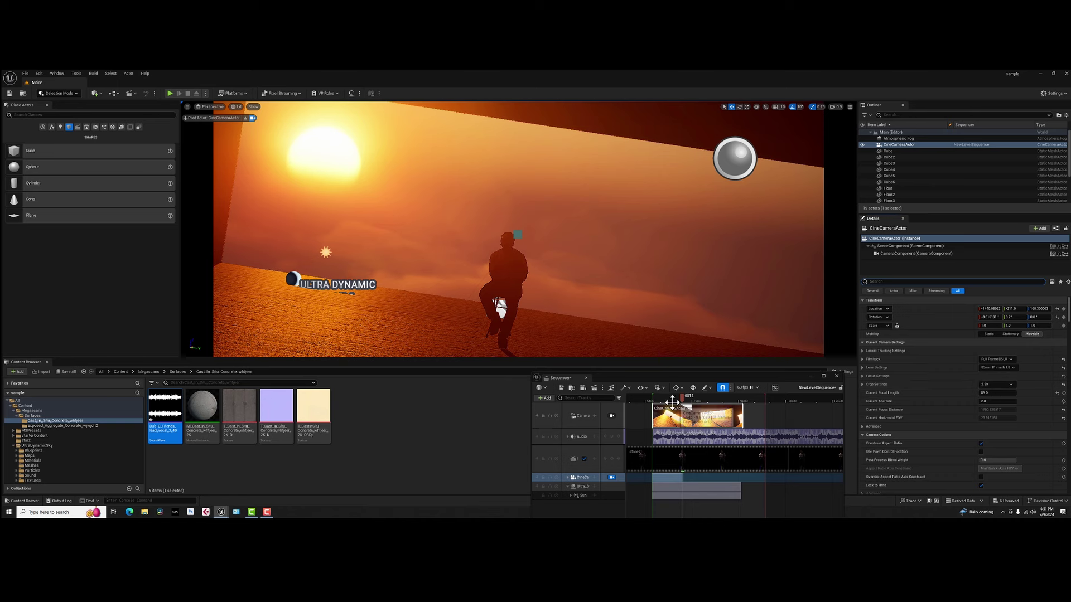
Move the playhead back near the start of the camera cut and play the shot with the 85mm lens.
left_click_drag(672, 401, 658, 400)
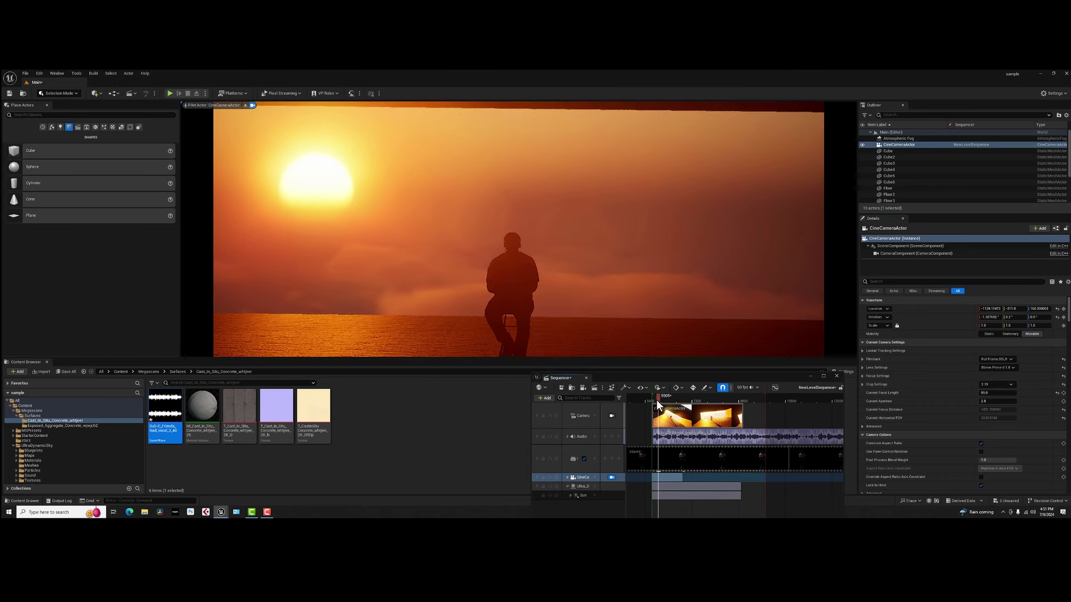
key("space")
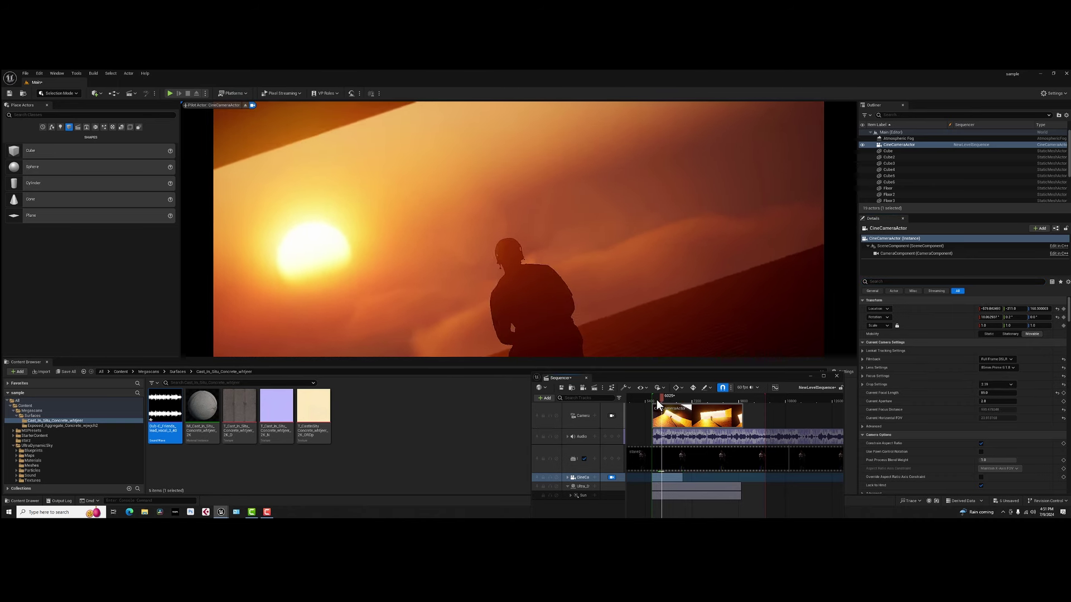
key("space")
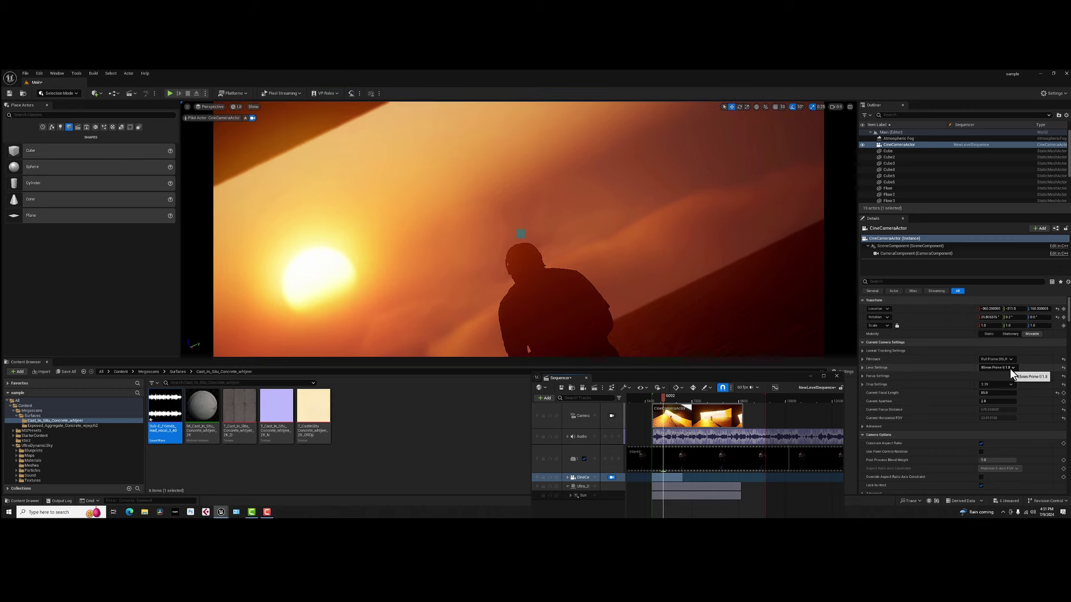
Set the CineCameraActor's lens to 30mm Prime f/1.4 and play the shot from near its start.
left_click(1009, 369)
left_click(1000, 390)
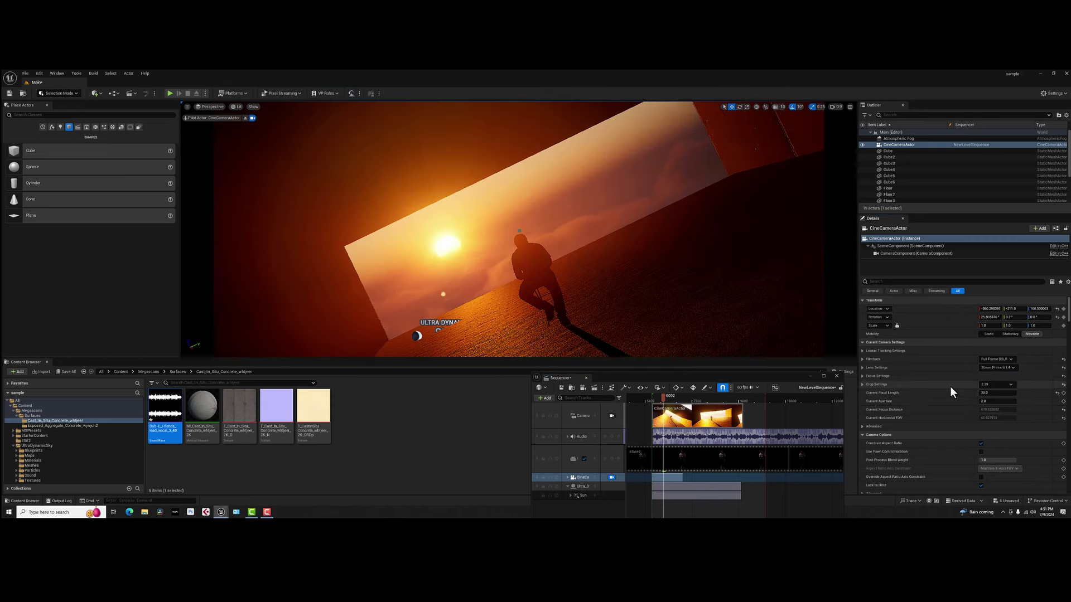
left_click(656, 399)
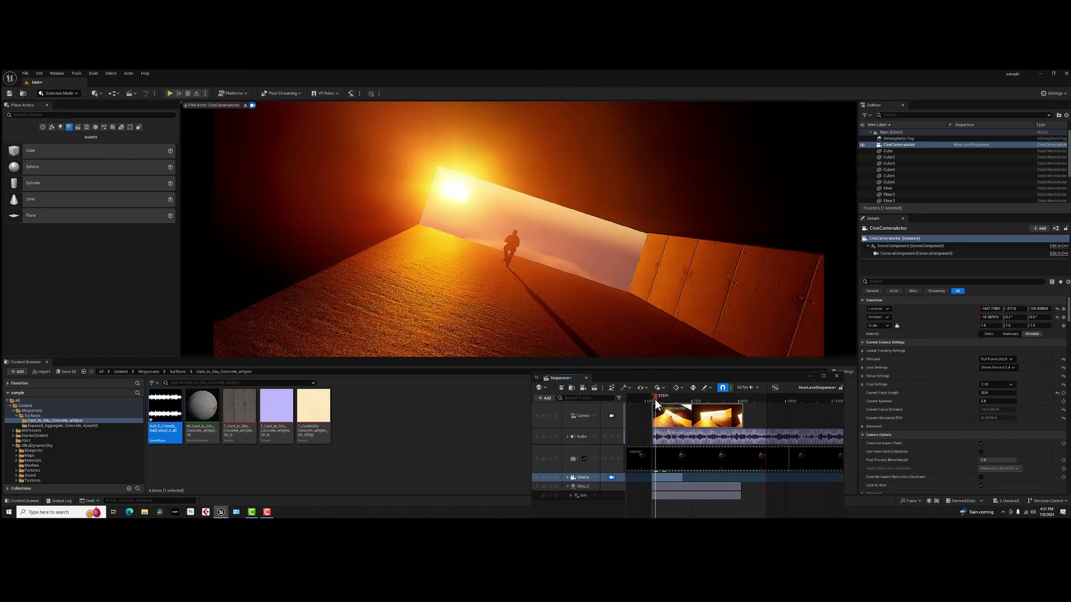
key("space")
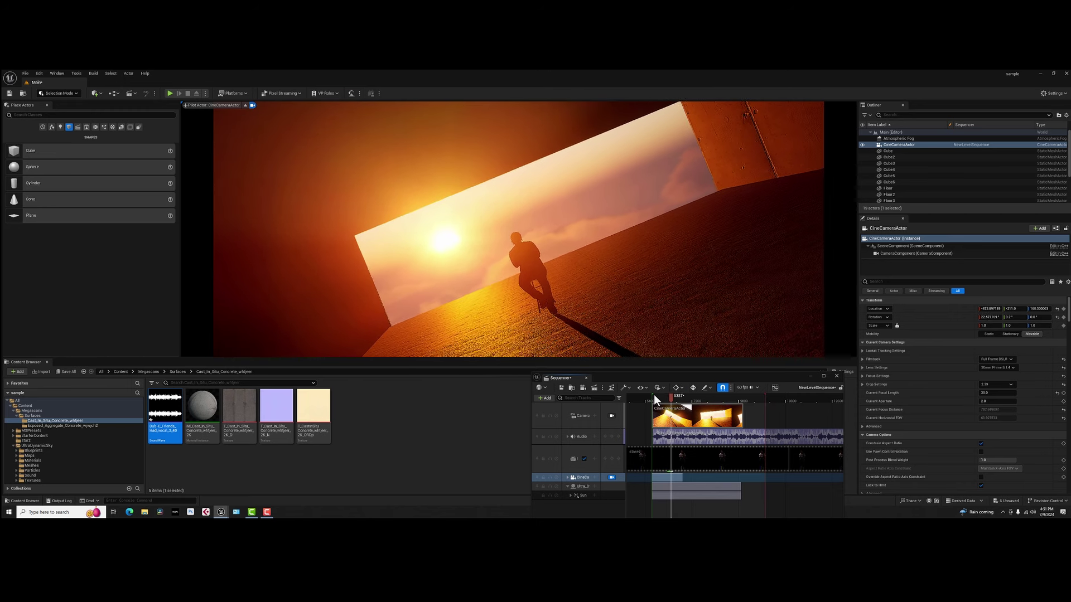
key("space")
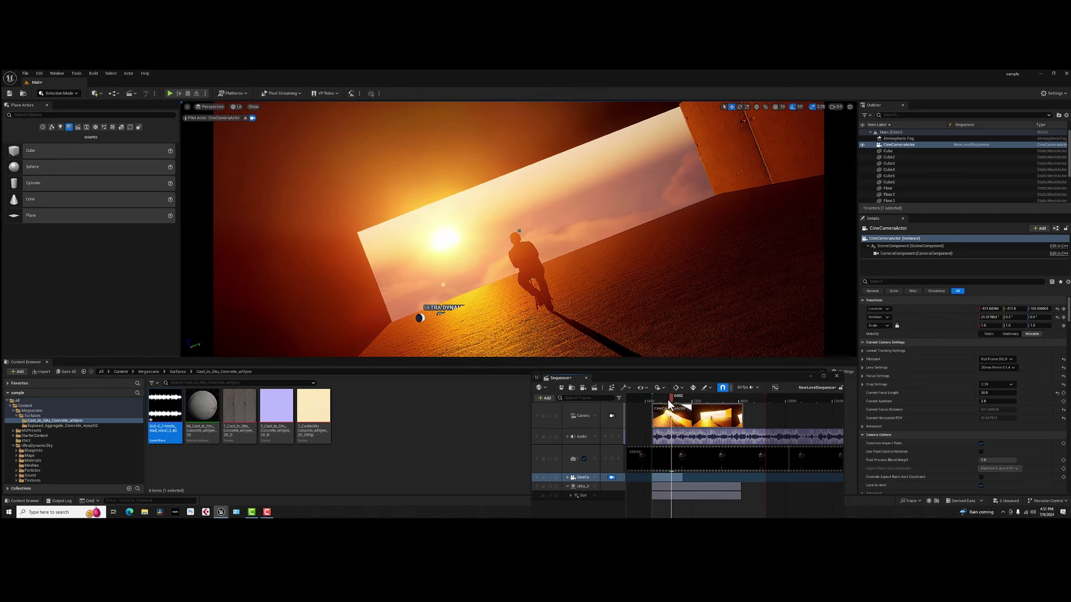
Set the CineCameraActor's lens to 12mm Prime f/2.8 and play the shot from its start.
left_click_drag(634, 377, 560, 394)
left_click(615, 450)
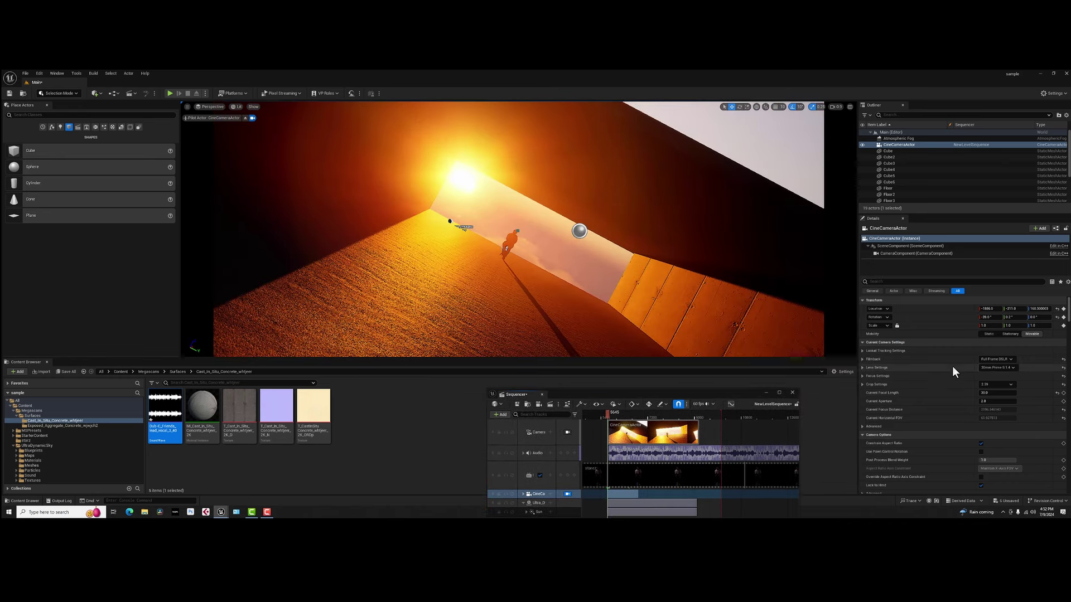
left_click(1012, 369)
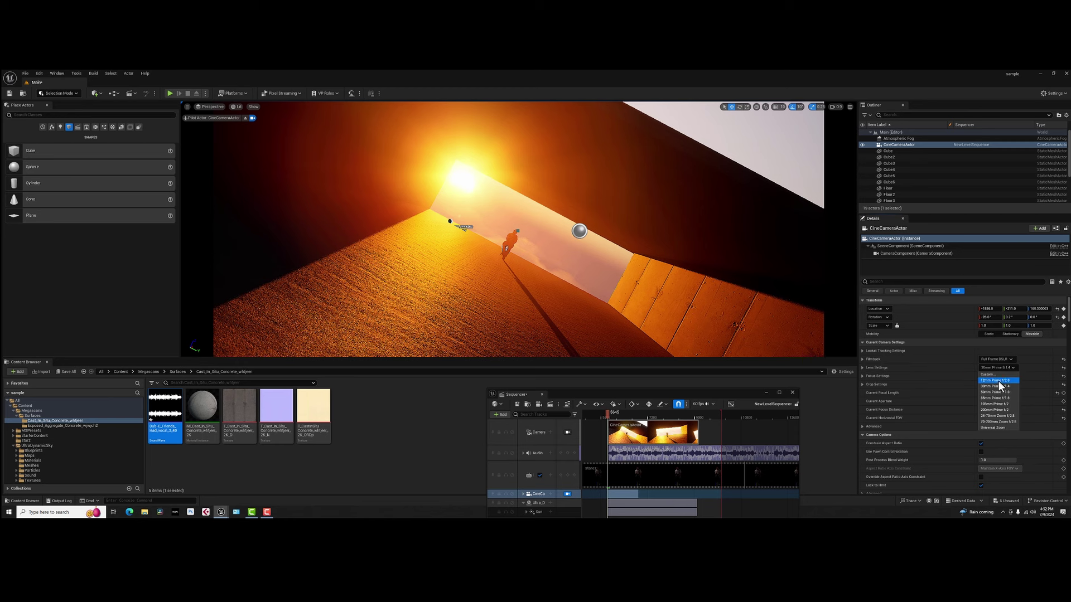
left_click(995, 376)
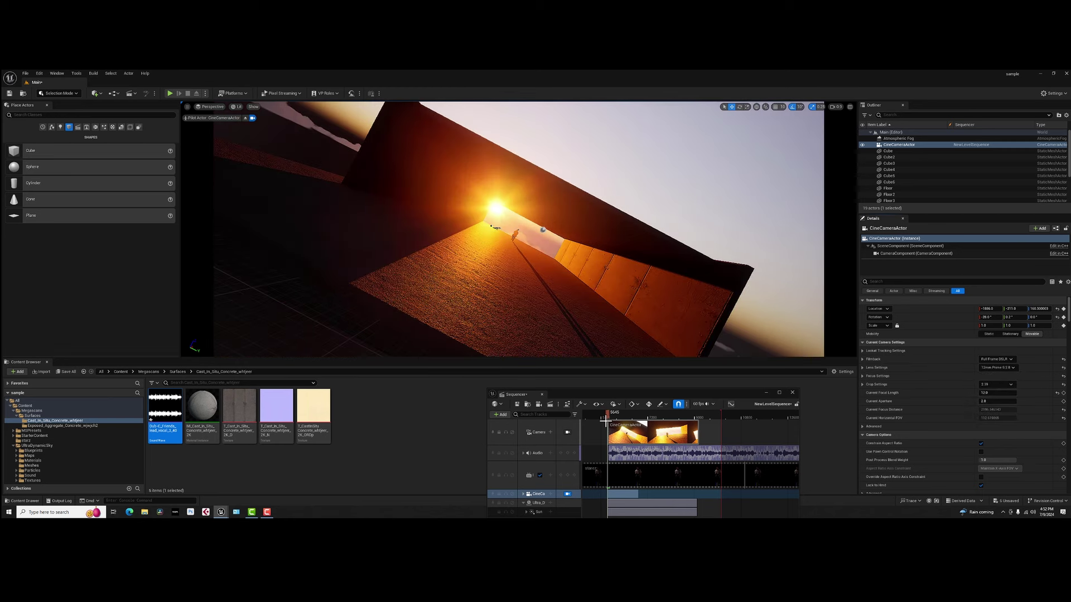
key("space")
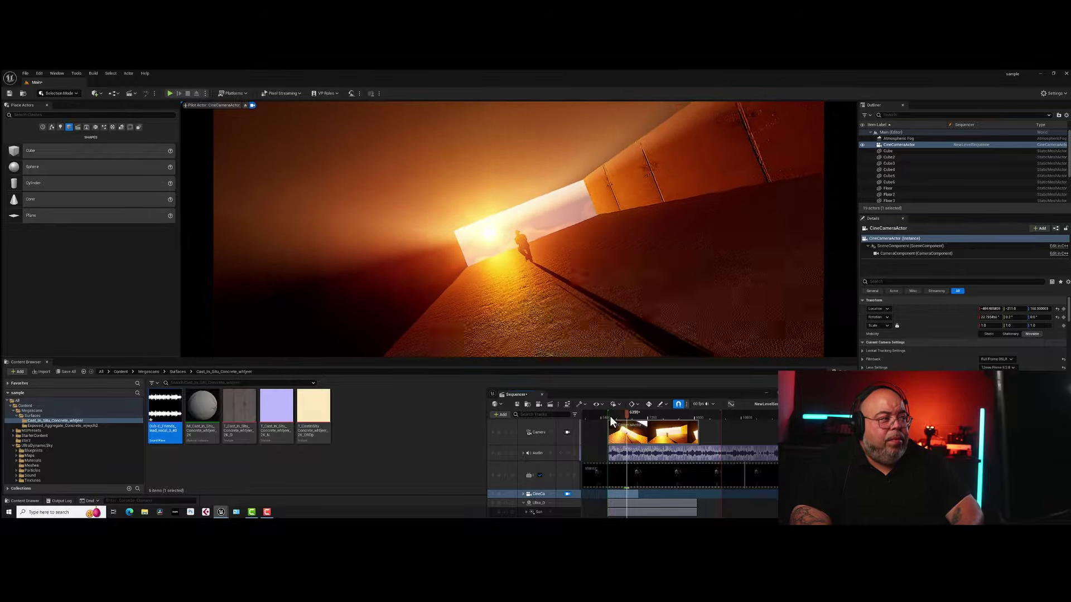
key("space")
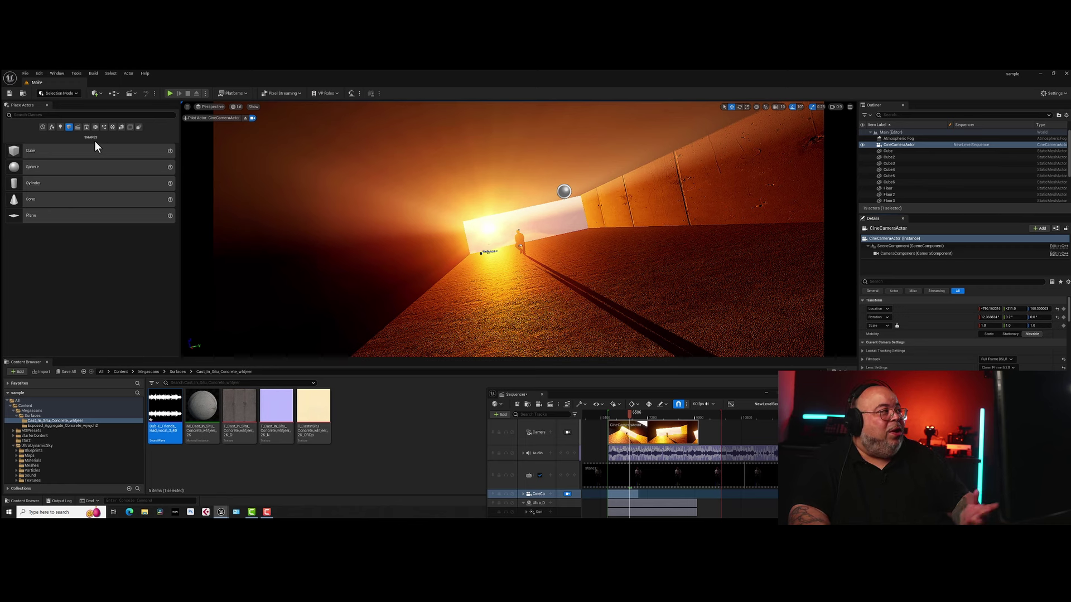
Add a cube to the floor in front of the performer and apply the Cast_In_Situ_Concrete material to it.
left_click_drag(25, 152, 532, 273)
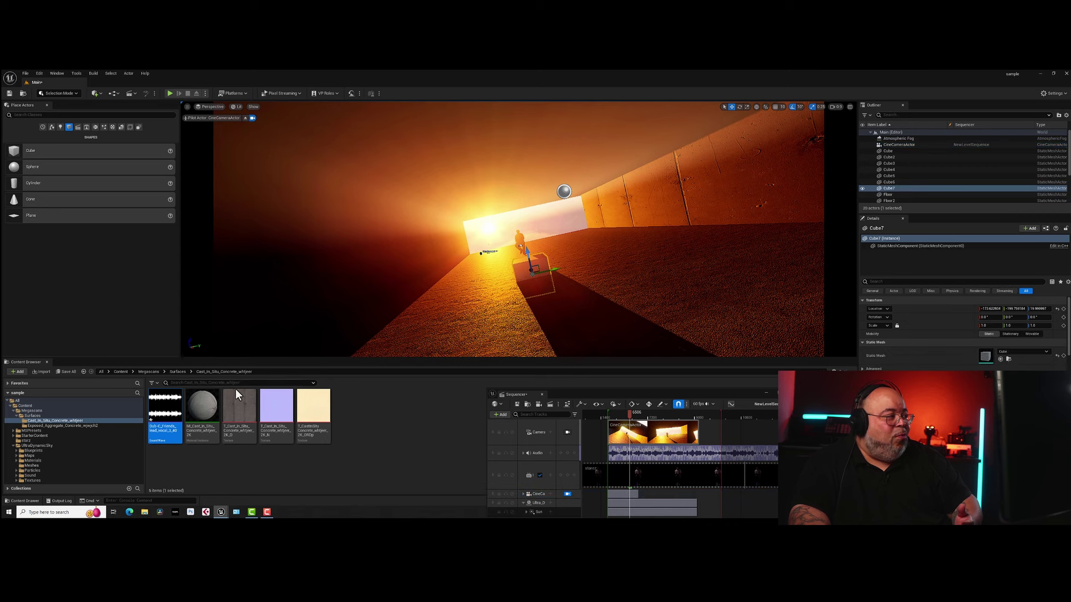
left_click_drag(211, 413, 527, 265)
left_click(527, 255)
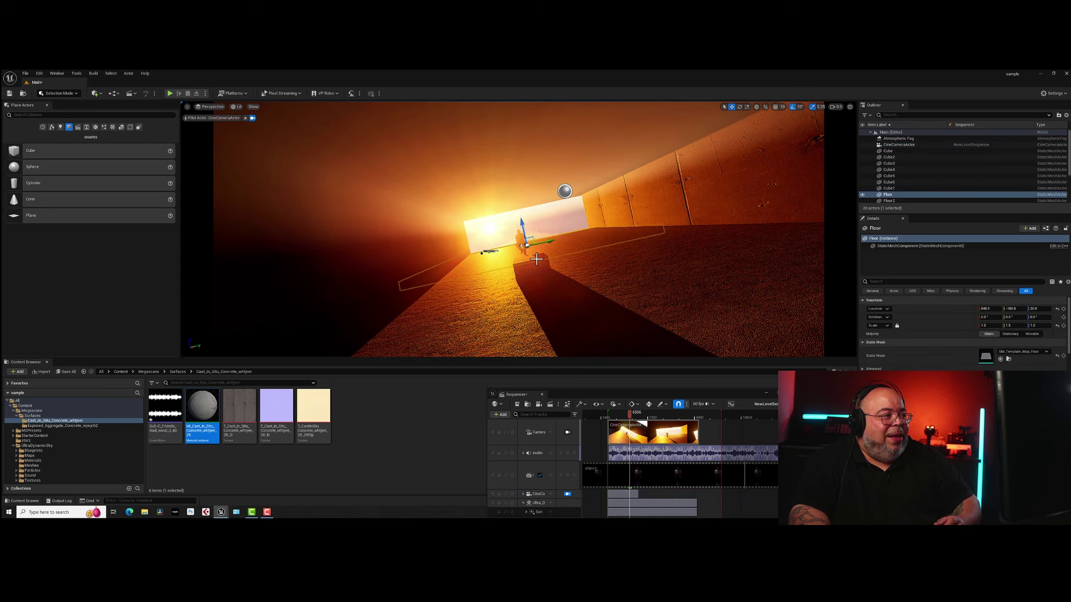
Duplicate the cube to both sides of the room's floor and shift the middle cube slightly toward the right wall.
left_click(535, 265)
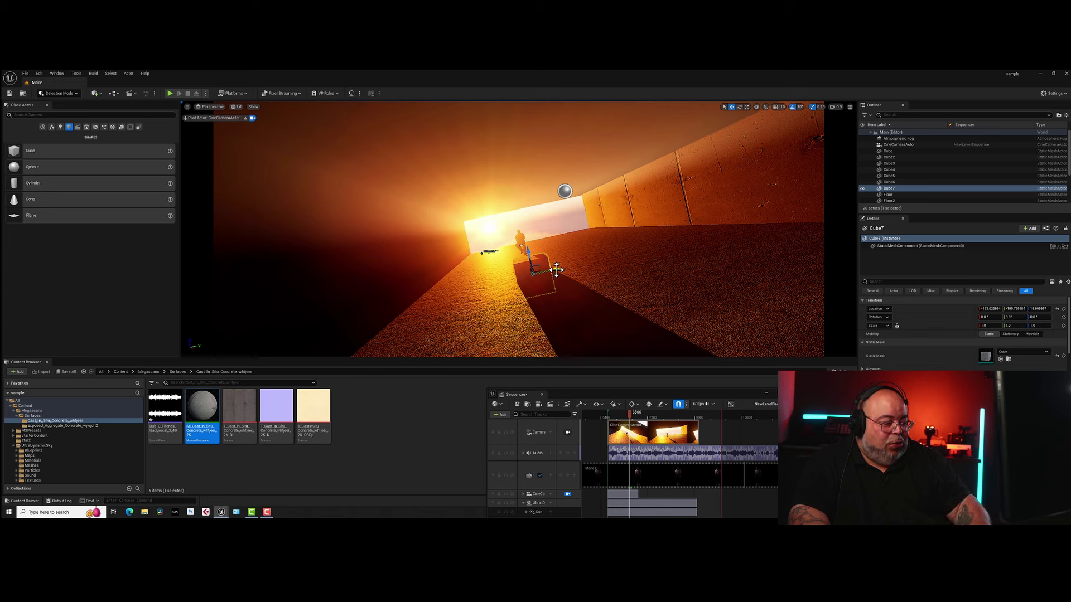
left_click_drag(556, 270, 675, 248, "alt")
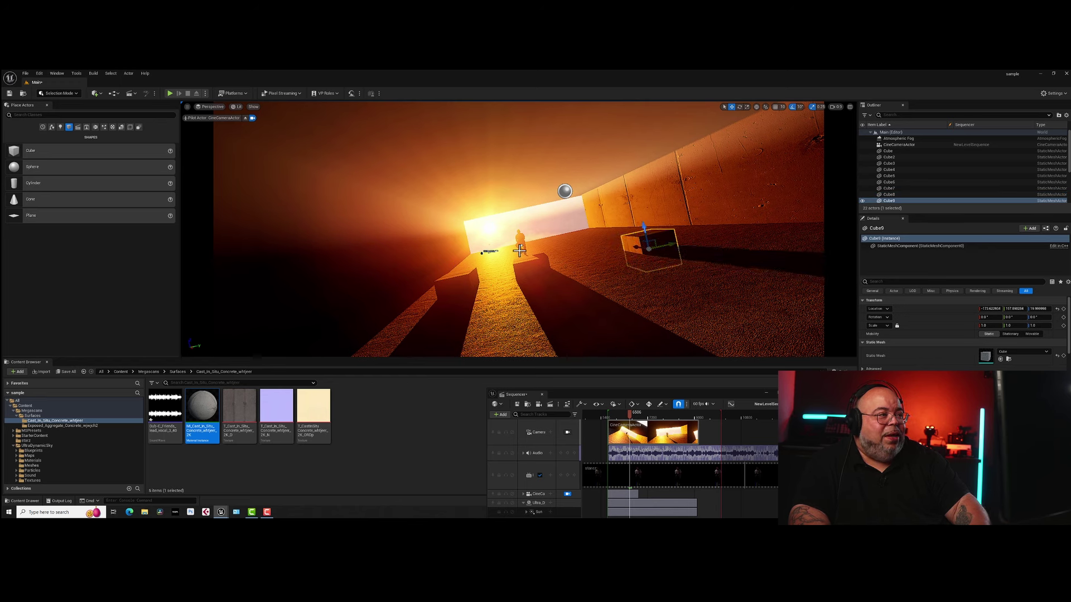
left_click(532, 261)
left_click_drag(555, 266, 575, 266)
mouse_move(577, 298)
right_mouse_down()
mouse_move(557, 301)
mouse_move(567, 299)
right_mouse_up()
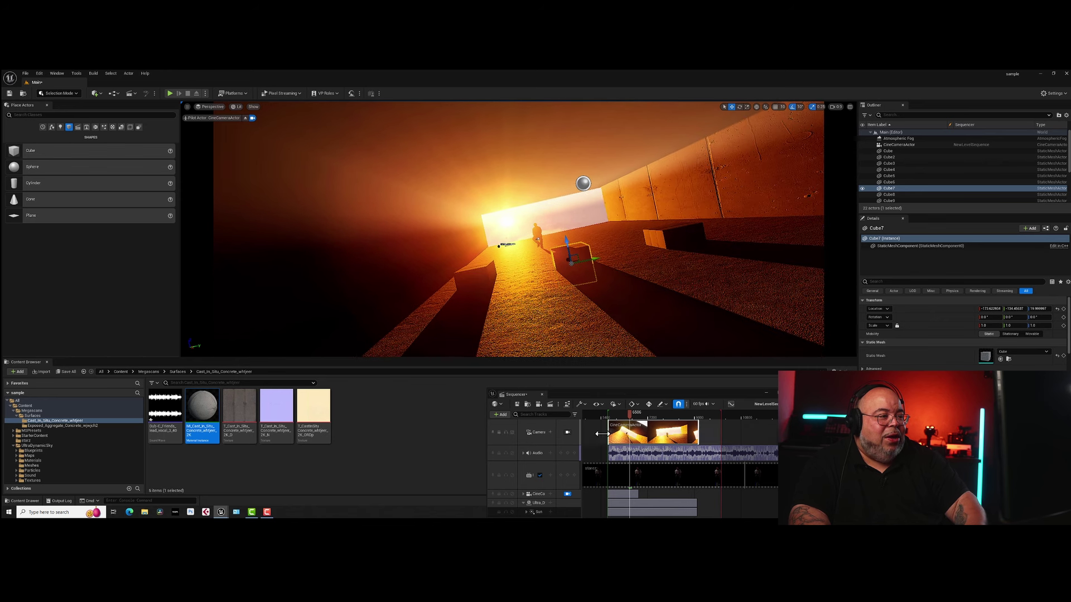
Move the Sequencer window off the viewport's centre, play the shot from the start with the cubes, and return to the first frame.
left_click_drag(615, 393, 839, 236)
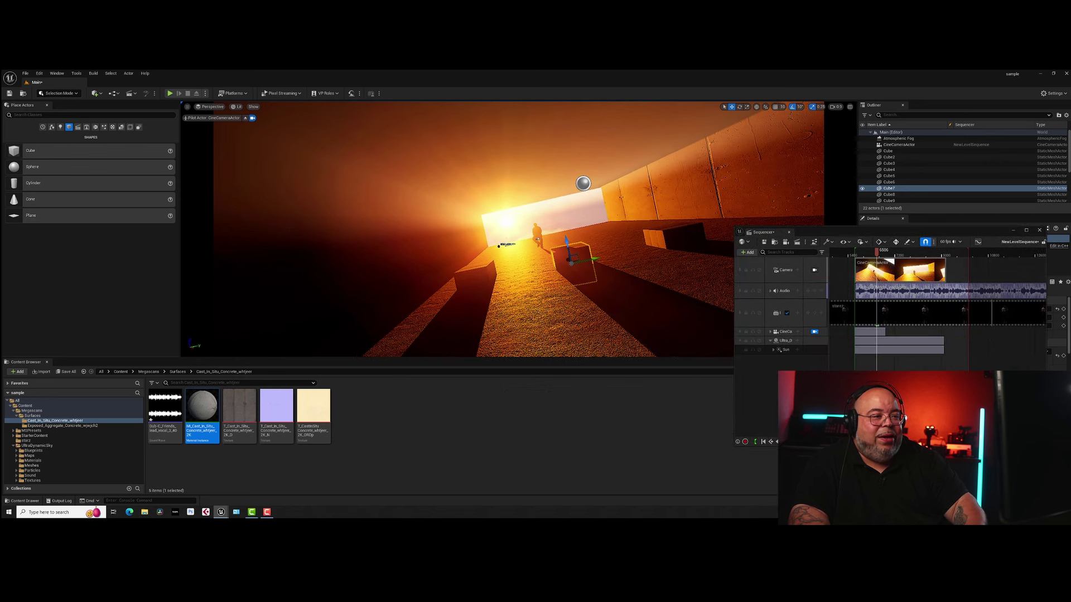
left_click(763, 441)
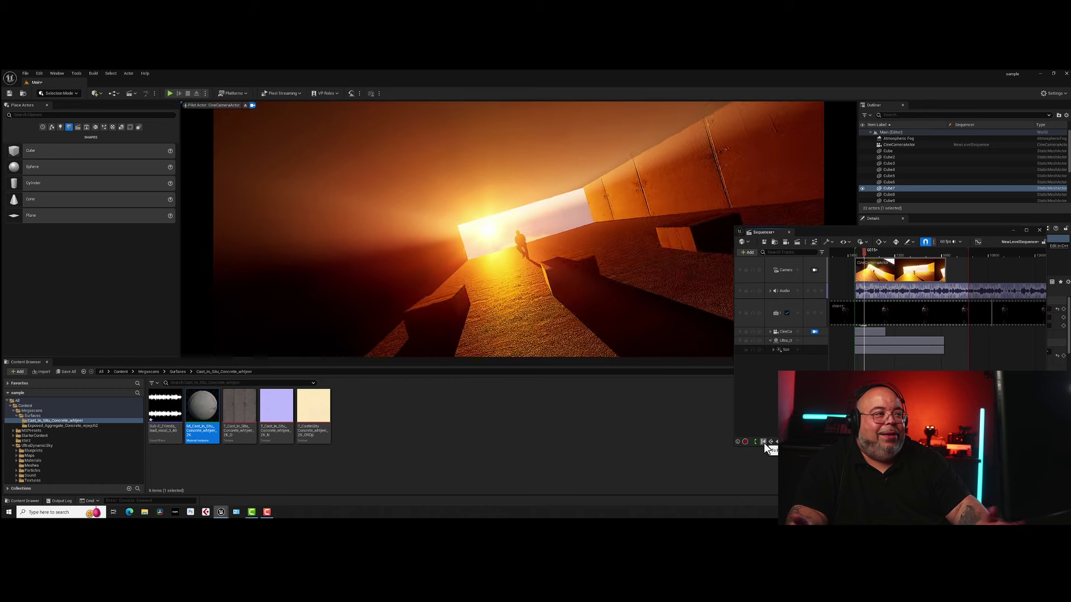
key("space")
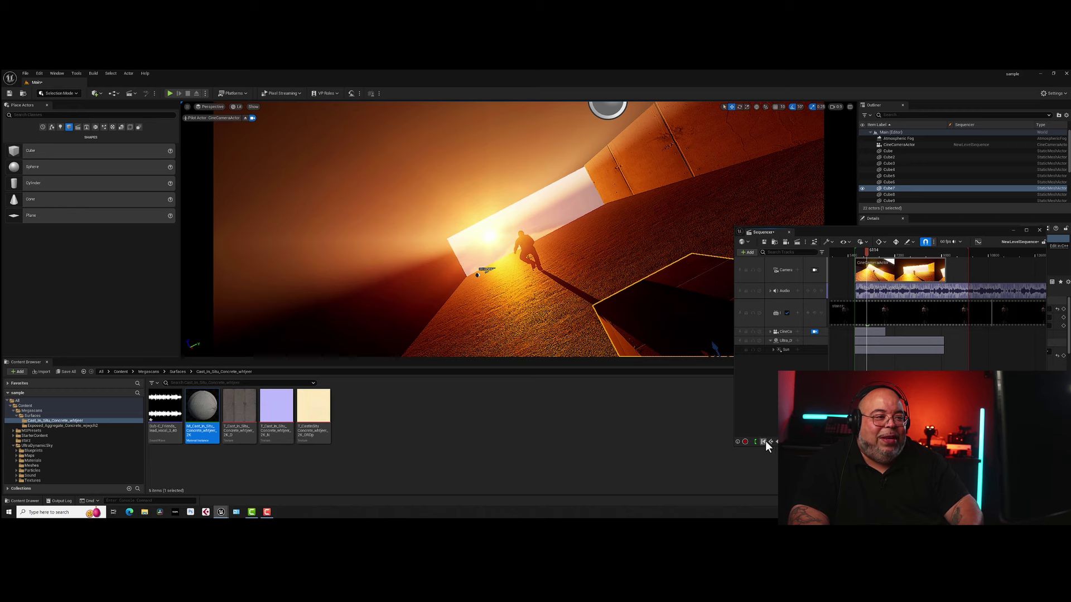
left_click(764, 441)
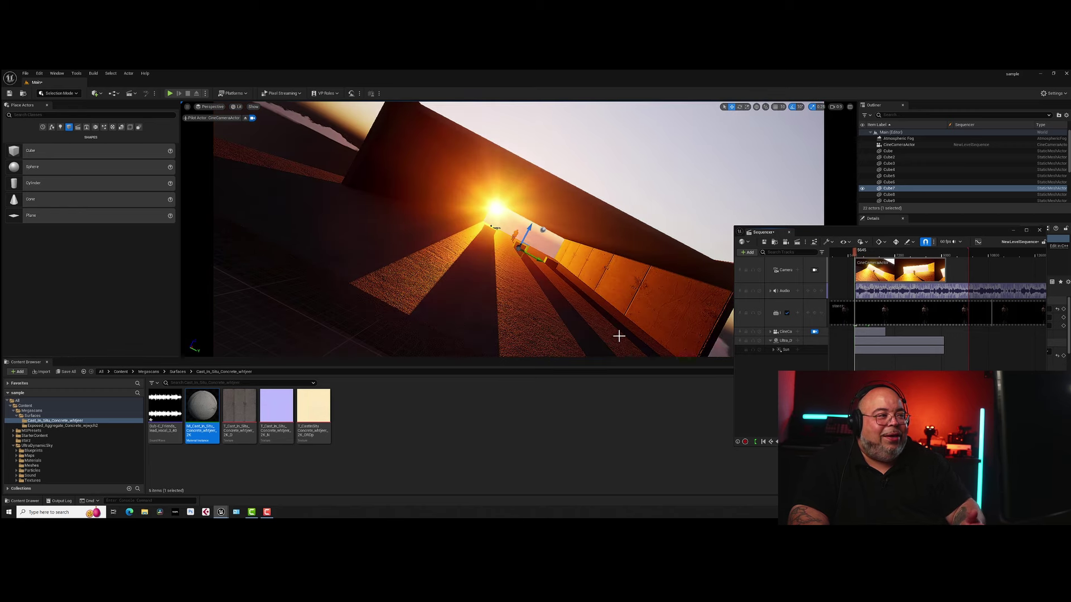
Duplicate the middle cube onto the room's right wall and adjust its rotation so it juts out at an angle.
scroll(555, 315, "up", 7)
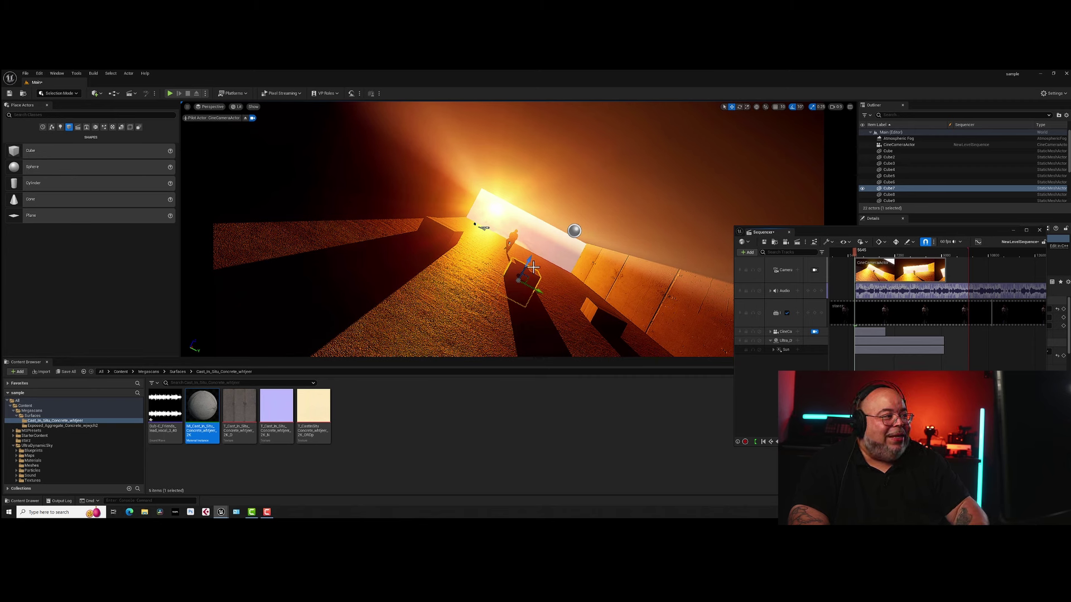
left_click_drag(536, 290, 632, 276, "alt")
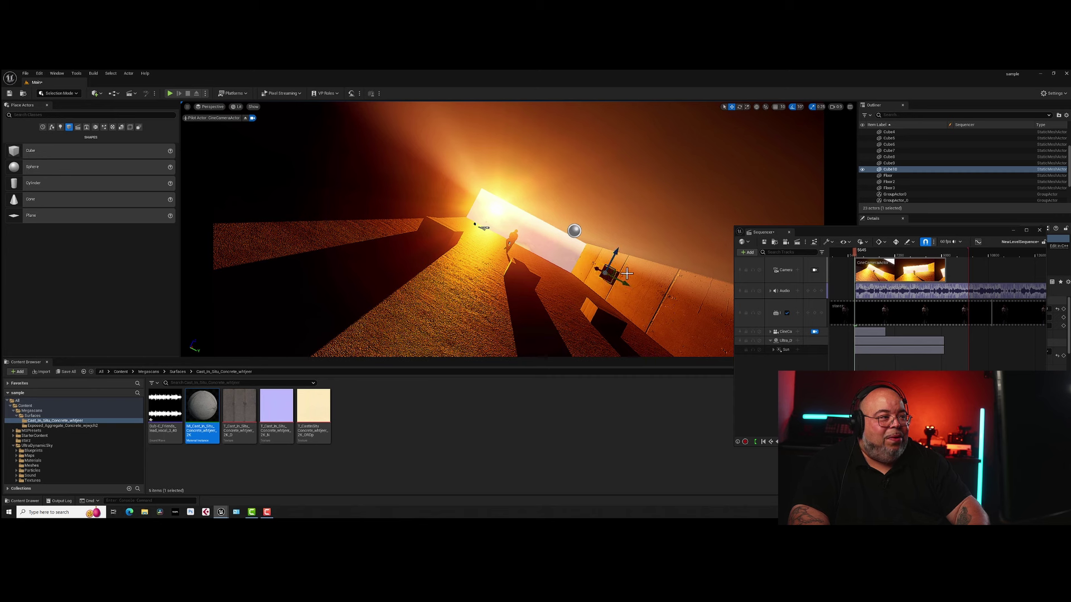
key("e")
mouse_move(616, 284)
left_mouse_down()
mouse_move(623, 277)
mouse_move(619, 285)
left_mouse_up()
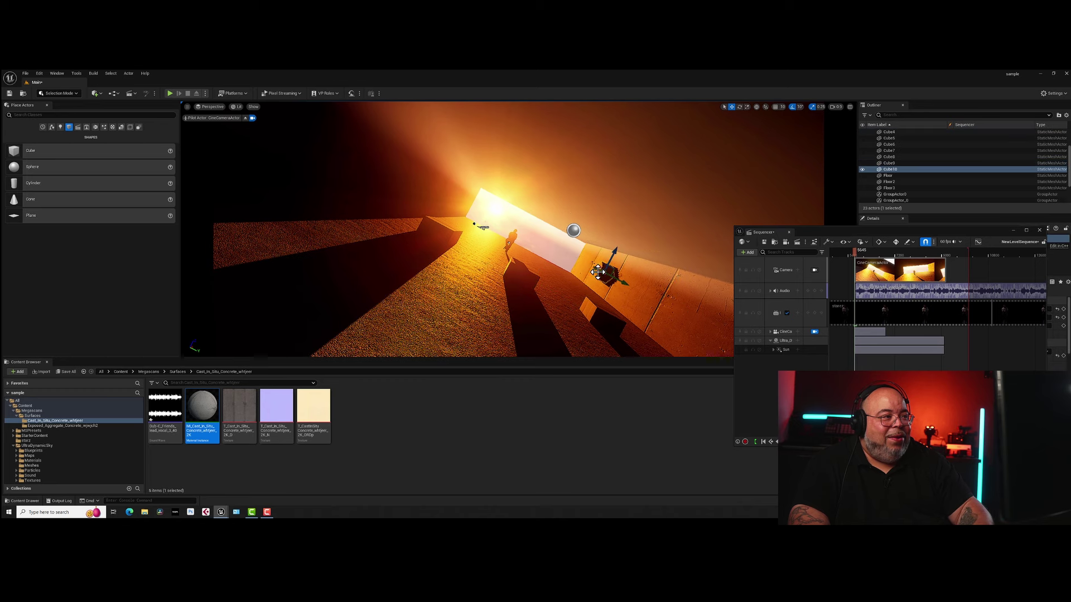
Duplicate the angled wall cube three times along the right wall toward the camera, undoing the misplaced copy.
left_click_drag(594, 269, 702, 321, "alt")
scroll(712, 326, "down", 5)
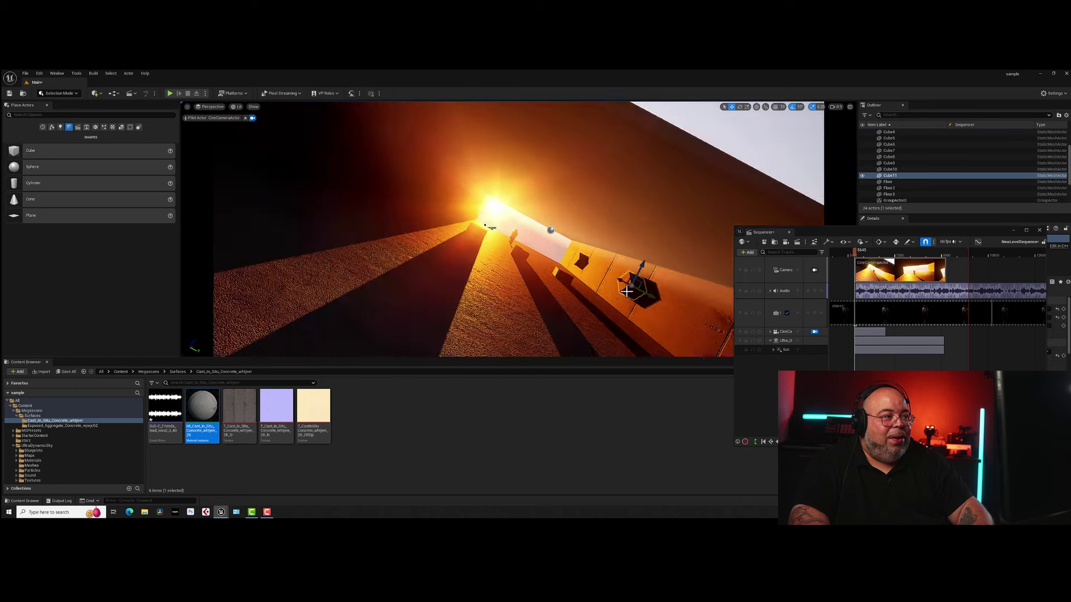
left_click_drag(595, 269, 597, 269, "alt")
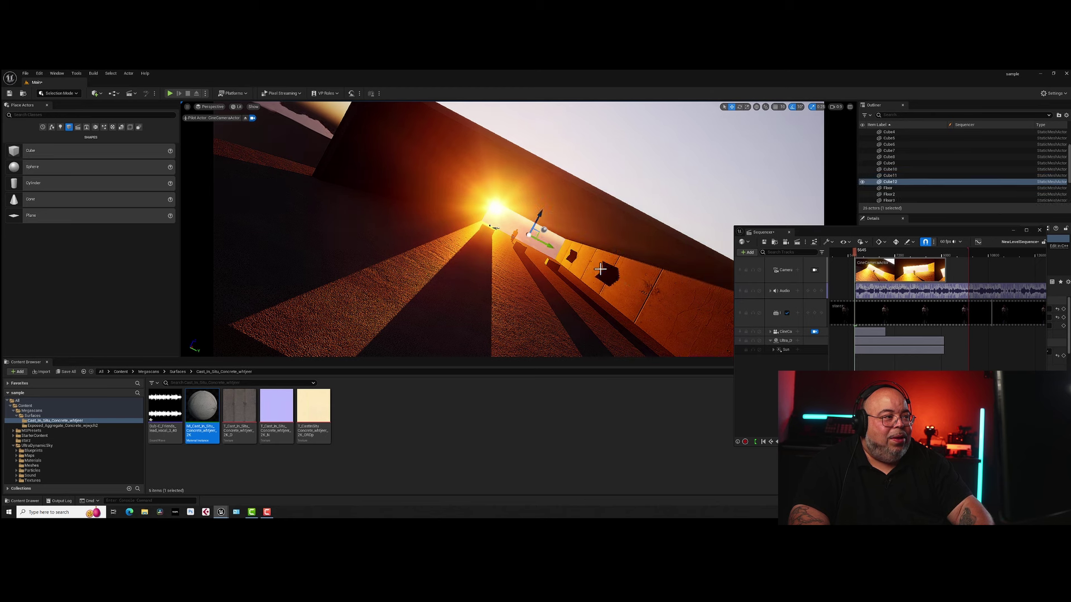
key("ctrl+z")
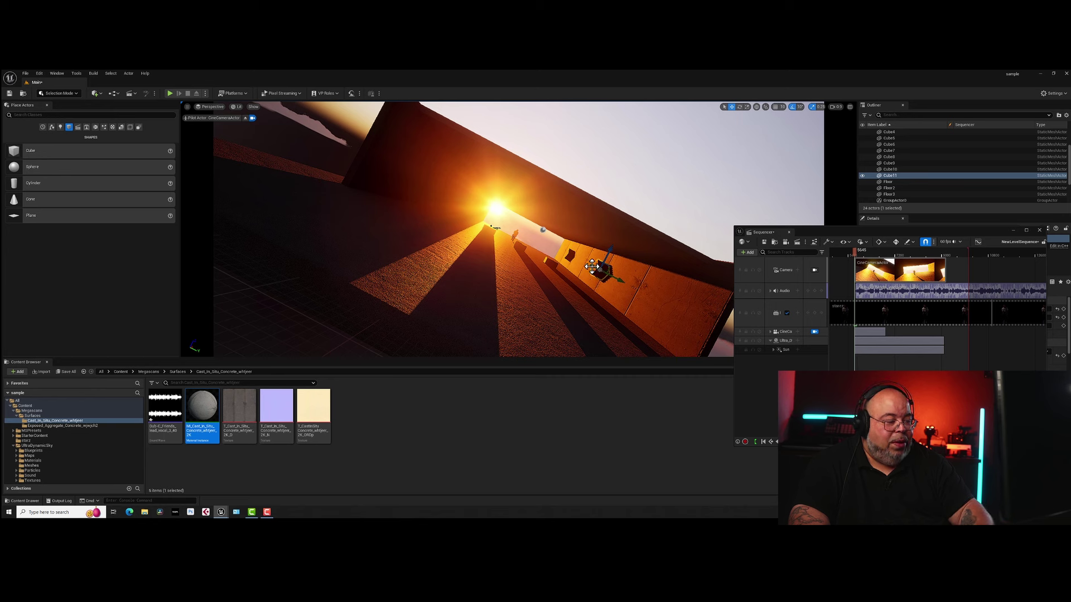
left_click_drag(591, 266, 616, 275, "alt")
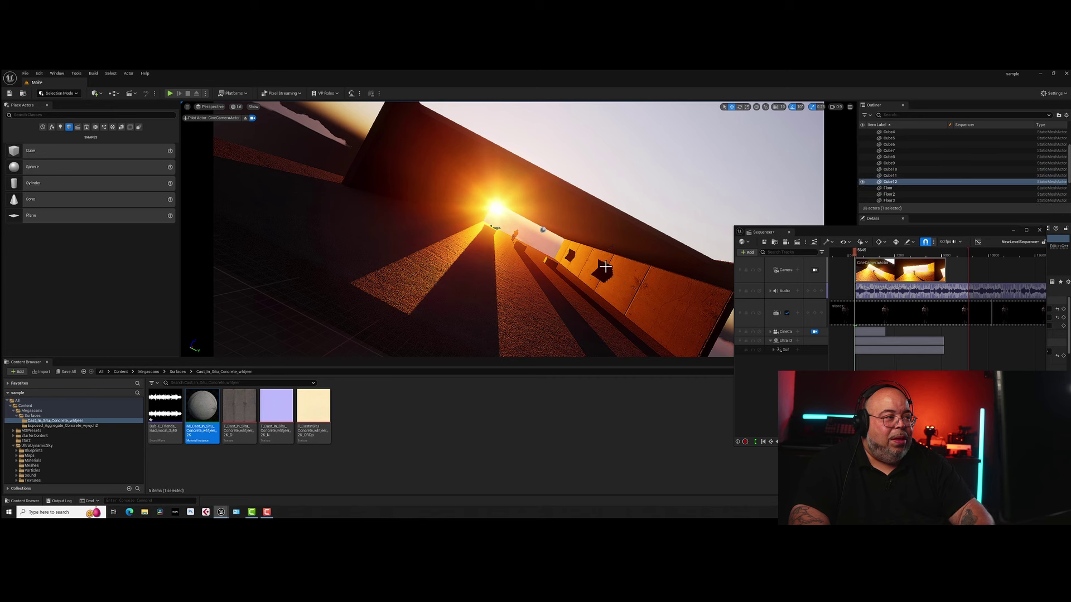
left_click(592, 267)
left_click_drag(590, 266, 653, 290, "alt")
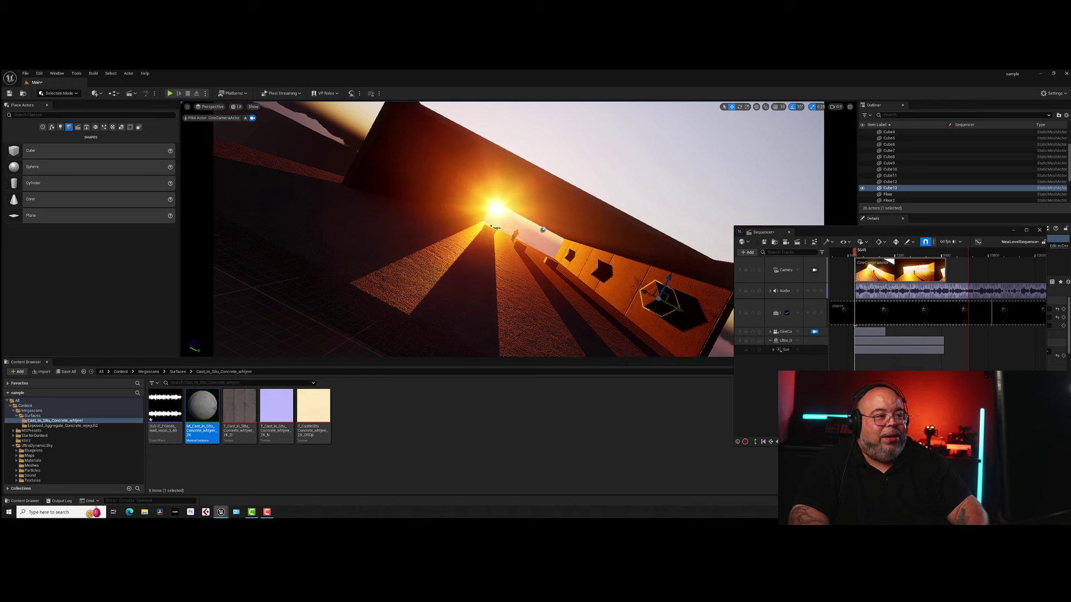
Play the shot from the start to review the shadows from the floor and wall cubes.
left_click(762, 442)
left_click(791, 442)
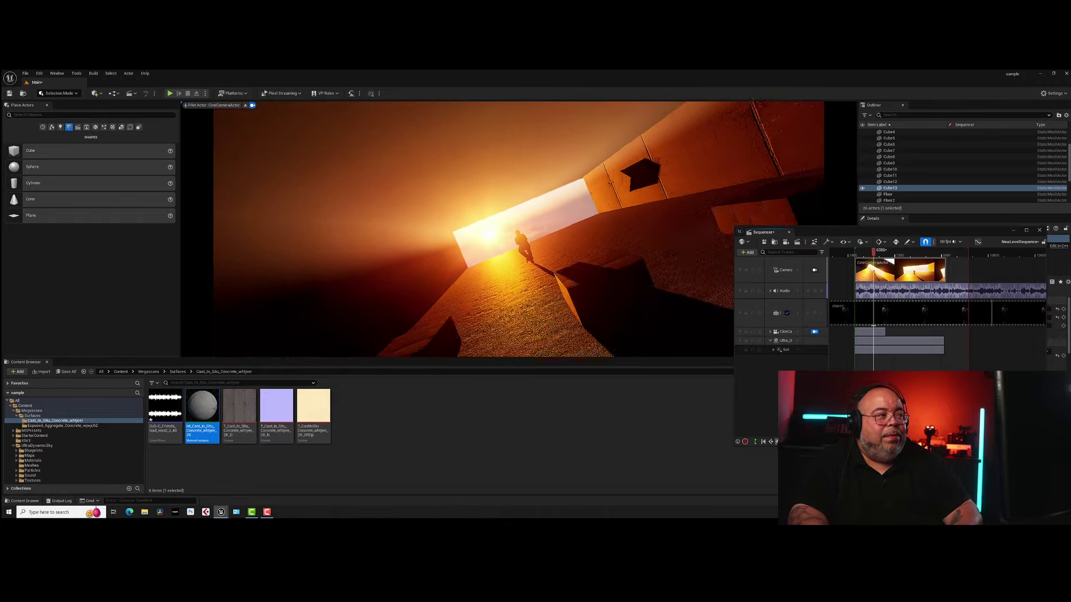
key("space")
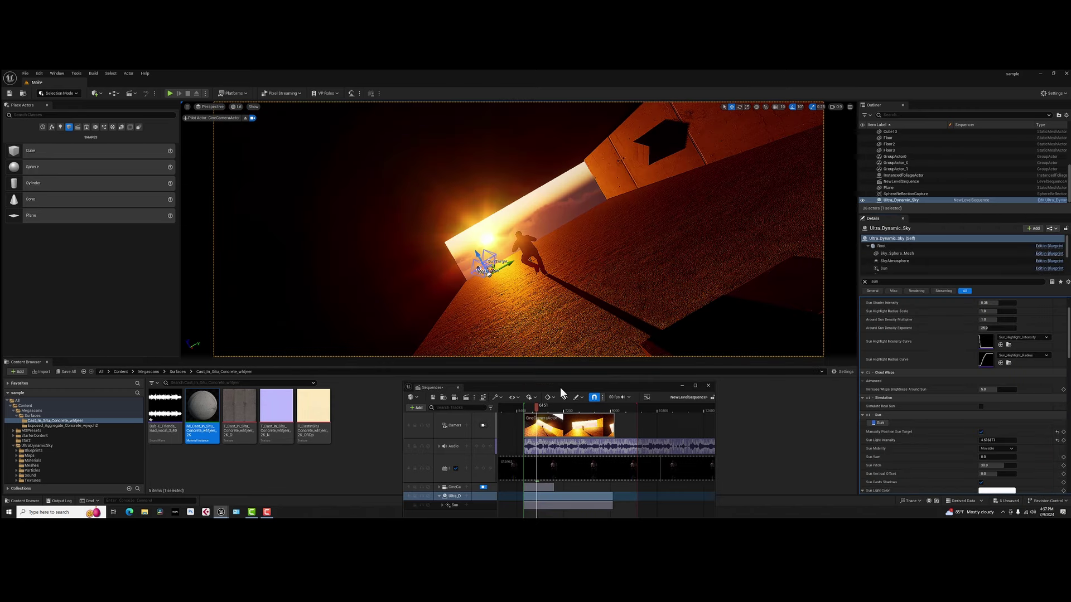
Reposition the Sequencer window and replay the shot from its start to check the sky, sun and cube shadows.
left_click_drag(560, 388, 805, 246)
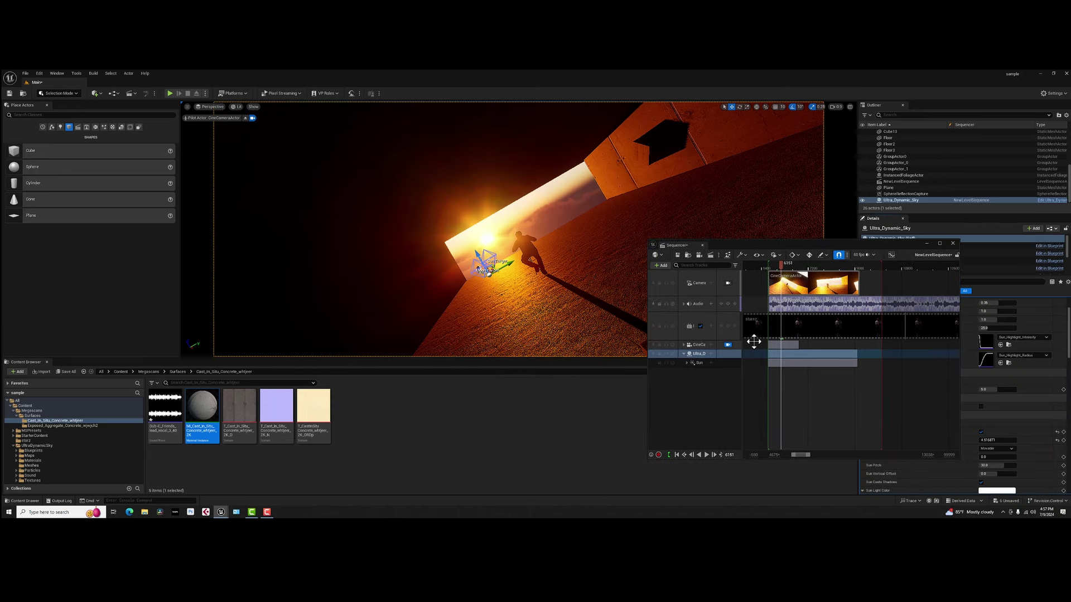
left_click(676, 455)
key("space")
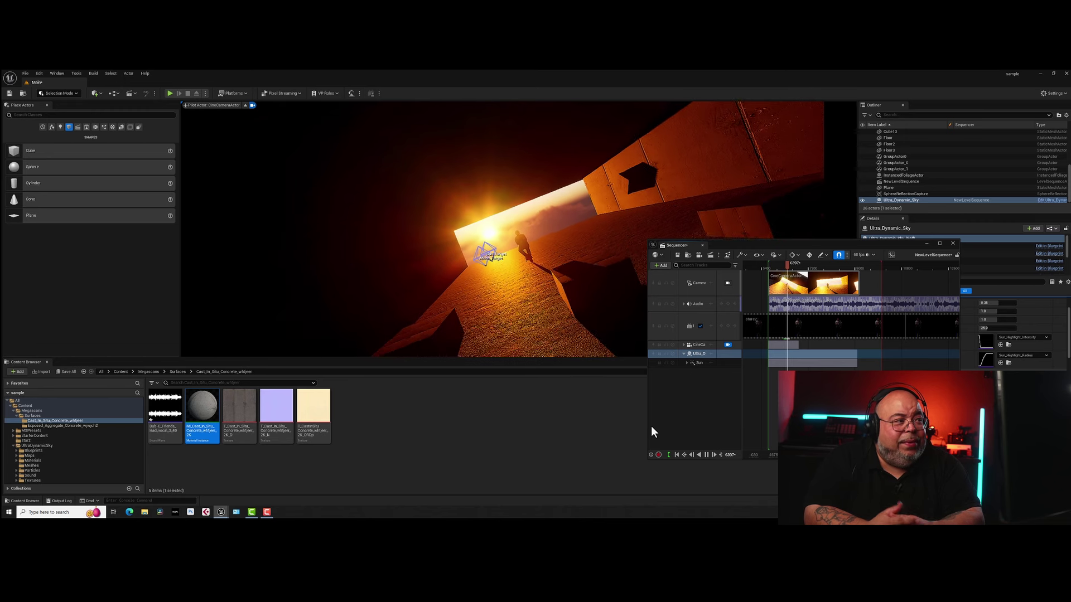
key("space")
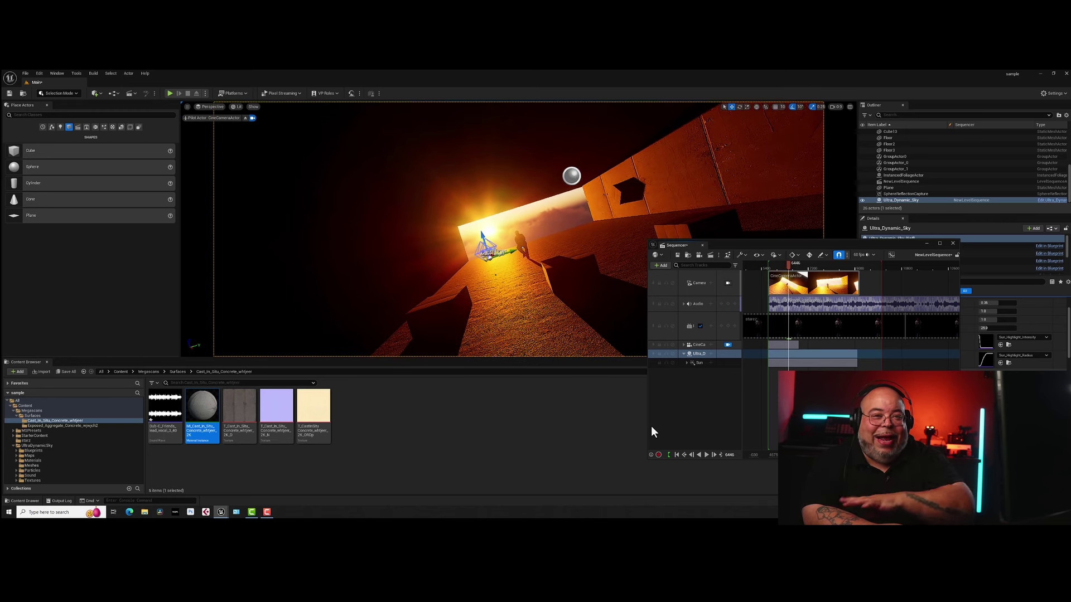